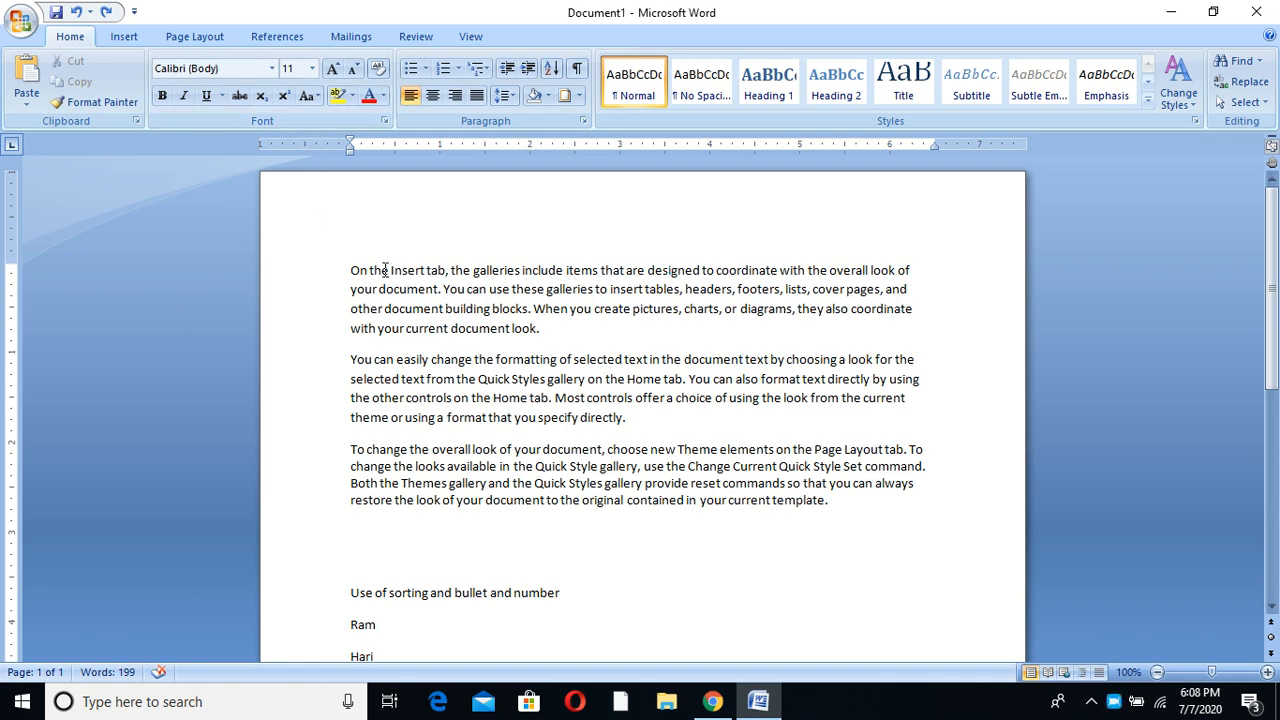
Step: Switch to Chrome, search YouTube for the instructor's channel by full name, and close the browser to return to the Word document
{"action": "left_click", "coordinate": [712, 701]}
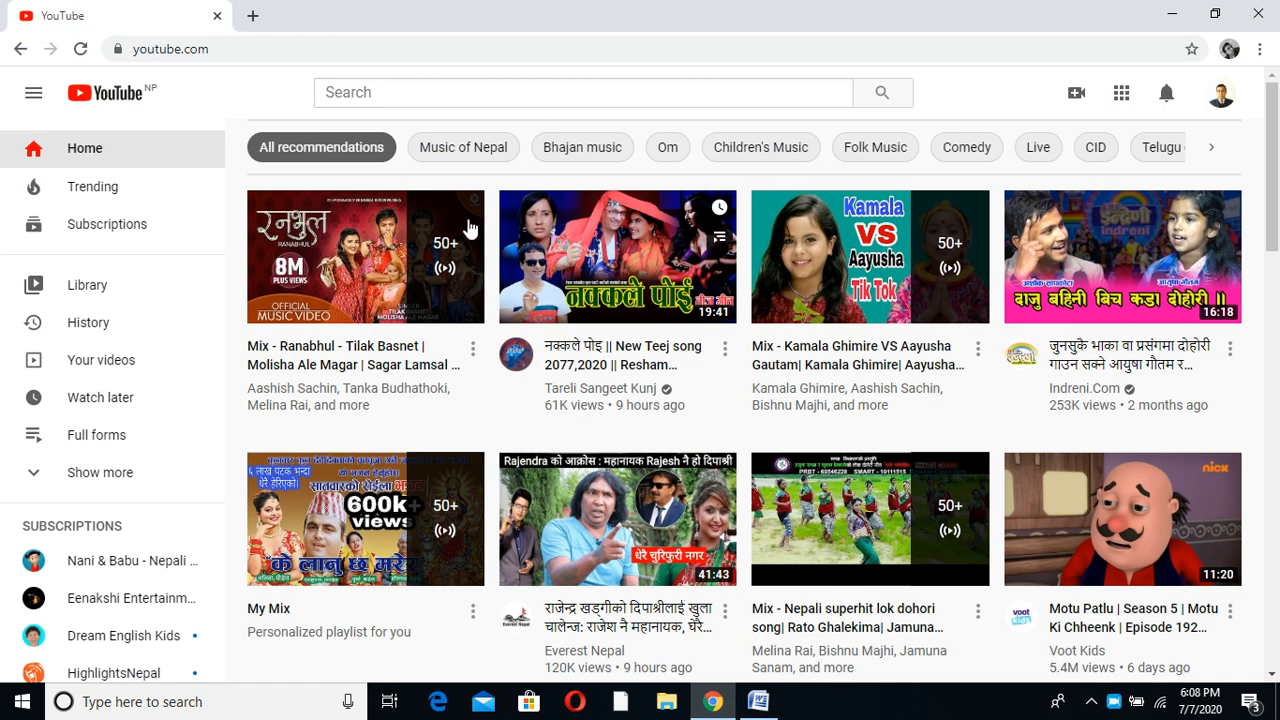
{"action": "left_click", "coordinate": [442, 94]}
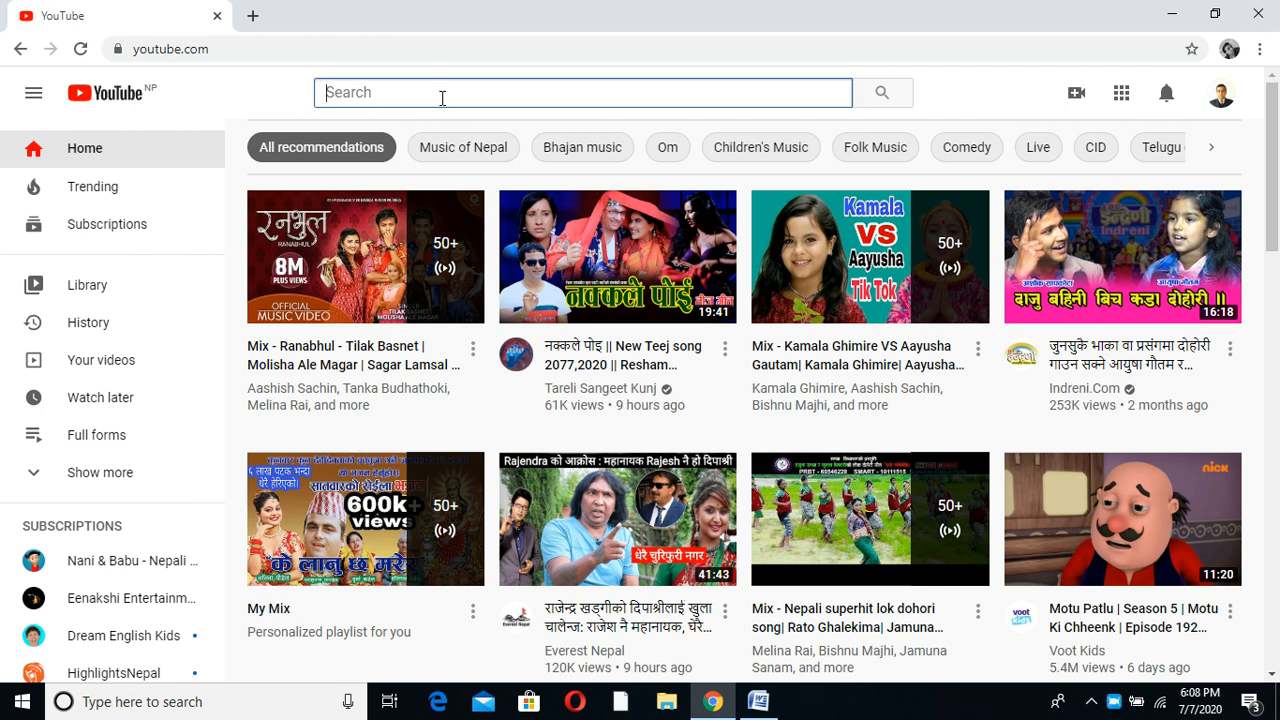
{"action": "type", "text": "tulshi r"}
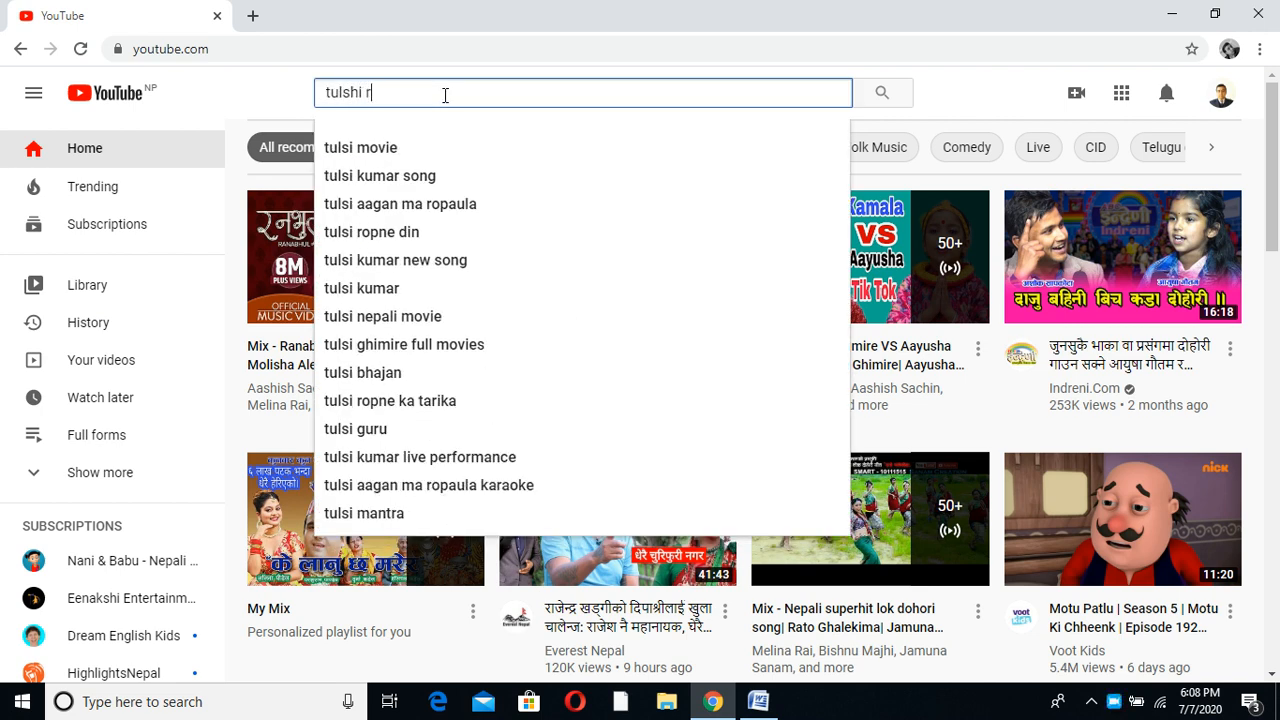
{"action": "type", "text": "am dhak"}
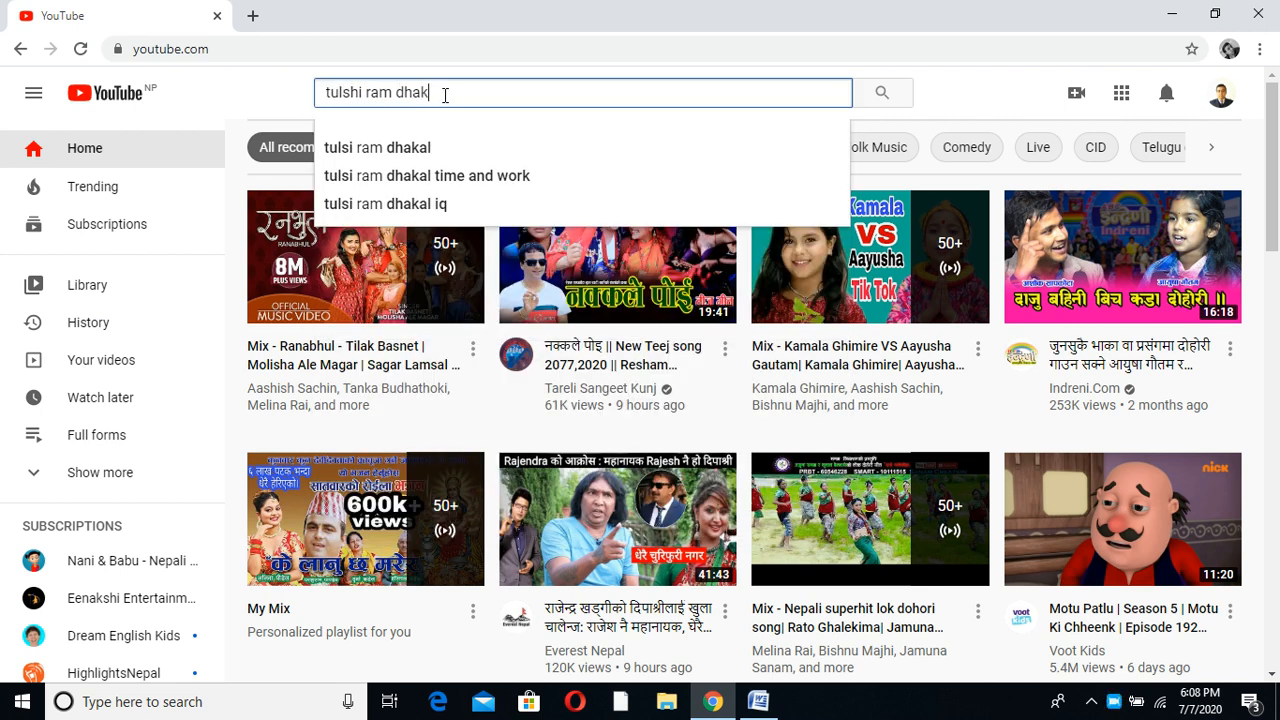
{"action": "type", "text": "al"}
{"action": "key", "text": "Return"}
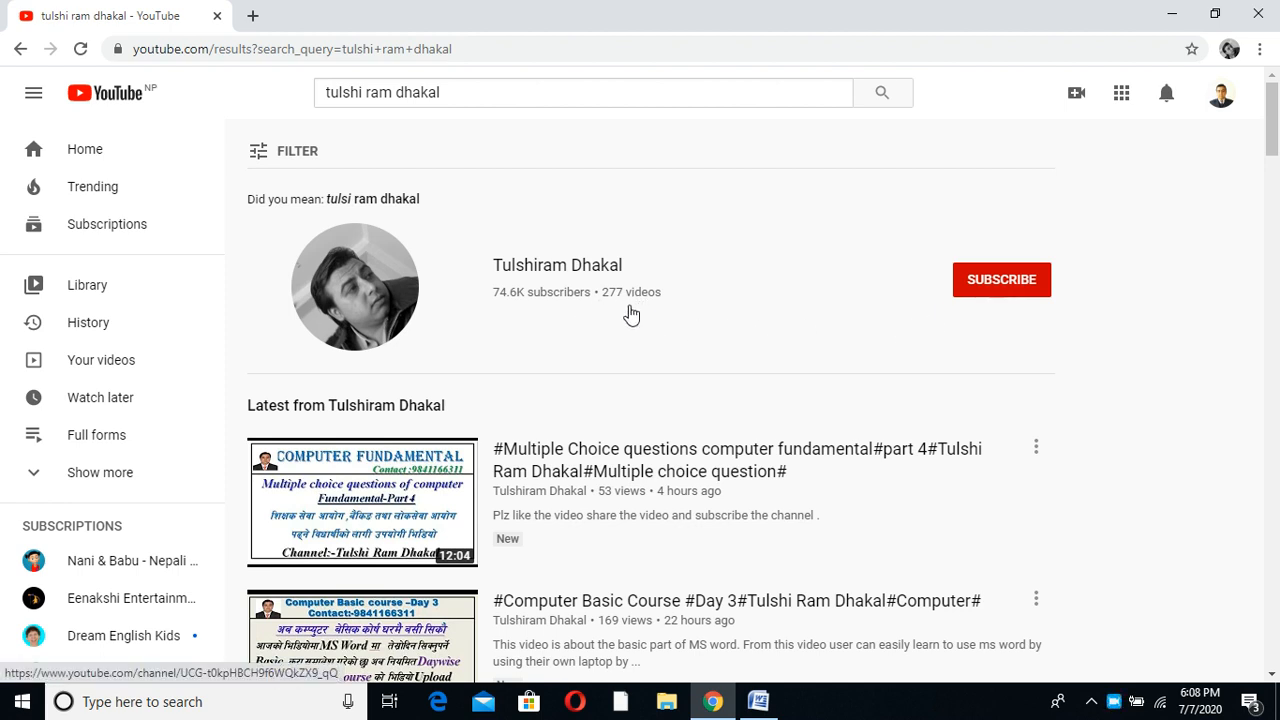
{"action": "left_click", "coordinate": [1264, 20]}
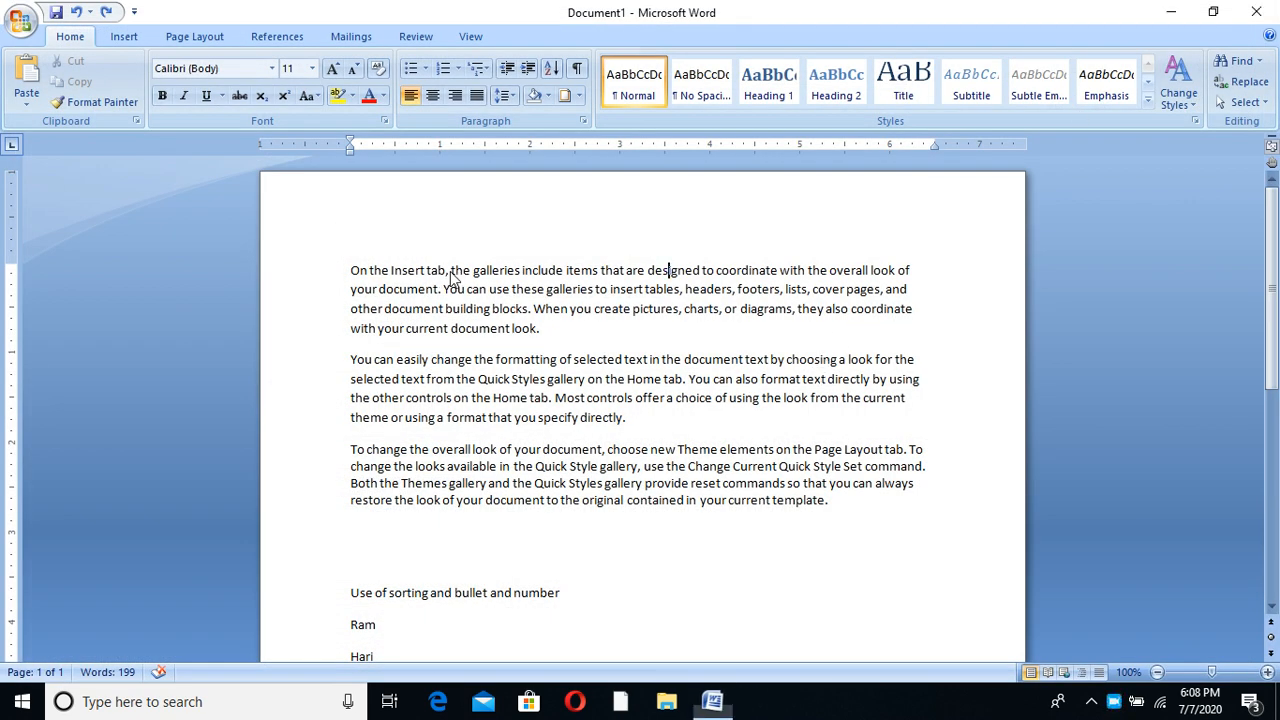
Step: Enlarge the text of the whole first paragraph to 18 pt
{"action": "left_click_drag", "start_coordinate": [447, 268], "coordinate": [347, 273]}
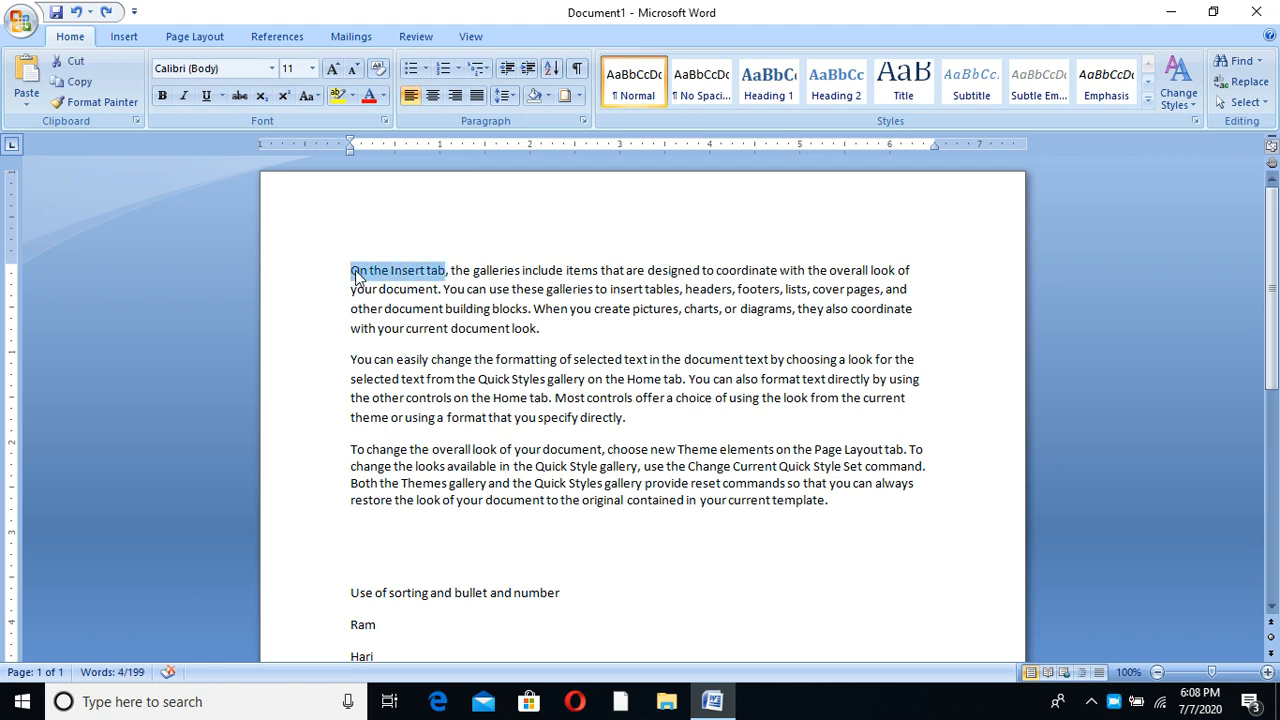
{"action": "left_click", "coordinate": [298, 236]}
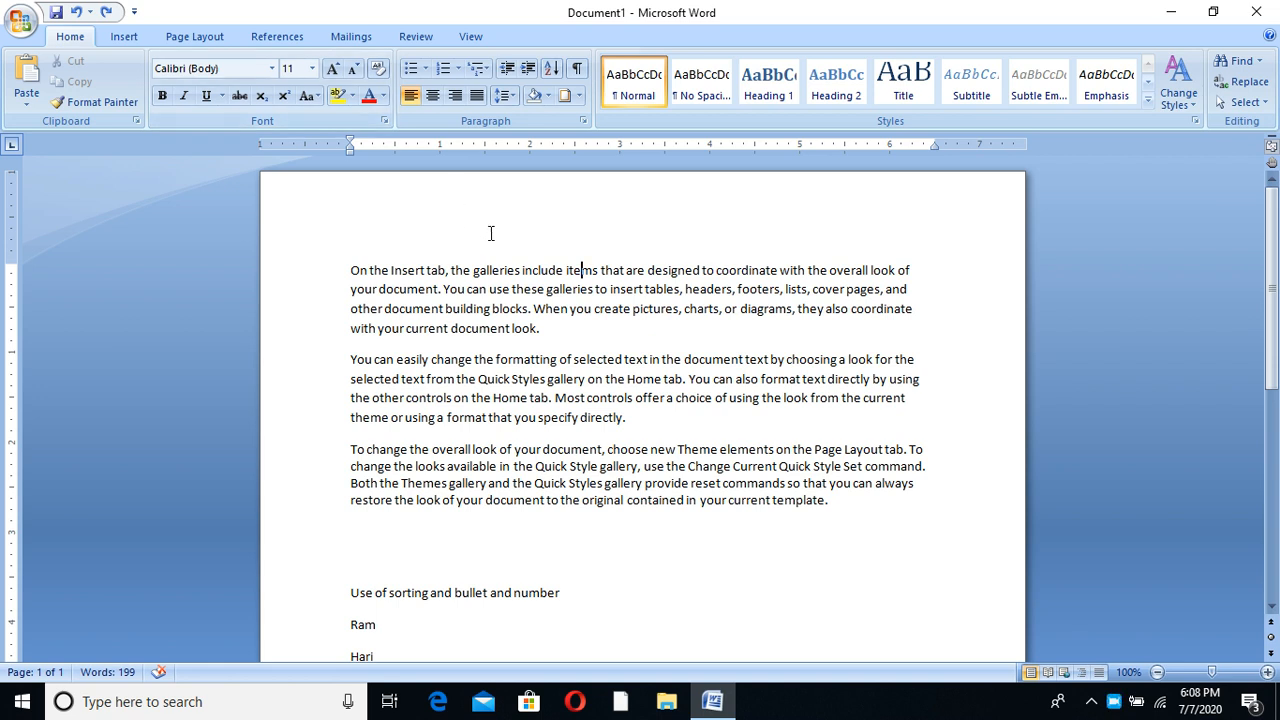
{"action": "left_click_drag", "start_coordinate": [352, 270], "coordinate": [545, 328]}
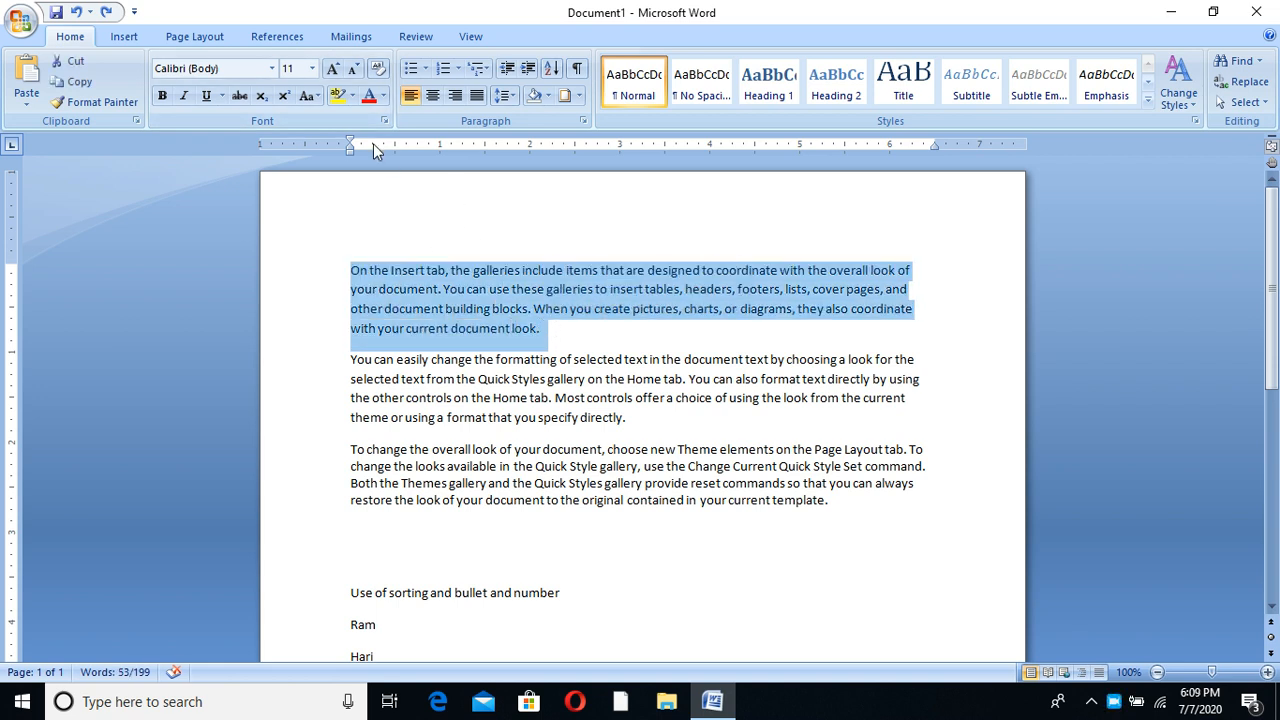
{"action": "left_click", "coordinate": [333, 70]}
{"action": "left_click", "coordinate": [333, 70]}
{"action": "left_click", "coordinate": [333, 70]}
{"action": "left_click", "coordinate": [333, 70]}
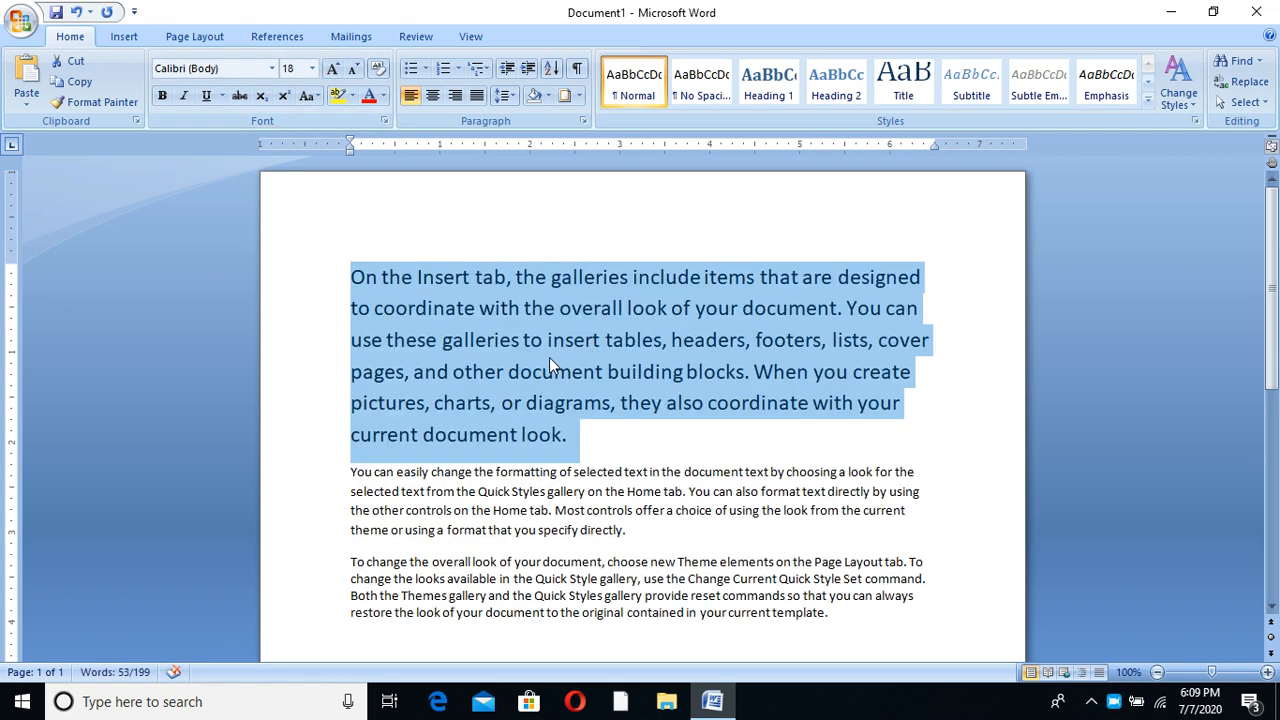
{"action": "left_click", "coordinate": [610, 445]}
Step: Strike through the first line of the opening paragraph, replacing the single strikethrough with a double strikethrough
{"action": "left_click_drag", "start_coordinate": [348, 273], "coordinate": [922, 278]}
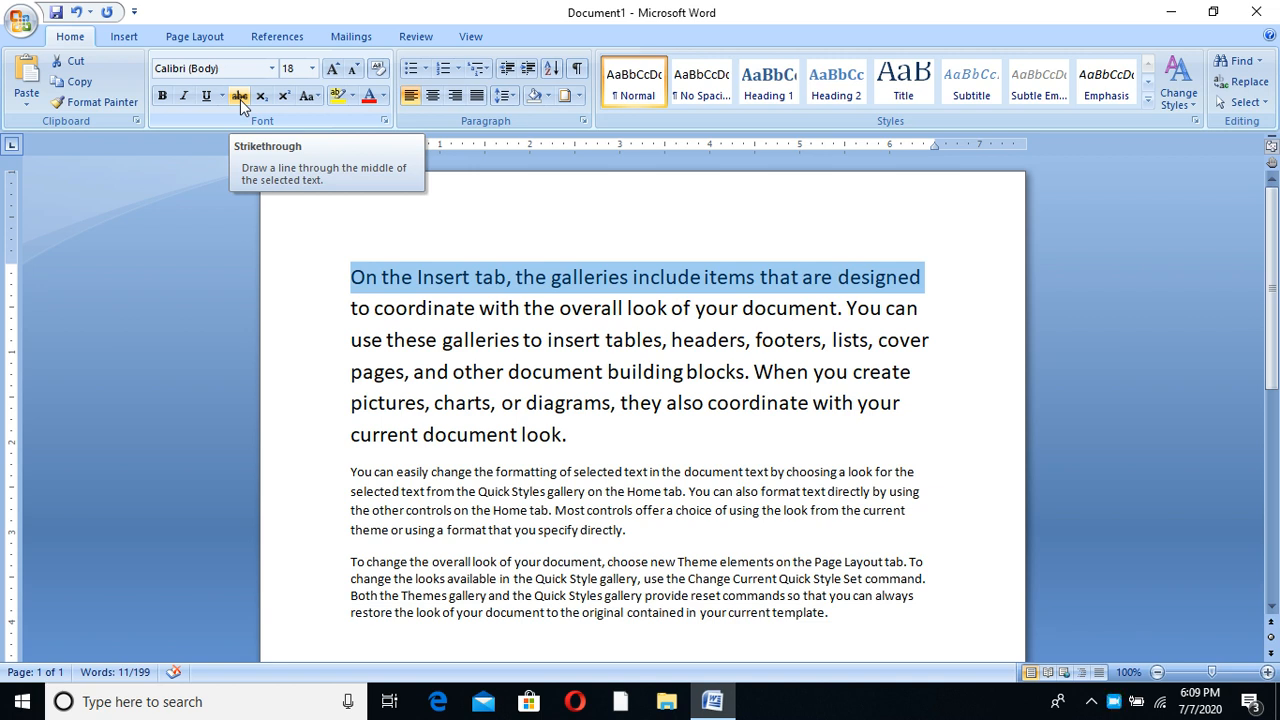
{"action": "left_click", "coordinate": [240, 97]}
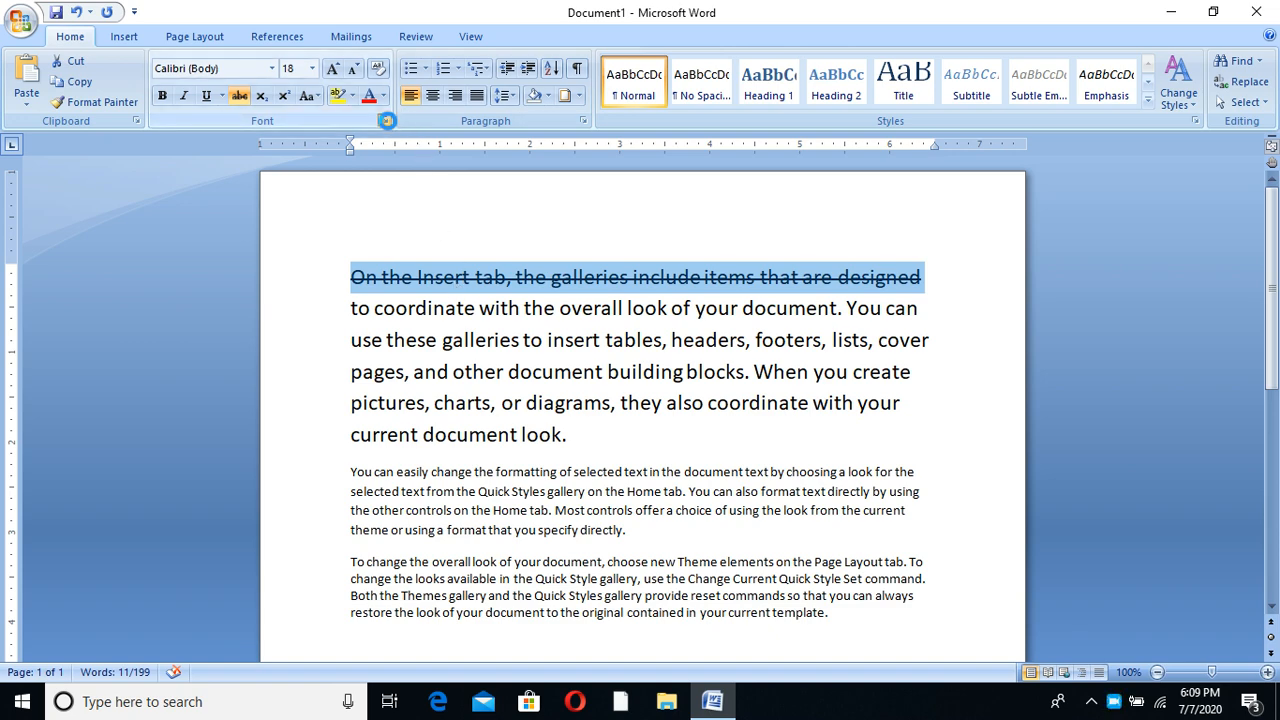
{"action": "left_click", "coordinate": [386, 121]}
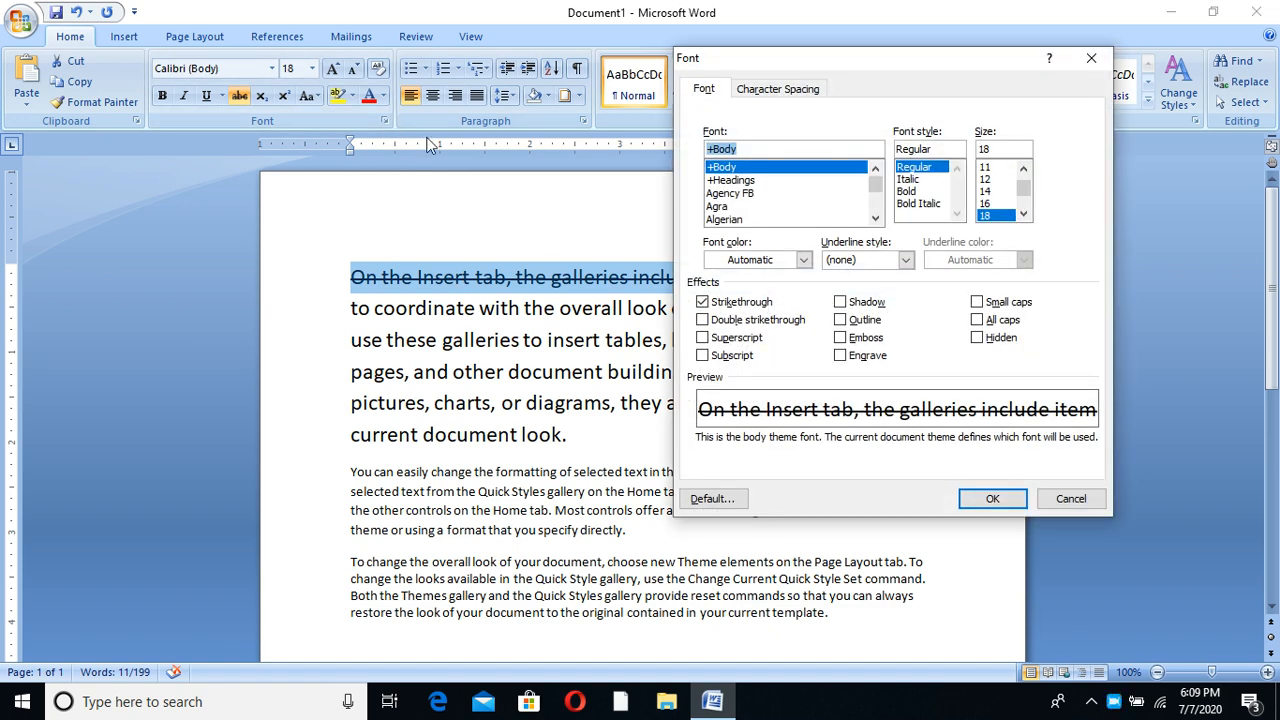
{"action": "left_click", "coordinate": [703, 304]}
{"action": "left_click", "coordinate": [703, 320]}
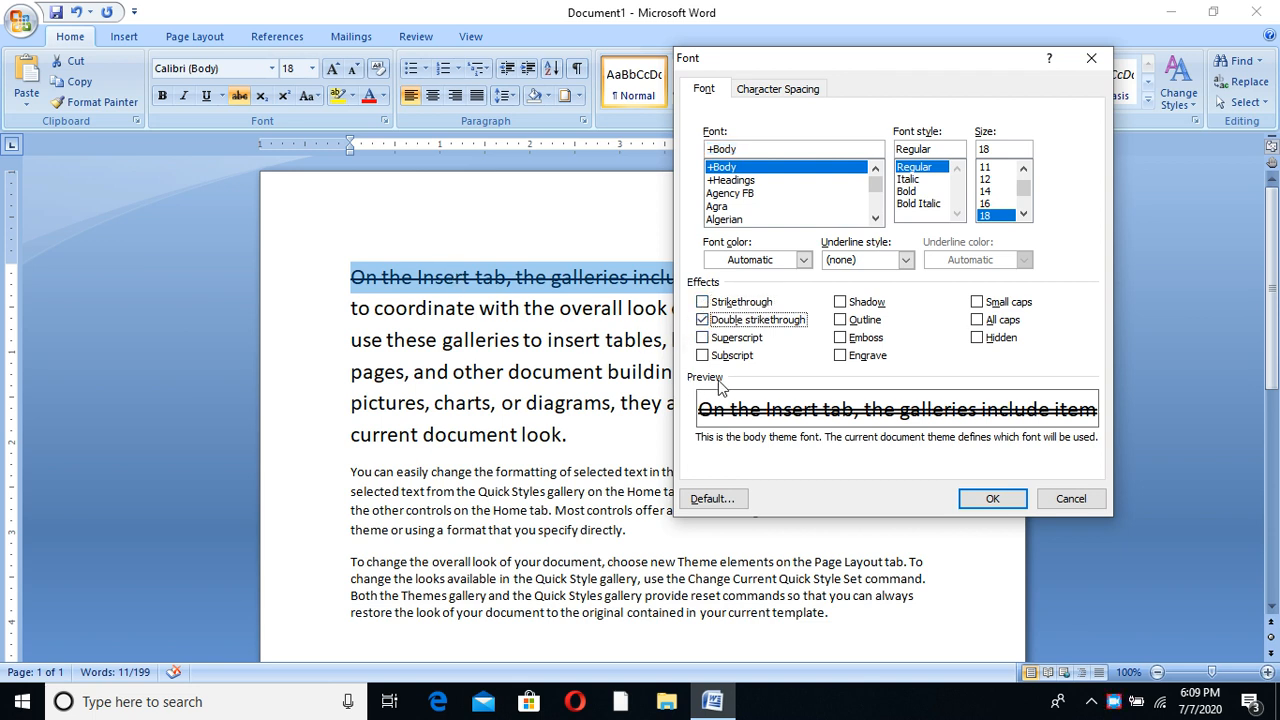
{"action": "left_click", "coordinate": [992, 499]}
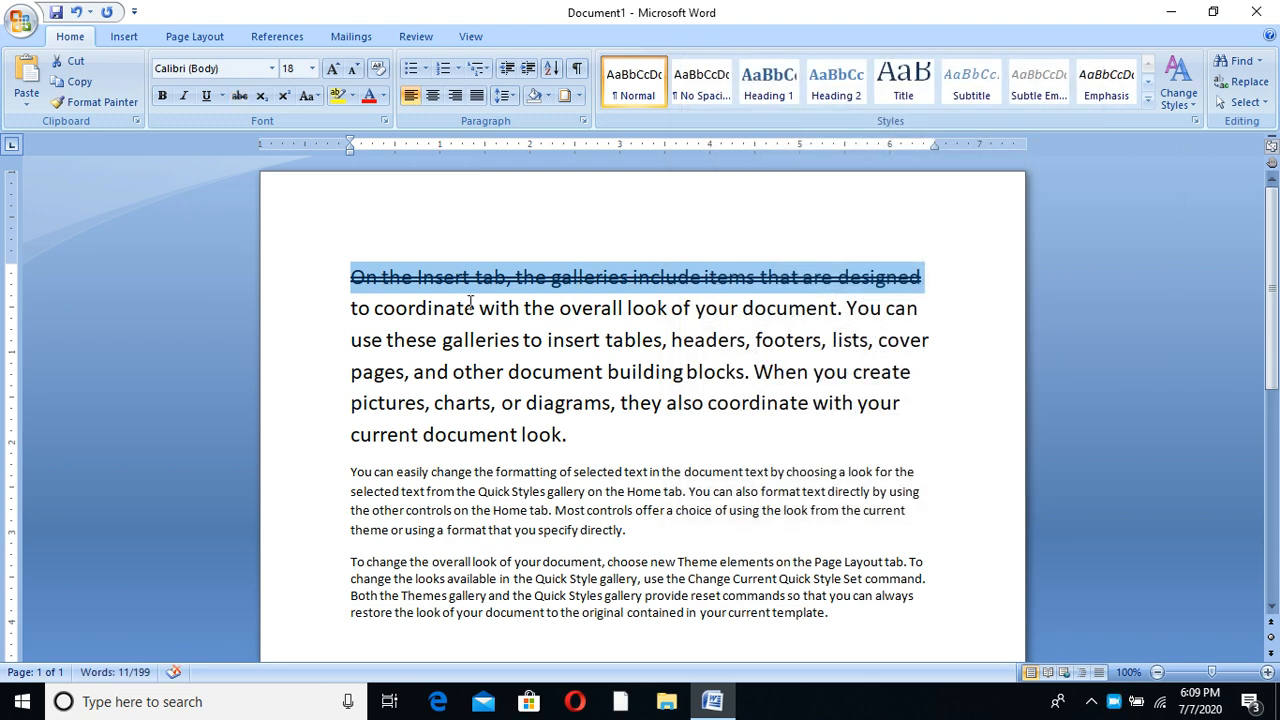
Step: Try to turn on double strikethrough at the start of the second line without selecting any text
{"action": "left_click", "coordinate": [352, 307]}
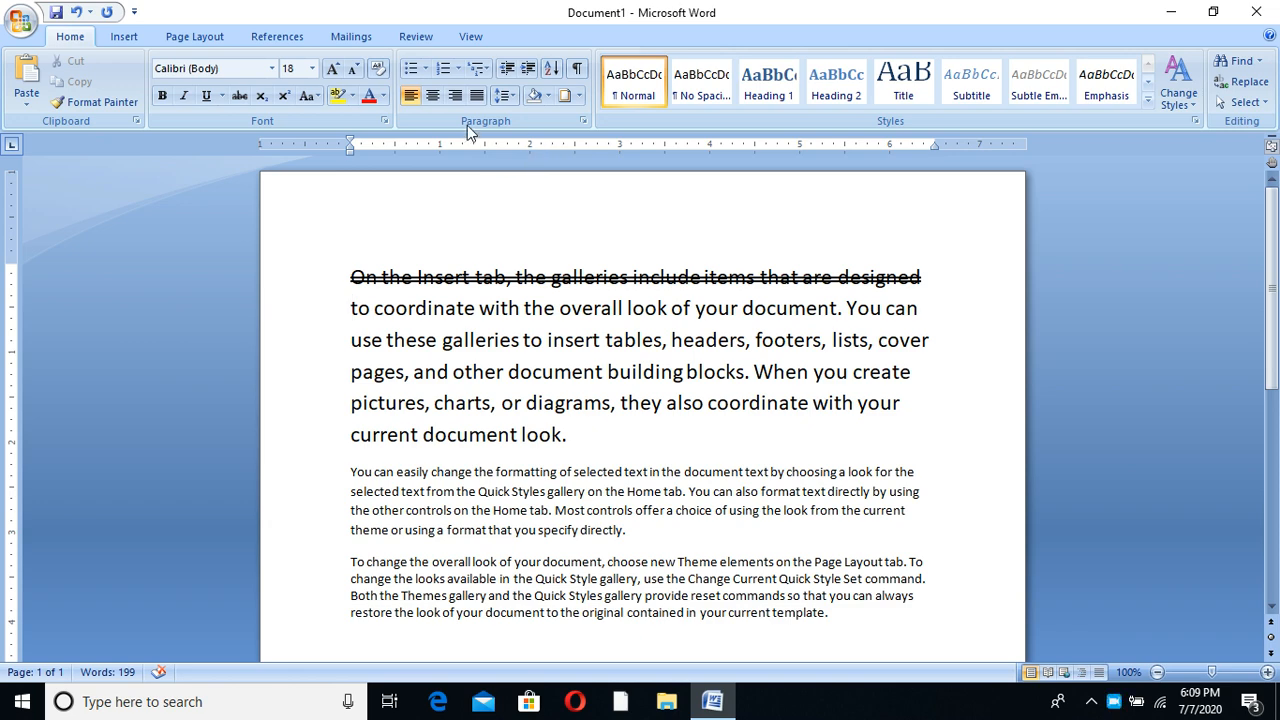
{"action": "left_click", "coordinate": [384, 120]}
{"action": "left_click", "coordinate": [711, 321]}
{"action": "left_click", "coordinate": [991, 499]}
{"action": "left_click", "coordinate": [326, 312]}
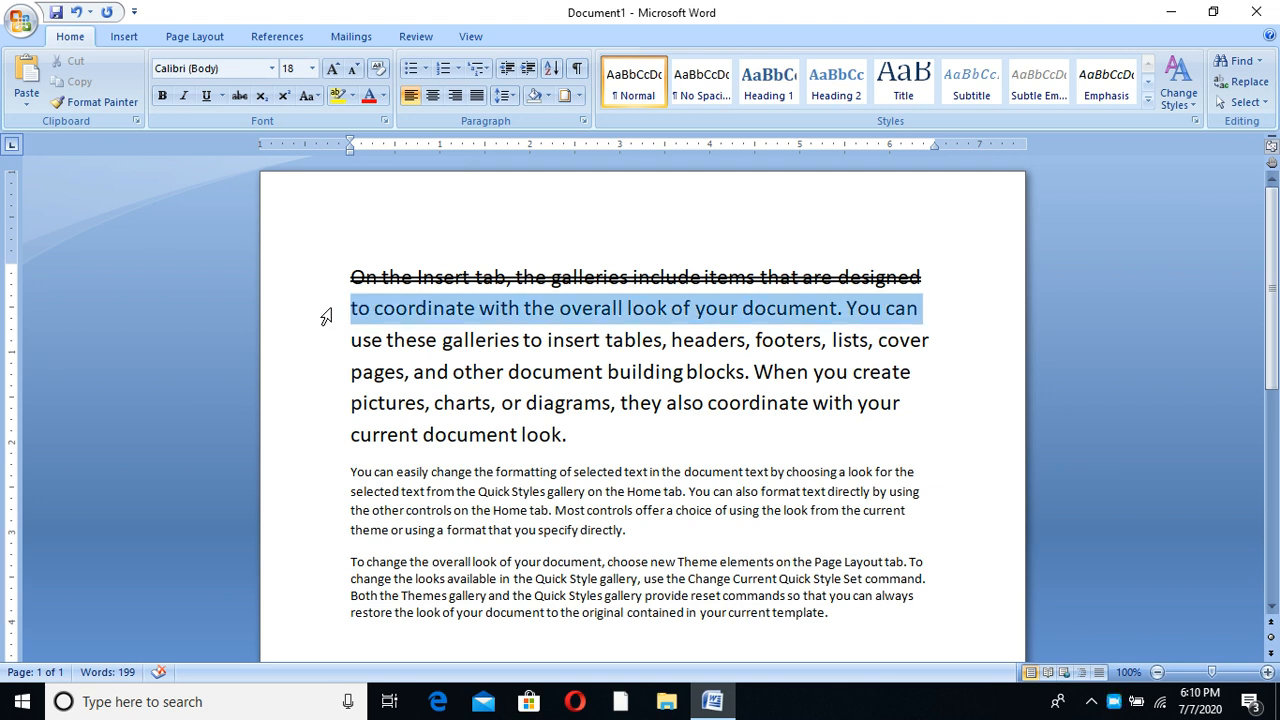
{"action": "left_click", "coordinate": [418, 338]}
Step: Apply double strikethrough to the word "coordinate" in the second line
{"action": "left_click_drag", "start_coordinate": [476, 307], "coordinate": [378, 310]}
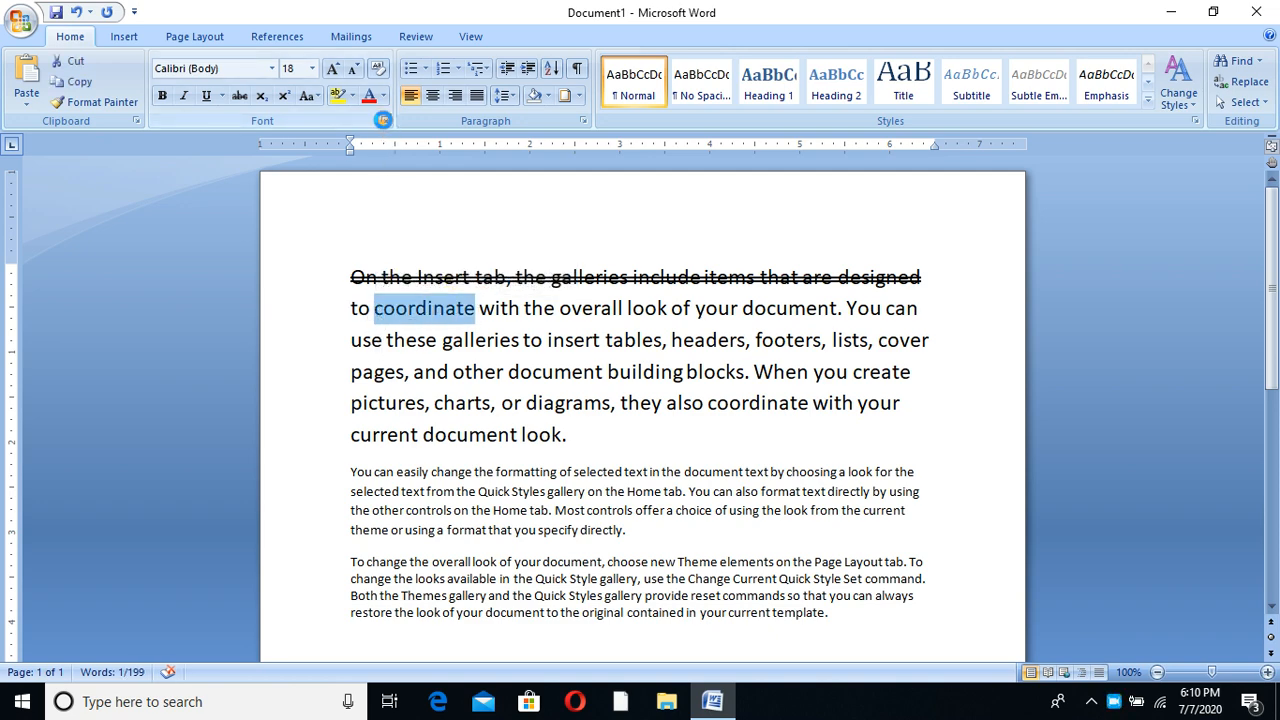
{"action": "left_click", "coordinate": [384, 120]}
{"action": "left_click", "coordinate": [702, 319]}
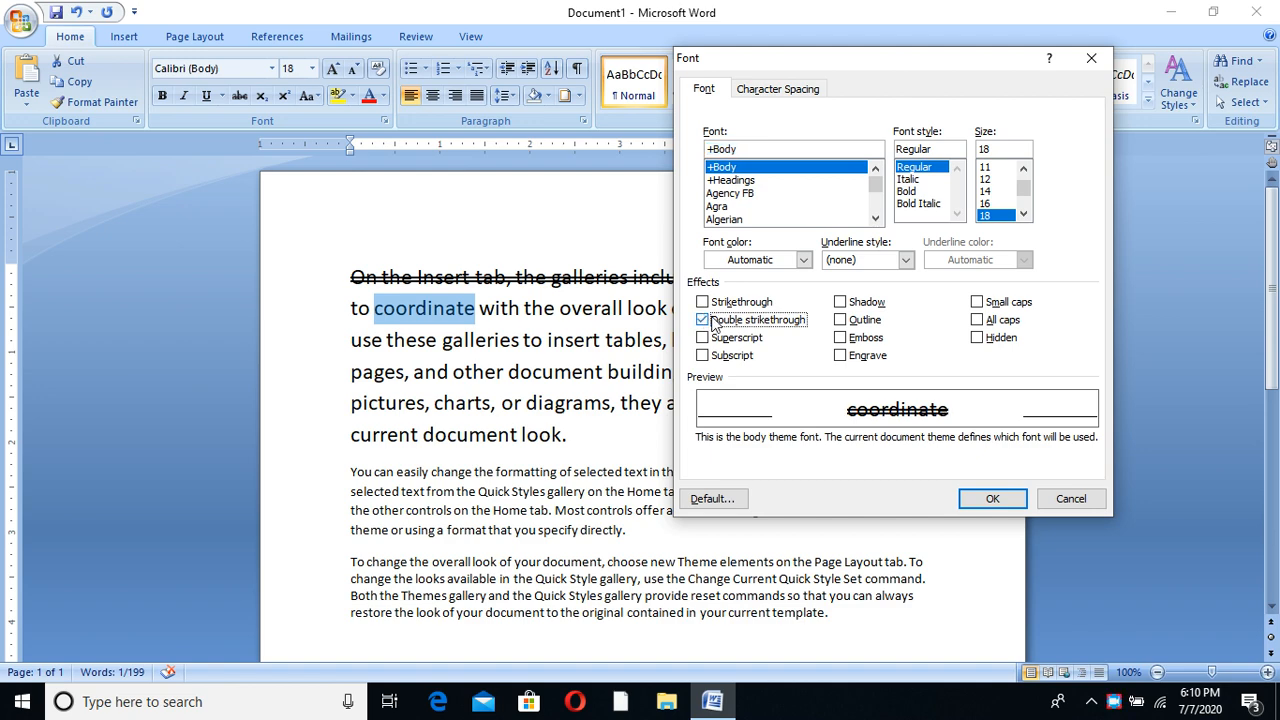
{"action": "left_click", "coordinate": [992, 498]}
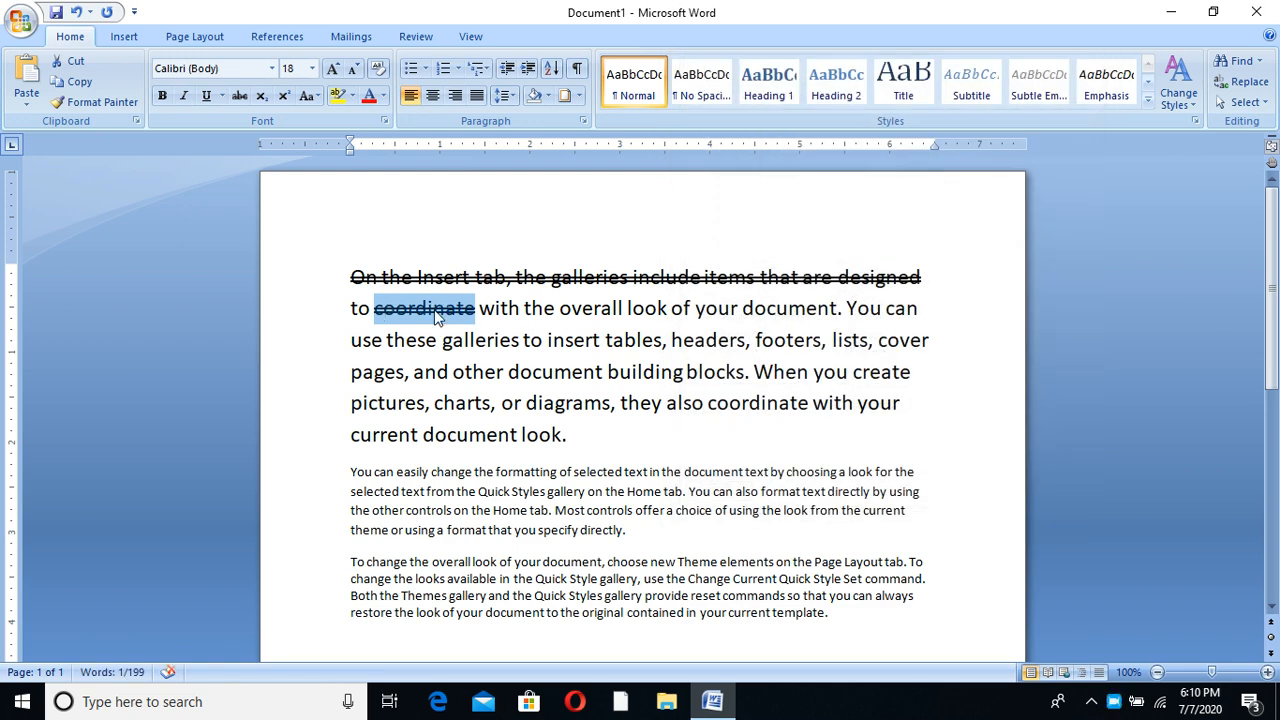
Step: Replace the double strikethrough on "coordinate" with the Outline effect, trying Shadow in the preview first
{"action": "left_click", "coordinate": [384, 120]}
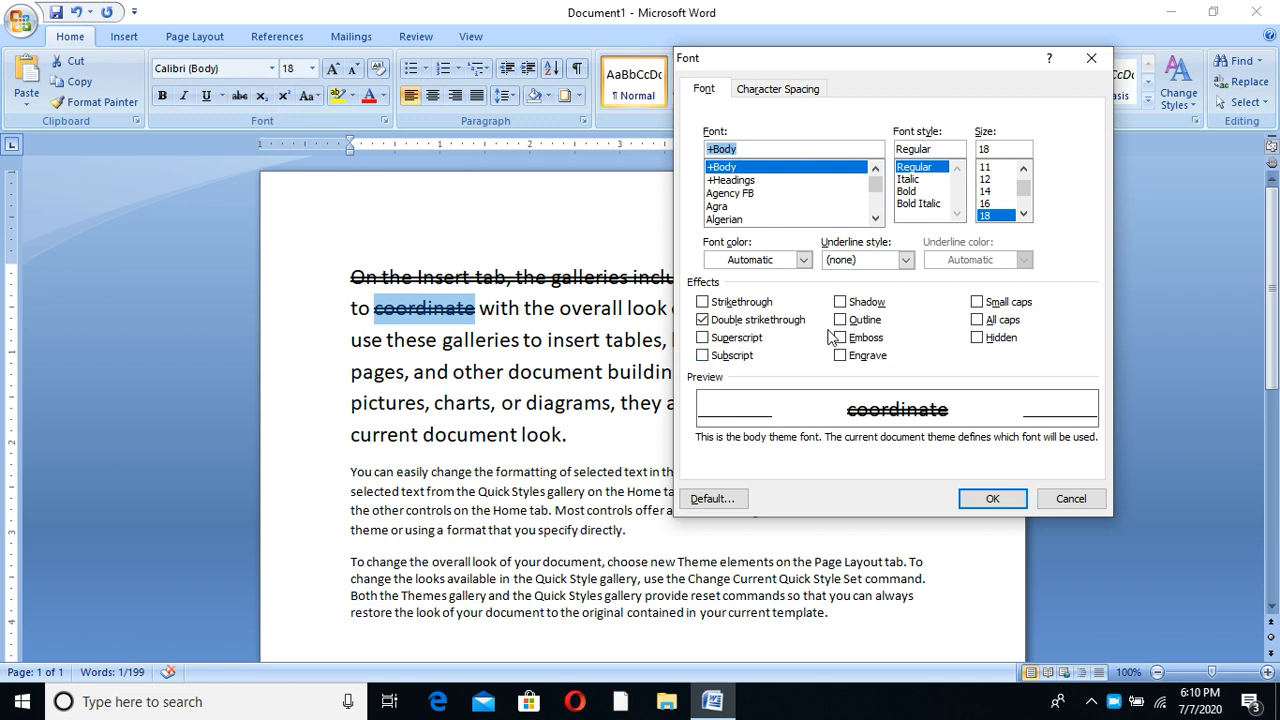
{"action": "left_click", "coordinate": [841, 302]}
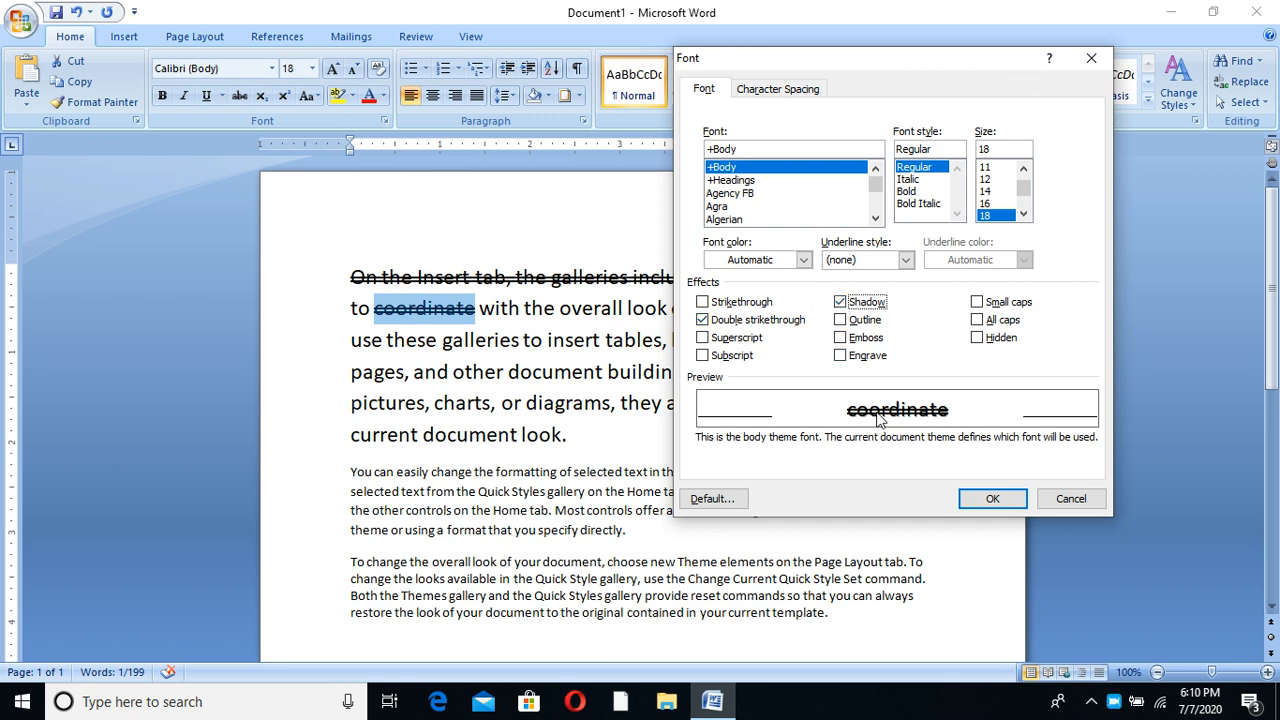
{"action": "left_click", "coordinate": [842, 320]}
{"action": "left_click", "coordinate": [841, 302]}
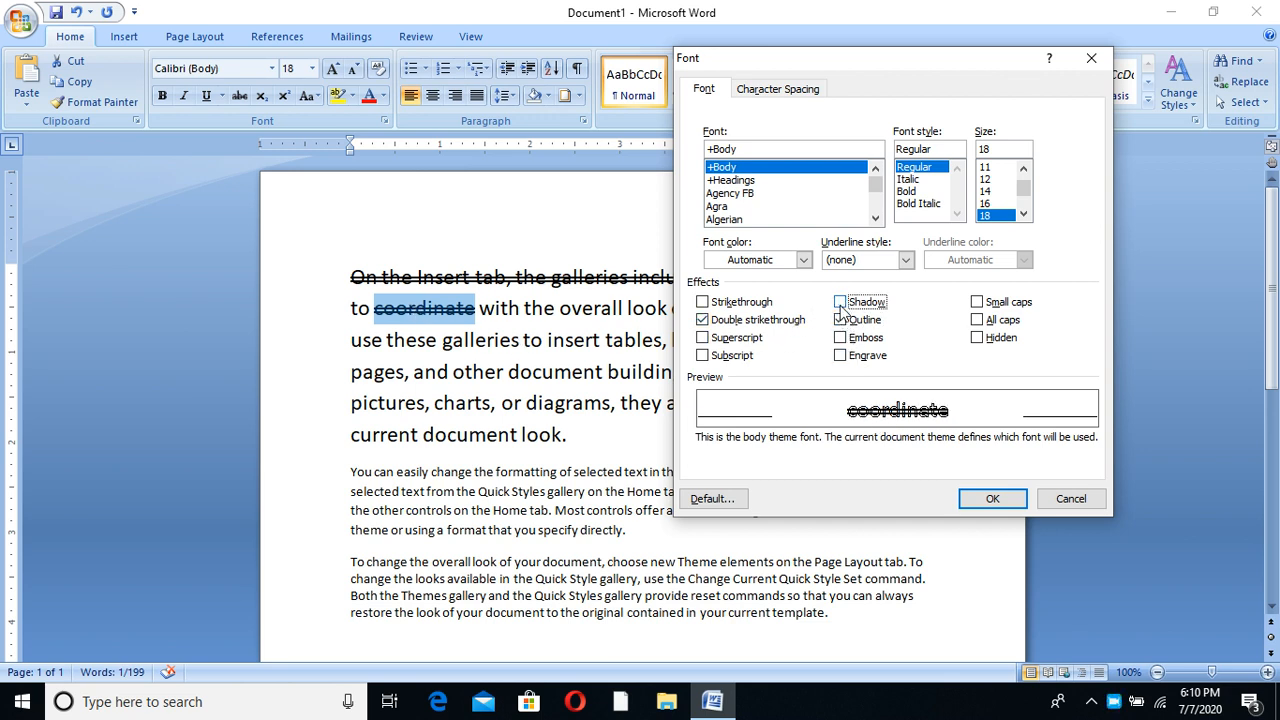
{"action": "left_click", "coordinate": [703, 320]}
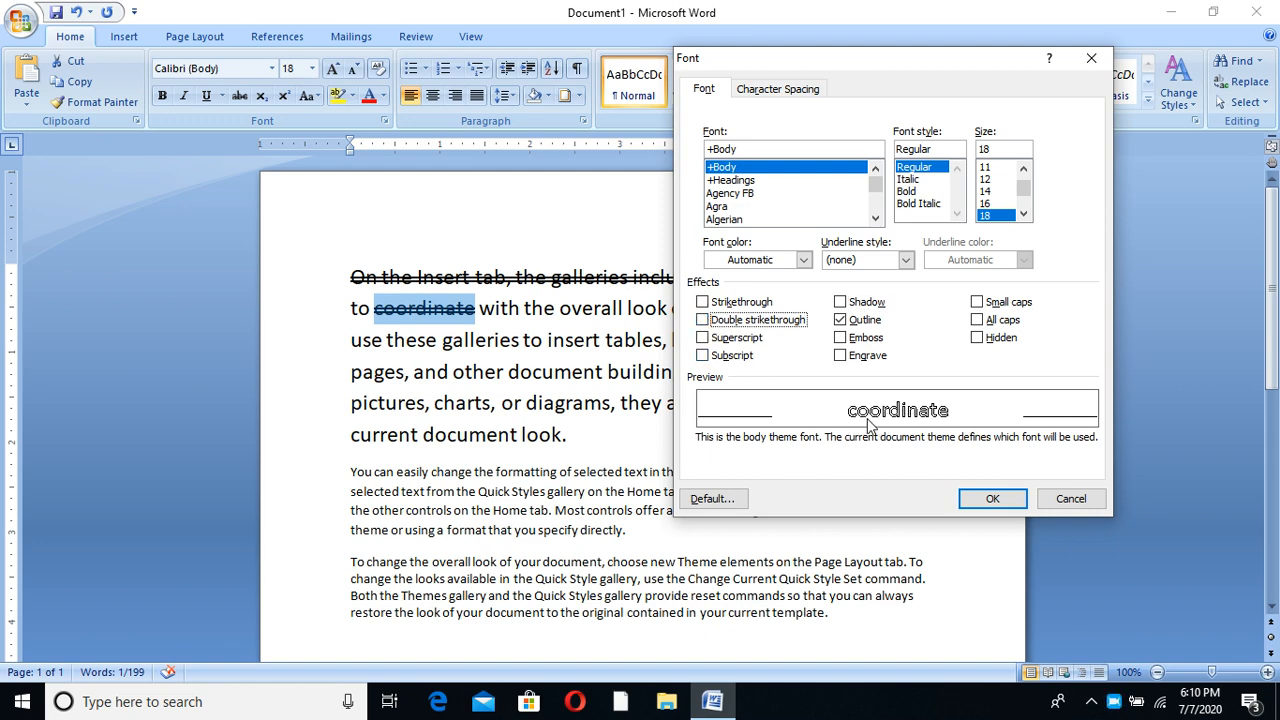
{"action": "left_click", "coordinate": [986, 500]}
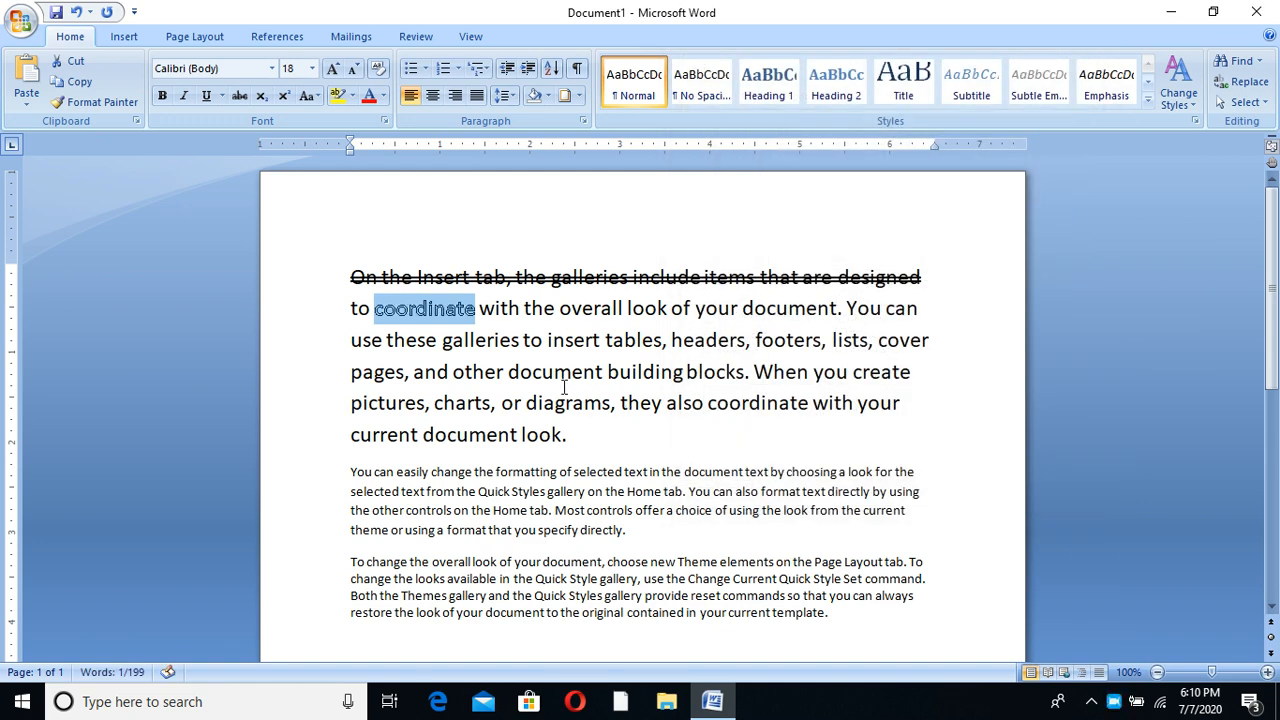
Step: Replace the Outline effect on "coordinate" with Emboss
{"action": "left_click", "coordinate": [384, 121]}
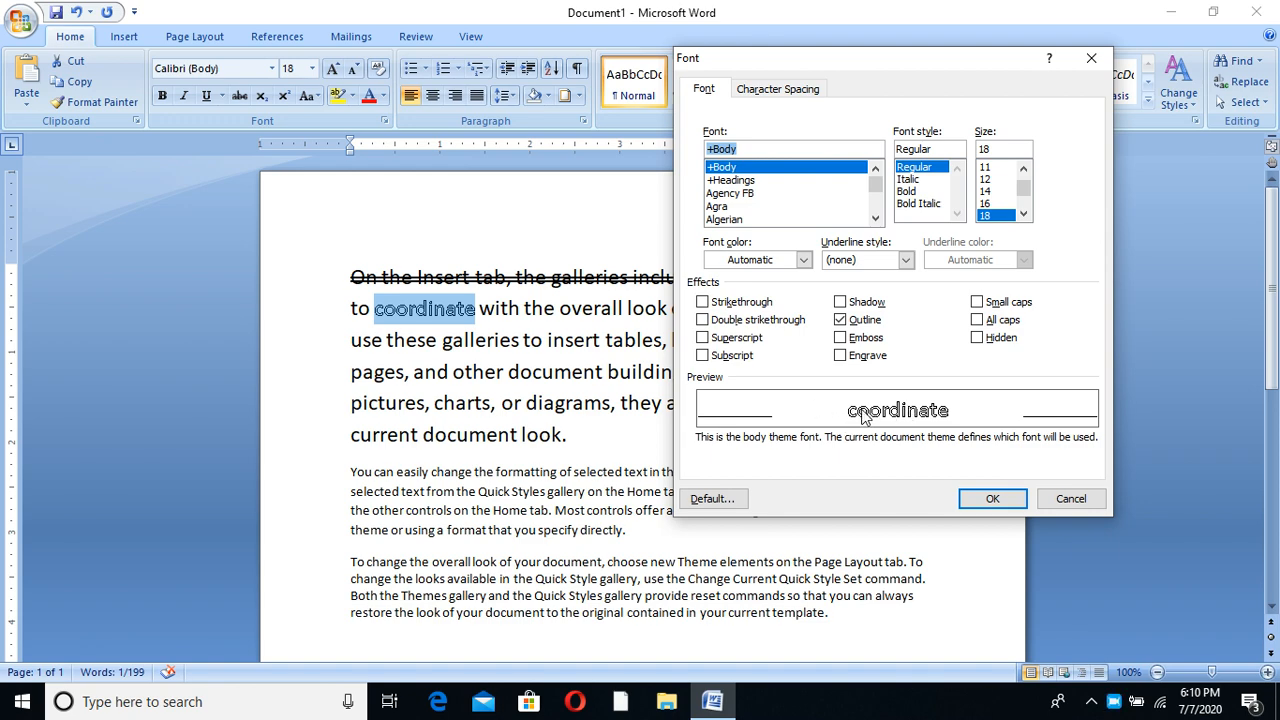
{"action": "left_click", "coordinate": [840, 319]}
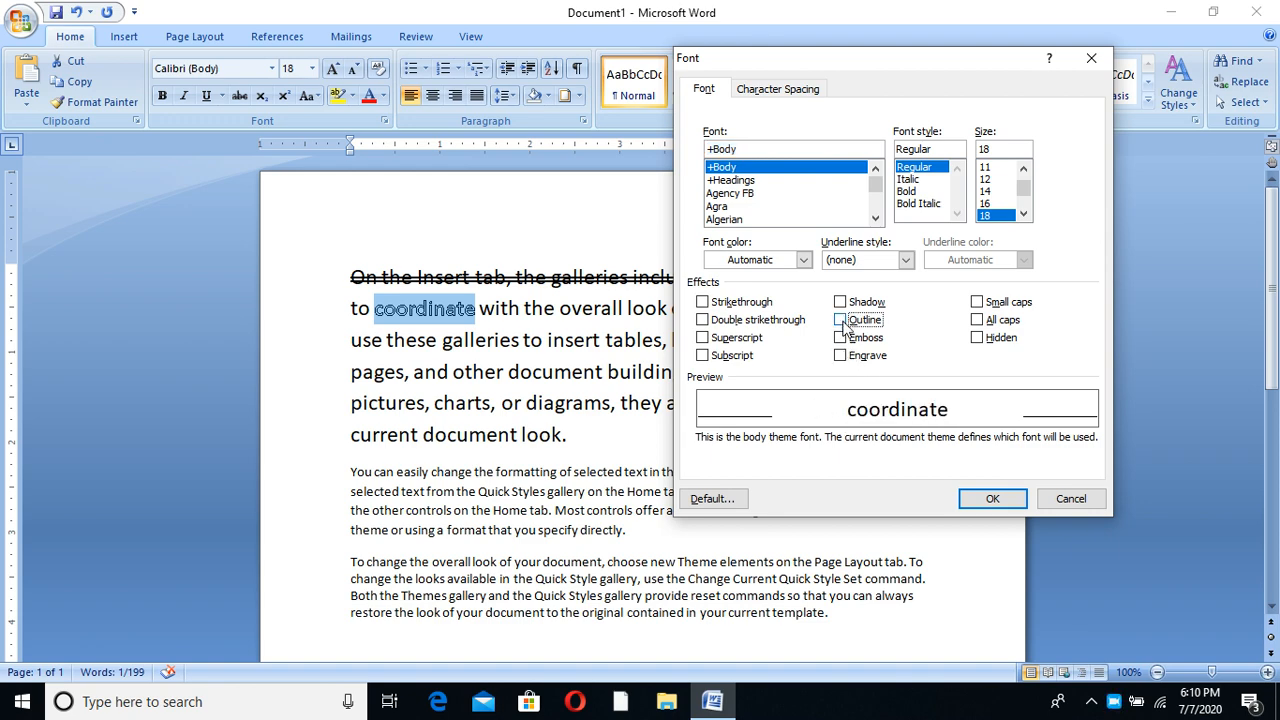
{"action": "left_click", "coordinate": [840, 337]}
{"action": "left_click", "coordinate": [992, 498]}
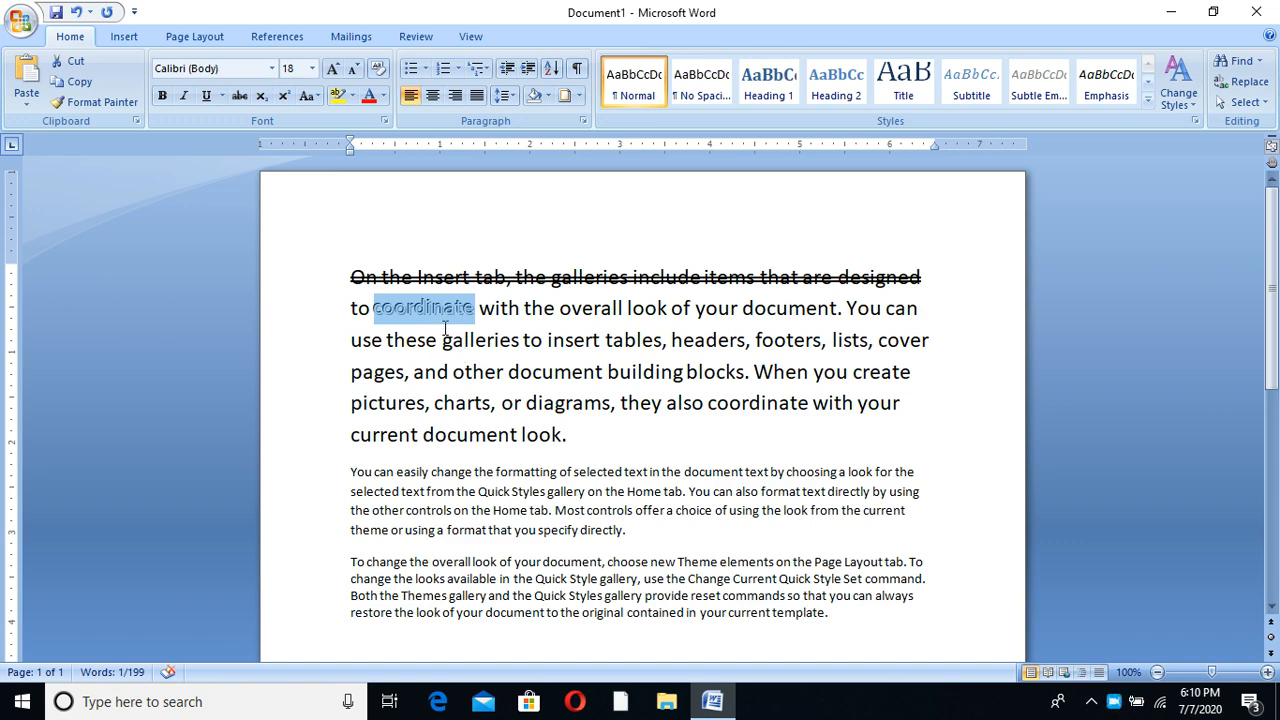
Step: Enlarge the embossed word "coordinate" to 36 pt and deselect it
{"action": "left_click", "coordinate": [333, 68]}
{"action": "left_click", "coordinate": [333, 68]}
{"action": "left_click", "coordinate": [333, 68]}
{"action": "left_click", "coordinate": [333, 68]}
{"action": "left_click", "coordinate": [333, 68]}
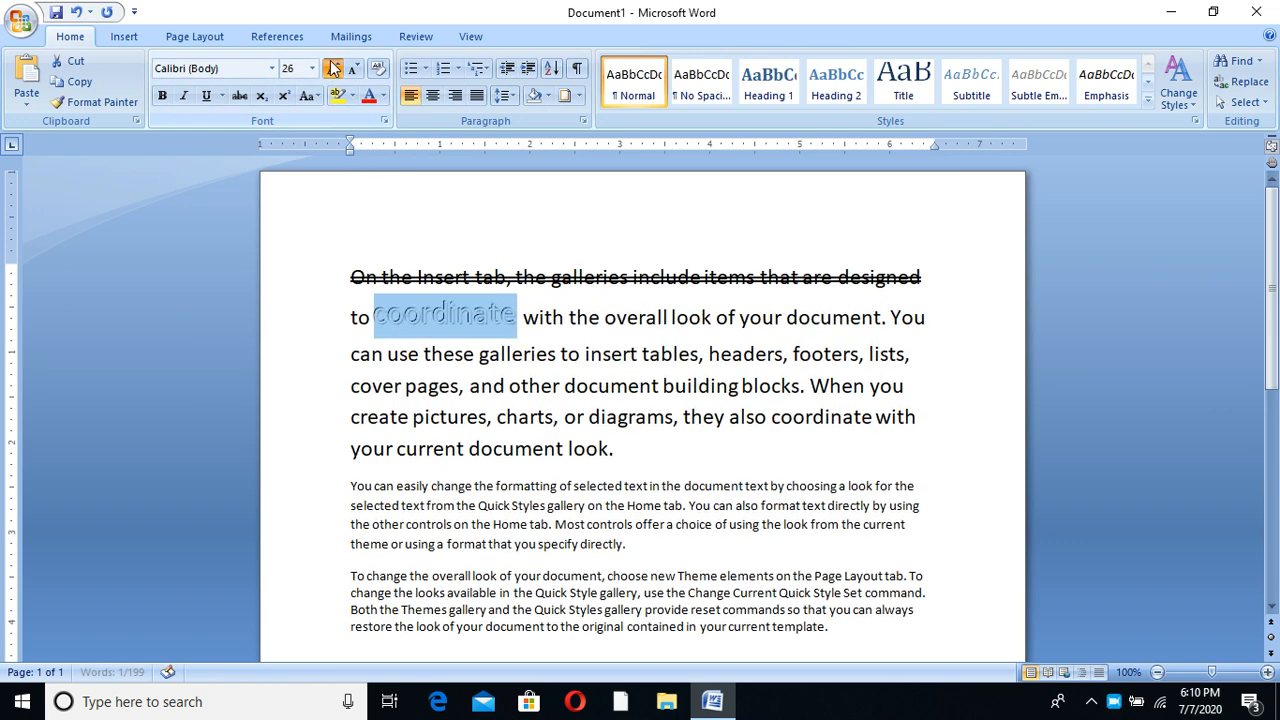
{"action": "left_click", "coordinate": [333, 68]}
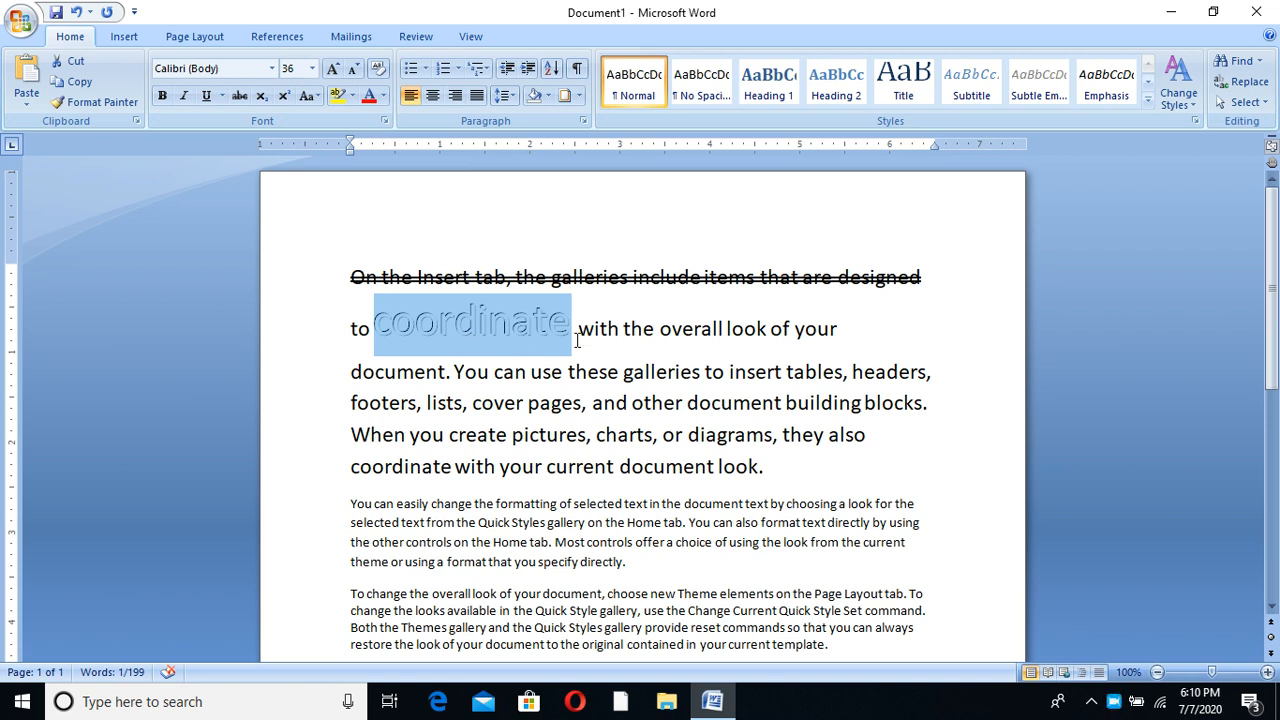
{"action": "left_click", "coordinate": [618, 320]}
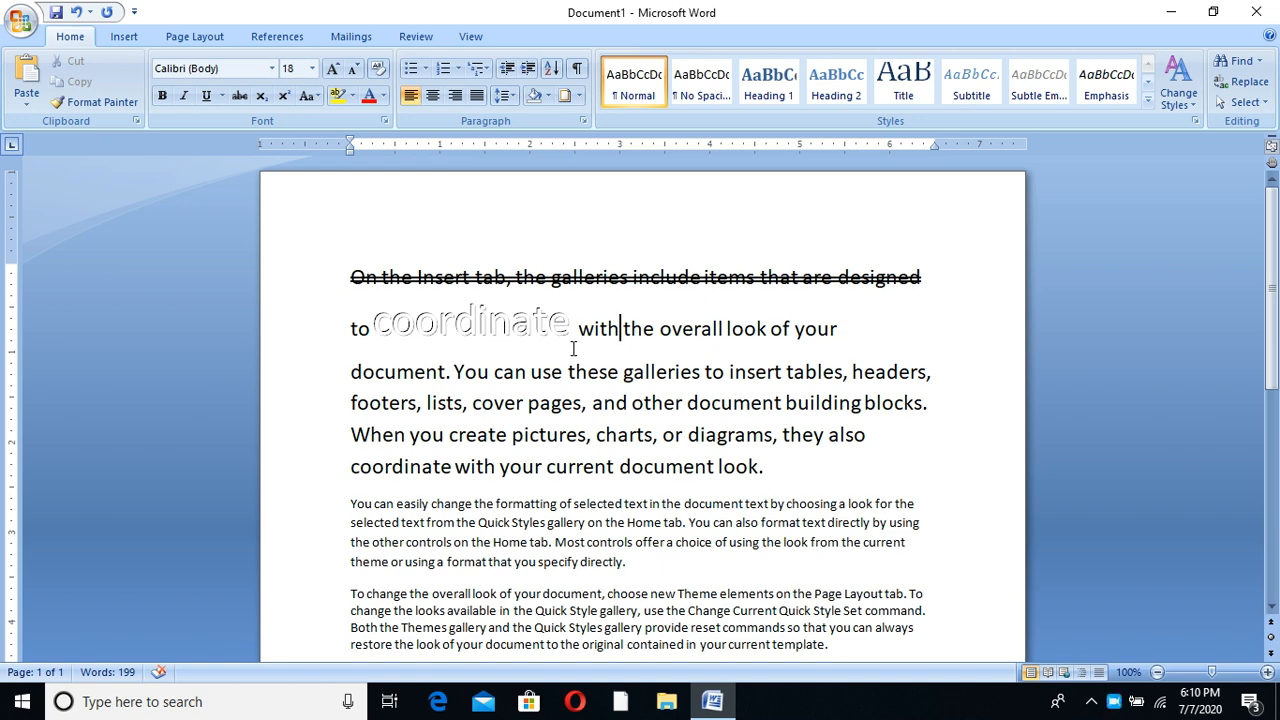
Step: Undo the recent effects and size changes until the first paragraph is plain 12 pt text, and deselect it
{"action": "key", "text": "ctrl+z"}
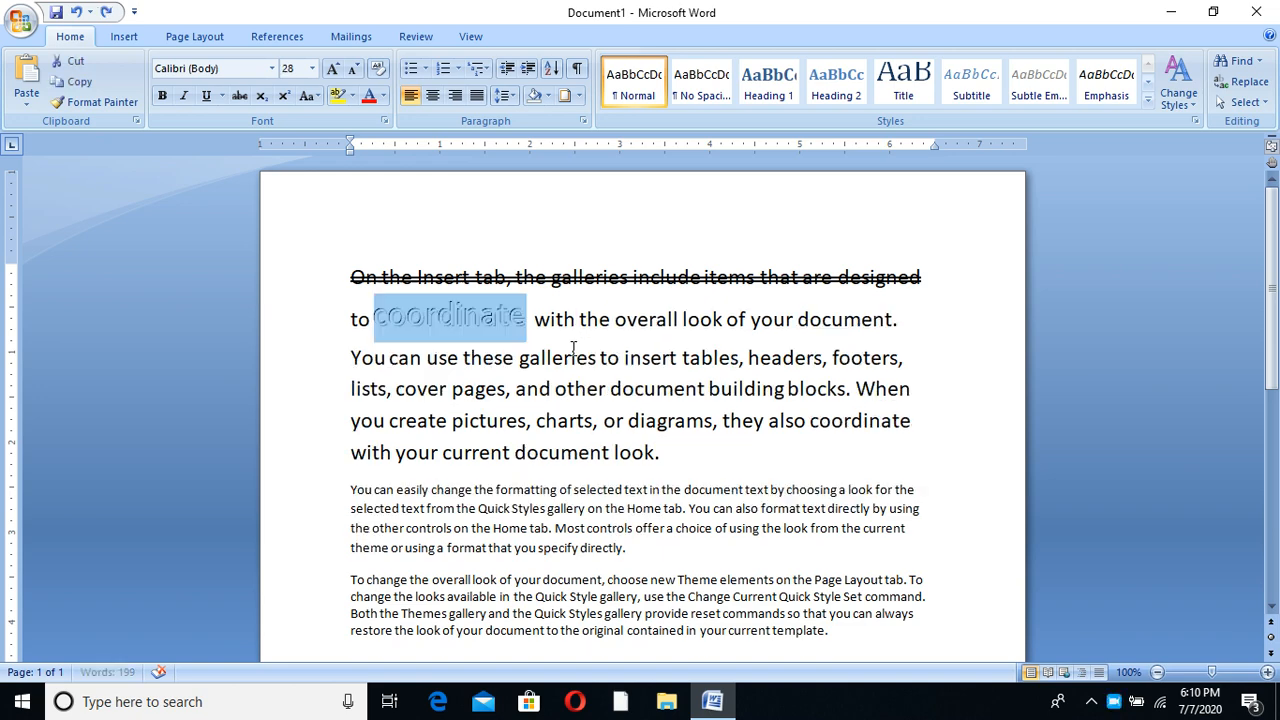
{"action": "key", "text": "ctrl+z"}
{"action": "key", "text": "ctrl+z"}
{"action": "key", "text": "ctrl+z"}
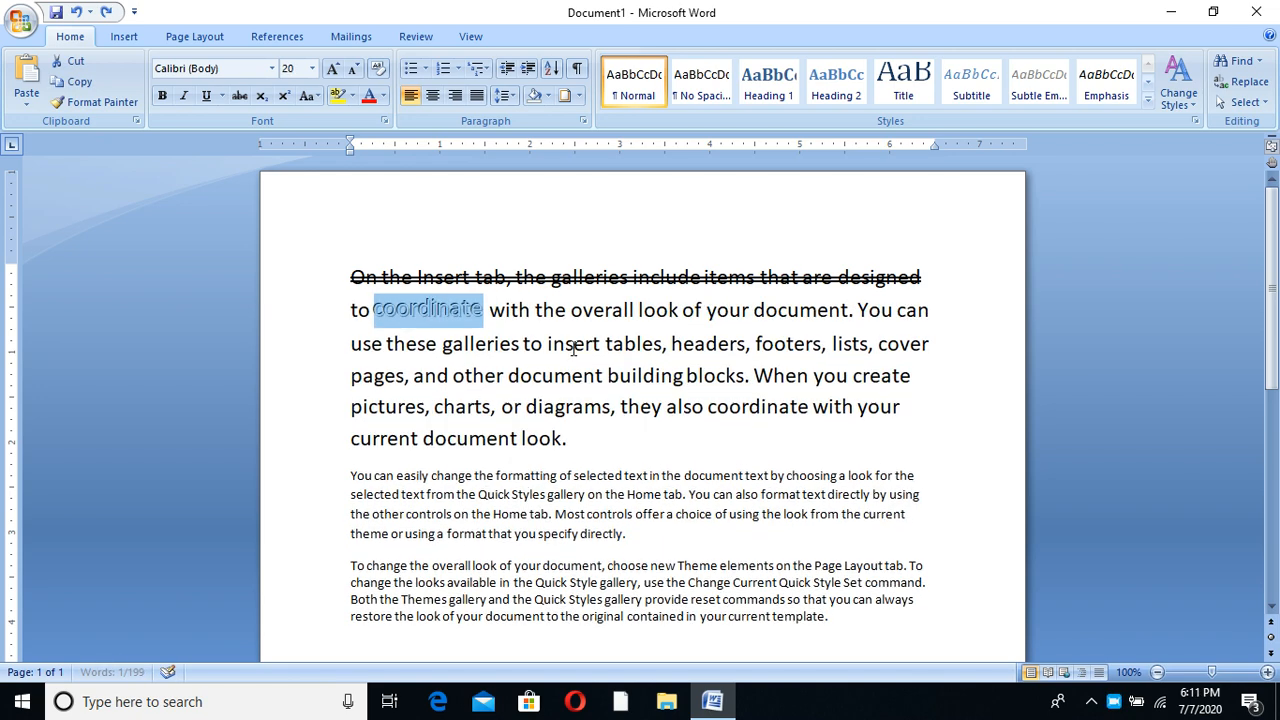
{"action": "key", "text": "ctrl+z"}
{"action": "key", "text": "ctrl+z"}
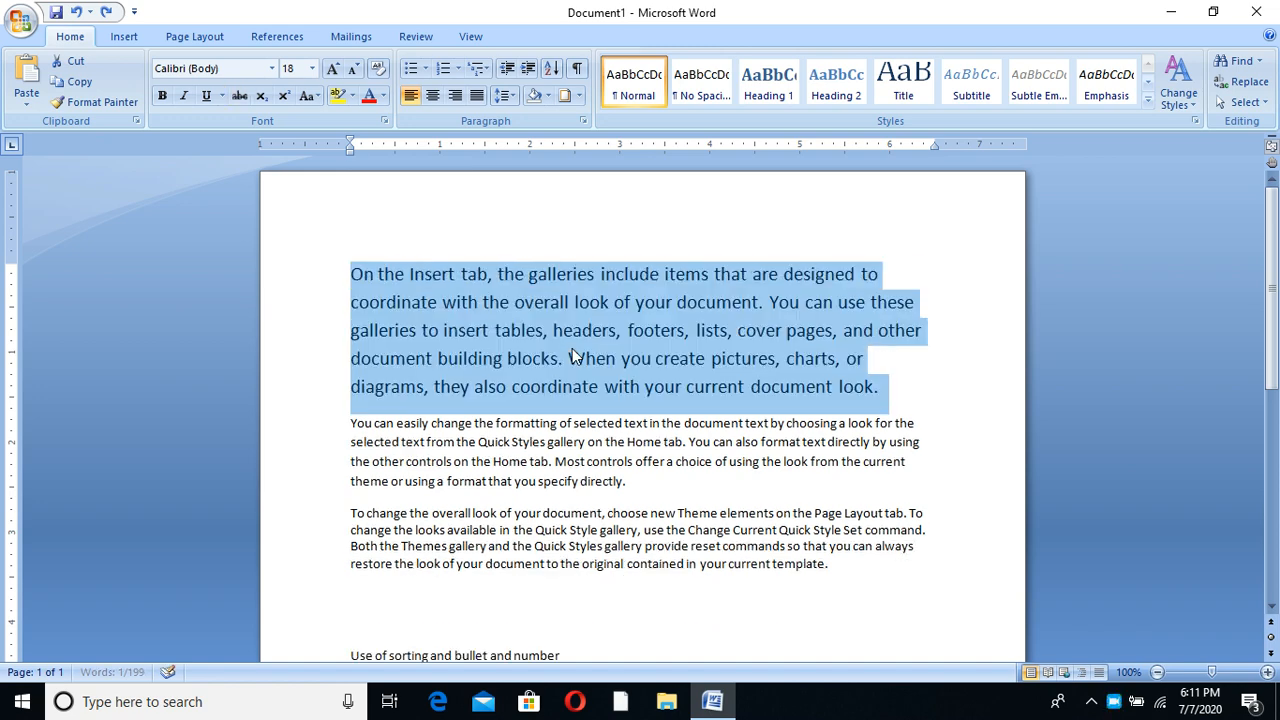
{"action": "key", "text": "ctrl+z"}
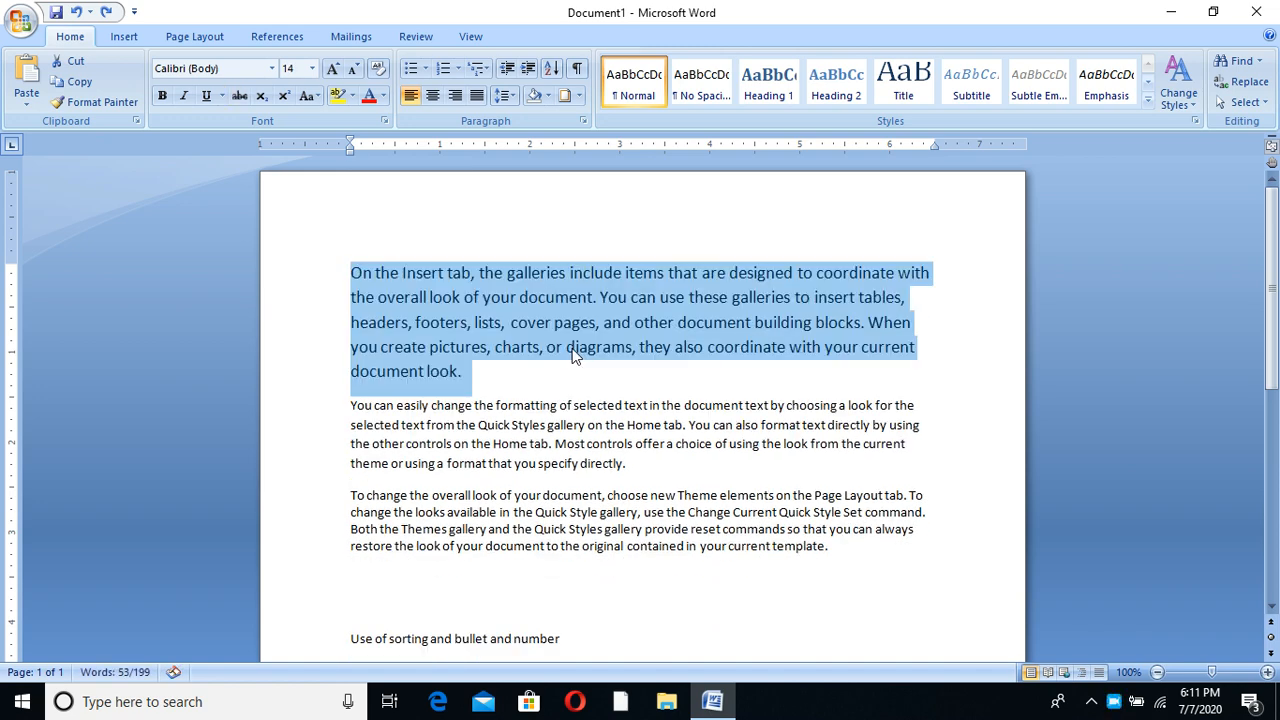
{"action": "key", "text": "ctrl+z"}
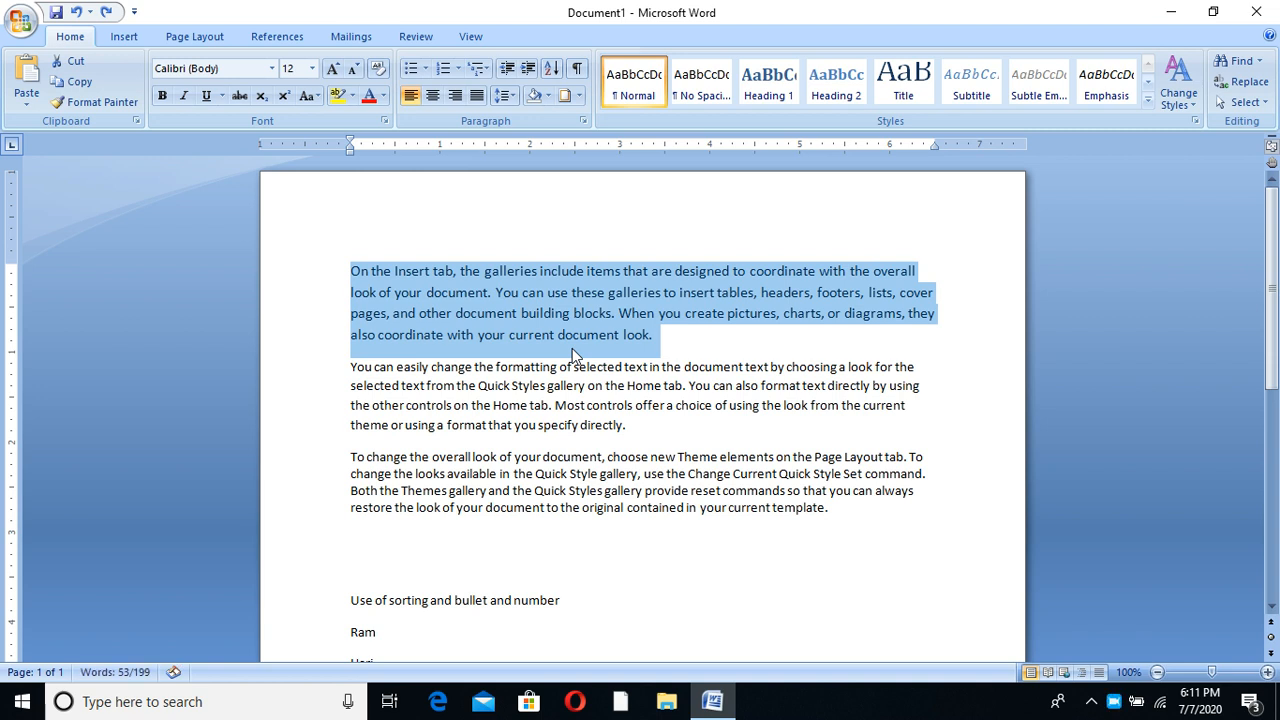
{"action": "left_click", "coordinate": [675, 347]}
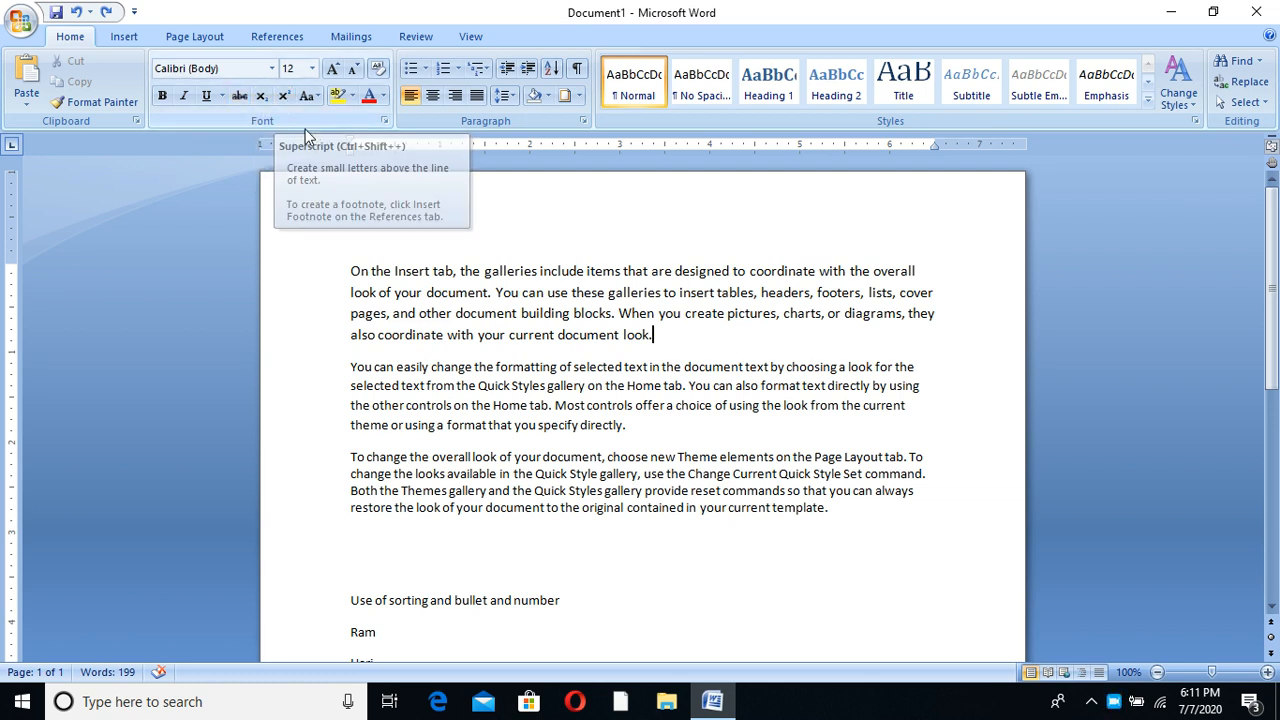
Step: Enter "A2" on the empty line below the third paragraph and enlarge it to 90 pt
{"action": "left_click", "coordinate": [286, 102]}
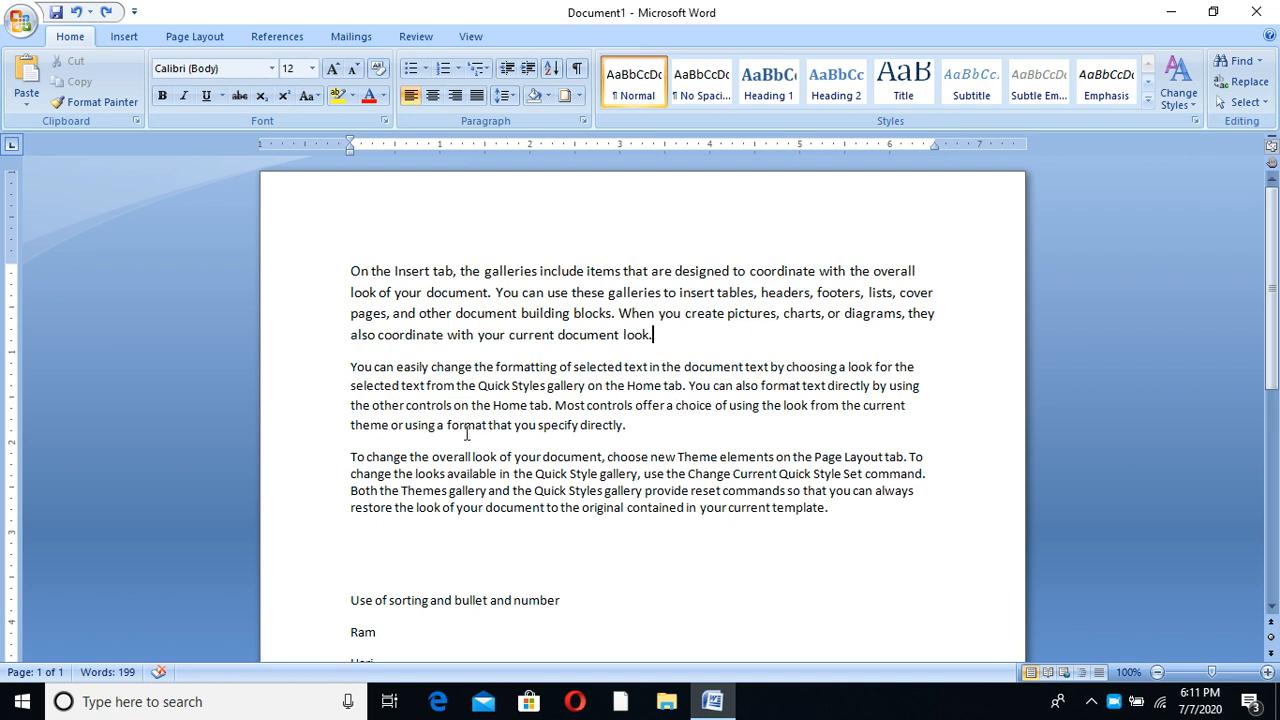
{"action": "type", "text": "A2"}
{"action": "left_click_drag", "start_coordinate": [372, 539], "coordinate": [321, 543]}
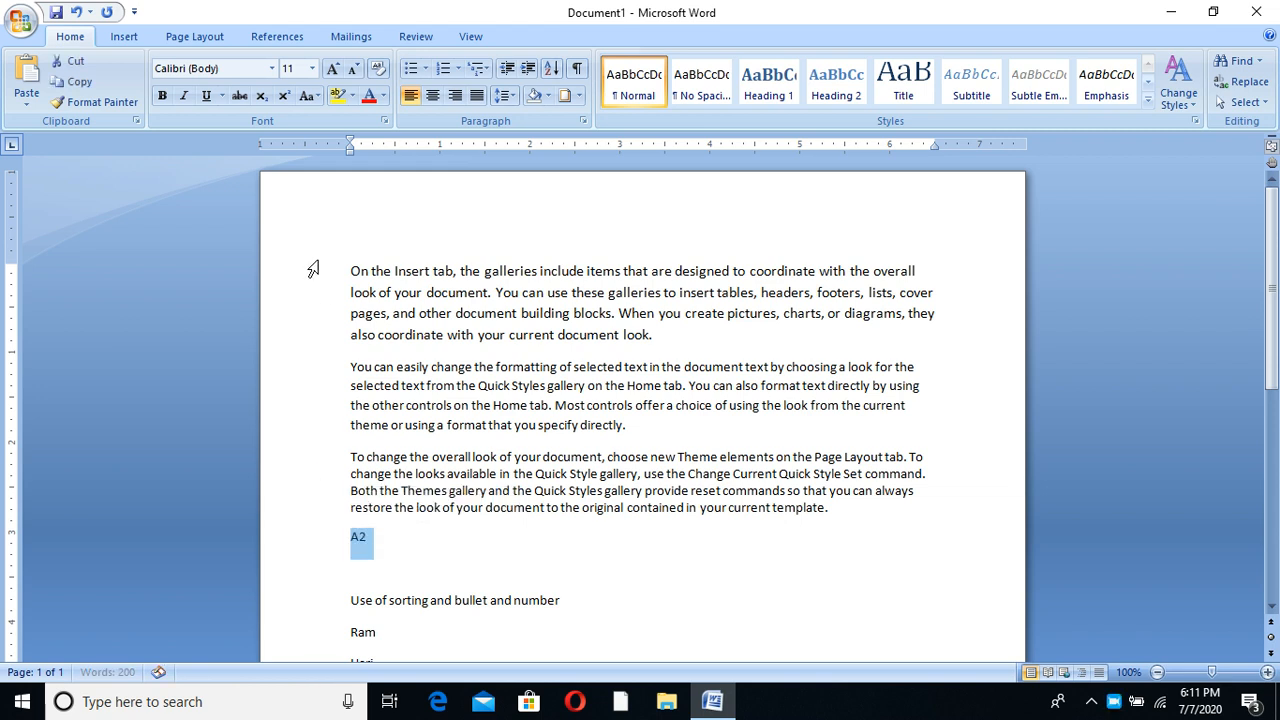
{"action": "left_click", "coordinate": [334, 68]}
{"action": "left_click", "coordinate": [334, 68]}
{"action": "left_click", "coordinate": [334, 68]}
{"action": "left_click", "coordinate": [334, 68]}
{"action": "left_click", "coordinate": [334, 68]}
{"action": "left_click", "coordinate": [334, 68]}
{"action": "left_click", "coordinate": [334, 68]}
{"action": "left_click", "coordinate": [334, 68]}
{"action": "left_click", "coordinate": [334, 68]}
{"action": "left_click", "coordinate": [334, 68]}
{"action": "left_click", "coordinate": [334, 68]}
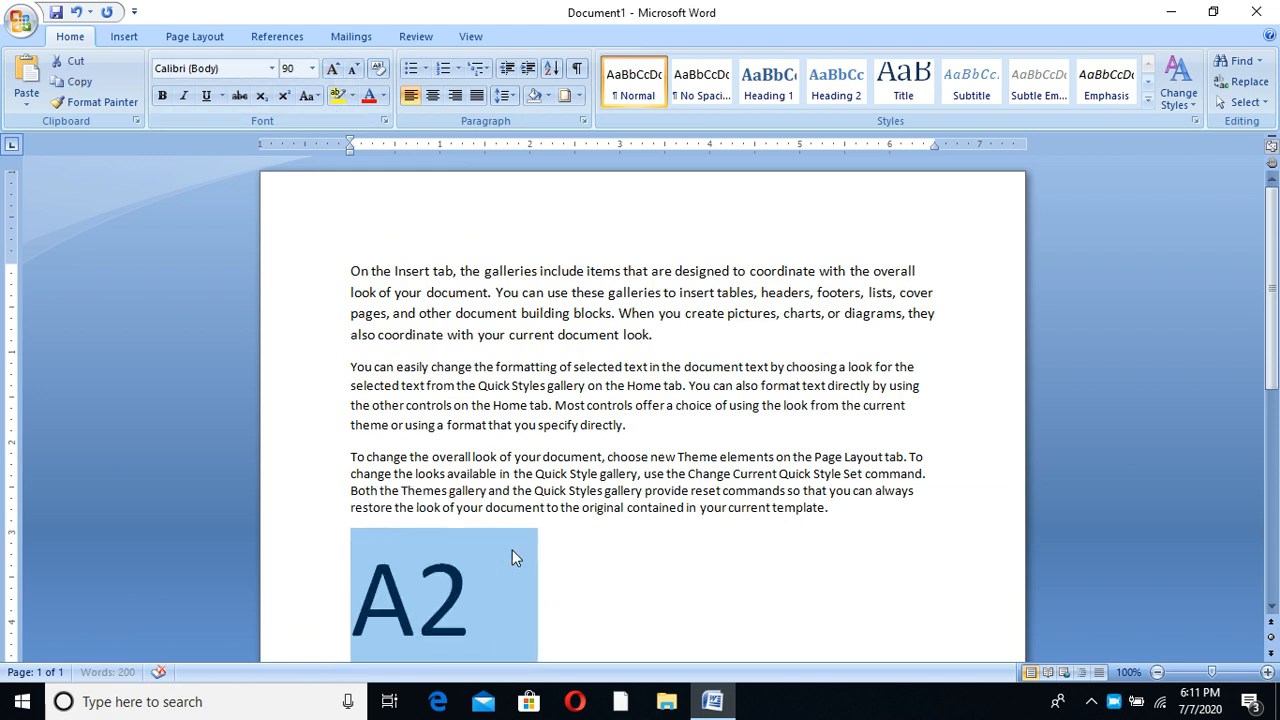
Step: Replace the capital A in the large "A2" with a lowercase "a"
{"action": "scroll", "coordinate": [512, 550], "scroll_direction": "down", "scroll_amount": 1}
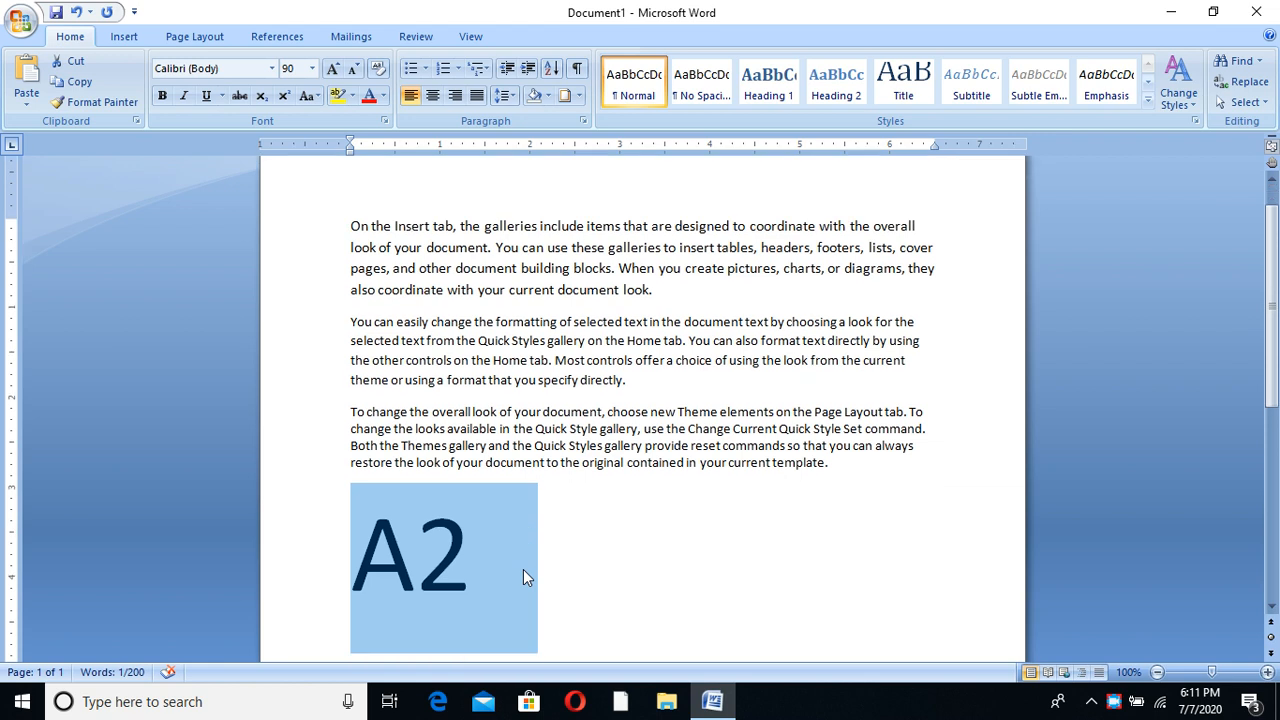
{"action": "left_click", "coordinate": [474, 559]}
{"action": "left_click_drag", "start_coordinate": [477, 540], "coordinate": [443, 553]}
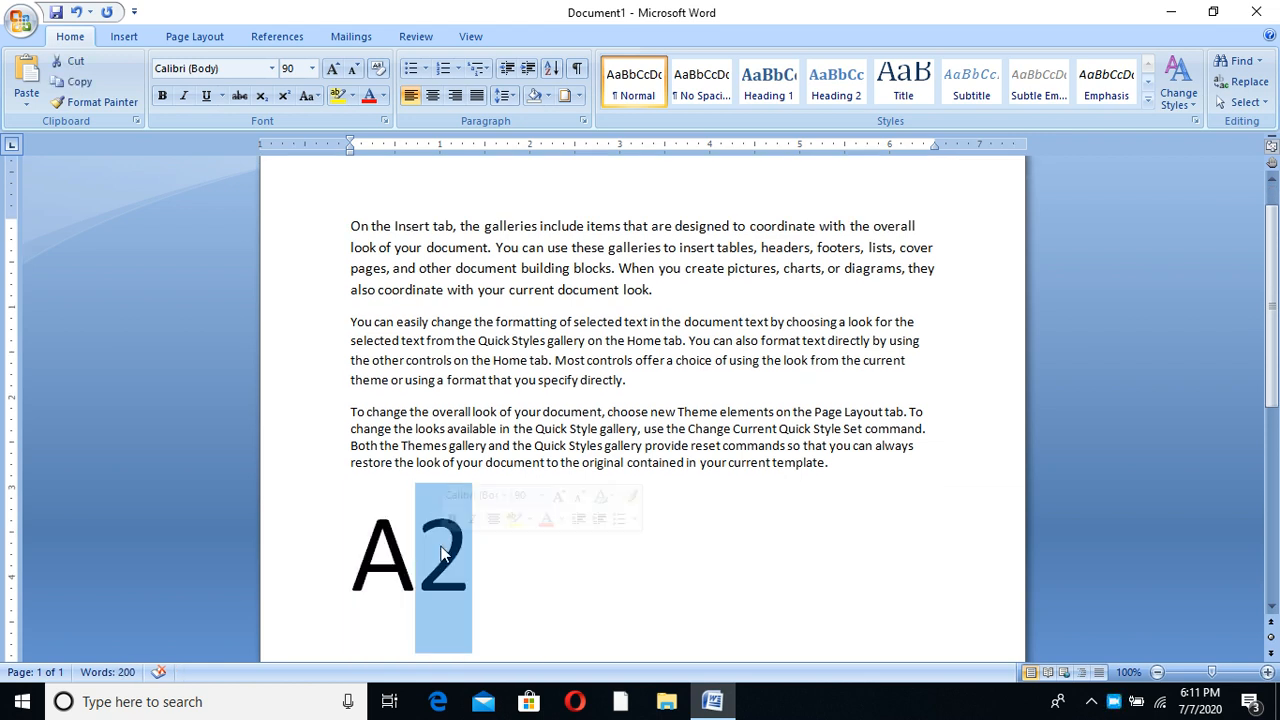
{"action": "left_click", "coordinate": [414, 556]}
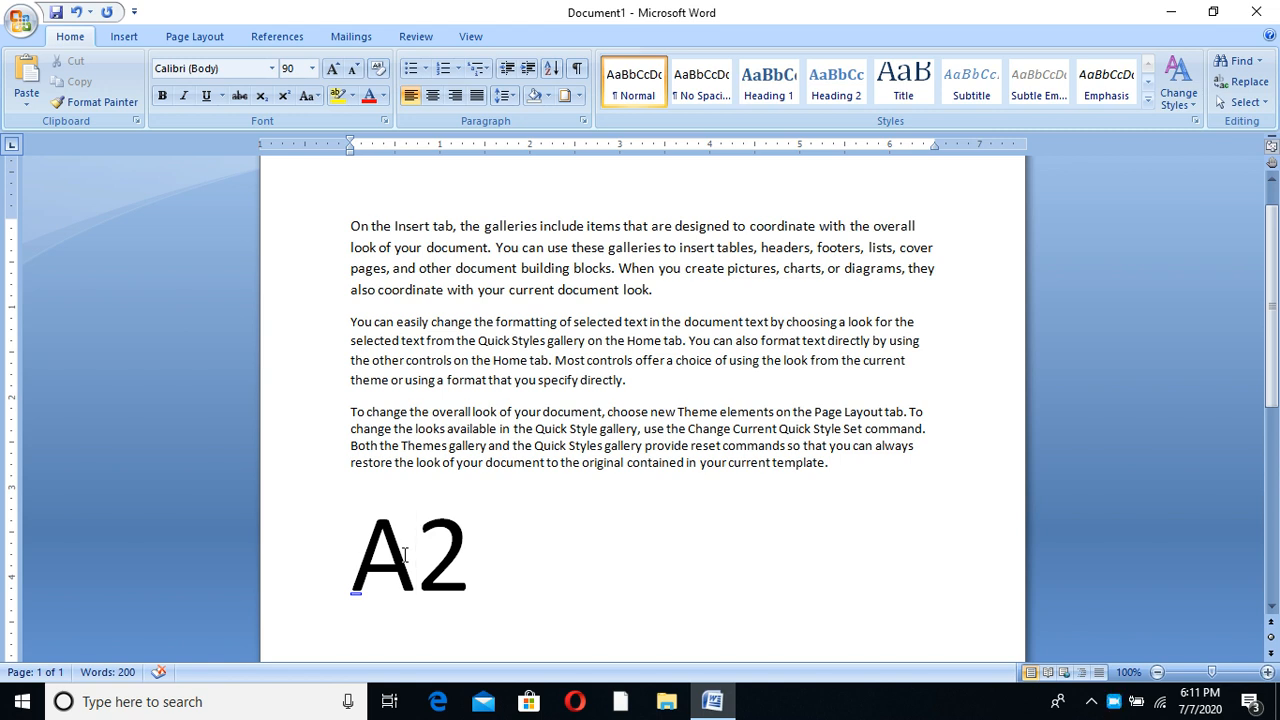
{"action": "key", "text": "Delete"}
{"action": "key", "text": "ctrl+z"}
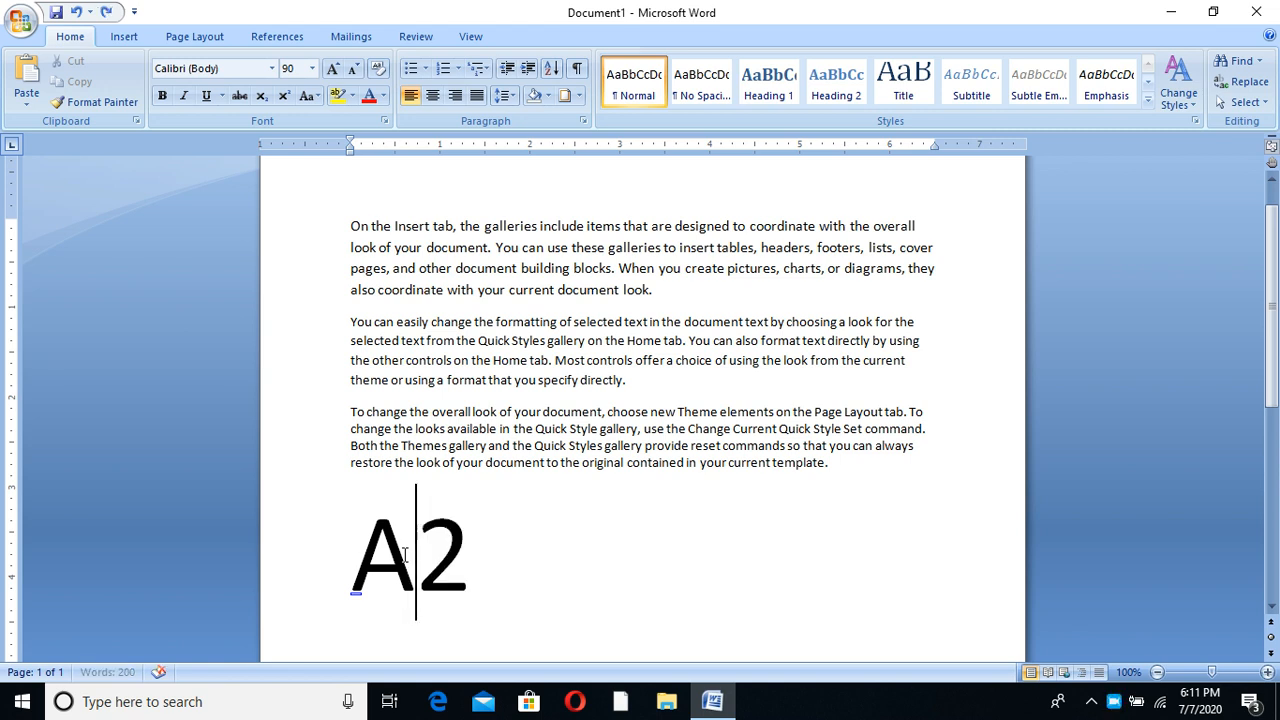
{"action": "key", "text": "BackSpace"}
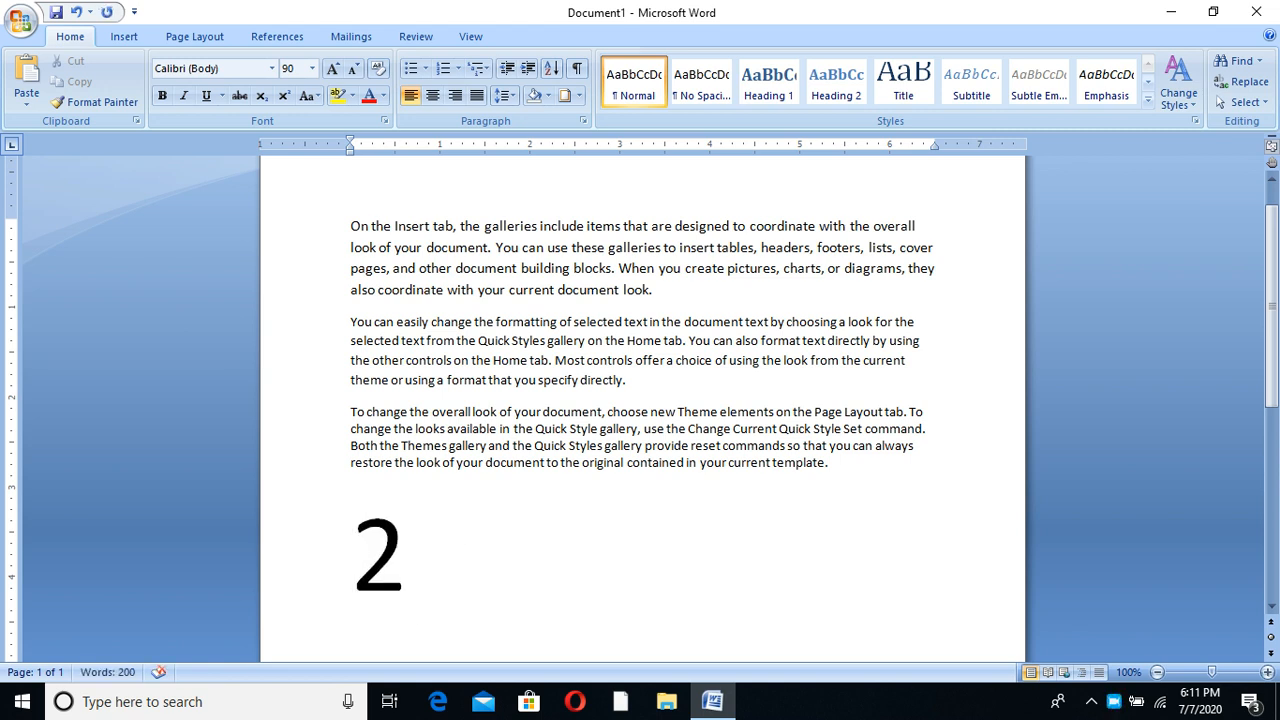
{"action": "type", "text": "a"}
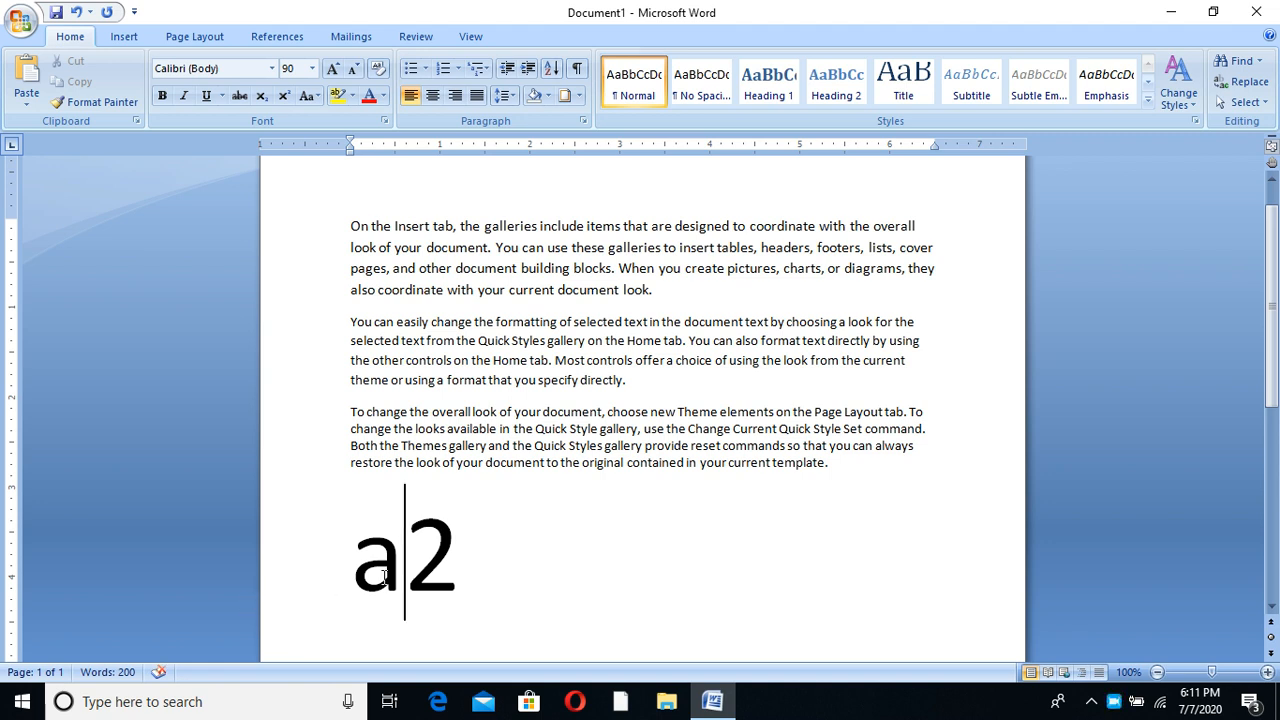
Step: Format the 2 in "a2" as superscript and place the cursor after it
{"action": "left_click", "coordinate": [451, 540]}
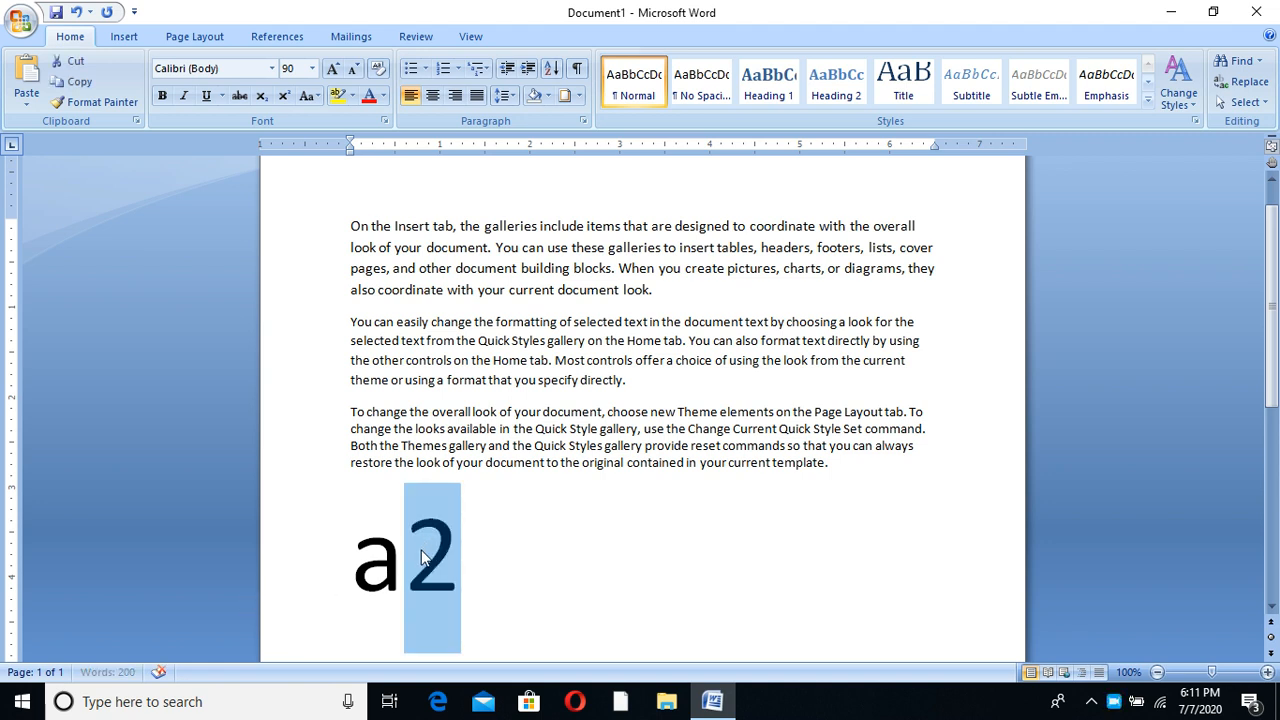
{"action": "left_click", "coordinate": [284, 97]}
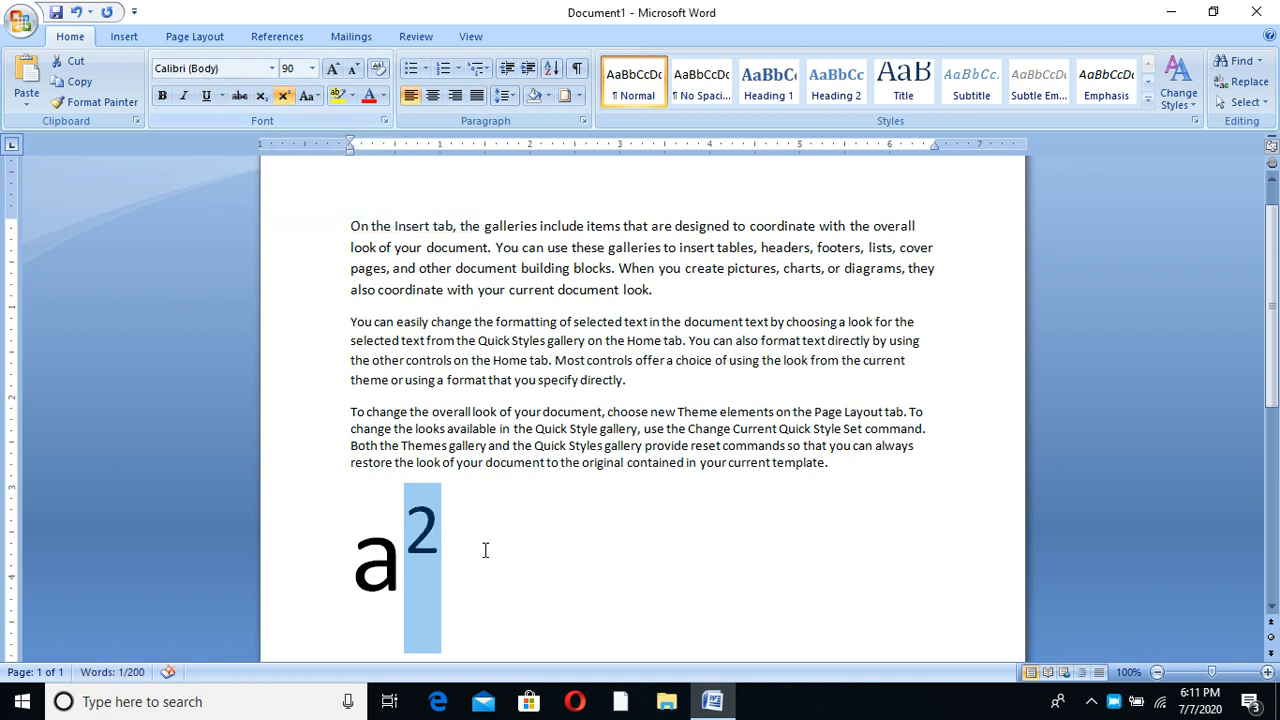
{"action": "left_click", "coordinate": [455, 521]}
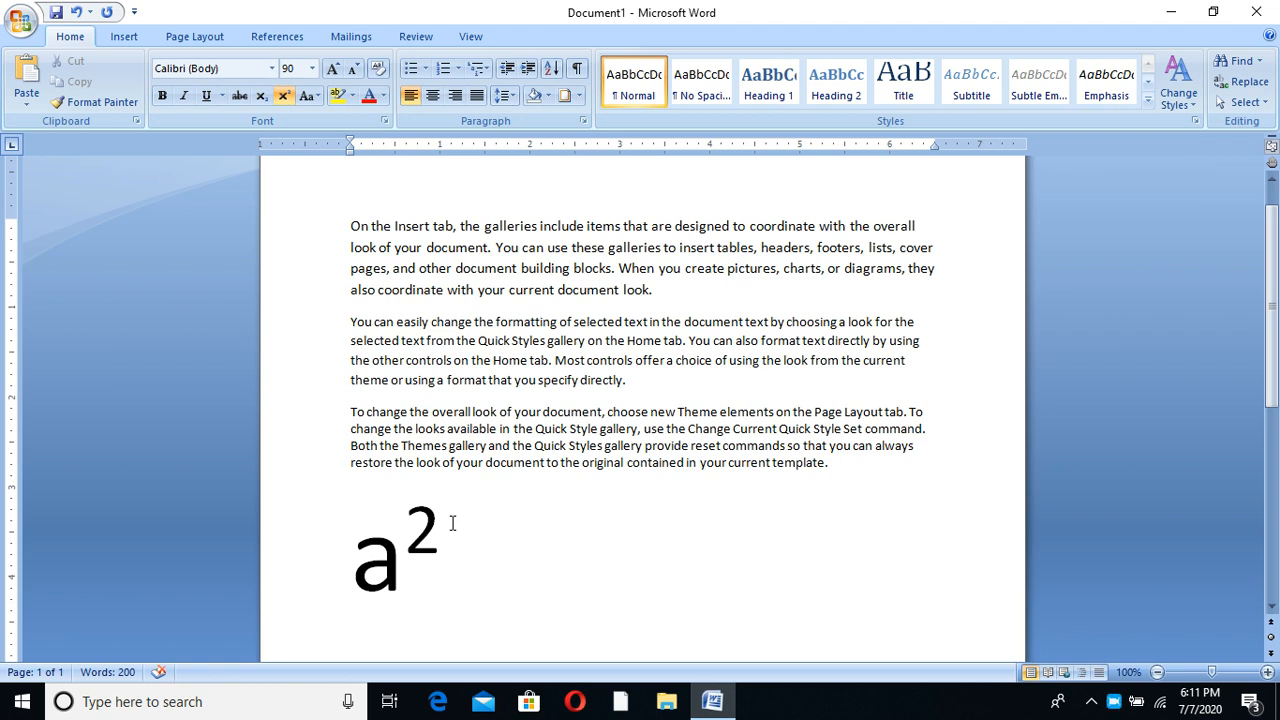
Step: Enter the test text "hghgjgh" after the superscript 2 and delete it again
{"action": "type", "text": "hghgjgh"}
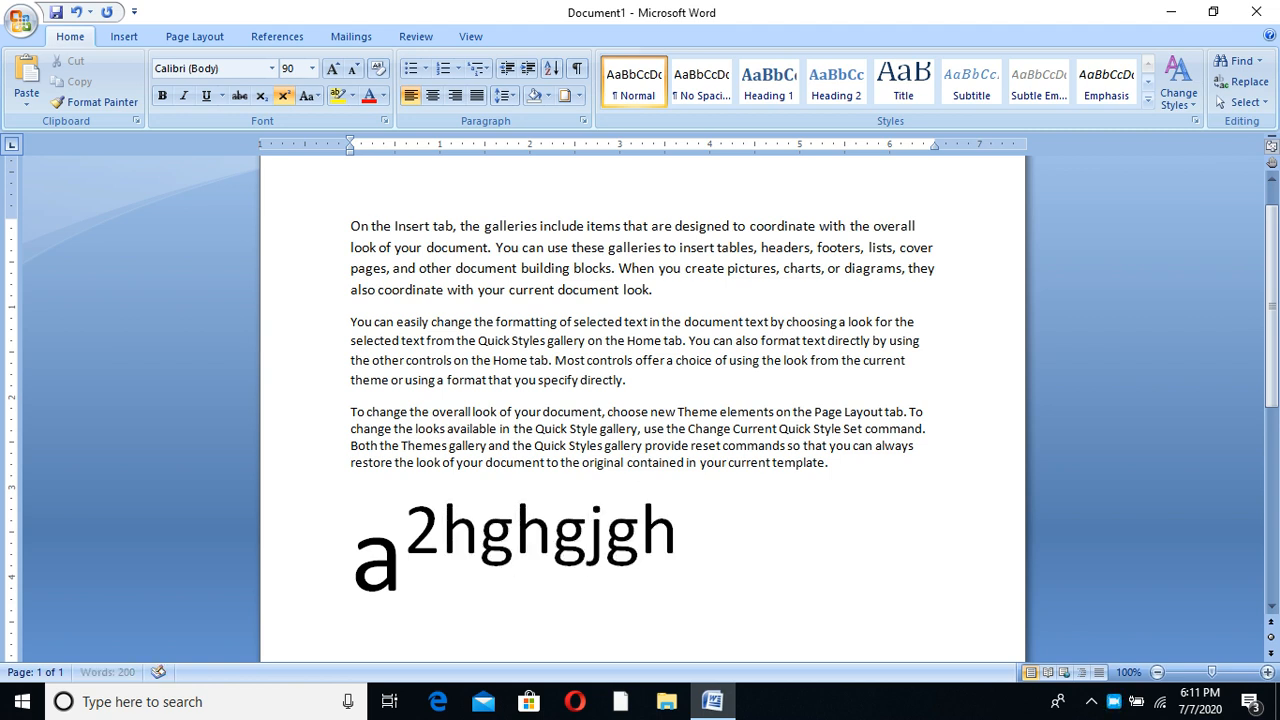
{"action": "key", "text": "BackSpace"}
{"action": "key", "text": "BackSpace"}
{"action": "key", "text": "BackSpace"}
{"action": "key", "text": "BackSpace"}
{"action": "key", "text": "BackSpace"}
{"action": "key", "text": "BackSpace"}
{"action": "key", "text": "BackSpace"}
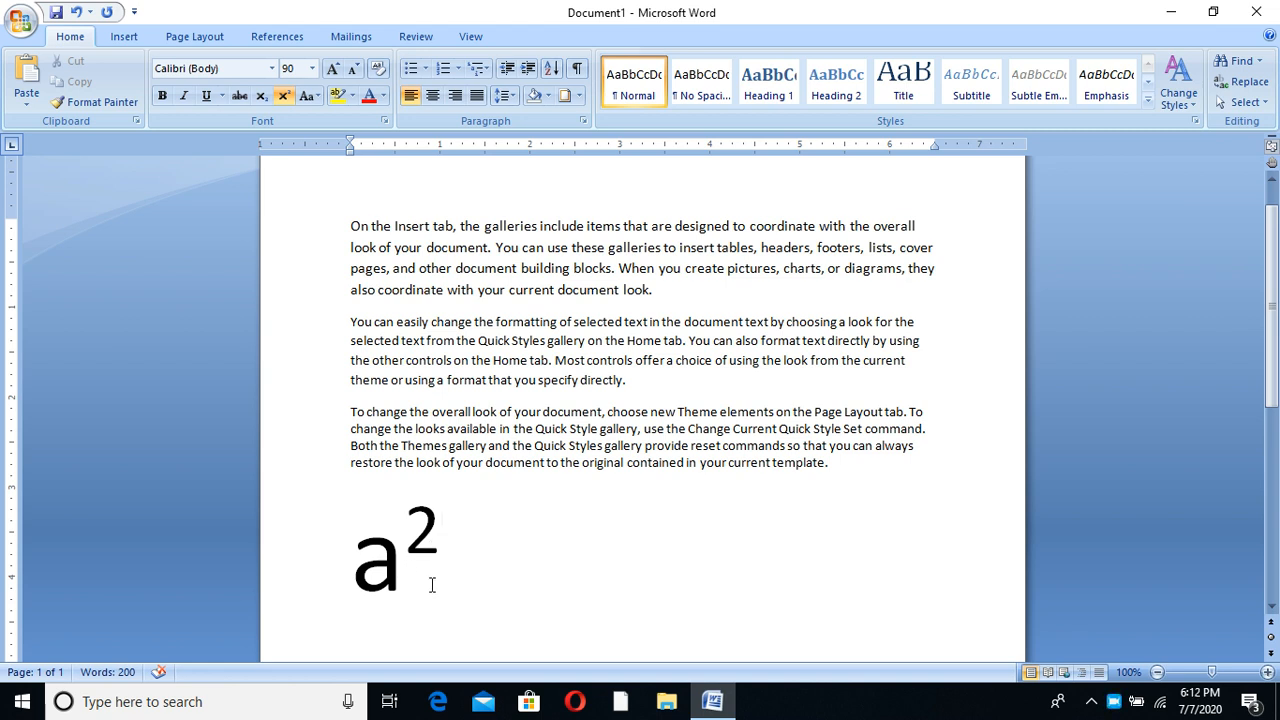
Step: Turn off superscript after the raised 2 and add a plus sign at normal height
{"action": "type", "text": "+"}
{"action": "key", "text": "BackSpace"}
{"action": "left_click", "coordinate": [283, 102]}
{"action": "type", "text": "+"}
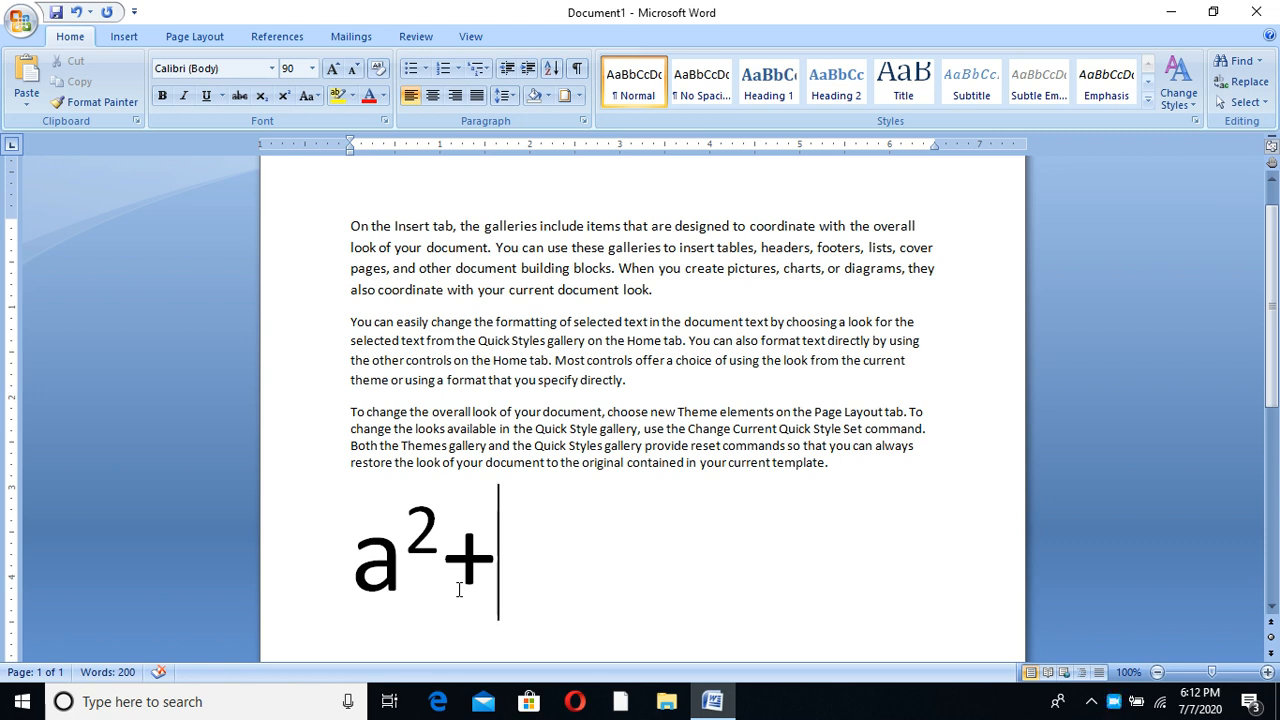
Step: Add three spaces and "H2O" with a capital O after the plus sign
{"action": "type", "text": "   h"}
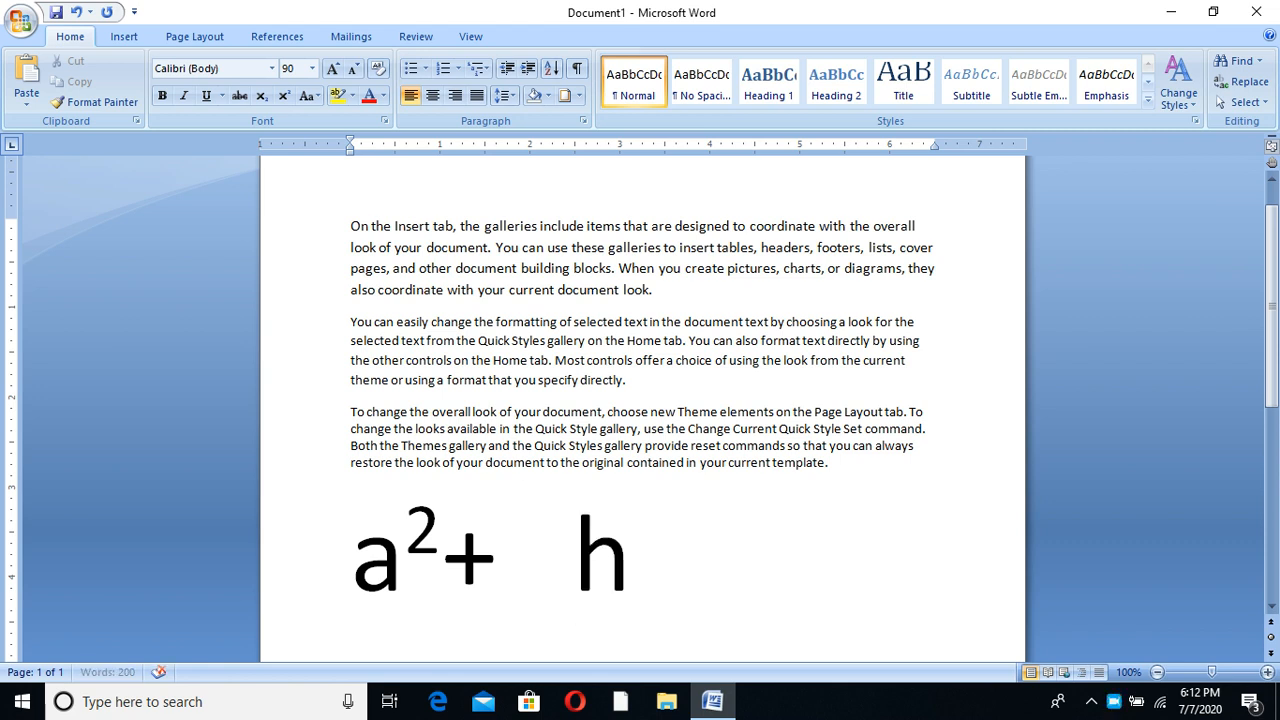
{"action": "key", "text": "BackSpace"}
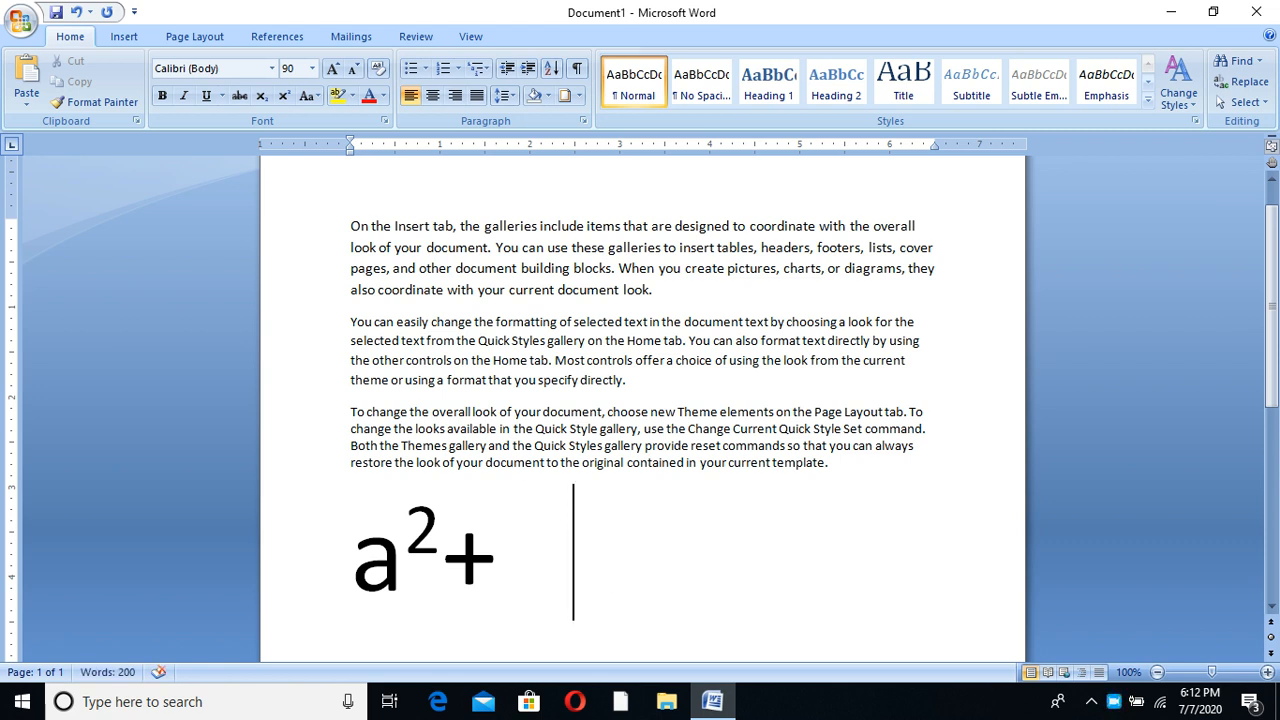
{"action": "type", "text": "H2o"}
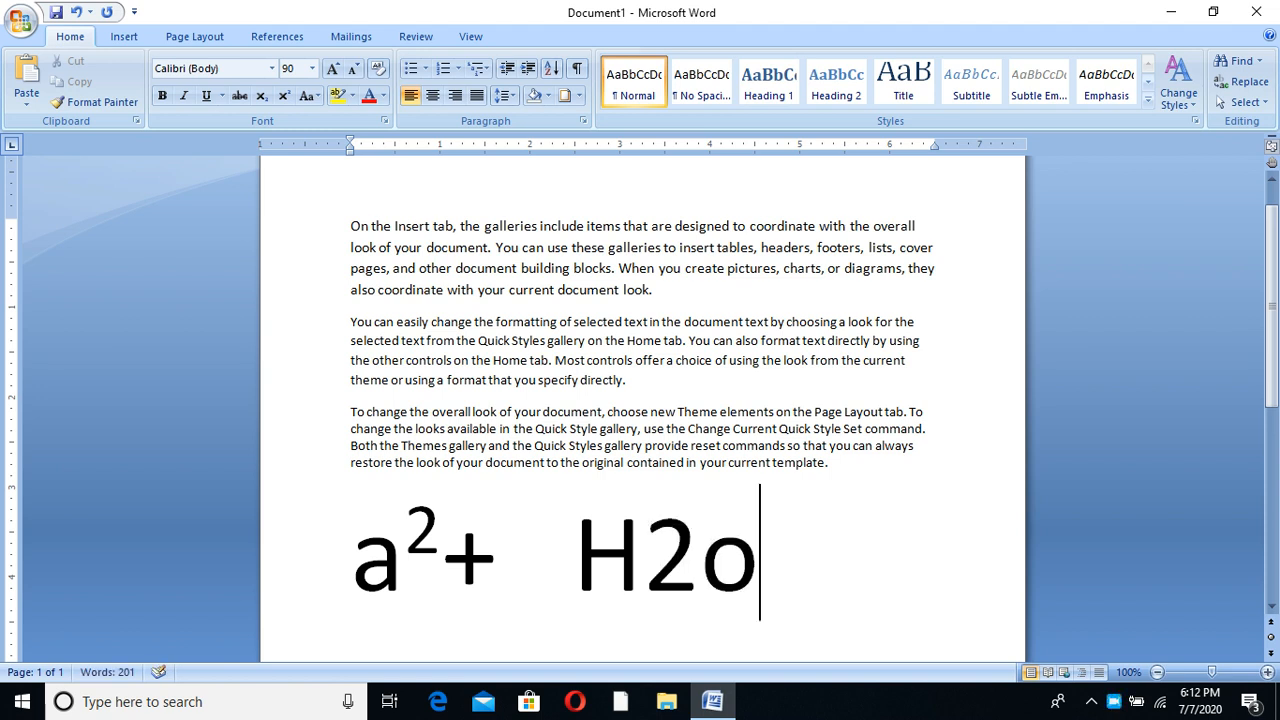
{"action": "key", "text": "BackSpace"}
{"action": "type", "text": "O"}
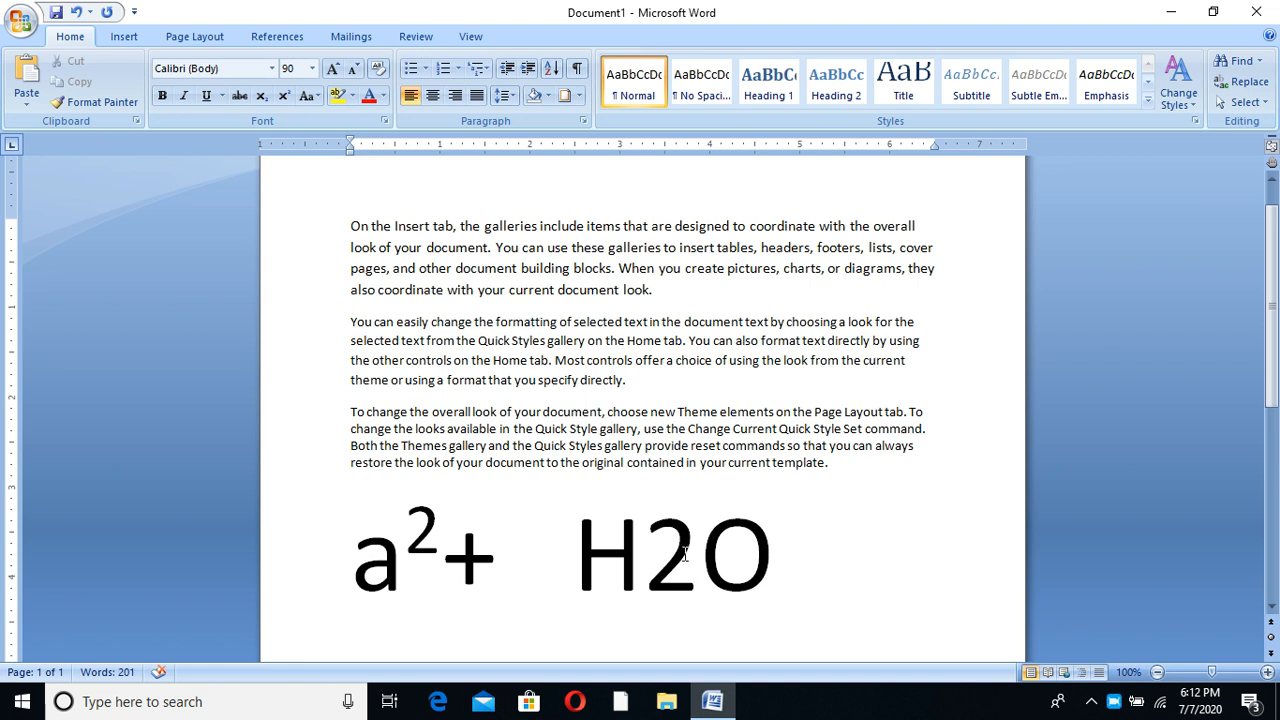
Step: Format the 2 in "H2O" as subscript and place the cursor after the O
{"action": "left_click_drag", "start_coordinate": [698, 552], "coordinate": [641, 585]}
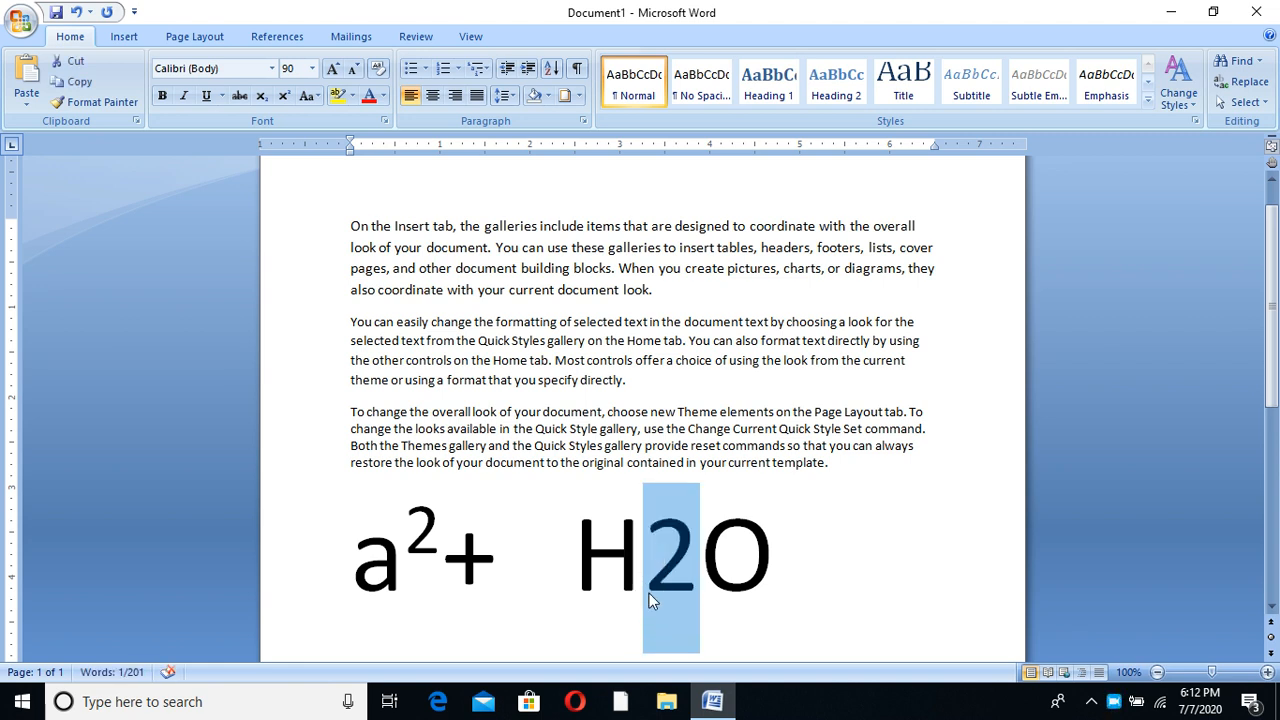
{"action": "left_click", "coordinate": [261, 96]}
{"action": "left_click", "coordinate": [761, 549]}
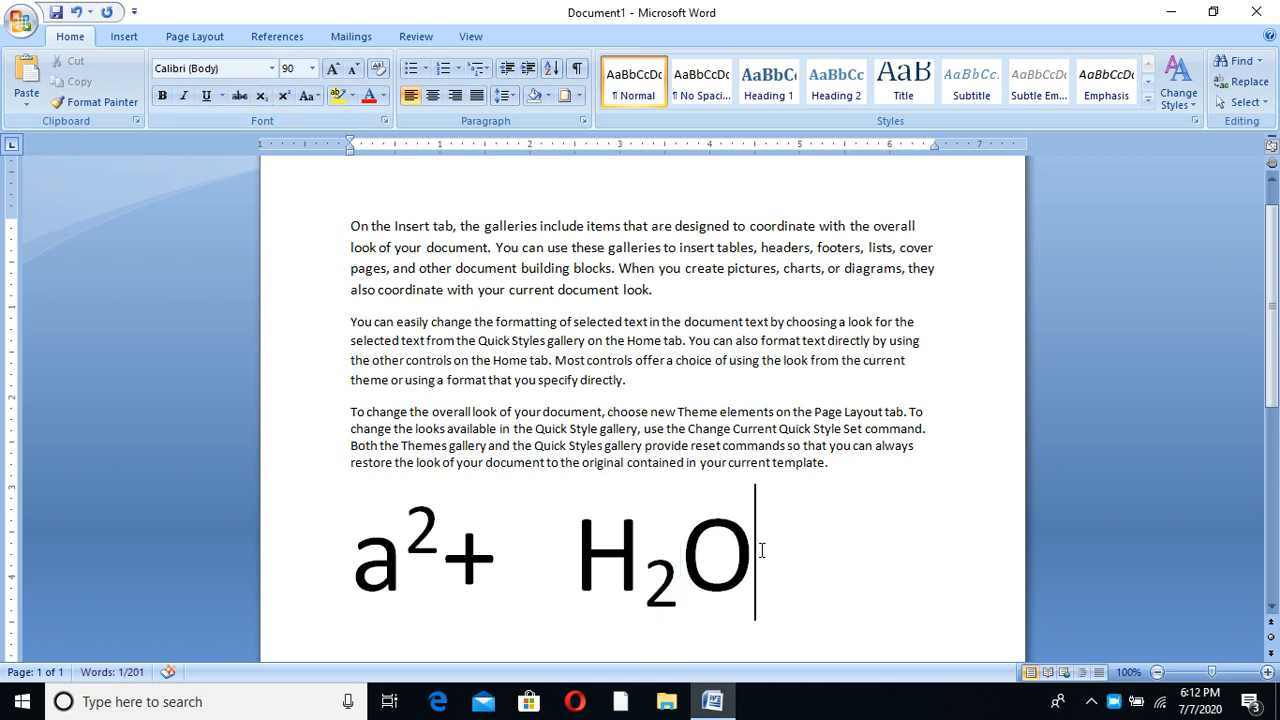
Step: Check the Superscript and Subscript effects in the font settings for the whole formula line without changing them
{"action": "left_click", "coordinate": [661, 585]}
{"action": "left_click", "coordinate": [446, 541]}
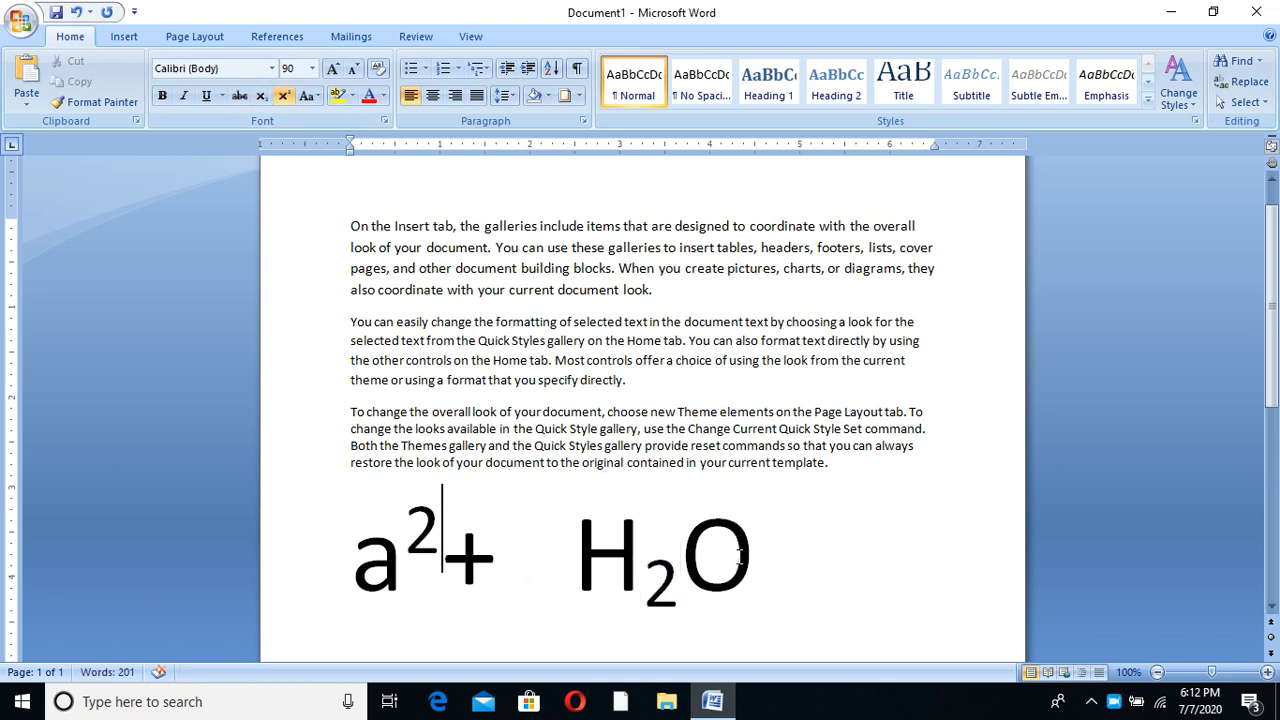
{"action": "left_click_drag", "start_coordinate": [752, 560], "coordinate": [370, 557]}
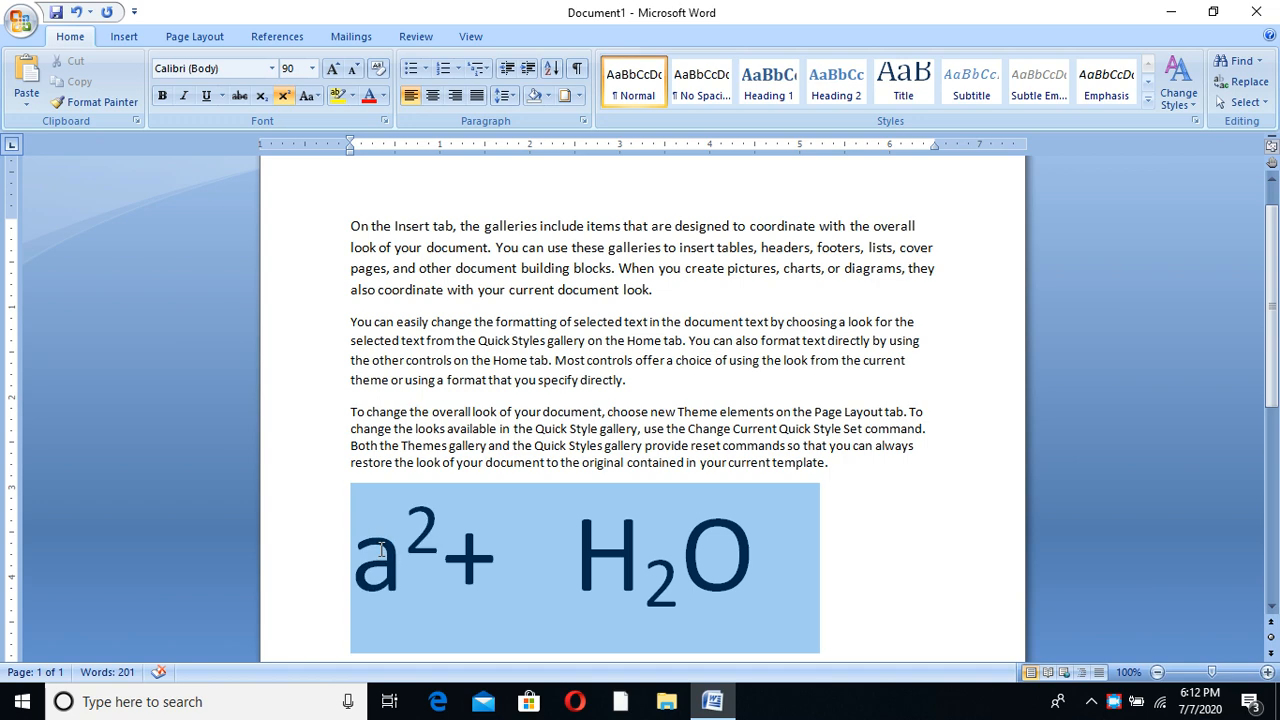
{"action": "left_click", "coordinate": [385, 121]}
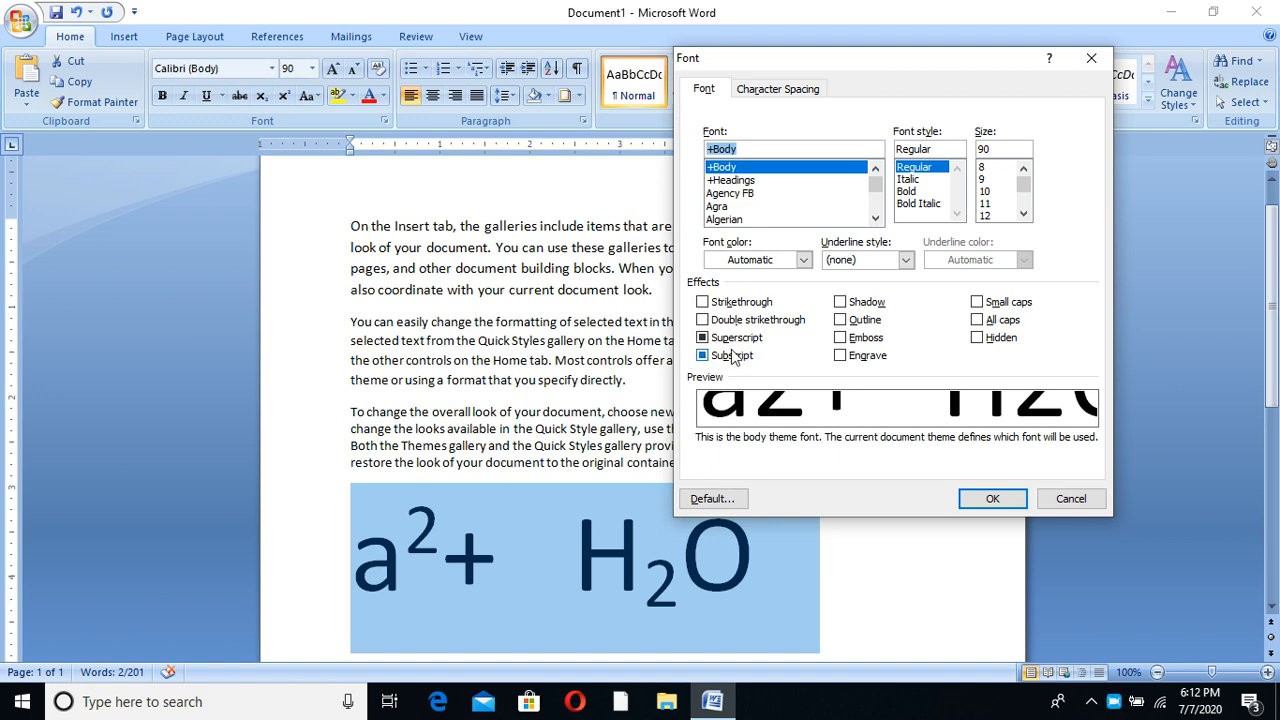
{"action": "left_click", "coordinate": [1068, 500]}
Step: Delete the whole large formula line below the third paragraph
{"action": "left_click", "coordinate": [835, 562]}
{"action": "left_click_drag", "start_coordinate": [769, 543], "coordinate": [340, 517]}
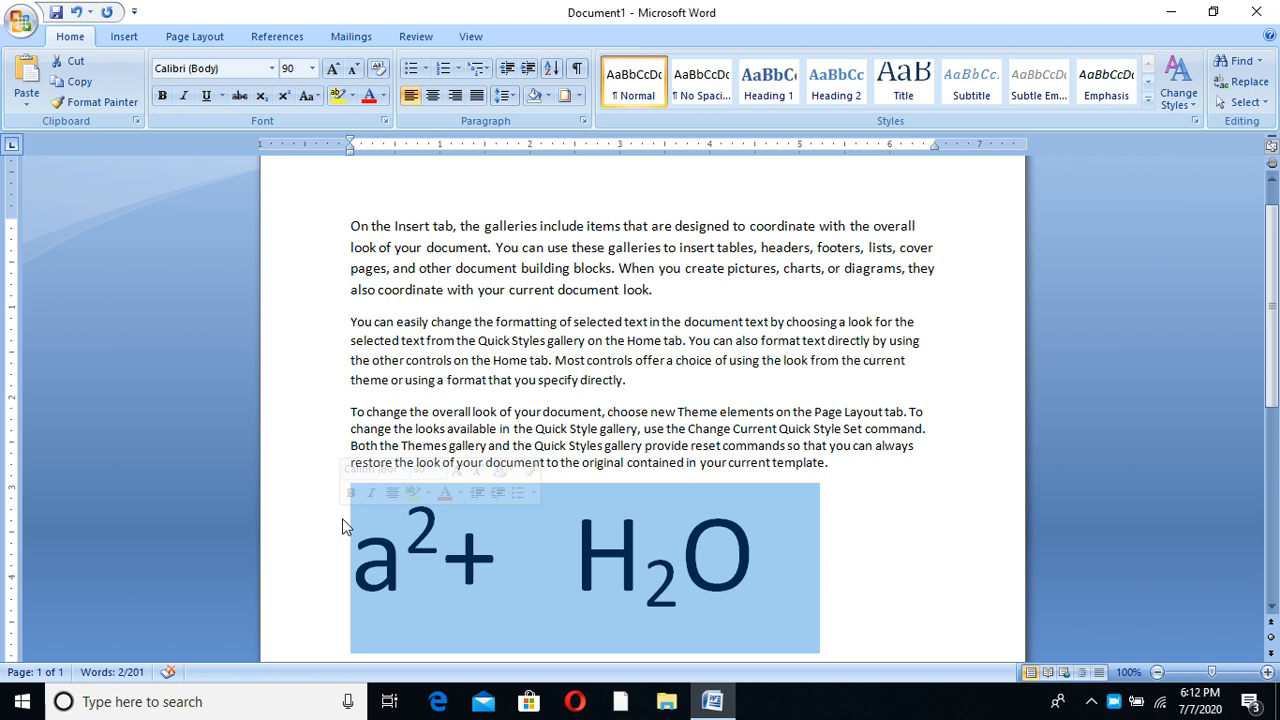
{"action": "key", "text": "Delete"}
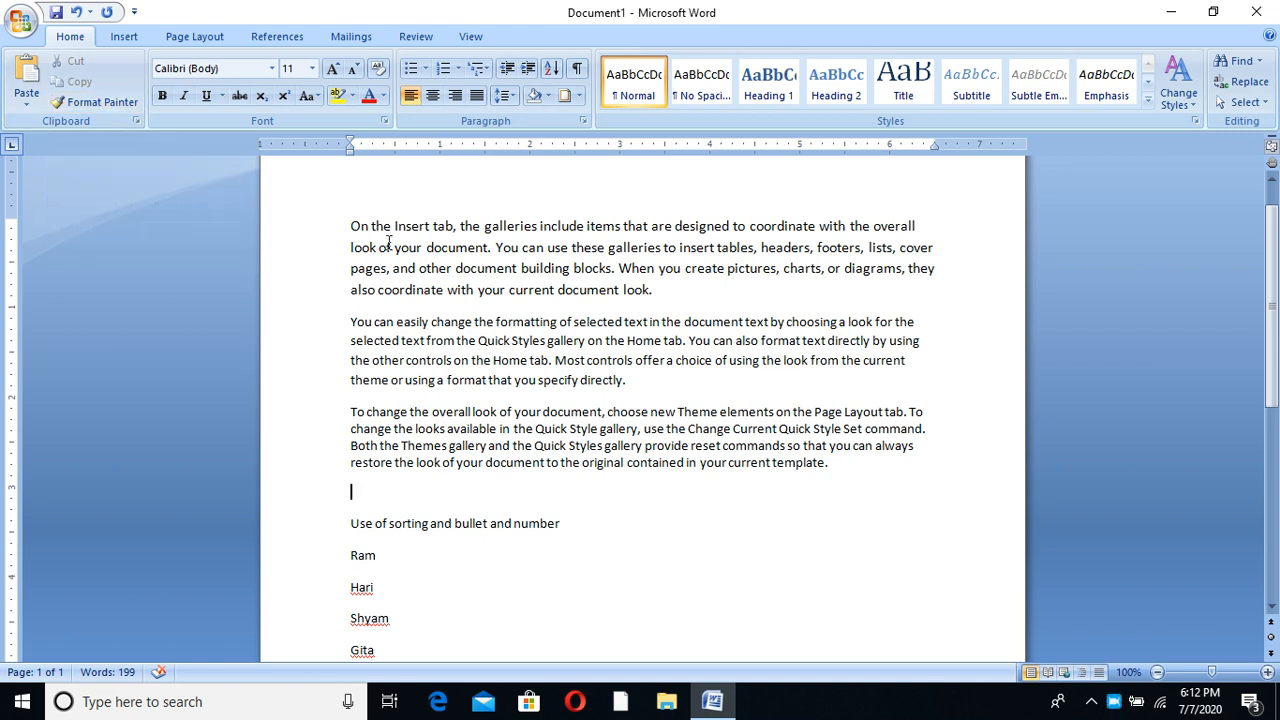
Step: Enlarge "On the Insert tab" at the start of the first paragraph to 22 pt and make it bold and italic
{"action": "left_click_drag", "start_coordinate": [345, 226], "coordinate": [454, 228]}
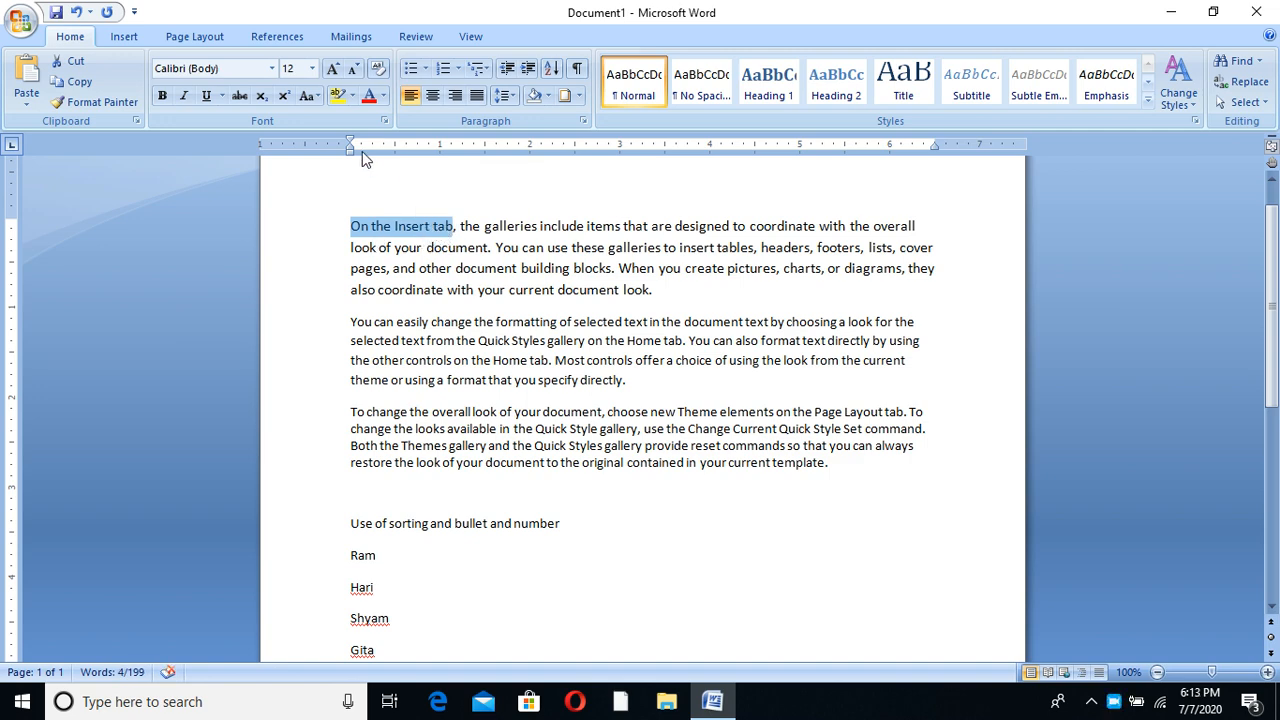
{"action": "left_click", "coordinate": [333, 68]}
{"action": "left_click", "coordinate": [333, 68]}
{"action": "left_click", "coordinate": [333, 68]}
{"action": "left_click", "coordinate": [333, 68]}
{"action": "left_click", "coordinate": [333, 68]}
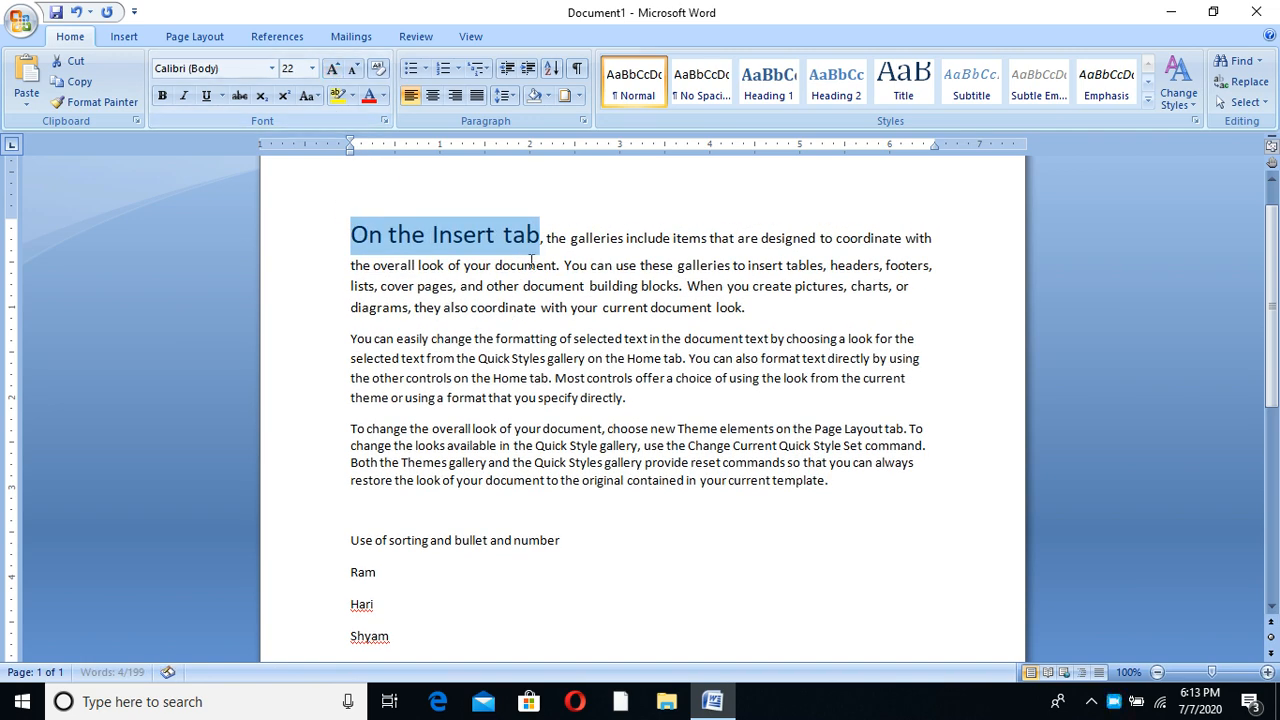
{"action": "left_click", "coordinate": [161, 96]}
{"action": "left_click", "coordinate": [183, 96]}
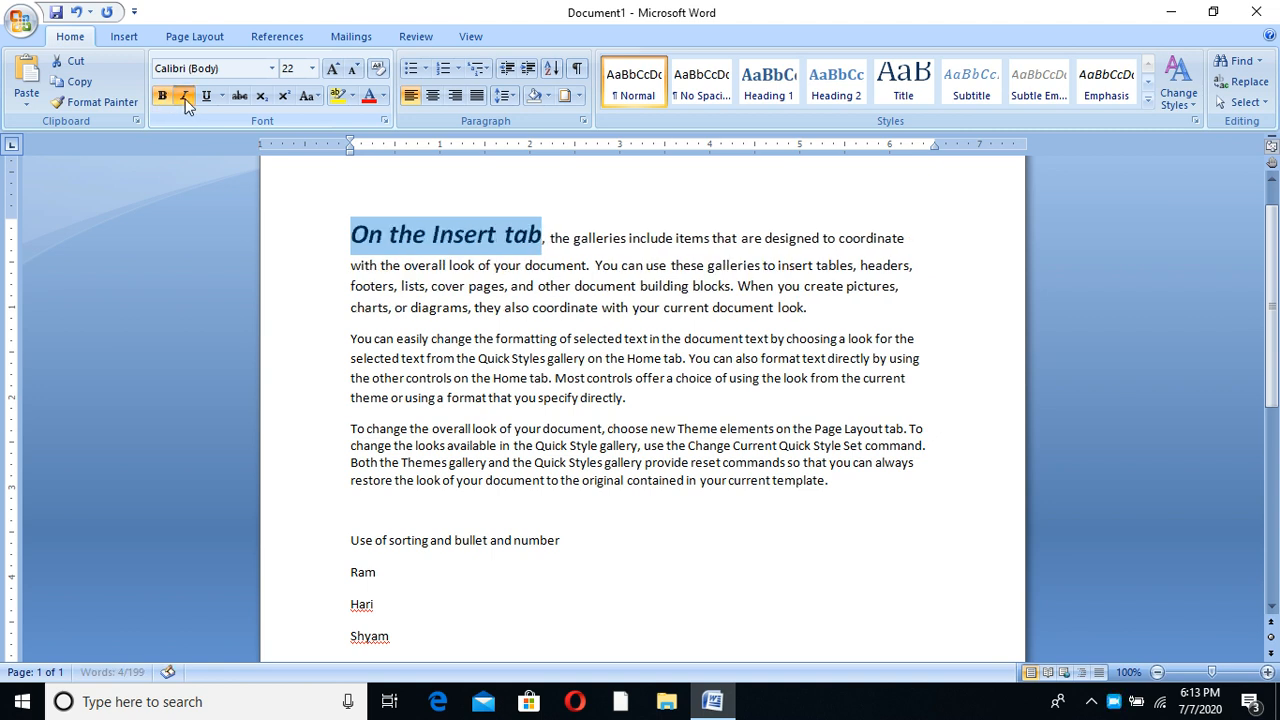
Step: Underline the "On the Insert tab" phrase in the first paragraph and highlight it in yellow
{"action": "left_click", "coordinate": [206, 96]}
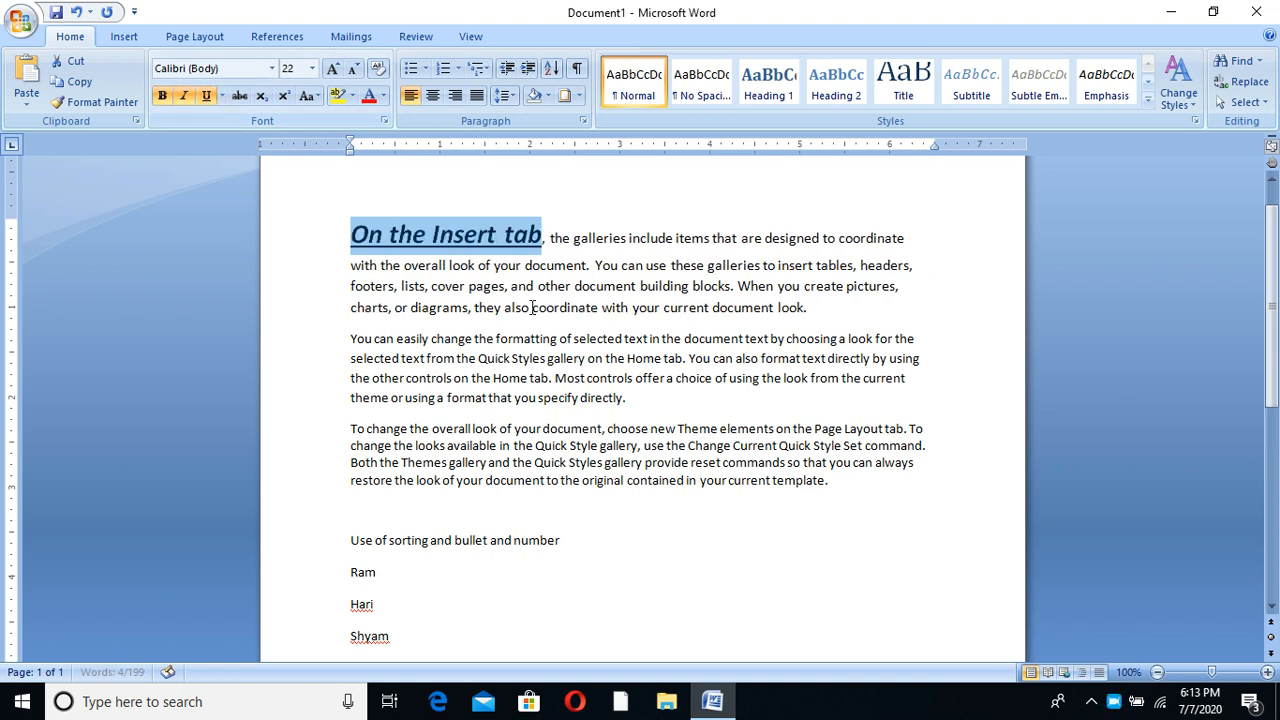
{"action": "left_click", "coordinate": [338, 96]}
{"action": "left_click", "coordinate": [505, 390]}
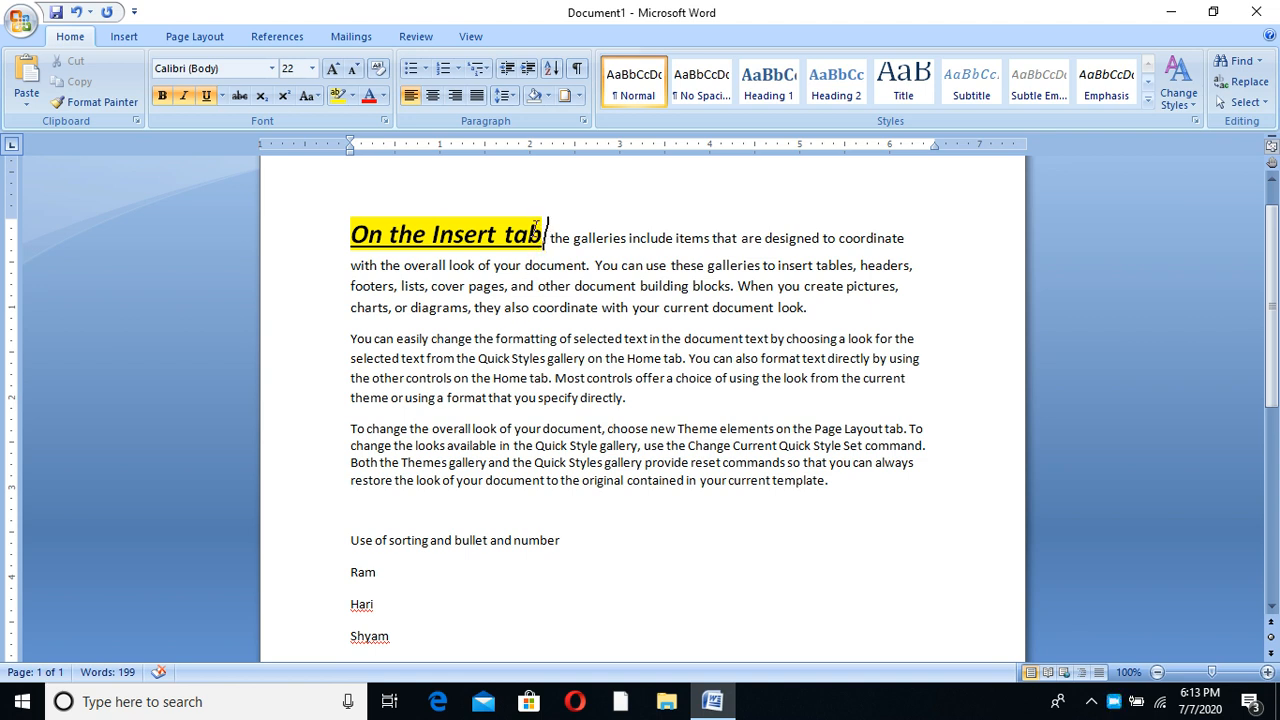
Step: Copy the formatting of "On the Insert tab" with Format Painter onto "You", "with your" and "overall look of your document, choose"
{"action": "left_click_drag", "start_coordinate": [545, 233], "coordinate": [349, 235]}
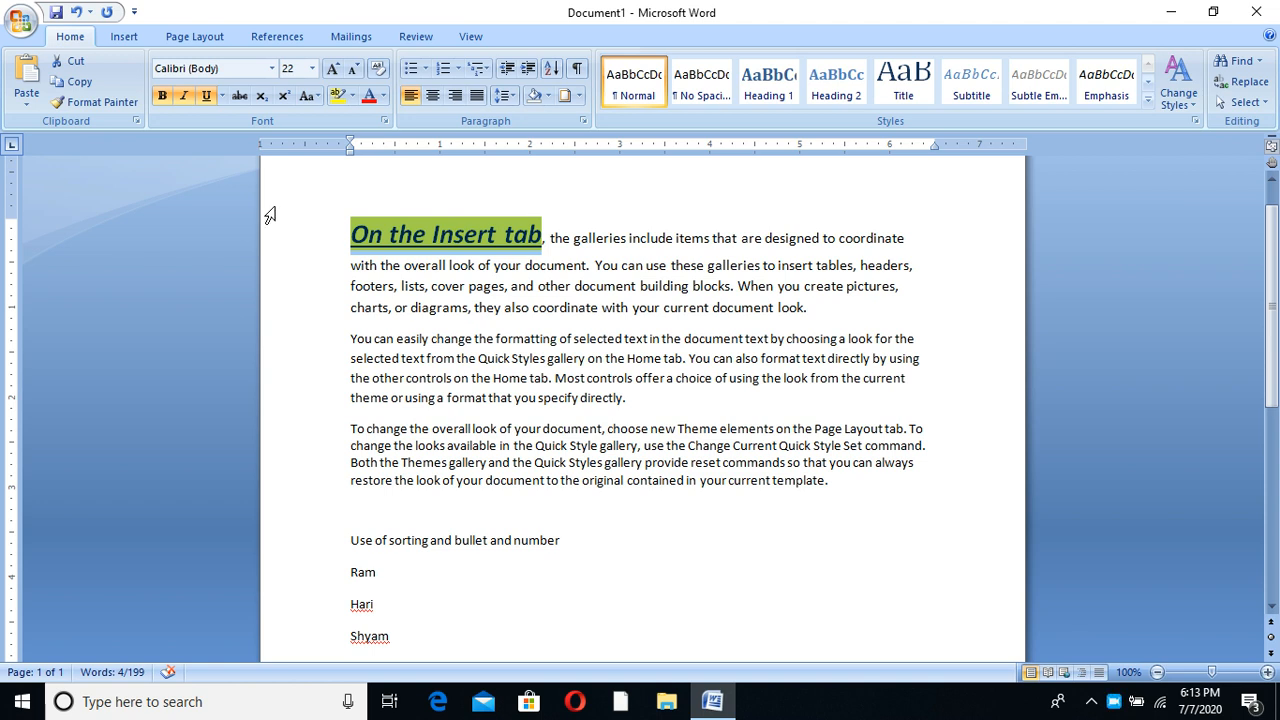
{"action": "left_click", "coordinate": [98, 102]}
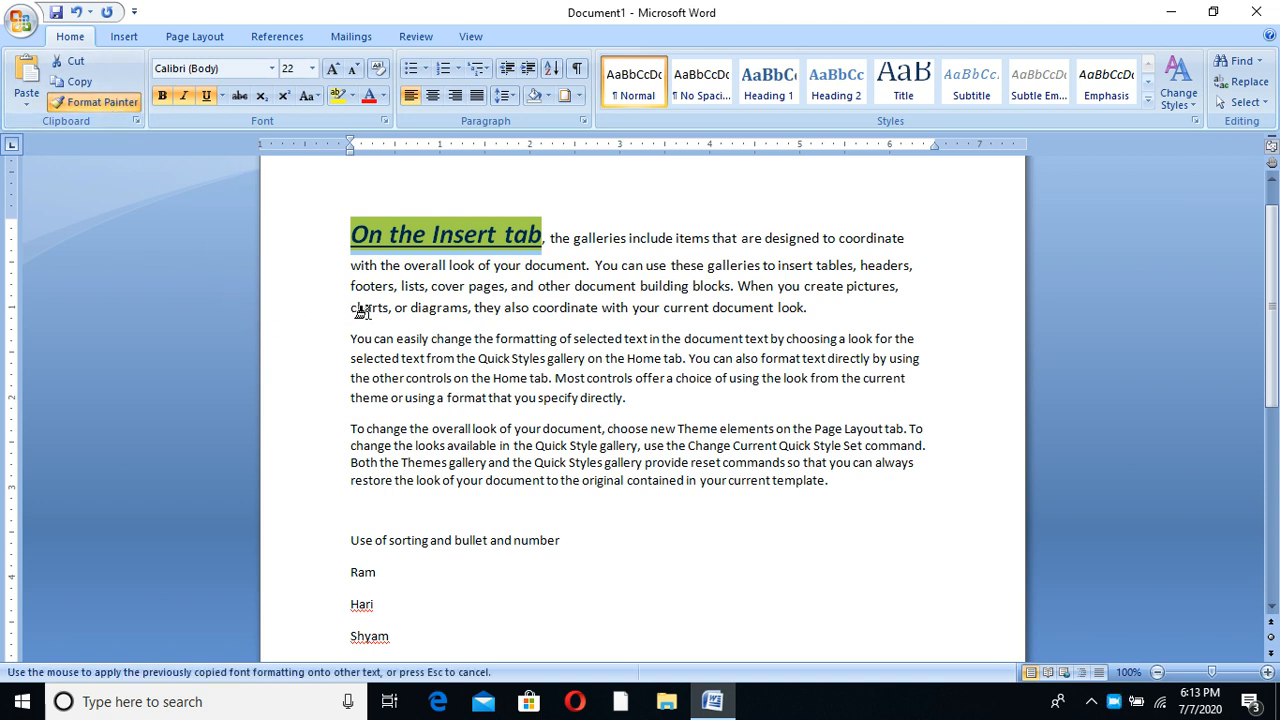
{"action": "left_click", "coordinate": [612, 267]}
{"action": "left_click_drag", "start_coordinate": [612, 267], "coordinate": [584, 266]}
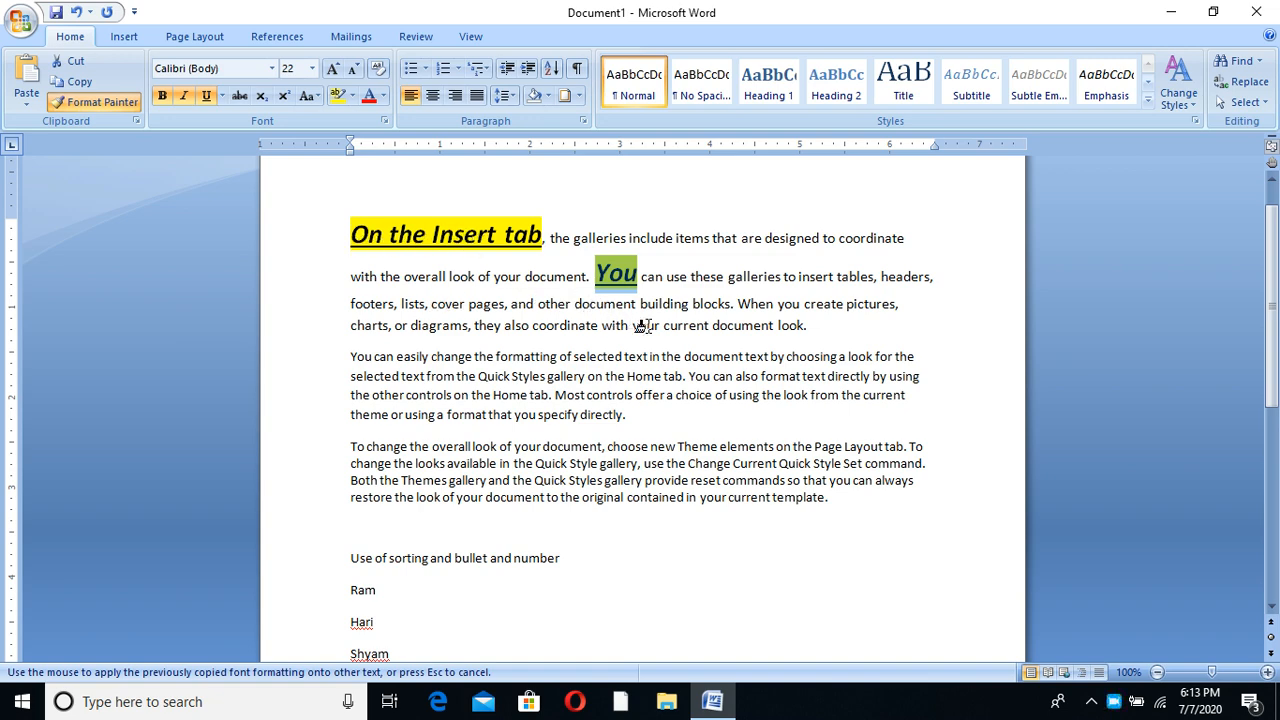
{"action": "left_click_drag", "start_coordinate": [663, 328], "coordinate": [602, 327]}
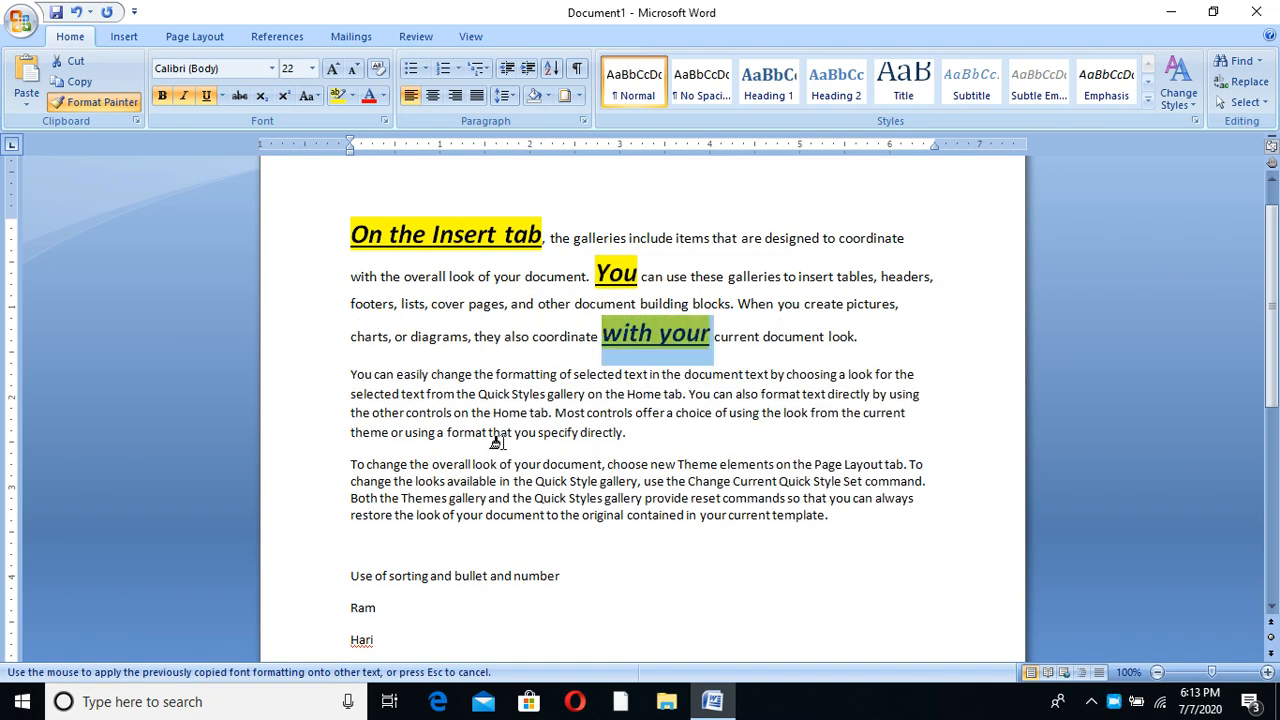
{"action": "left_click_drag", "start_coordinate": [608, 462], "coordinate": [434, 466]}
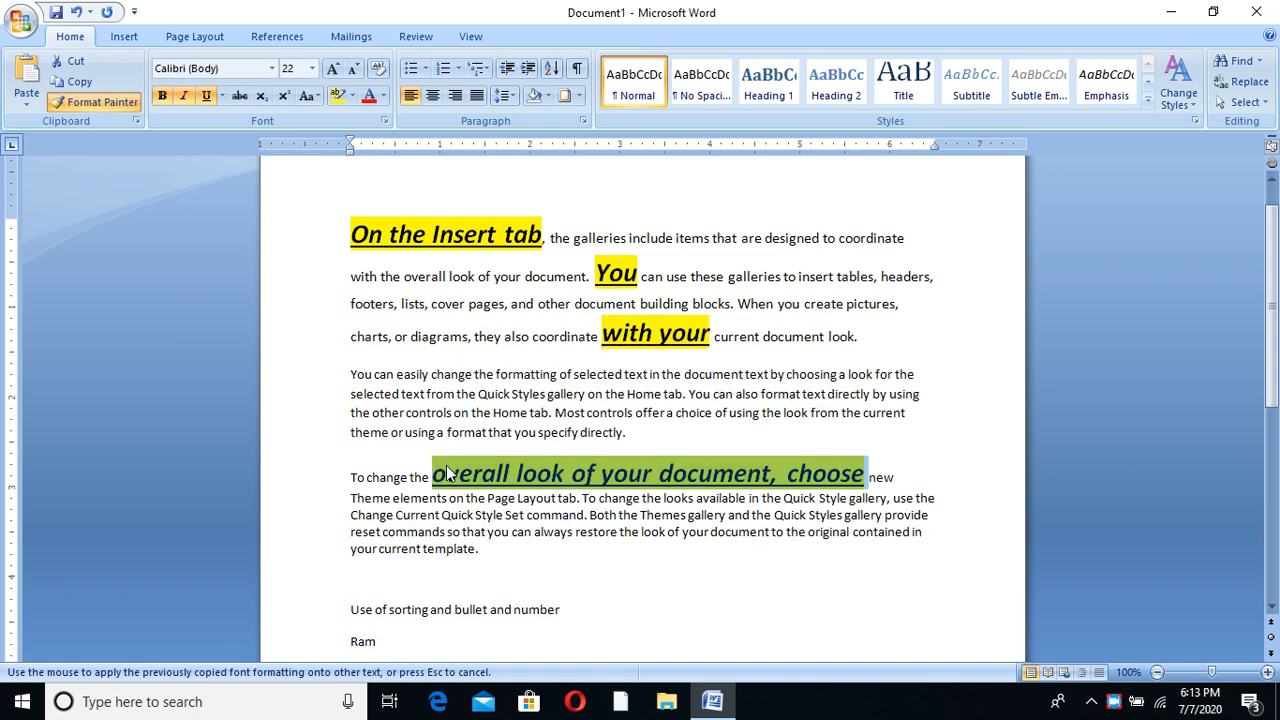
Step: Paint the same formatting onto the third paragraph's last two lines, the second paragraph's first line, "directly." and "coordinate" in the first line
{"action": "left_click", "coordinate": [333, 541]}
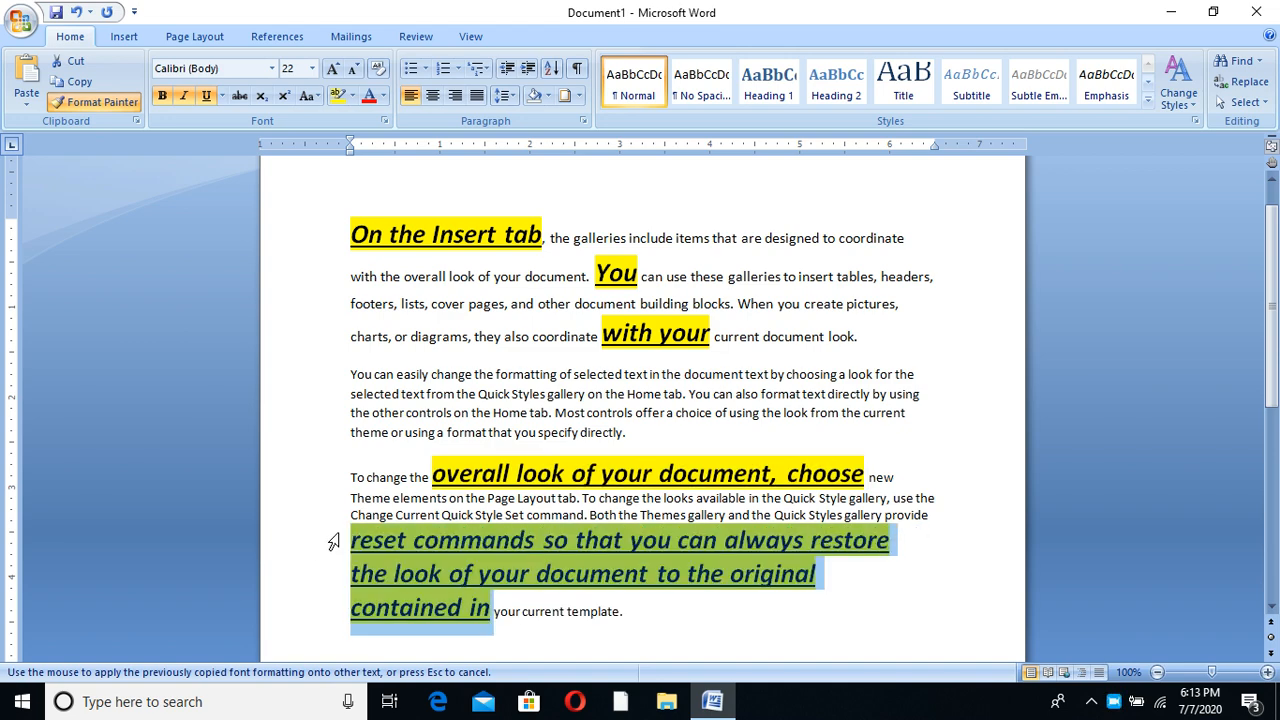
{"action": "left_click", "coordinate": [319, 524]}
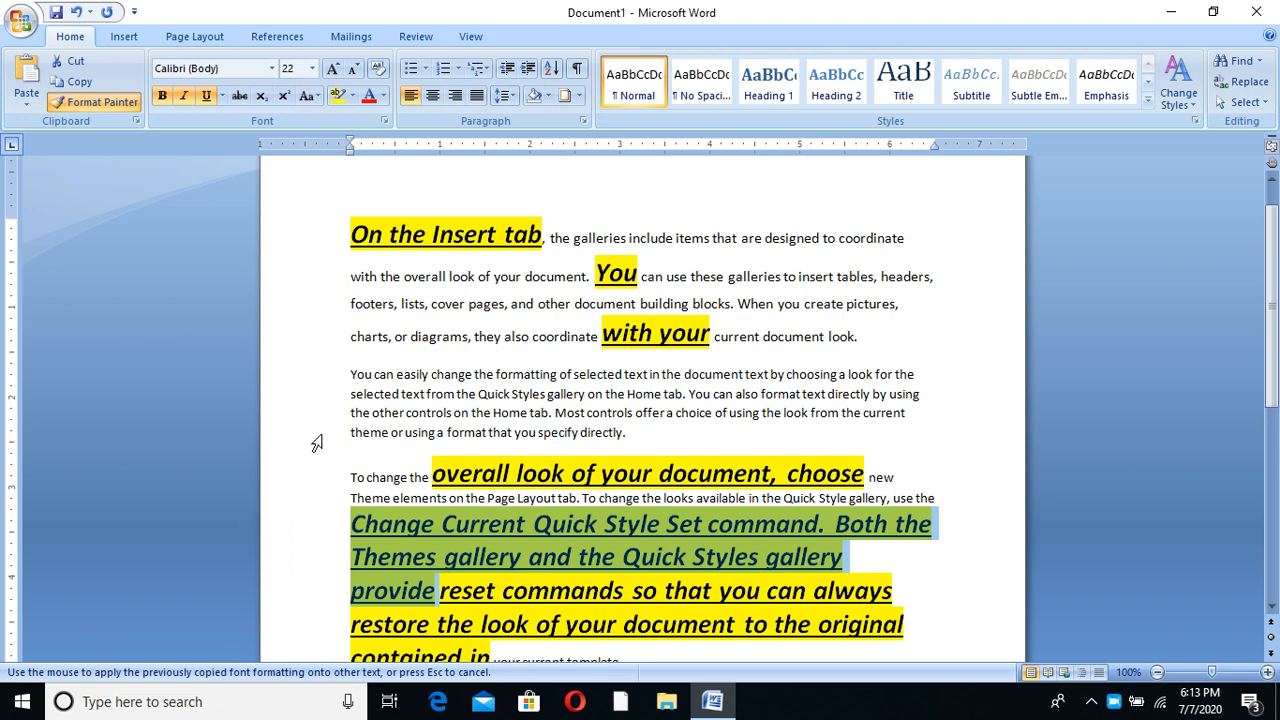
{"action": "left_click", "coordinate": [333, 384]}
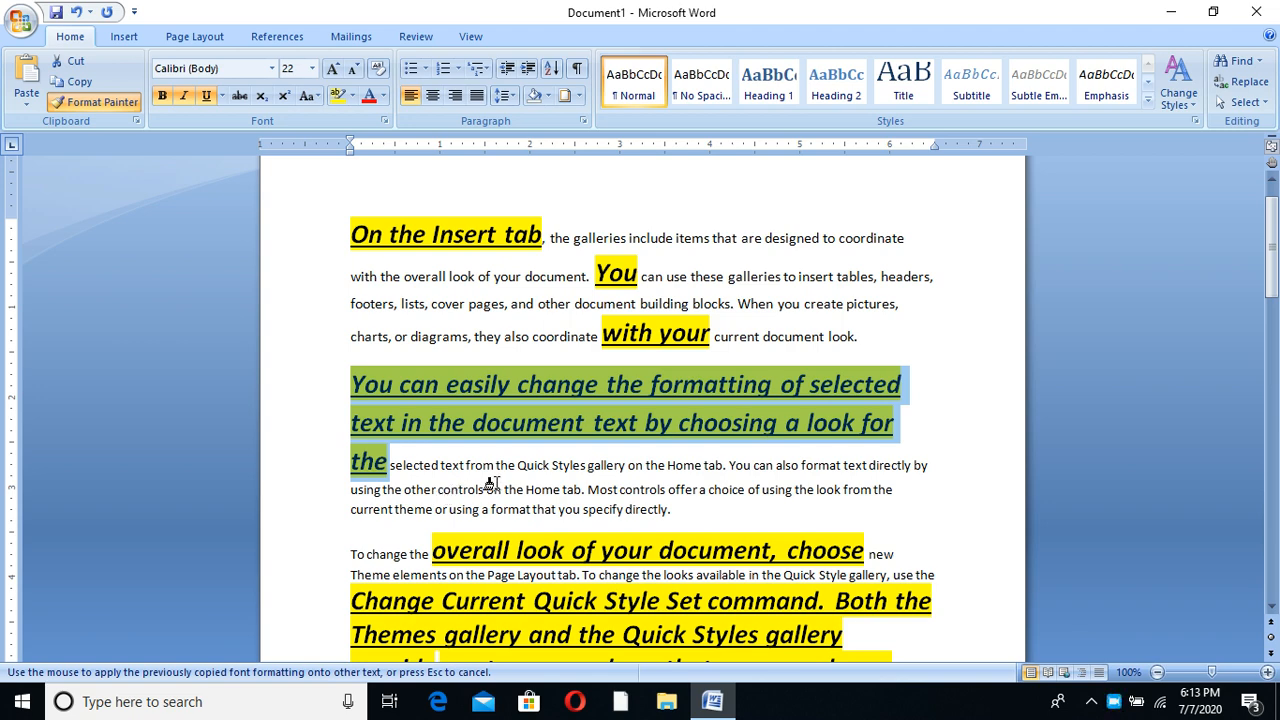
{"action": "left_click_drag", "start_coordinate": [677, 510], "coordinate": [628, 508]}
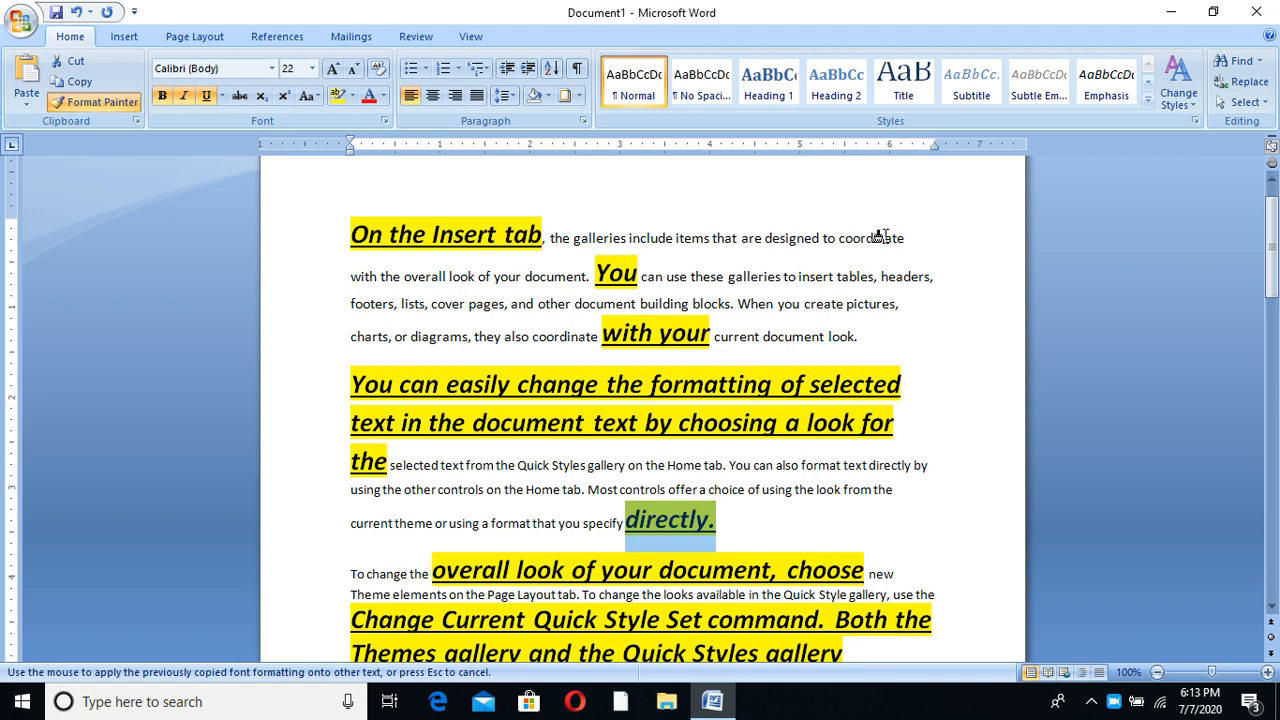
{"action": "left_click_drag", "start_coordinate": [903, 238], "coordinate": [840, 246]}
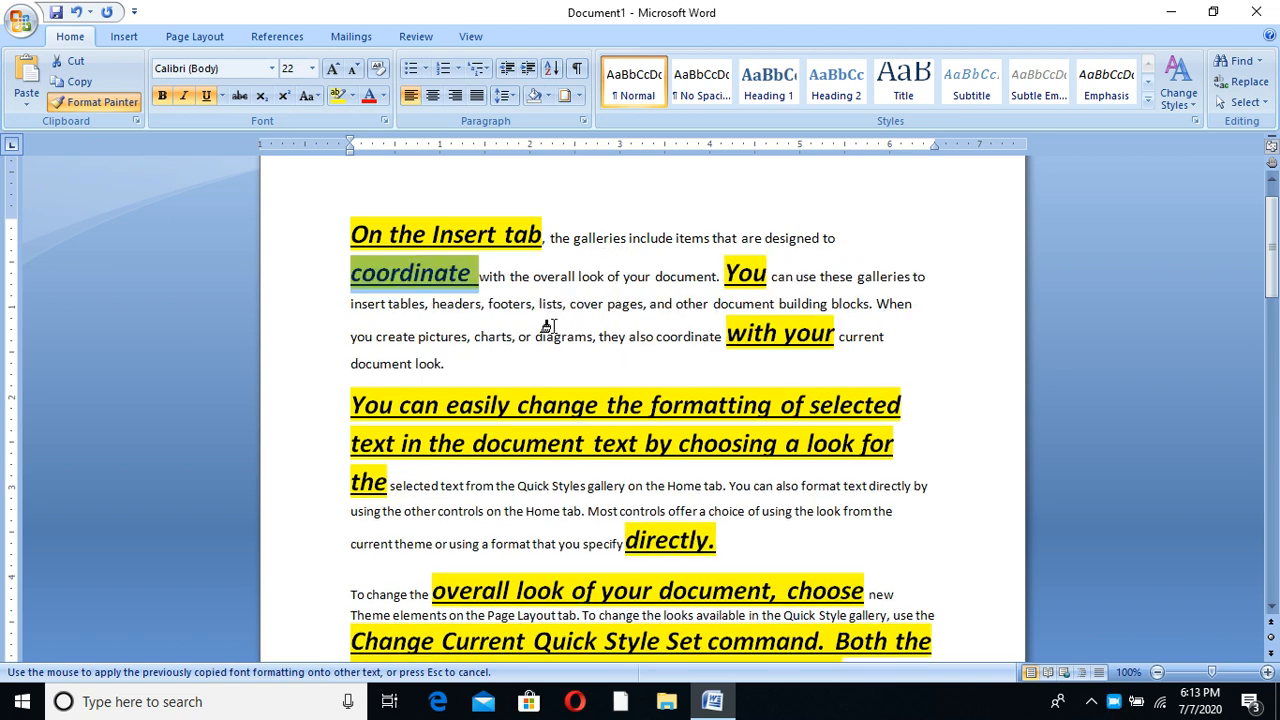
{"action": "key", "text": "Escape"}
{"action": "scroll", "coordinate": [611, 341], "scroll_direction": "down", "scroll_amount": 5}
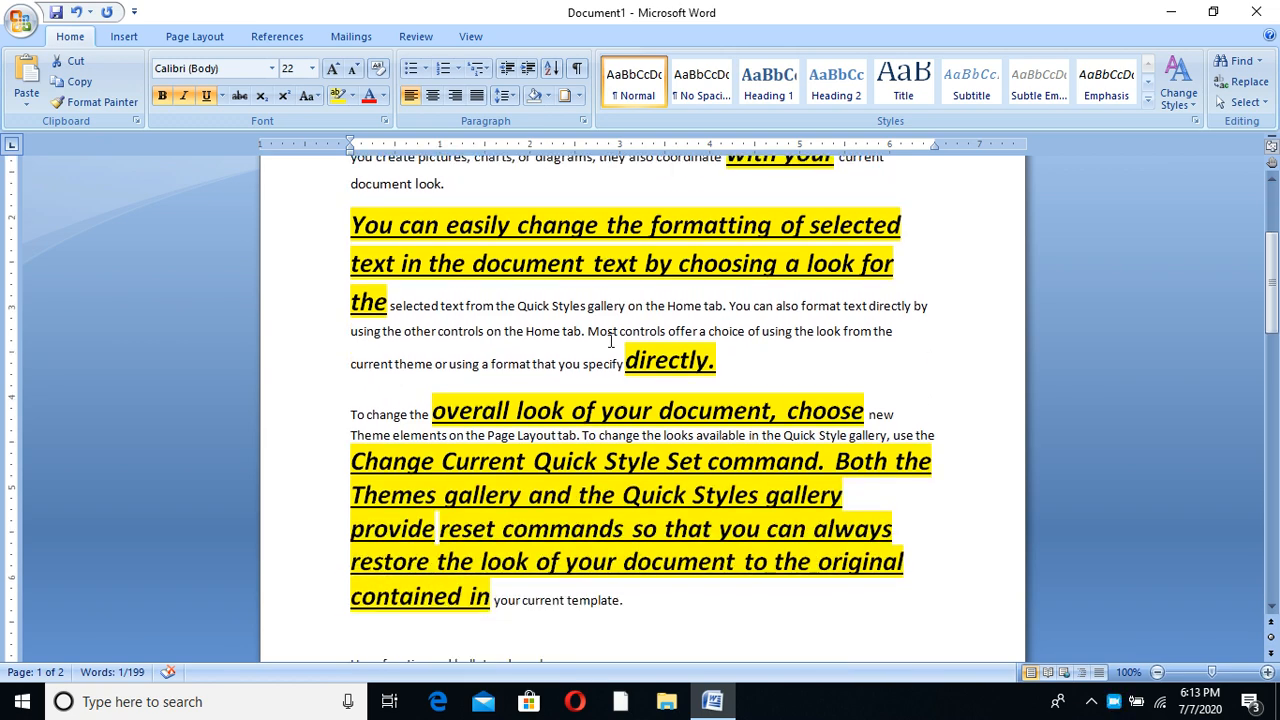
{"action": "scroll", "coordinate": [611, 341], "scroll_direction": "up", "scroll_amount": 4}
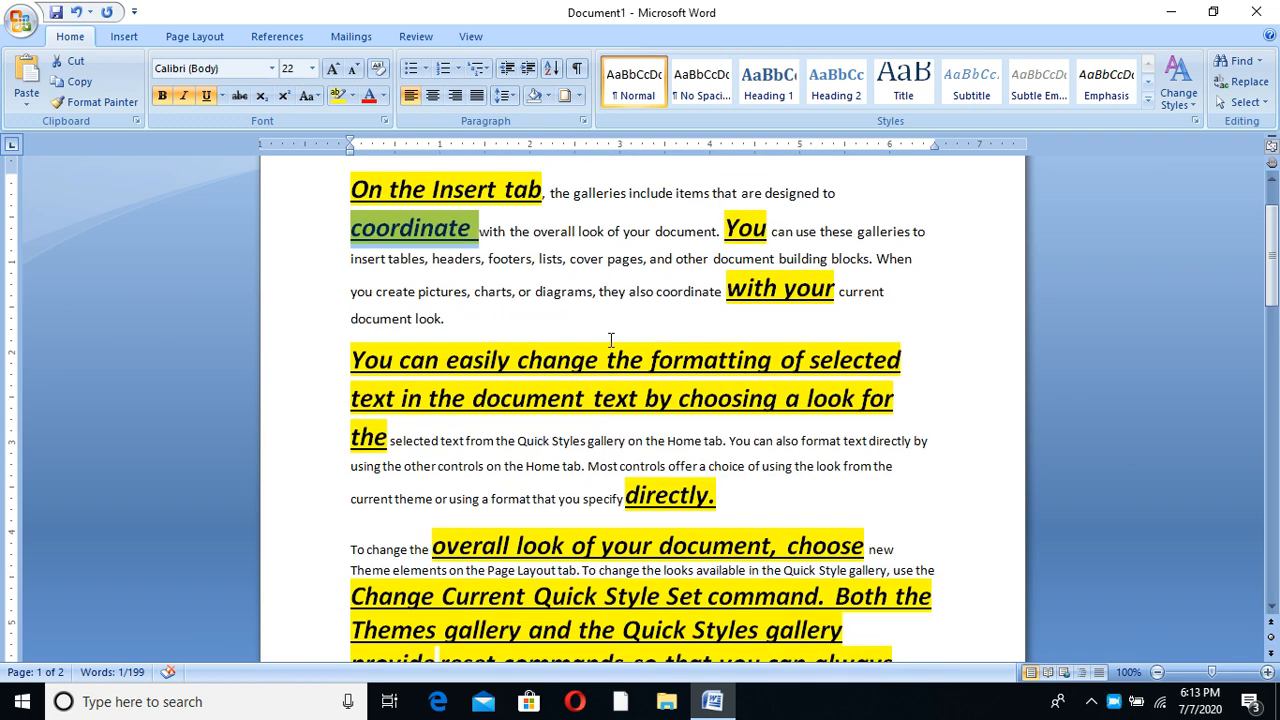
Step: Clear the character formatting of the whole document and deselect the text
{"action": "key", "text": "ctrl+a"}
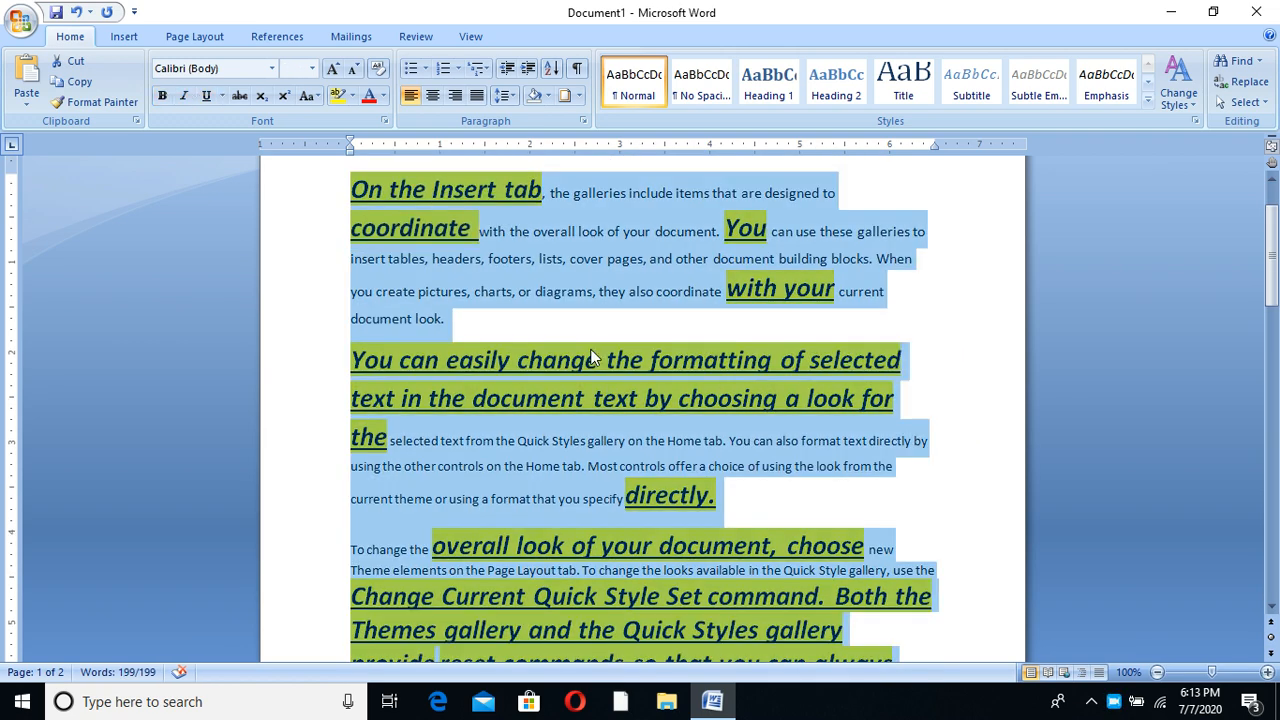
{"action": "key", "text": "ctrl+space"}
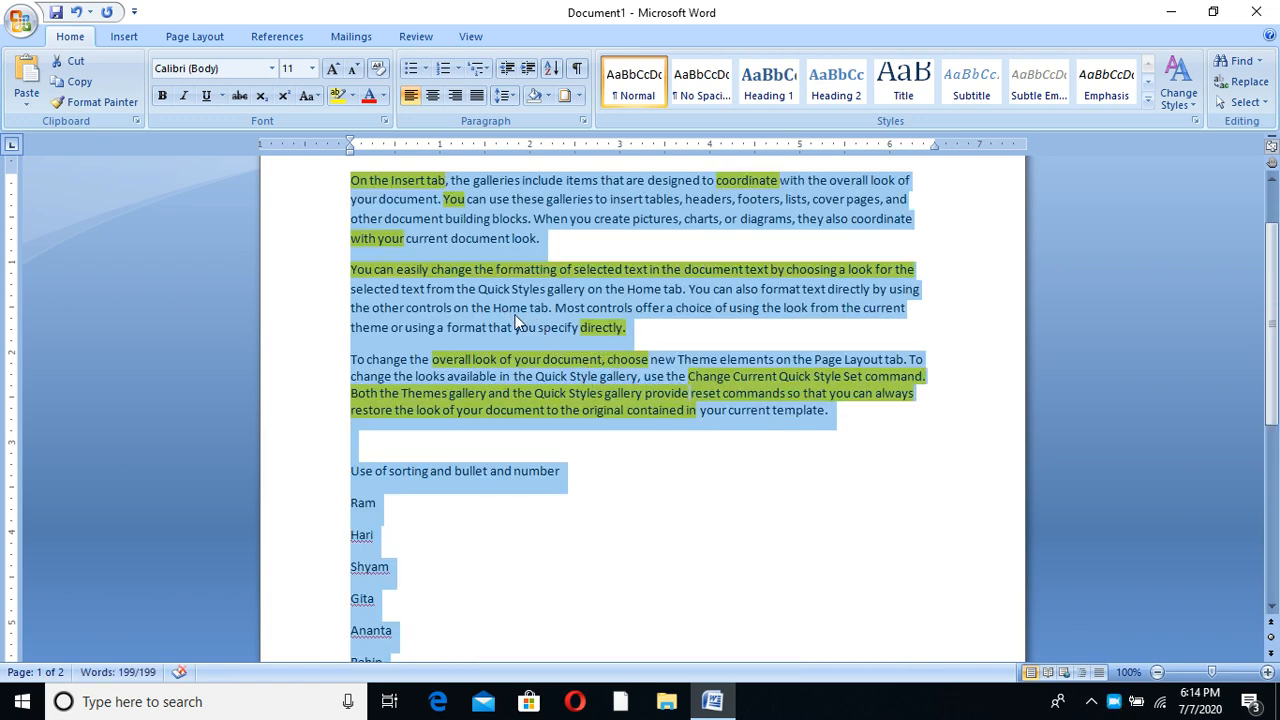
{"action": "scroll", "coordinate": [517, 308], "scroll_direction": "up", "scroll_amount": 2}
{"action": "left_click", "coordinate": [597, 328]}
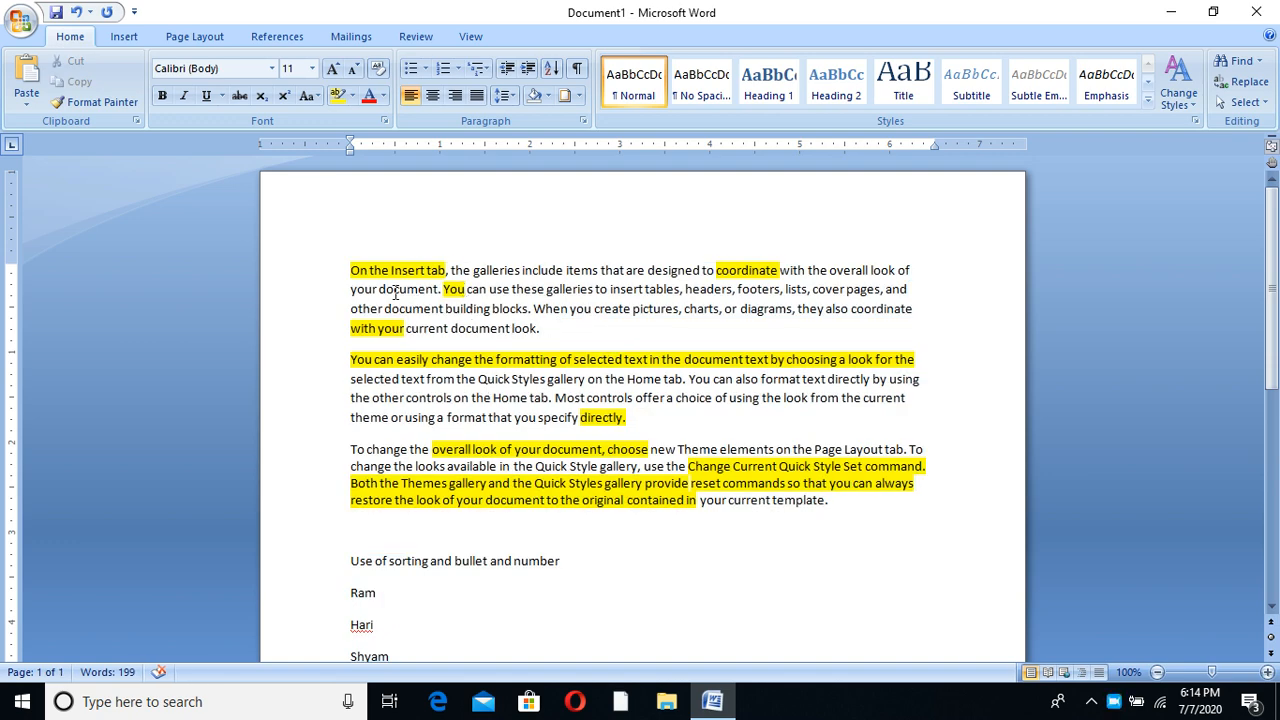
Step: Undo the formatting reset, all Format Painter applications, and the highlight and underline on "On the Insert tab"
{"action": "key", "text": "ctrl+z"}
{"action": "left_click", "coordinate": [305, 250]}
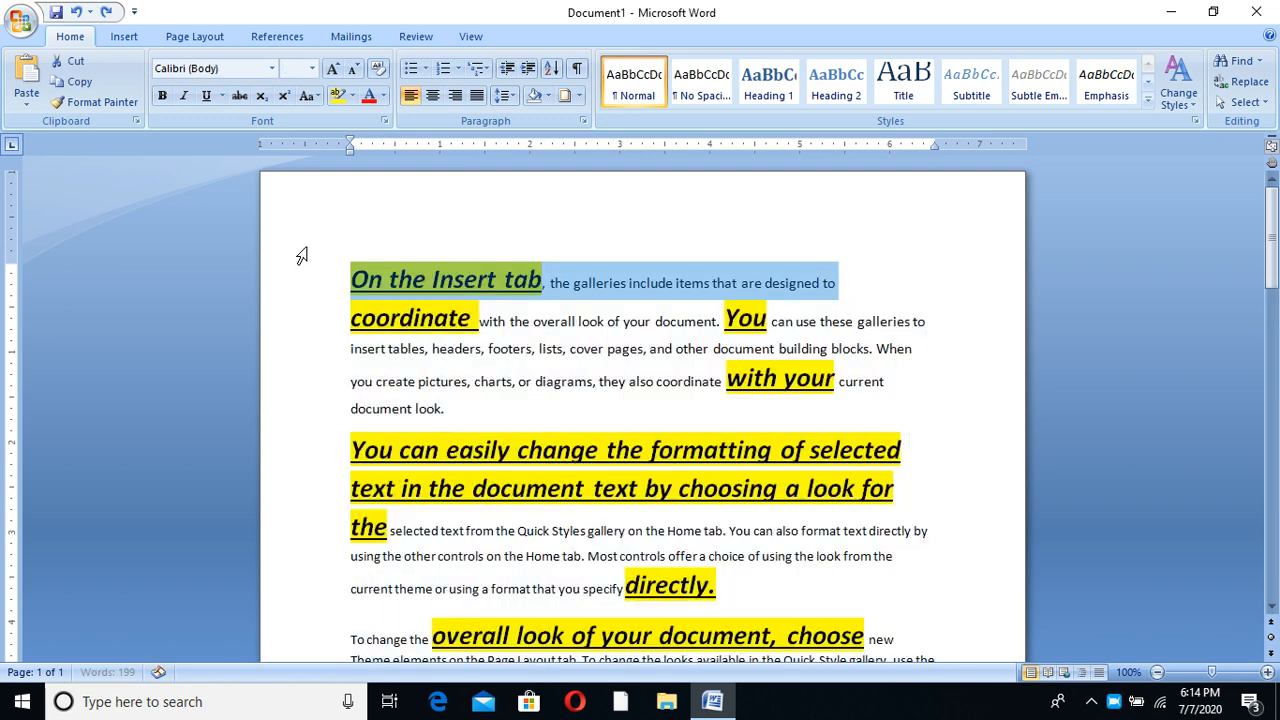
{"action": "key", "text": "ctrl+z"}
{"action": "key", "text": "ctrl+z"}
{"action": "key", "text": "ctrl+z"}
{"action": "key", "text": "ctrl+z"}
{"action": "key", "text": "ctrl+z"}
{"action": "key", "text": "ctrl+z"}
{"action": "key", "text": "ctrl+z"}
{"action": "key", "text": "ctrl+z"}
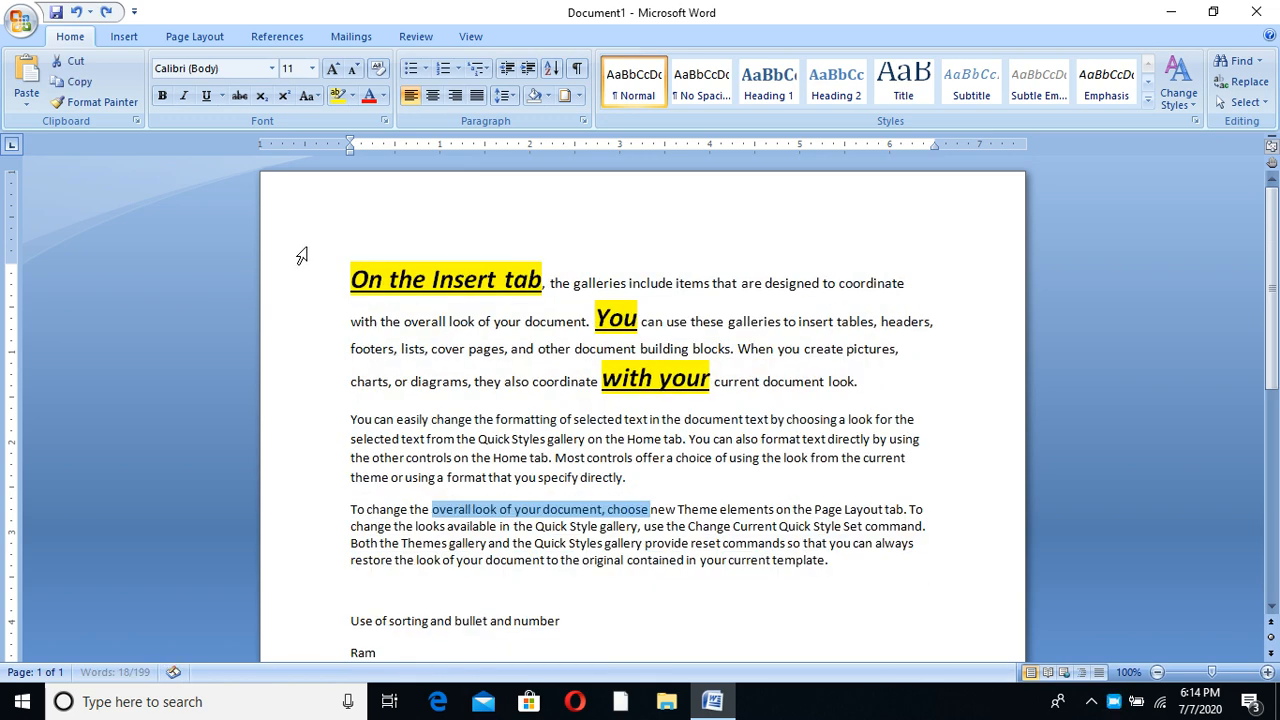
{"action": "key", "text": "ctrl+z"}
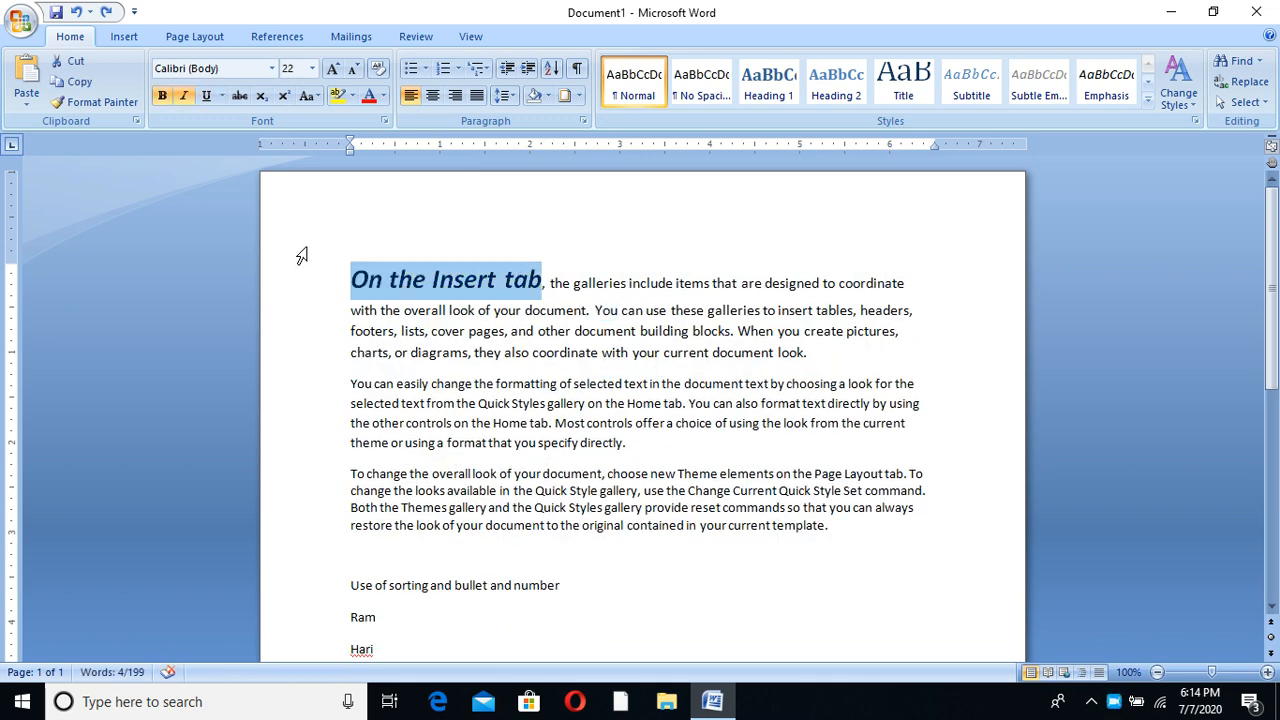
Step: Undo the italic, bold and size increases on "On the Insert tab" until it is plain 12 pt text, and deselect it
{"action": "key", "text": "ctrl+z"}
{"action": "key", "text": "ctrl+z"}
{"action": "key", "text": "ctrl+z"}
{"action": "key", "text": "ctrl+z"}
{"action": "key", "text": "ctrl+z"}
{"action": "key", "text": "ctrl+z"}
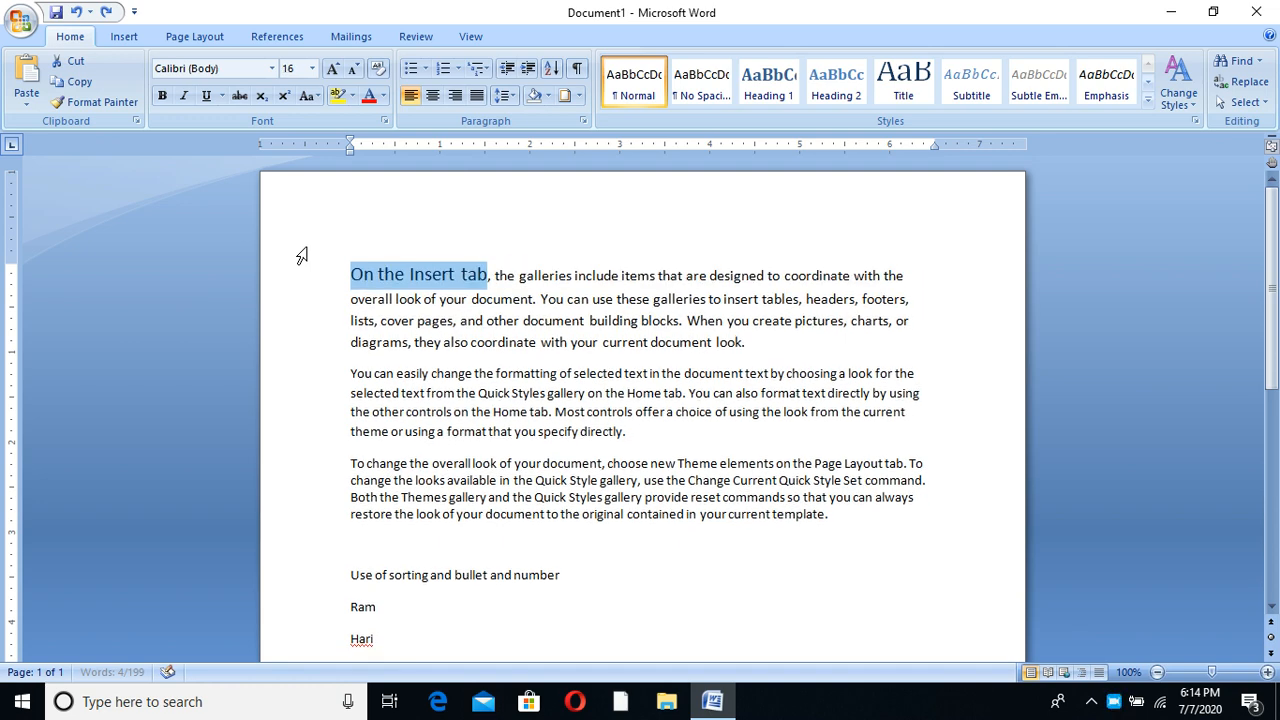
{"action": "key", "text": "ctrl+z"}
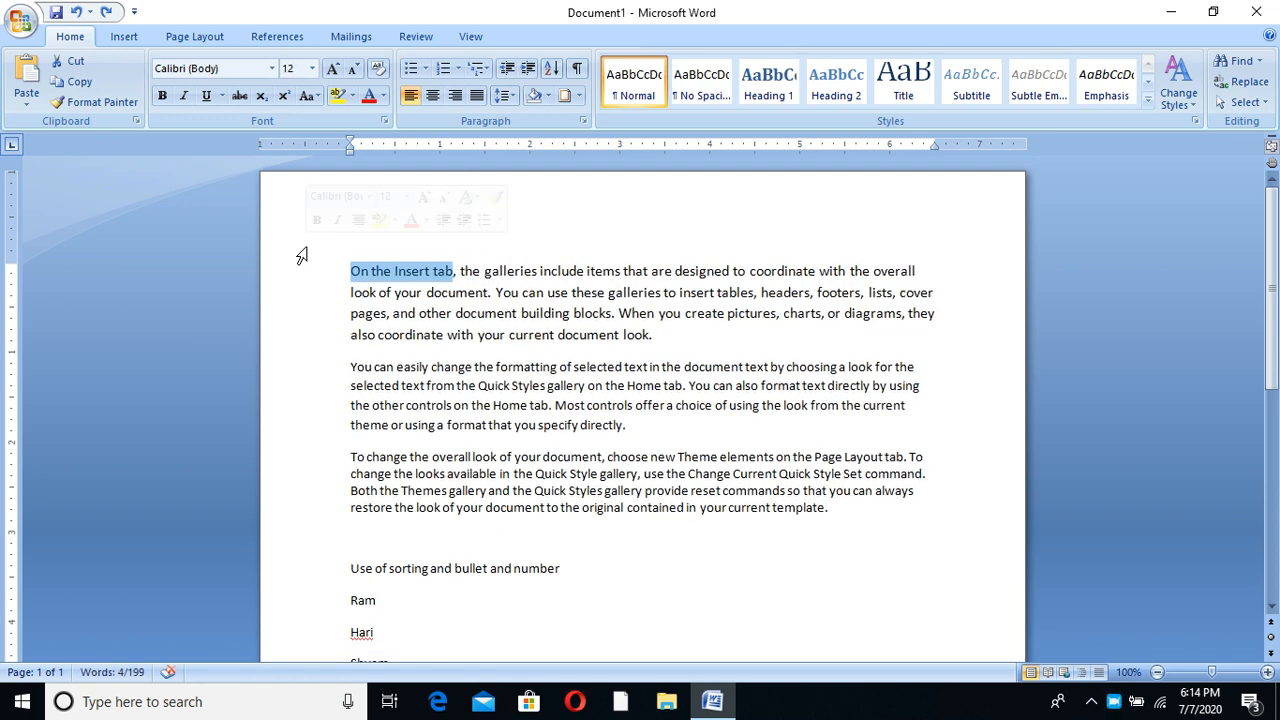
{"action": "left_click", "coordinate": [605, 245]}
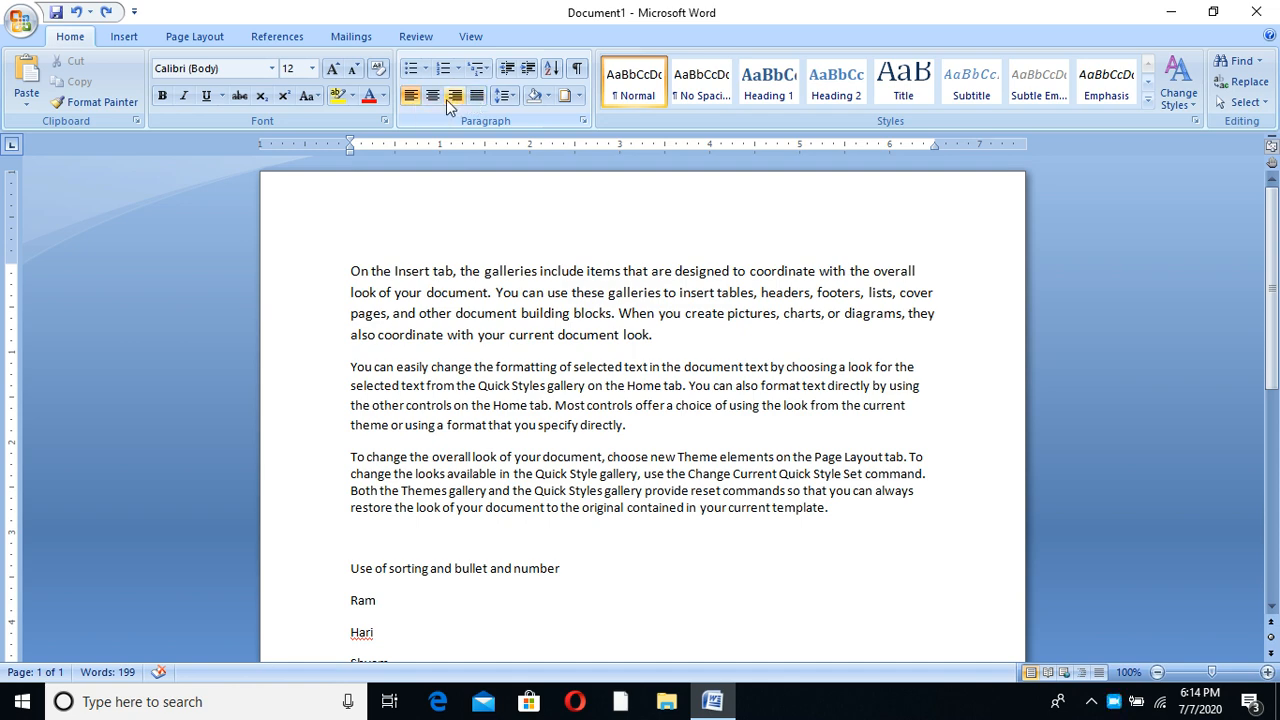
Step: Split "On the Insert tab" onto its own line before the comma and enlarge that line to 20 pt
{"action": "left_click", "coordinate": [455, 270]}
{"action": "key", "text": "Return"}
{"action": "left_click", "coordinate": [332, 270]}
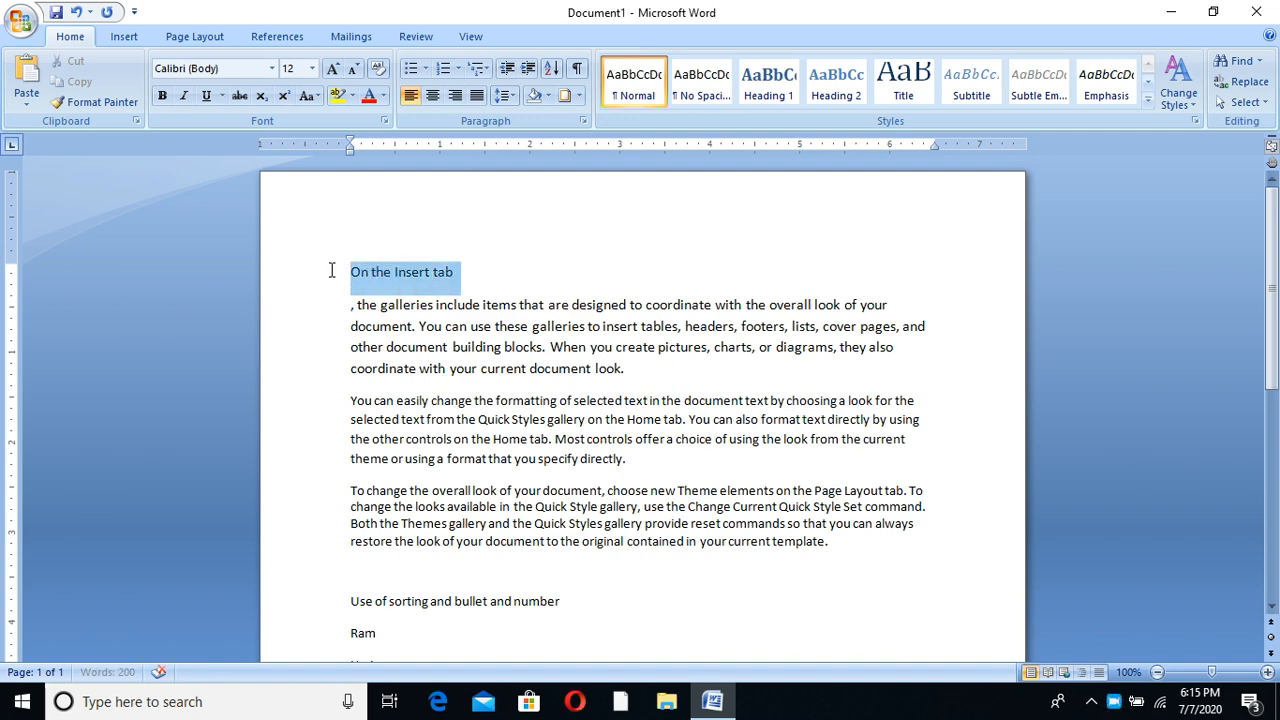
{"action": "left_click", "coordinate": [332, 68]}
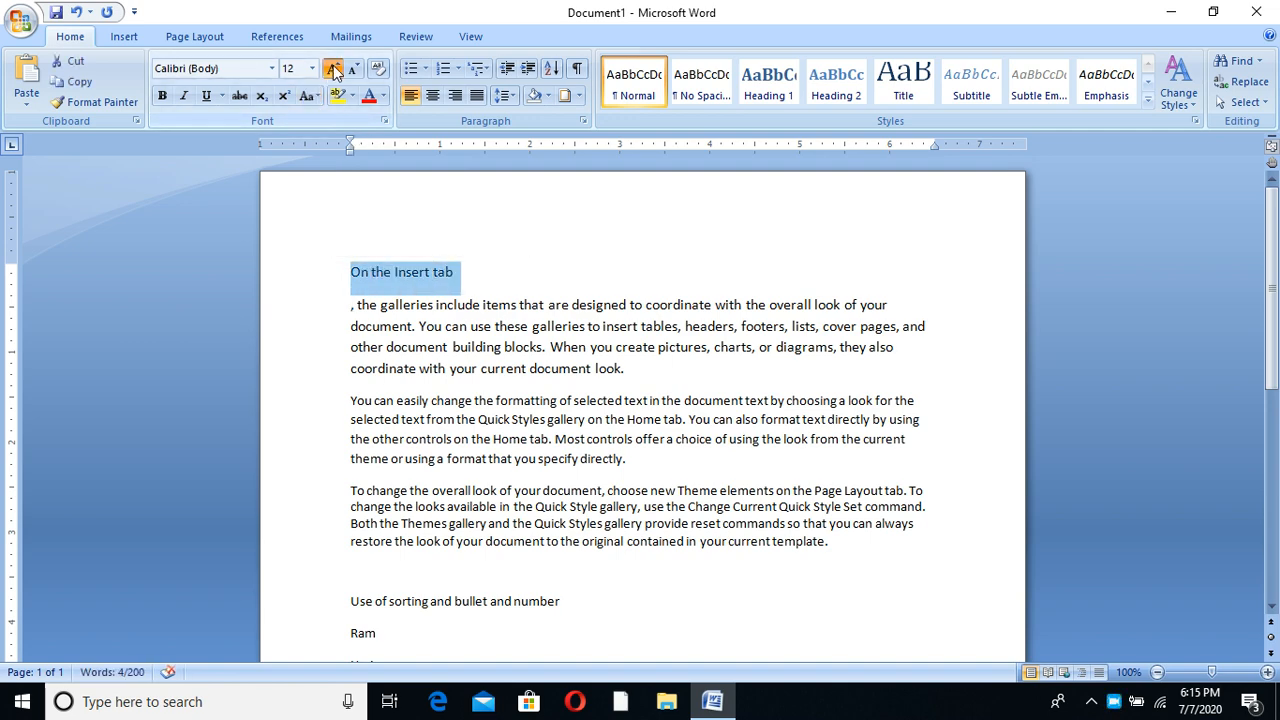
{"action": "left_click", "coordinate": [332, 68]}
{"action": "left_click", "coordinate": [332, 68]}
{"action": "left_click", "coordinate": [332, 68]}
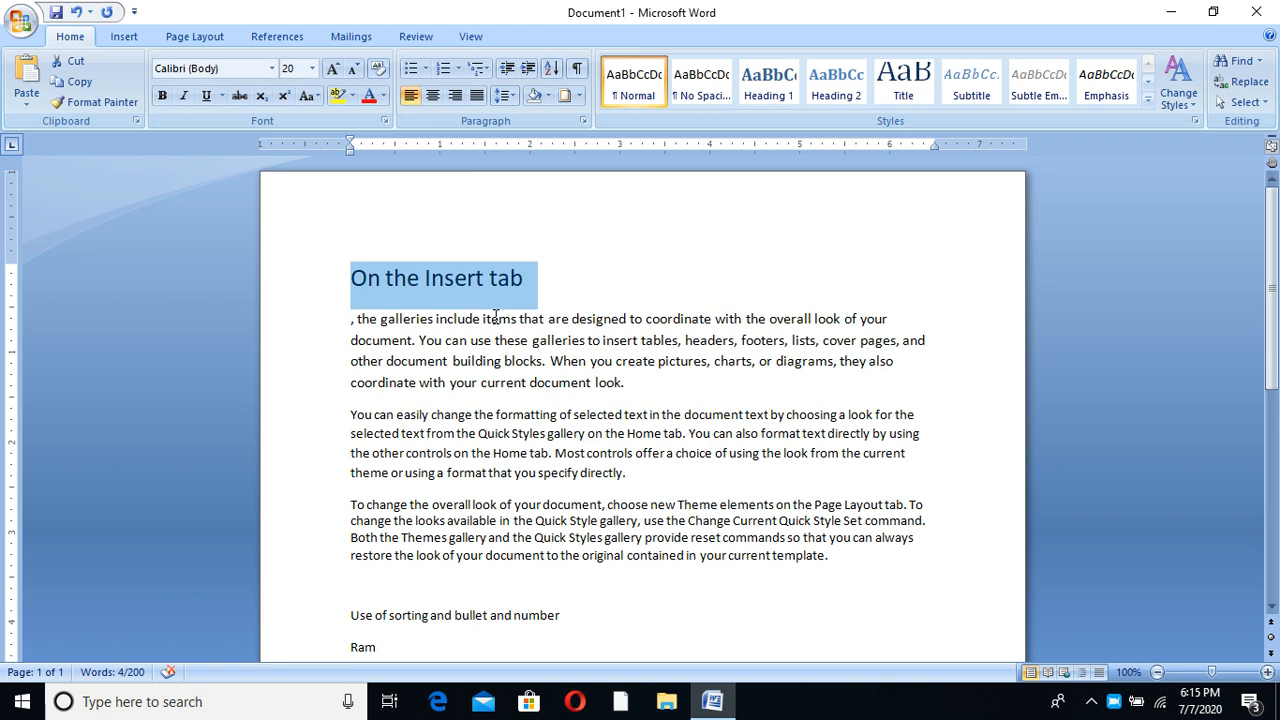
Step: Right-align the "On the Insert tab" line, enter random sample letters at its end, and undo that typing
{"action": "left_click", "coordinate": [461, 98]}
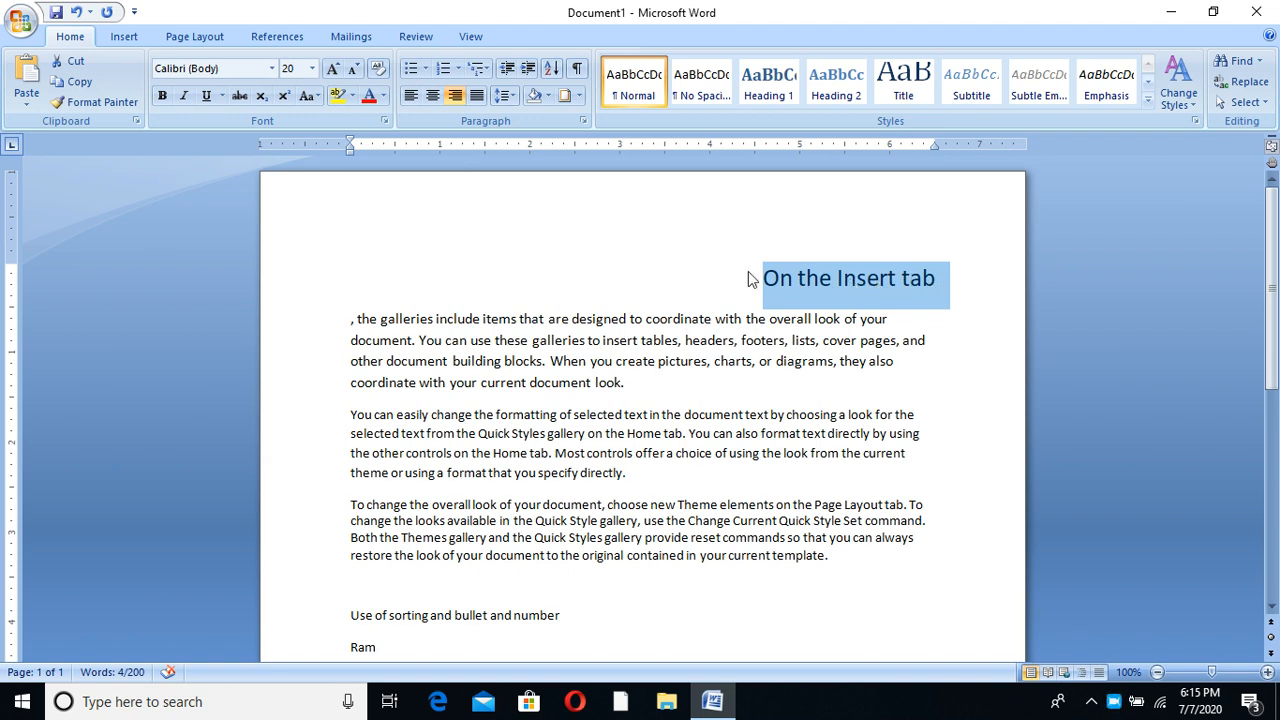
{"action": "left_click", "coordinate": [937, 280]}
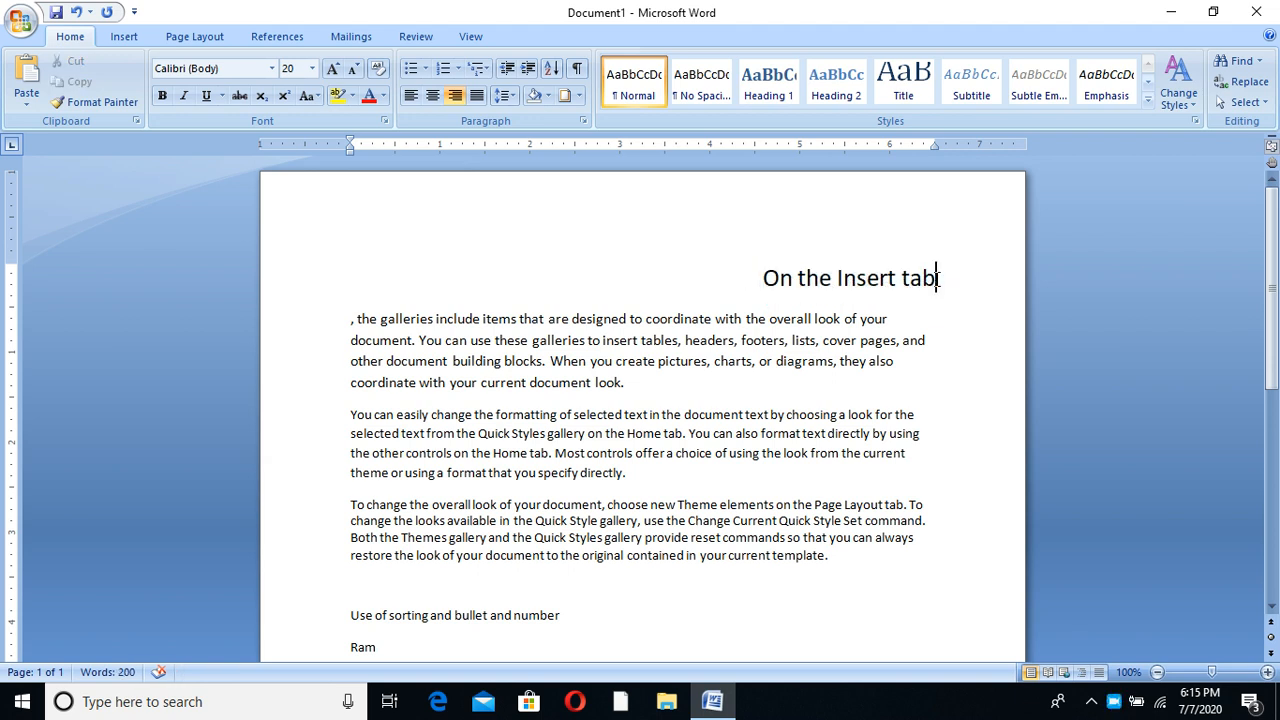
{"action": "type", "text": "kfjdskjfkdsjfkdsjfkdjf"}
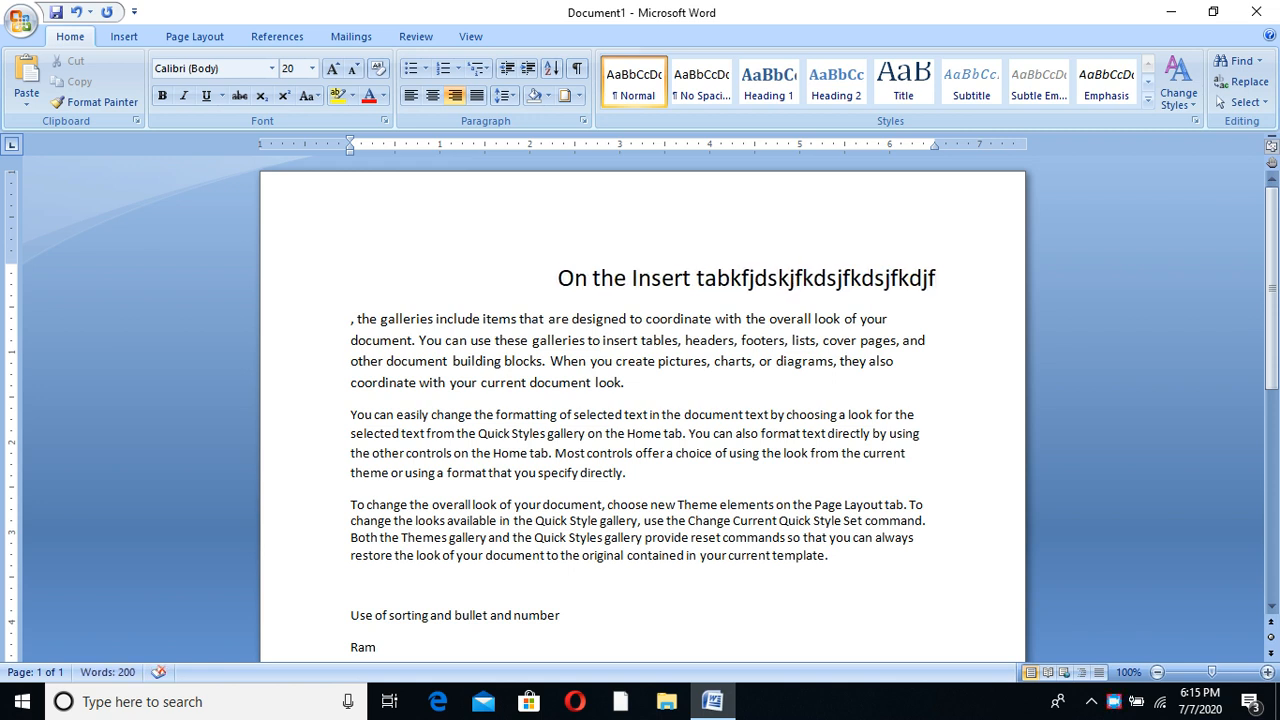
{"action": "key", "text": "ctrl+z"}
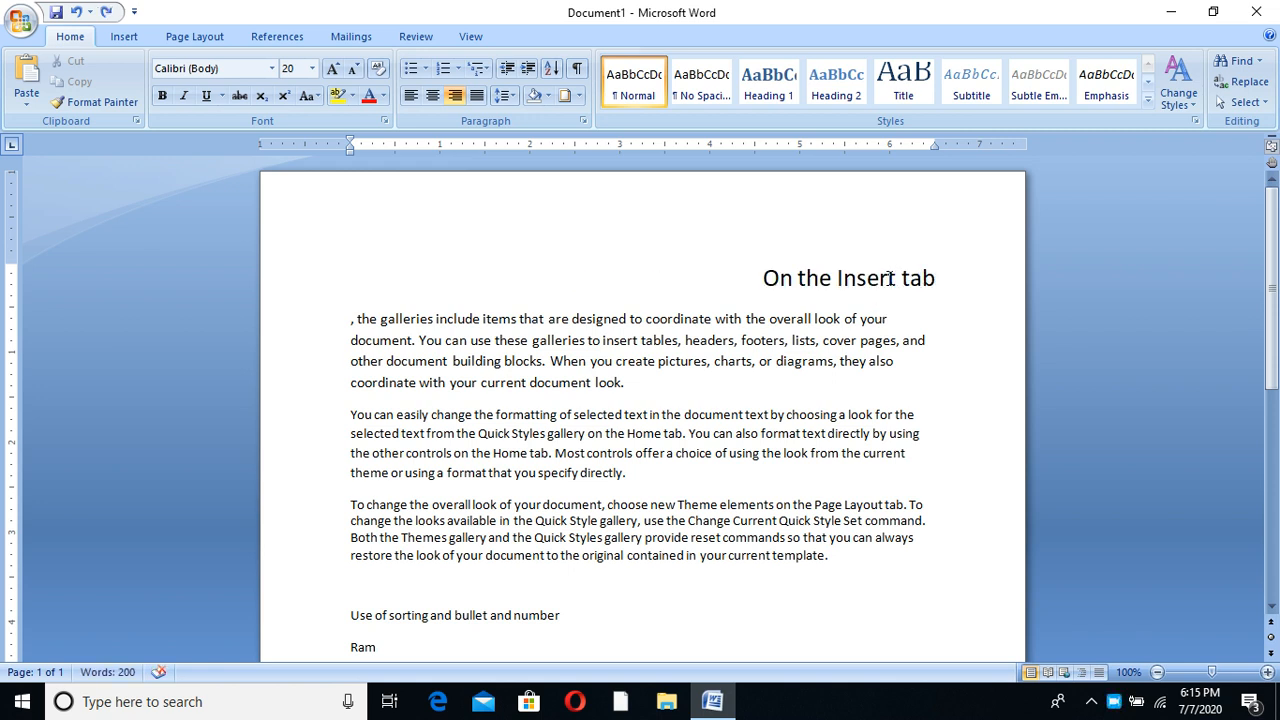
Step: Try center, left and right alignment on the "On the Insert tab" line, finishing with it left-aligned
{"action": "left_click", "coordinate": [432, 96]}
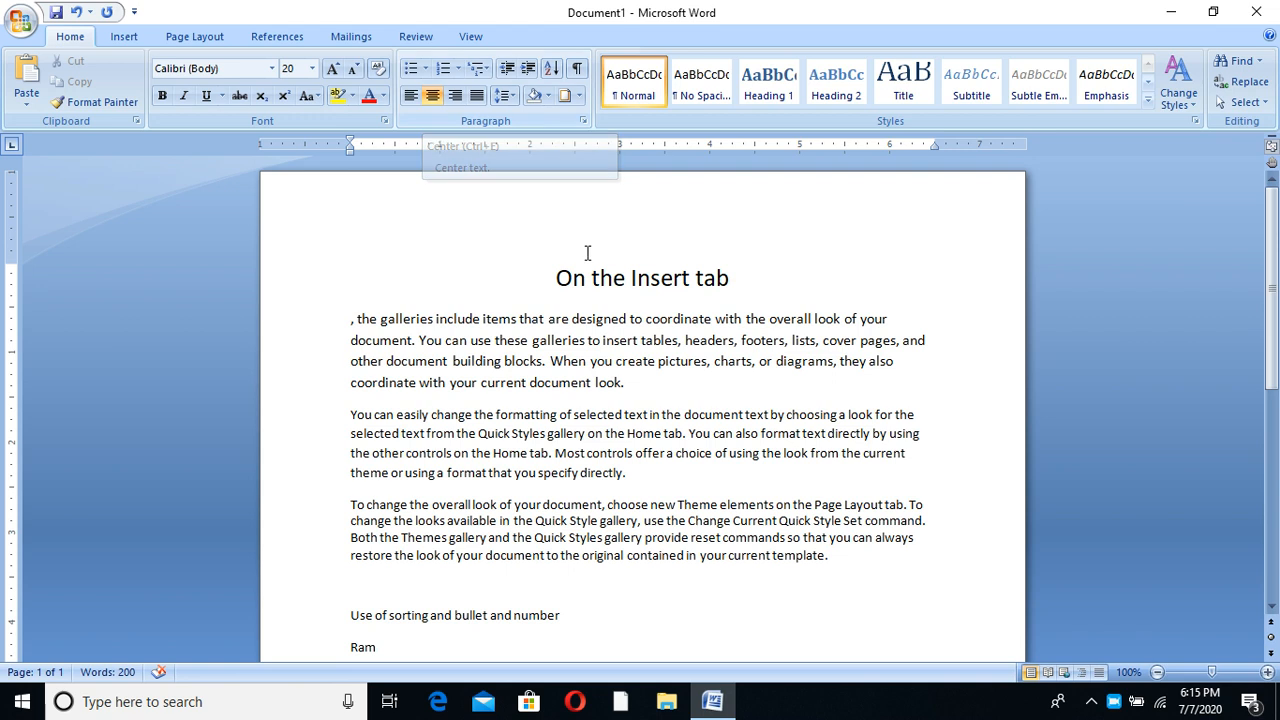
{"action": "left_click", "coordinate": [411, 95]}
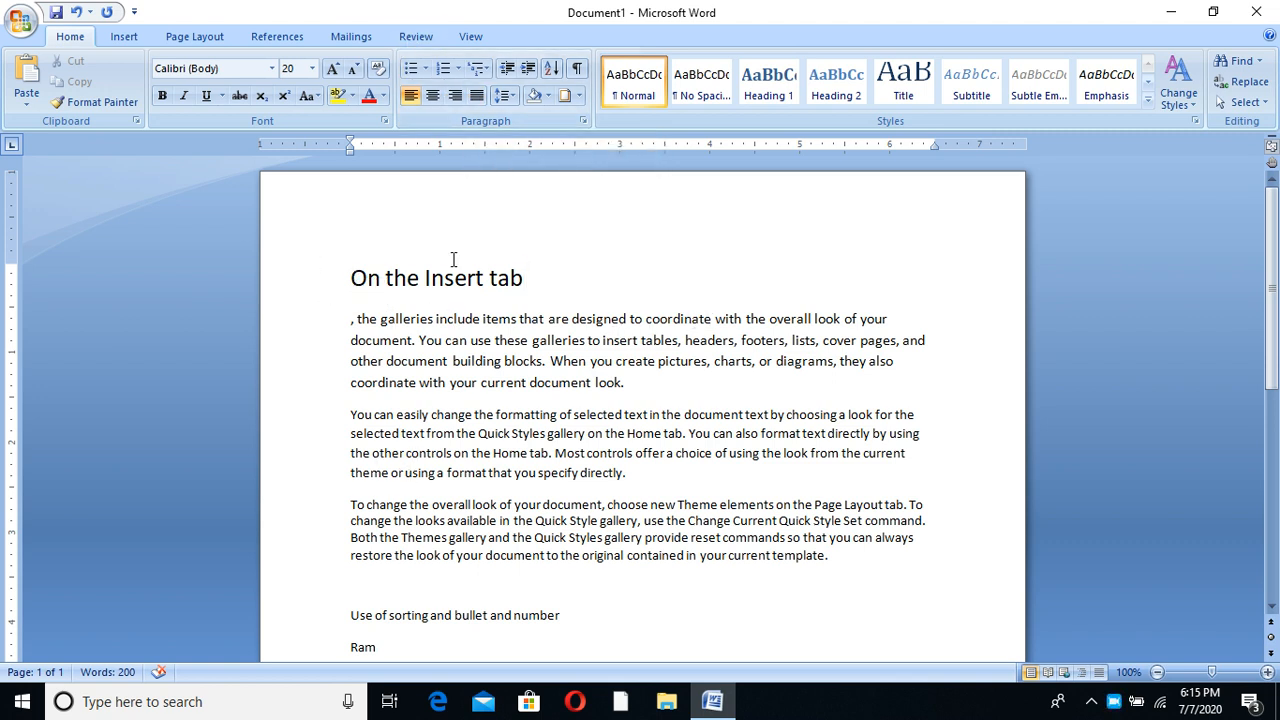
{"action": "left_click", "coordinate": [357, 274]}
{"action": "left_click", "coordinate": [455, 95]}
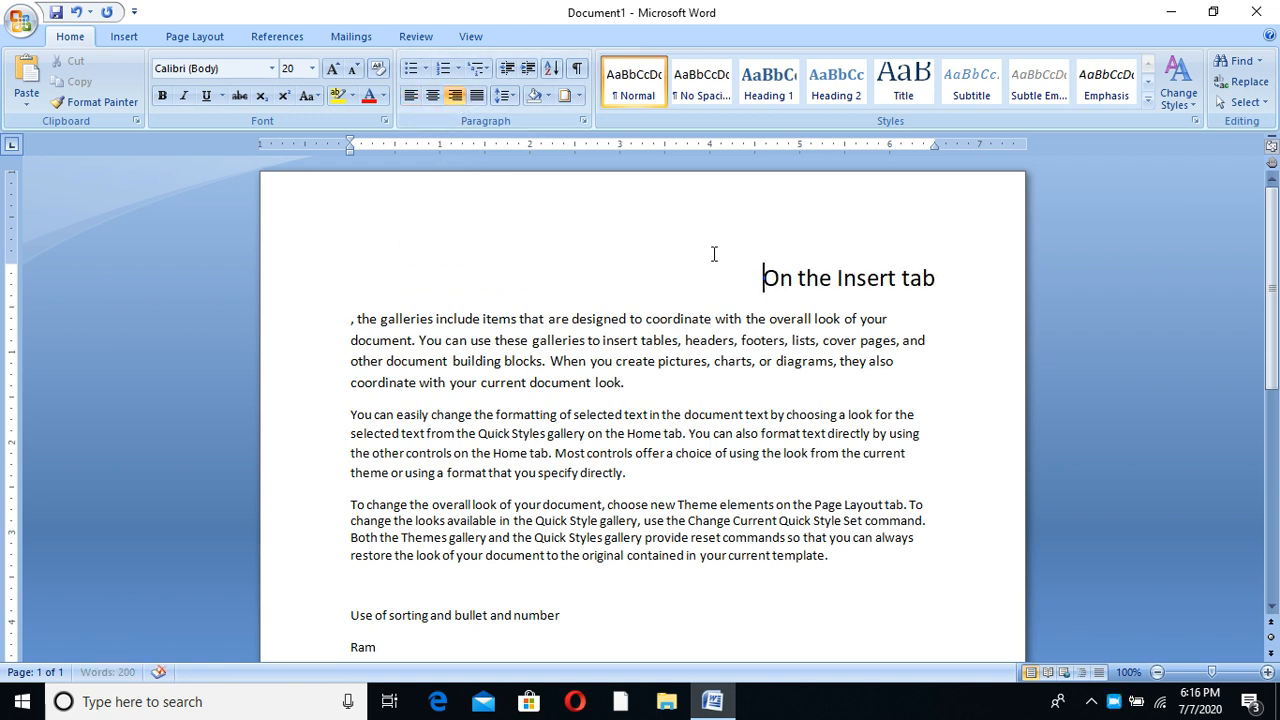
{"action": "left_click_drag", "start_coordinate": [762, 278], "coordinate": [950, 280]}
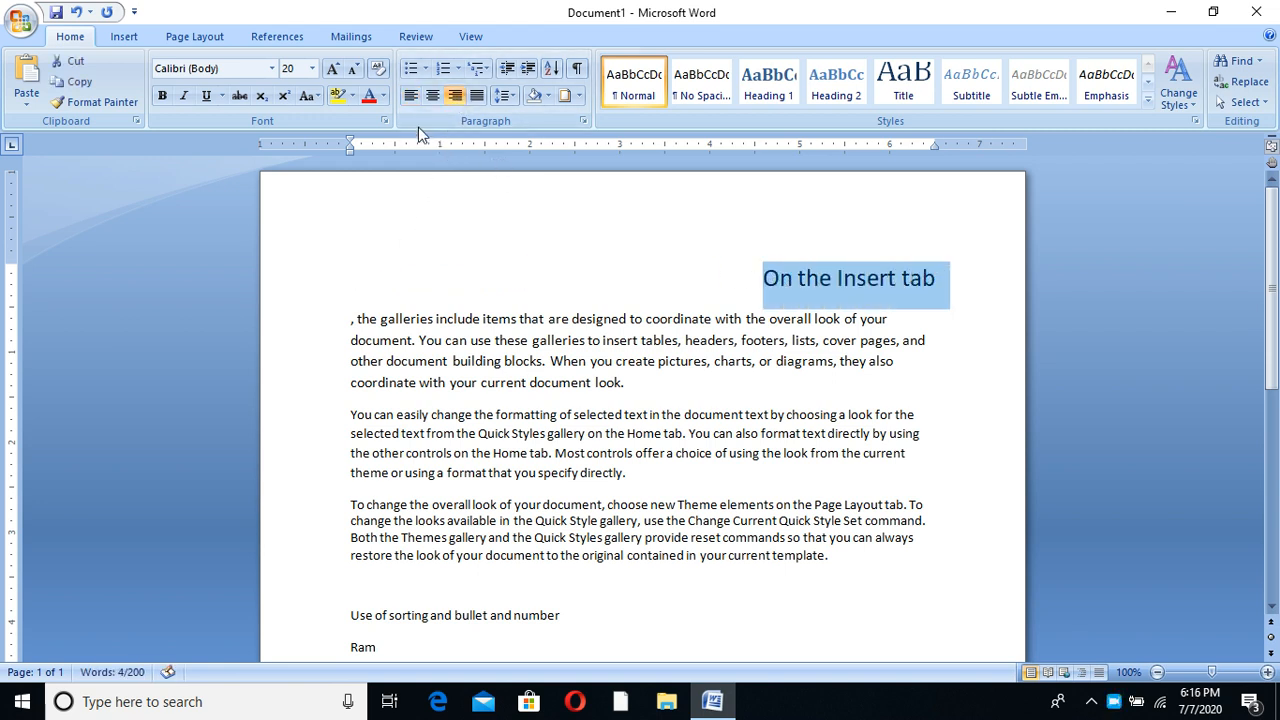
{"action": "left_click", "coordinate": [410, 95]}
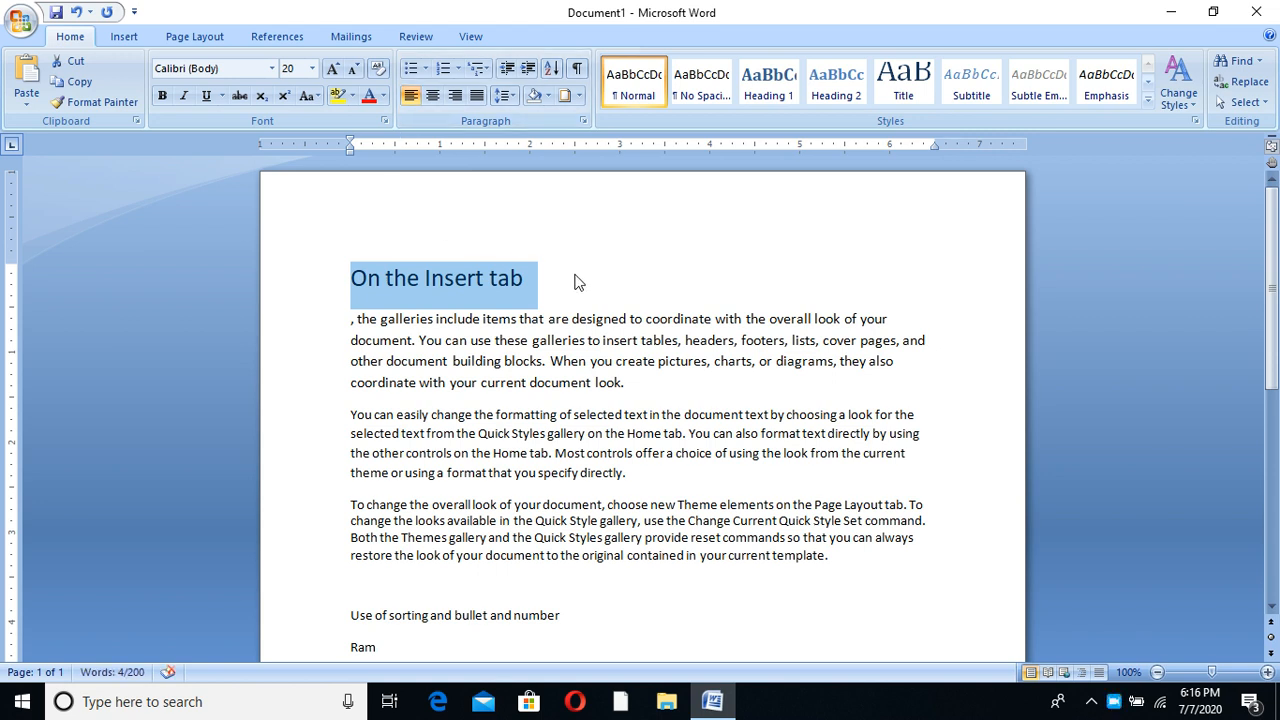
{"action": "left_click", "coordinate": [527, 280]}
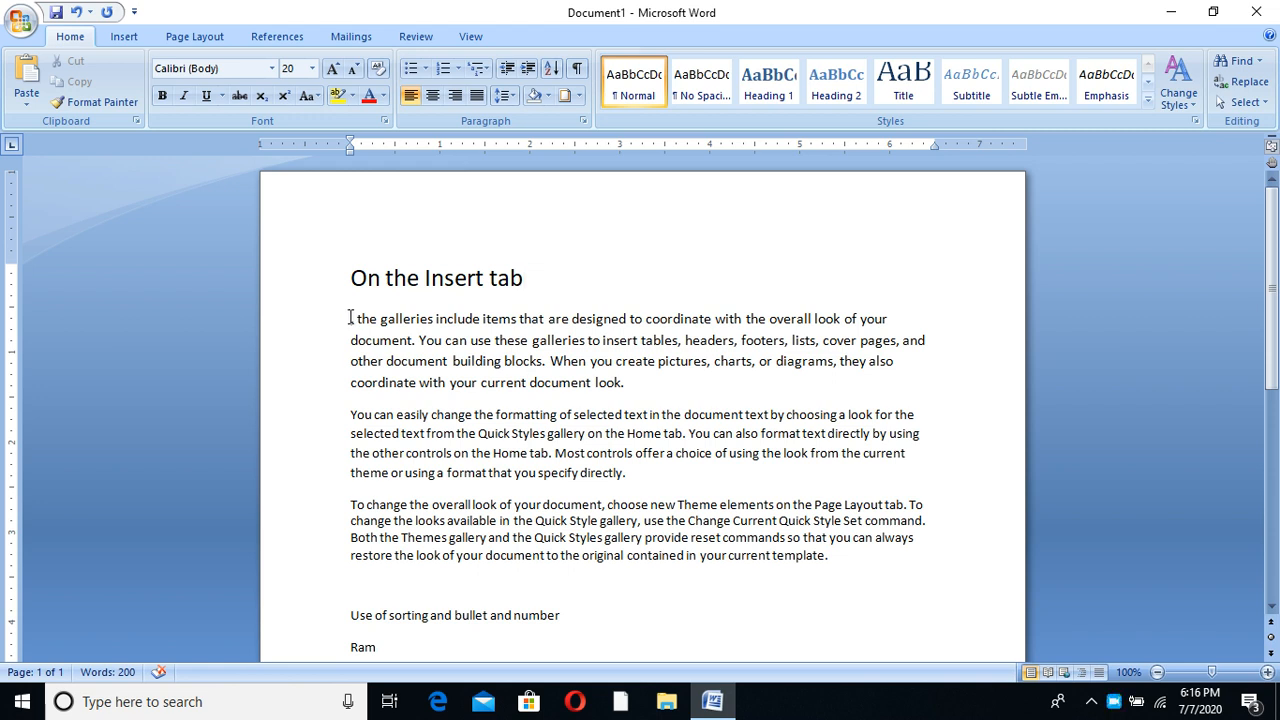
{"action": "left_click_drag", "start_coordinate": [350, 318], "coordinate": [356, 557]}
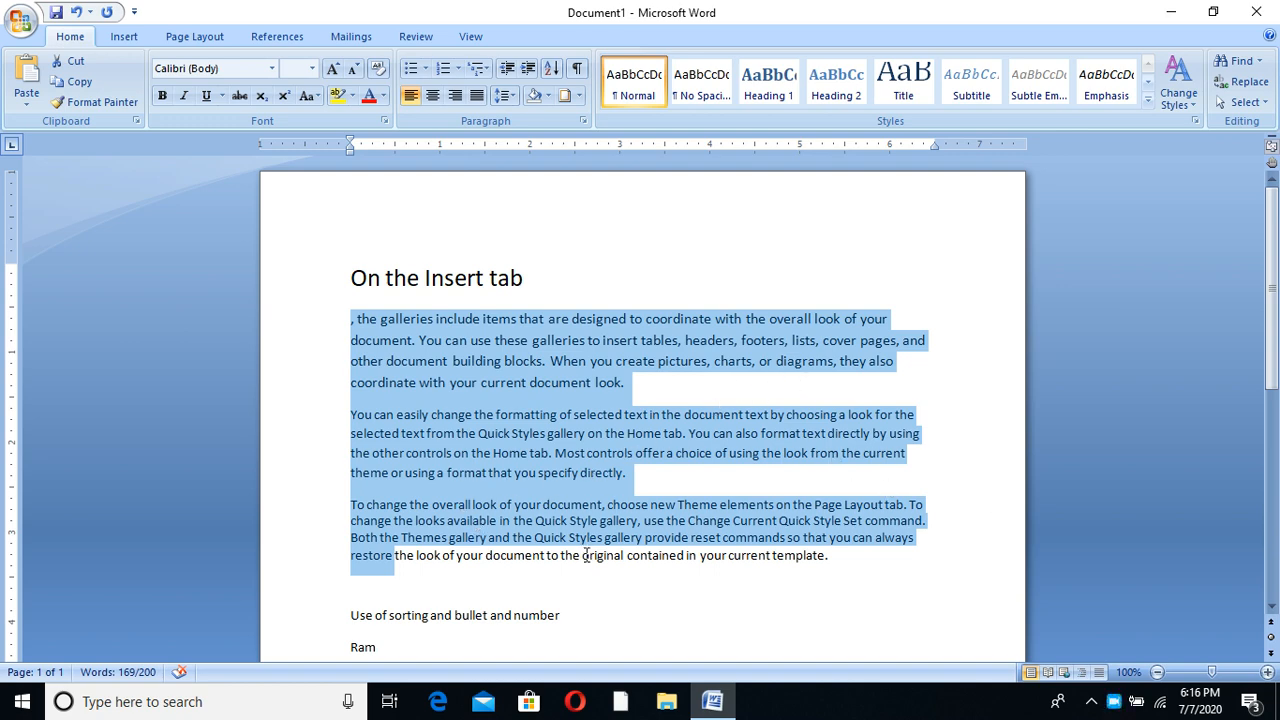
{"action": "left_click_drag", "start_coordinate": [846, 557], "coordinate": [351, 318]}
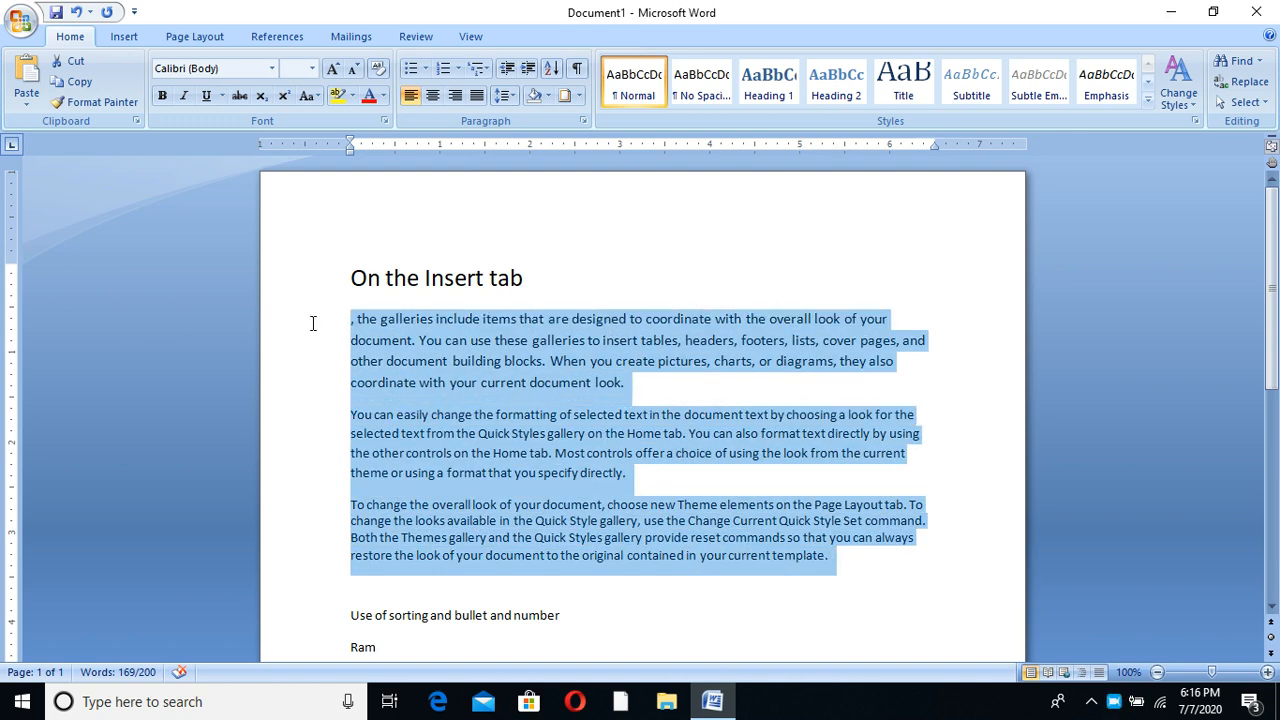
{"action": "left_click", "coordinate": [420, 382]}
Step: Justify the paragraph beginning "You can easily change" and the paragraph beginning ", the galleries include"
{"action": "left_click", "coordinate": [351, 414]}
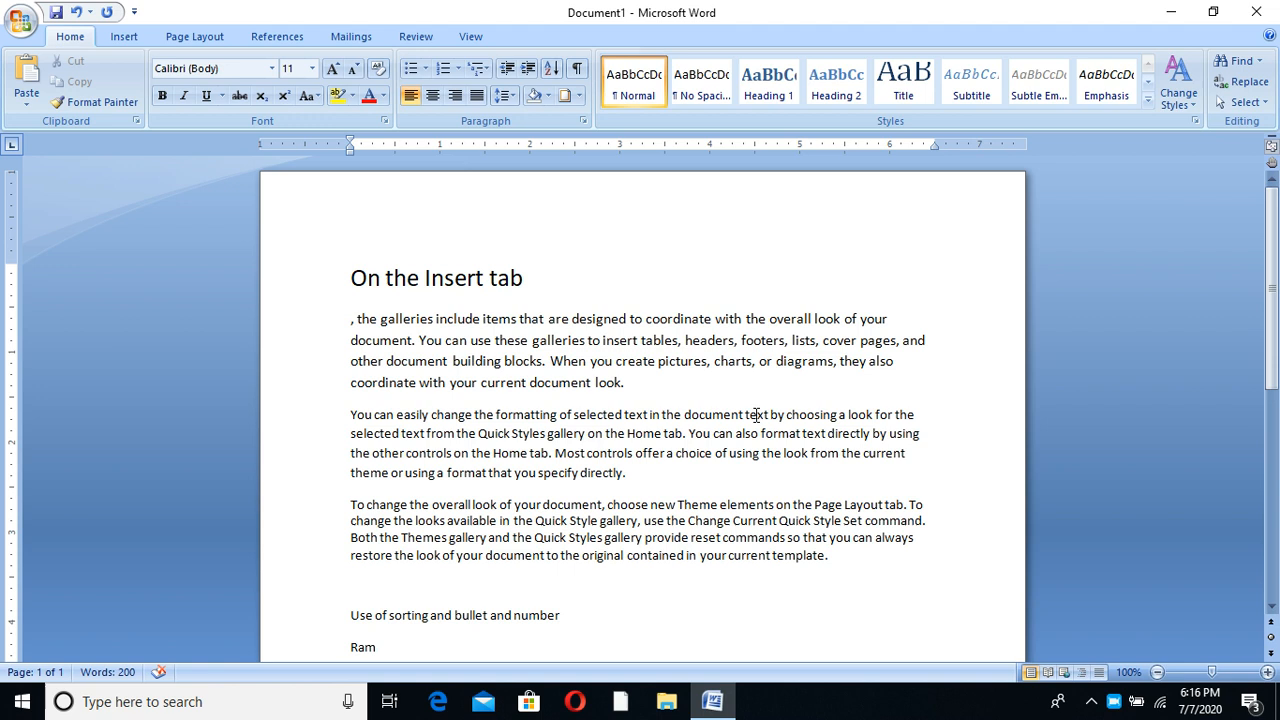
{"action": "left_click", "coordinate": [482, 97]}
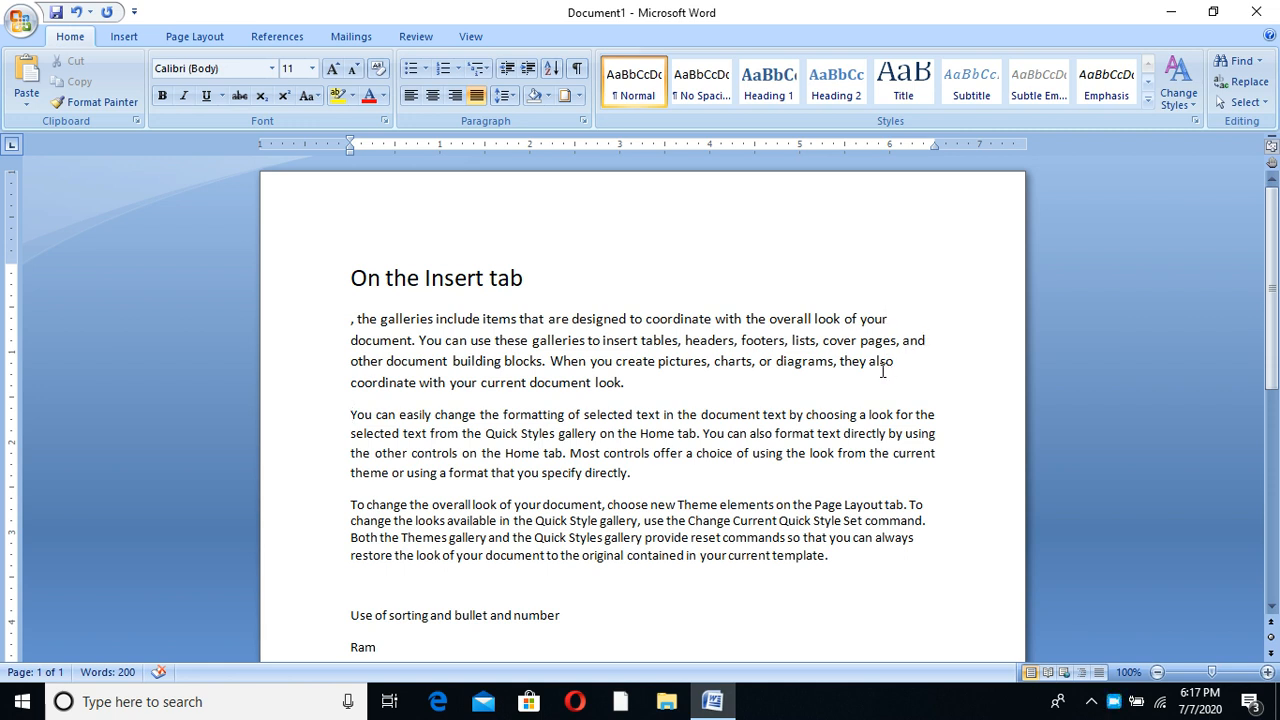
{"action": "left_click", "coordinate": [352, 320]}
{"action": "left_click", "coordinate": [476, 95]}
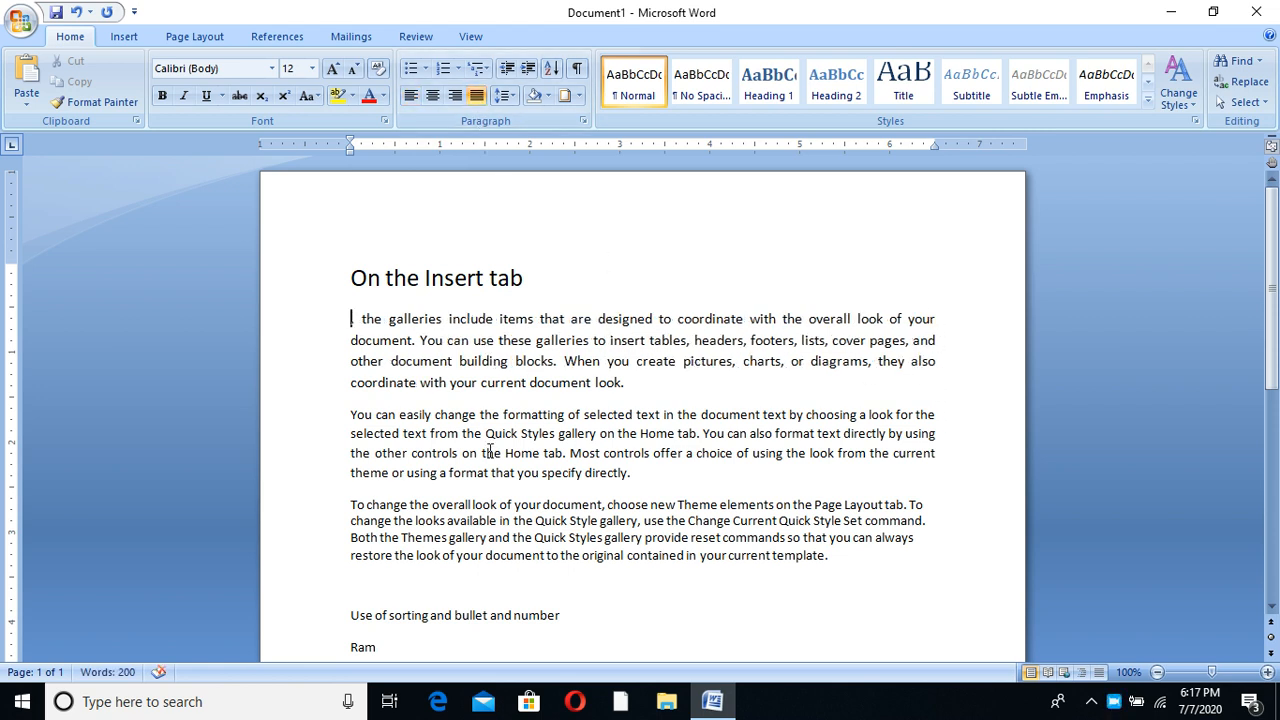
{"action": "left_click", "coordinate": [630, 382]}
{"action": "left_click", "coordinate": [506, 95]}
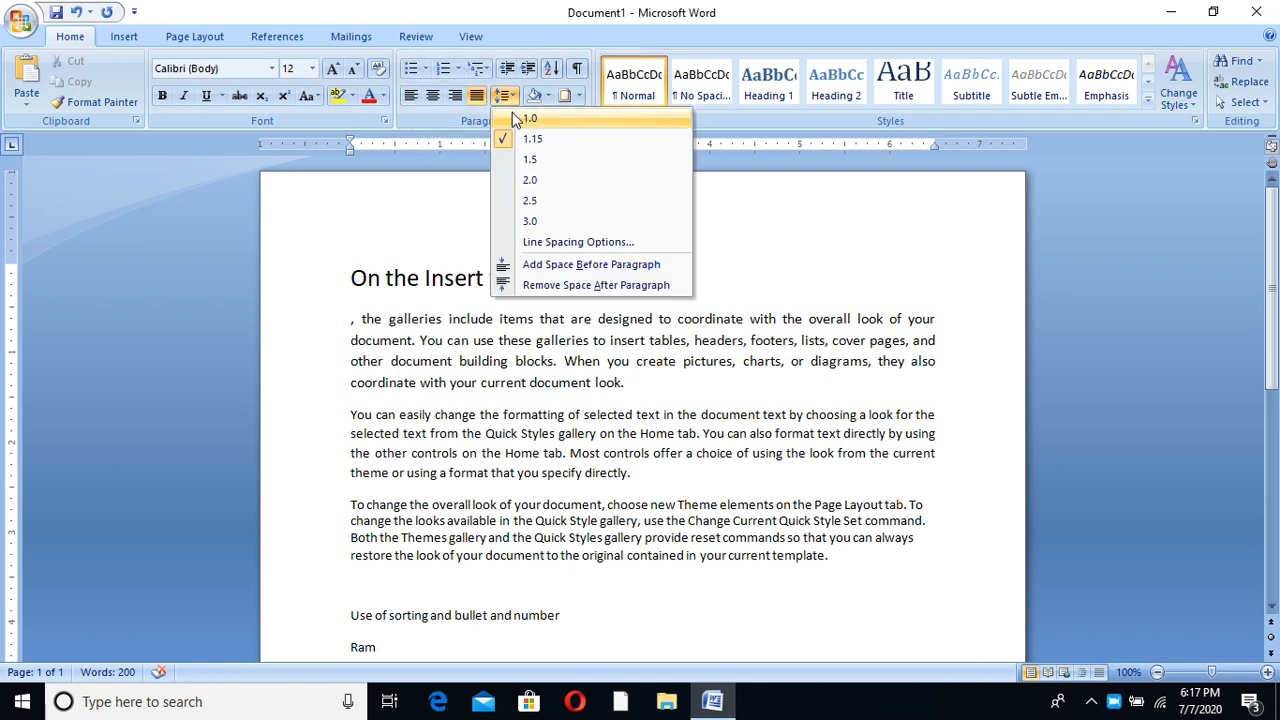
{"action": "left_click", "coordinate": [803, 258]}
Step: Select the "You can easily change" paragraph and try line spacing 1.0, followed by 3.0
{"action": "left_click", "coordinate": [351, 416]}
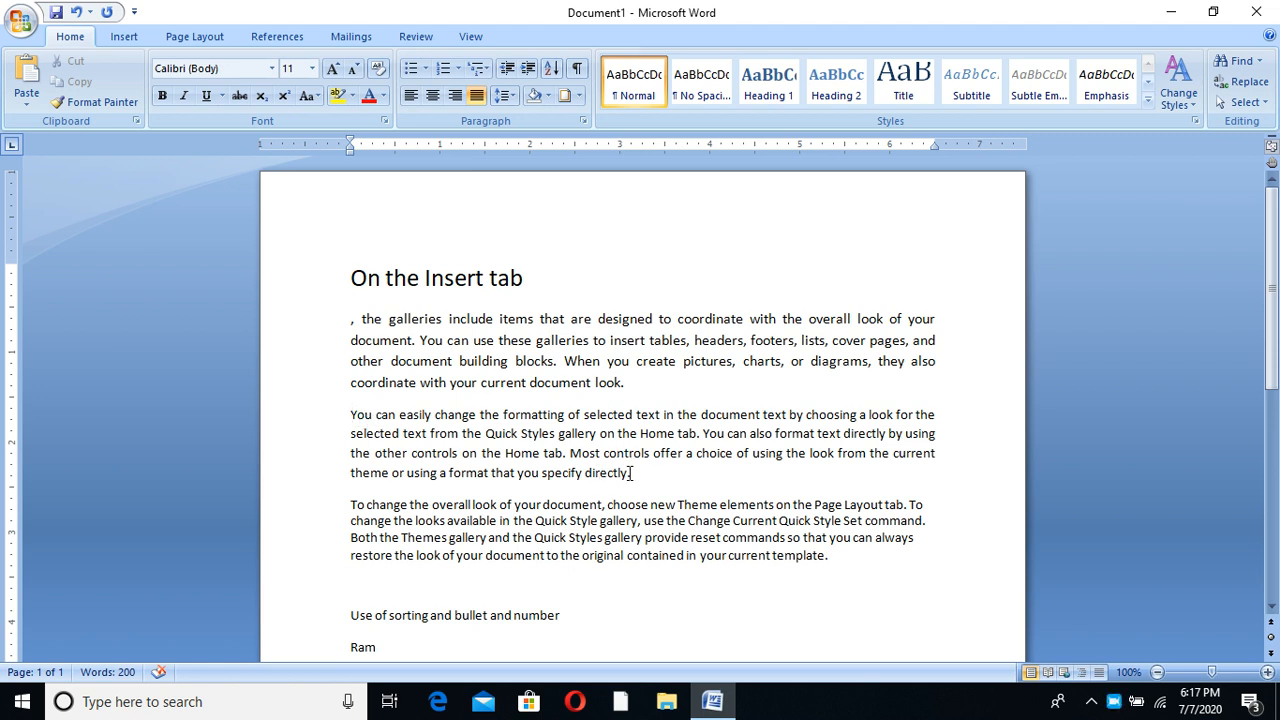
{"action": "left_click_drag", "start_coordinate": [636, 478], "coordinate": [363, 422]}
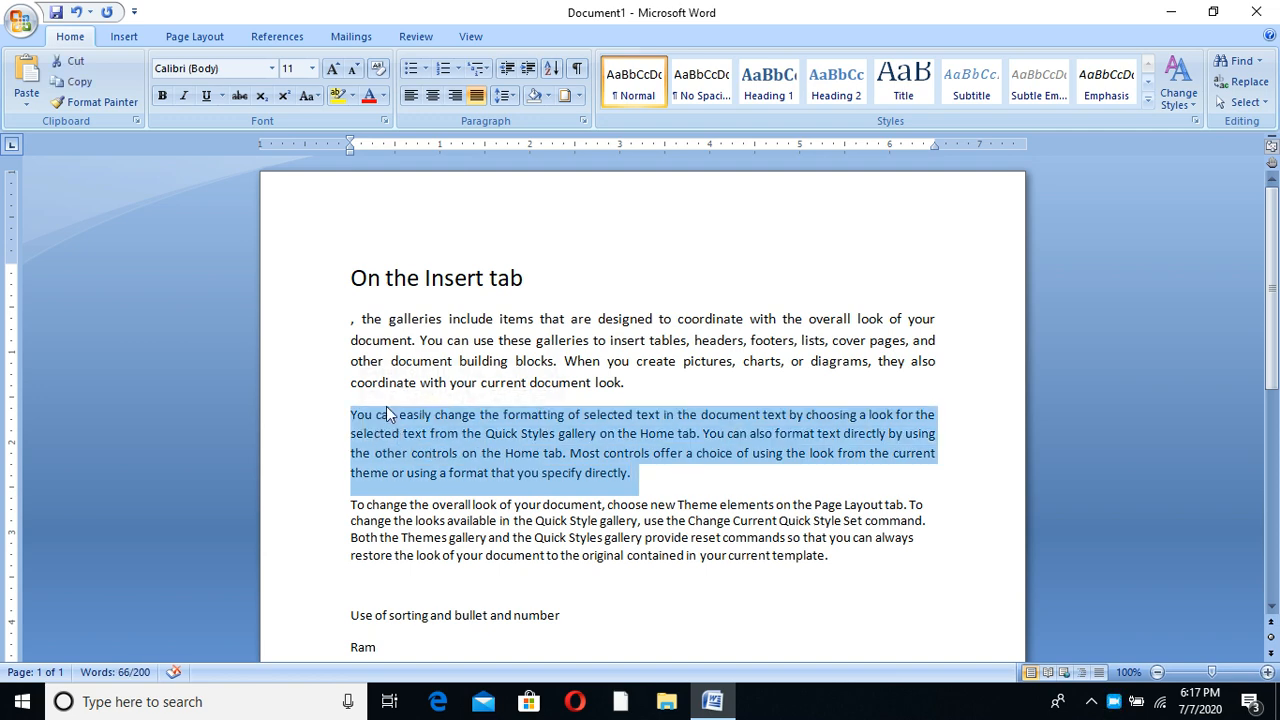
{"action": "left_click", "coordinate": [511, 96]}
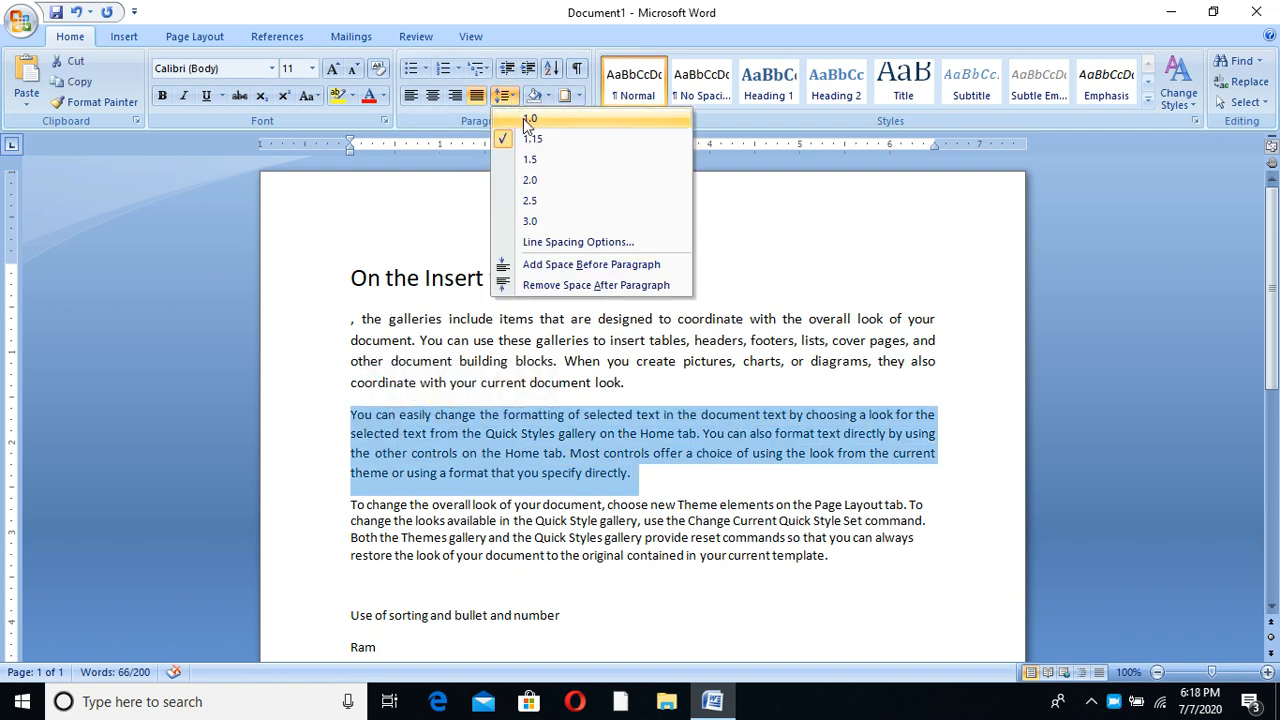
{"action": "left_click", "coordinate": [528, 119]}
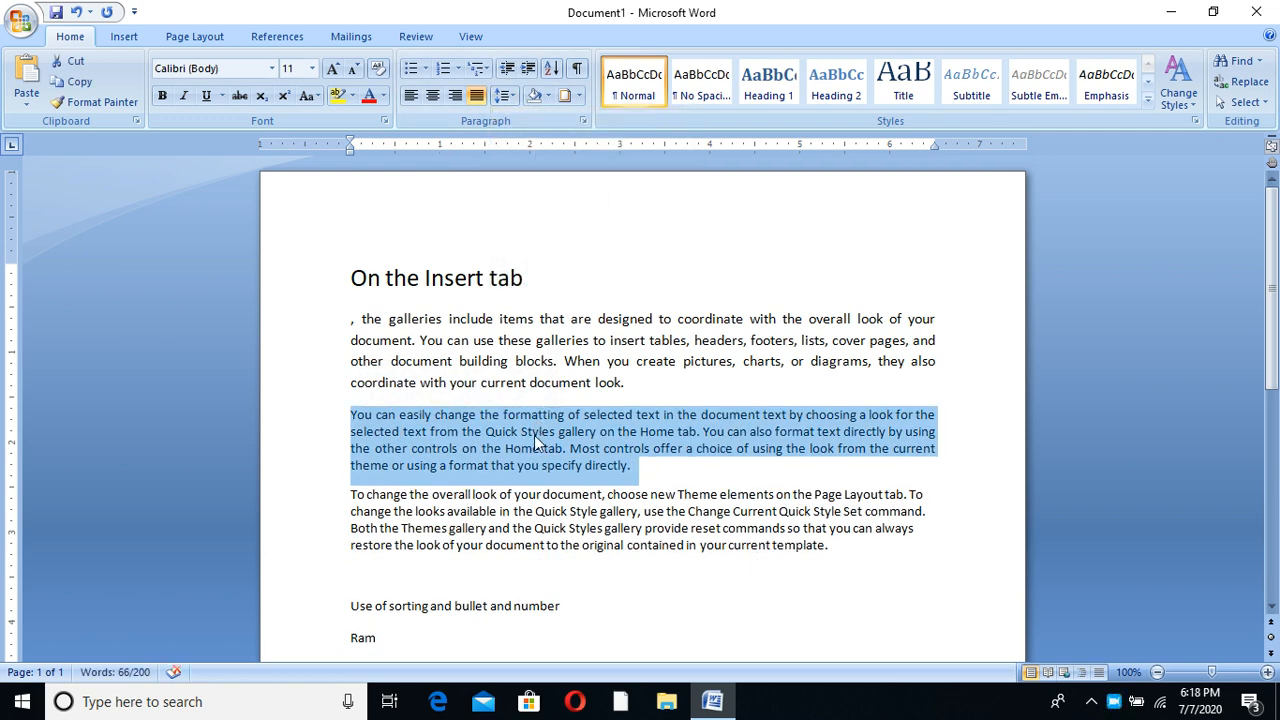
{"action": "left_click", "coordinate": [507, 96]}
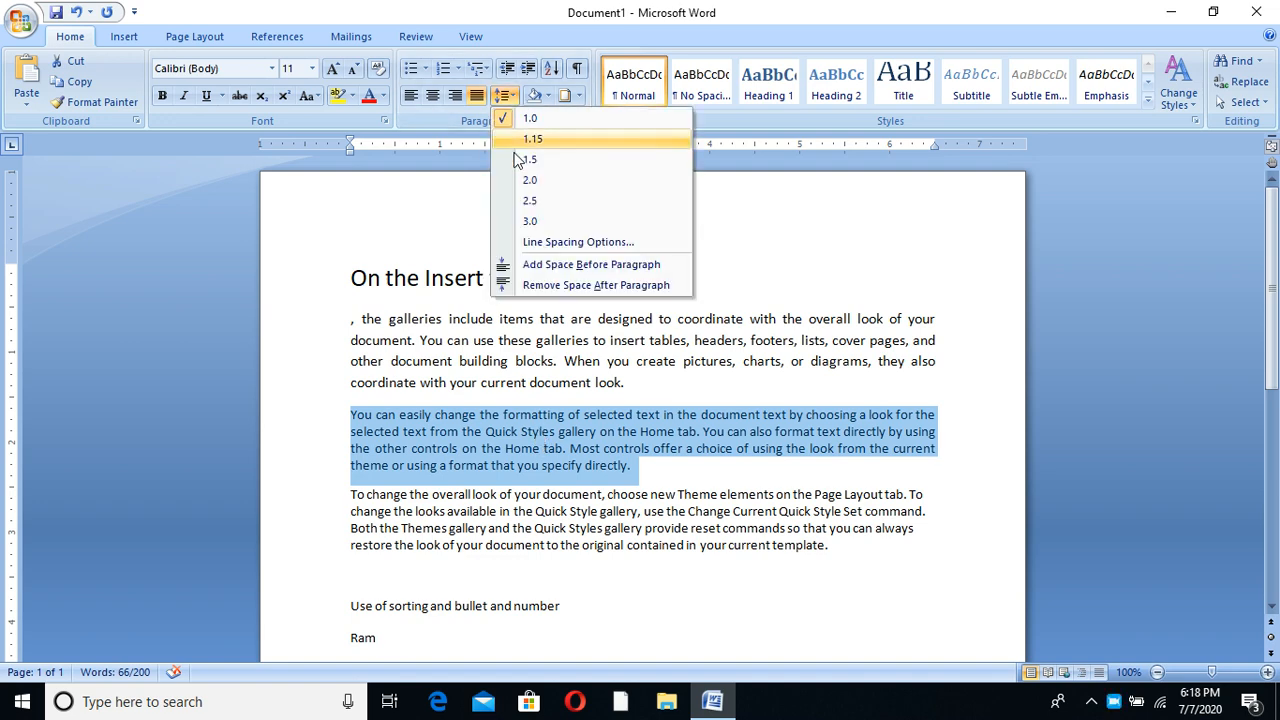
{"action": "left_click", "coordinate": [530, 221]}
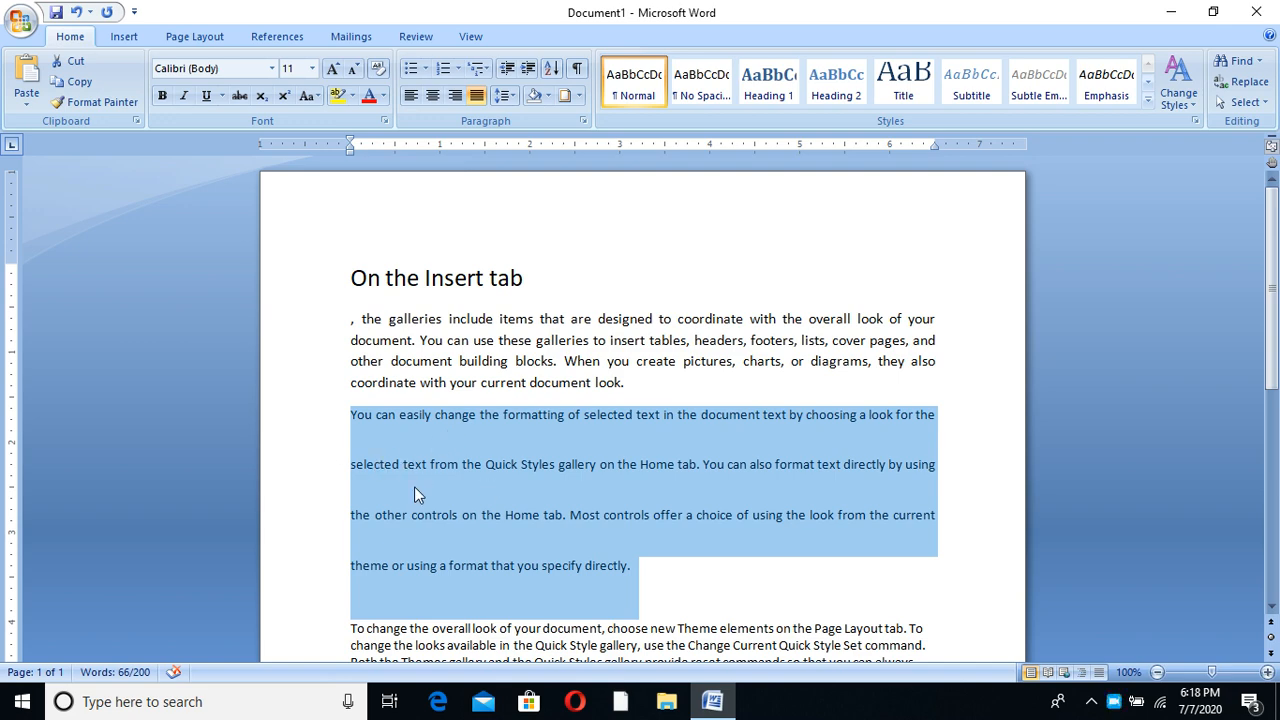
Step: Reduce the selected paragraph's line spacing stepwise to 2.5, 2.0 and 1.5
{"action": "left_click", "coordinate": [510, 96]}
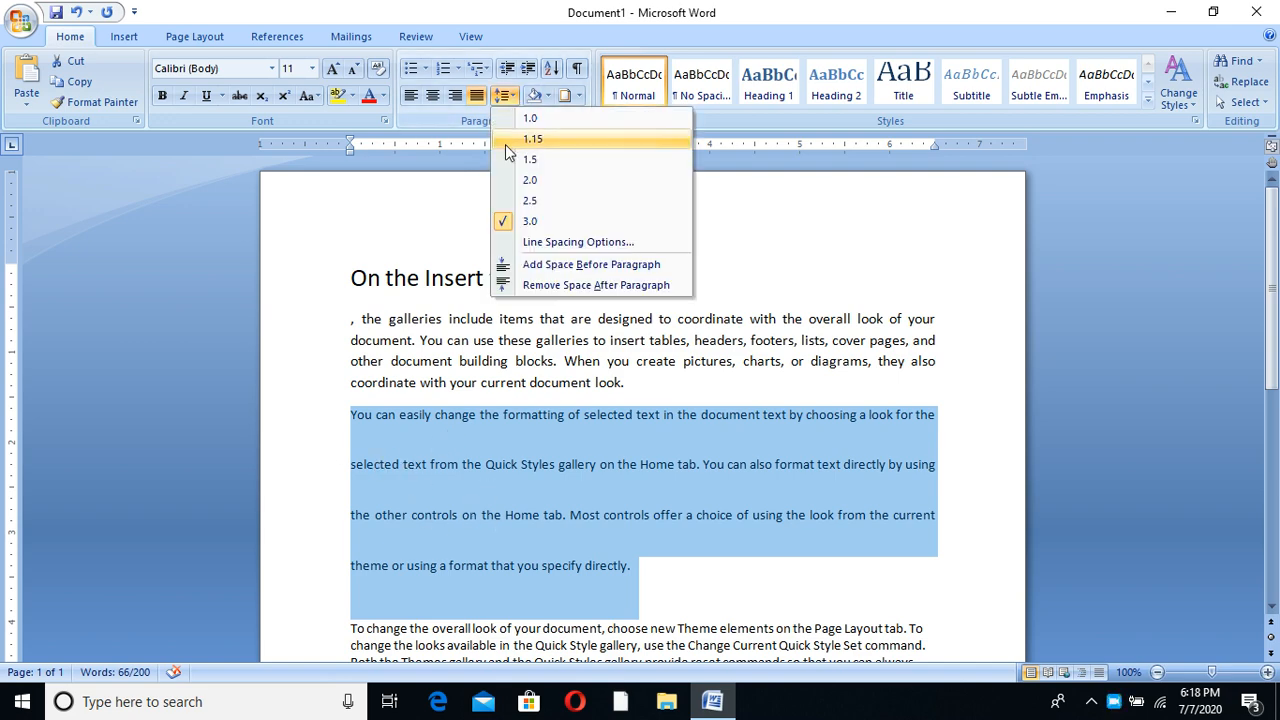
{"action": "left_click", "coordinate": [524, 202]}
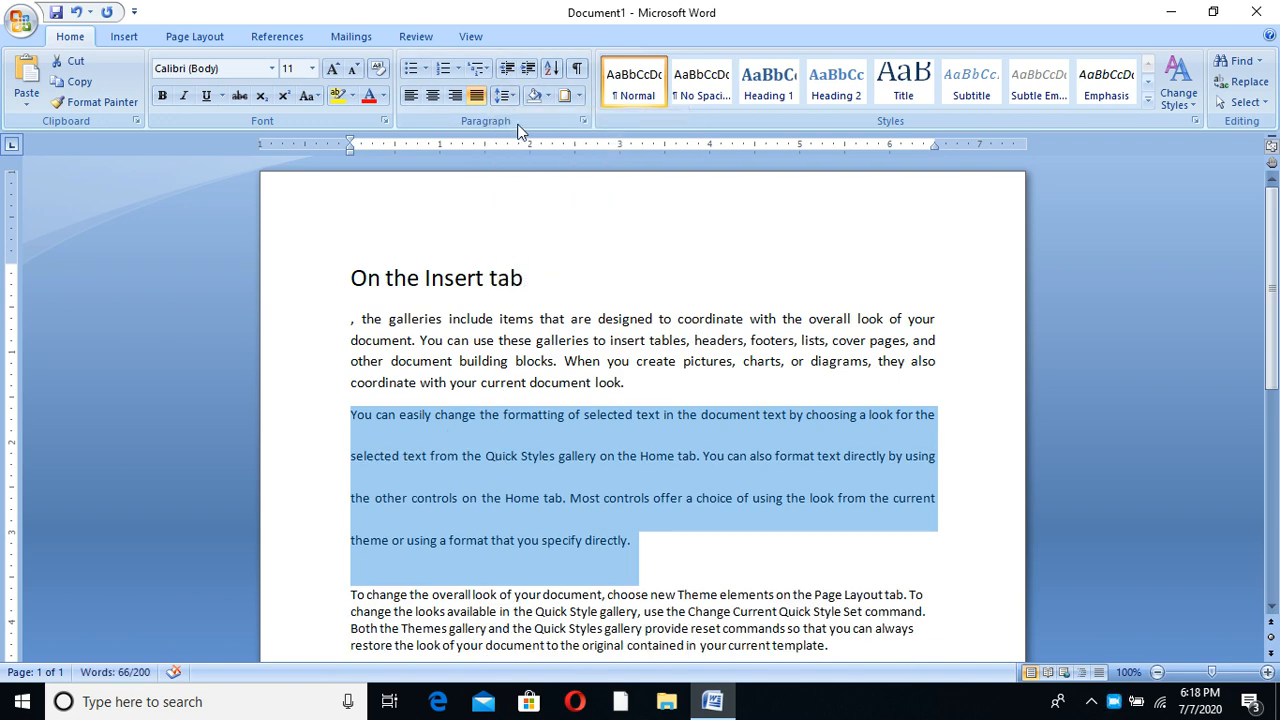
{"action": "left_click", "coordinate": [508, 96]}
{"action": "left_click", "coordinate": [530, 179]}
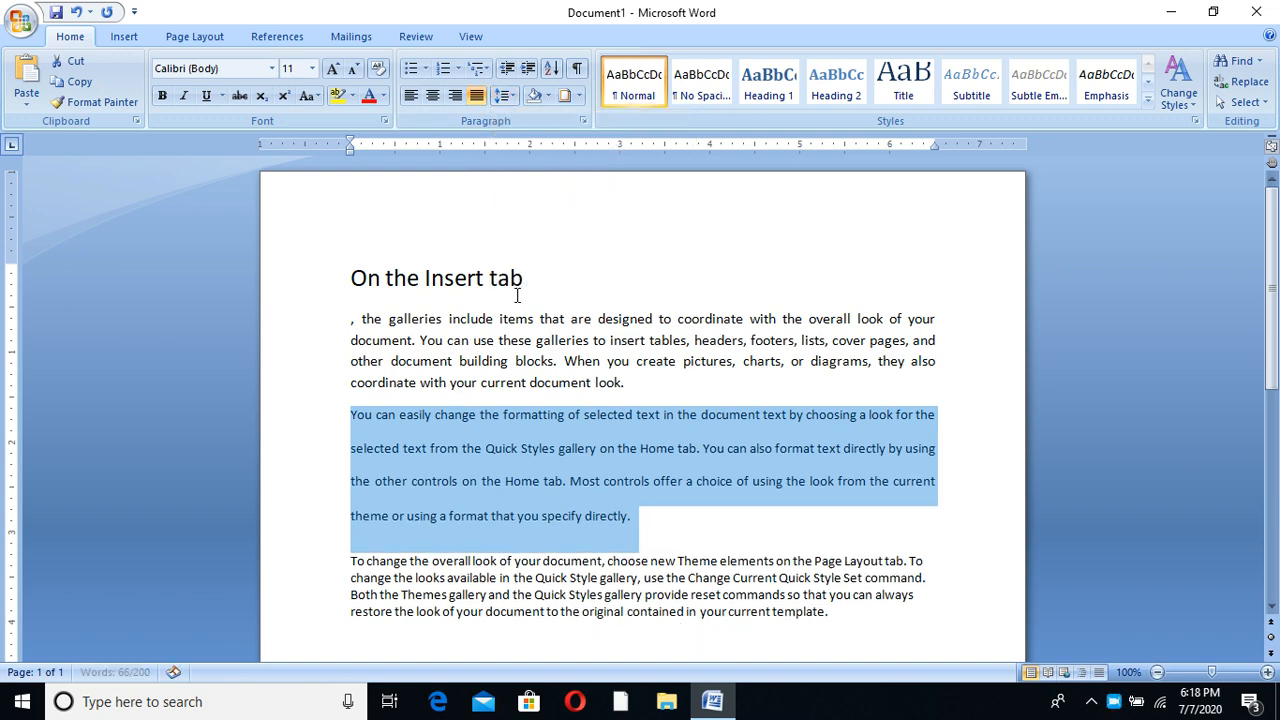
{"action": "left_click", "coordinate": [510, 96]}
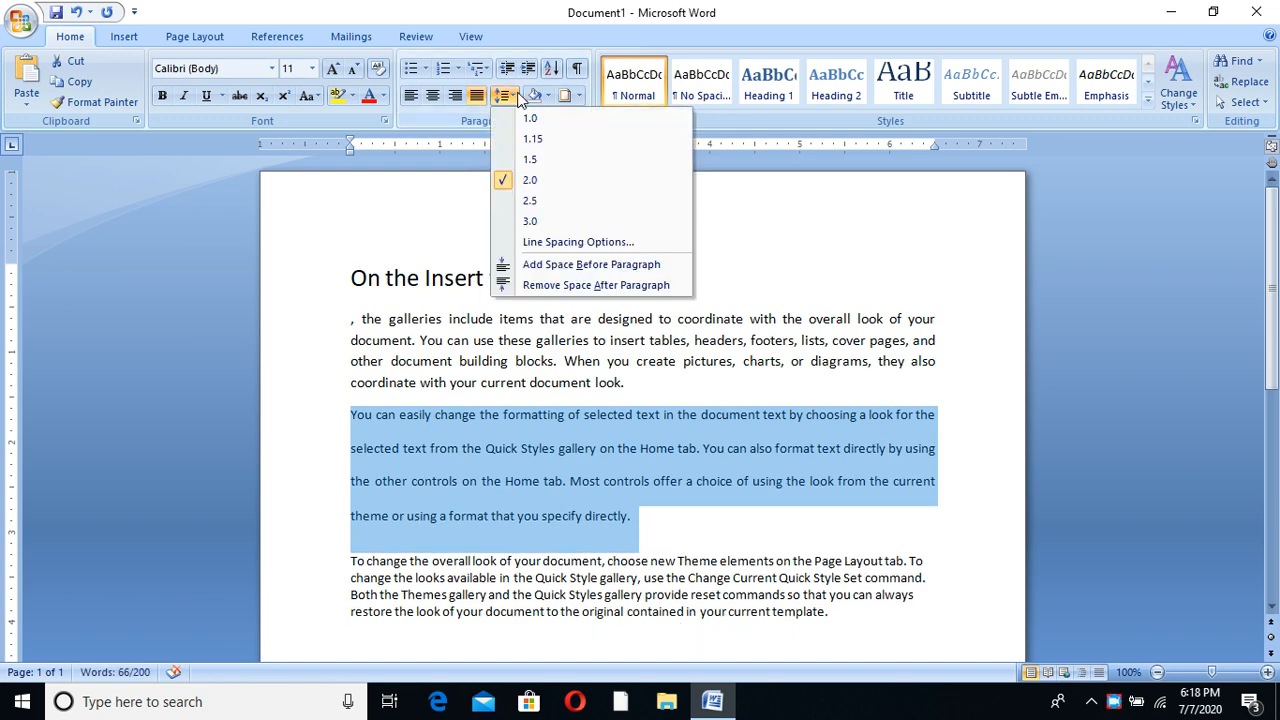
{"action": "left_click", "coordinate": [528, 157]}
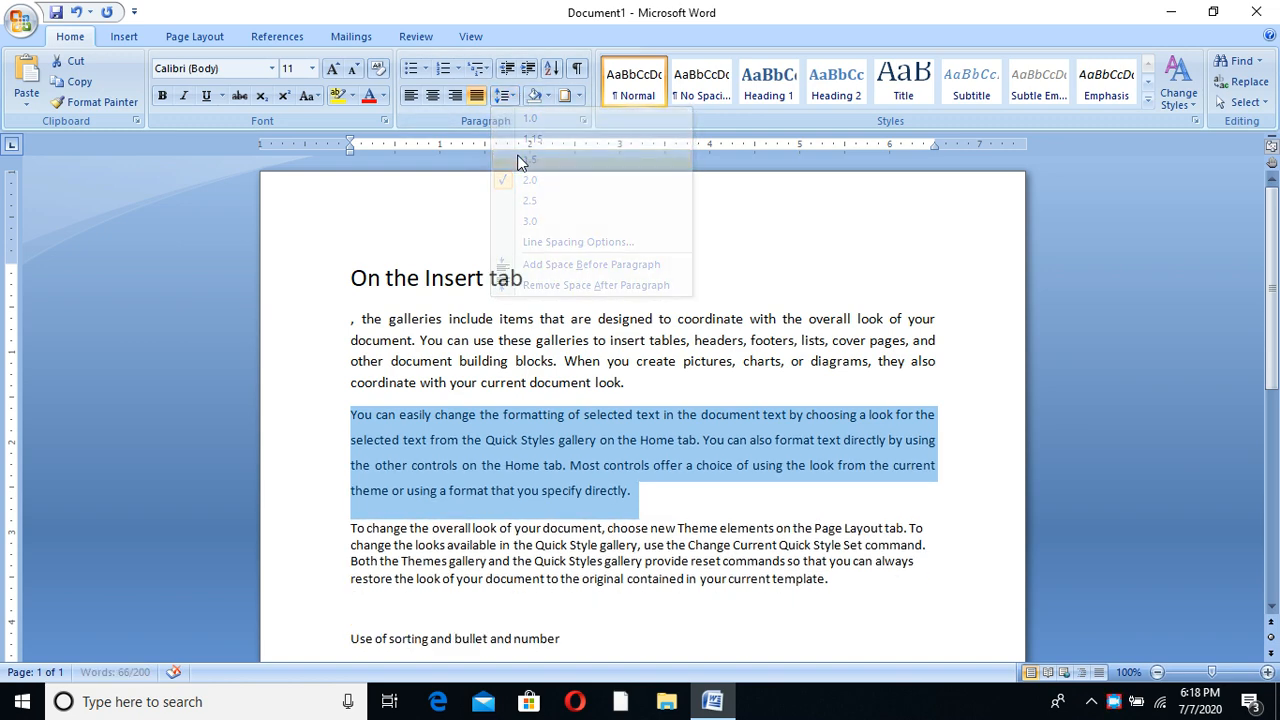
Step: Try line spacing 1.0 on the selected paragraph and finish by setting it to 1.15
{"action": "left_click", "coordinate": [505, 96]}
{"action": "left_click", "coordinate": [527, 118]}
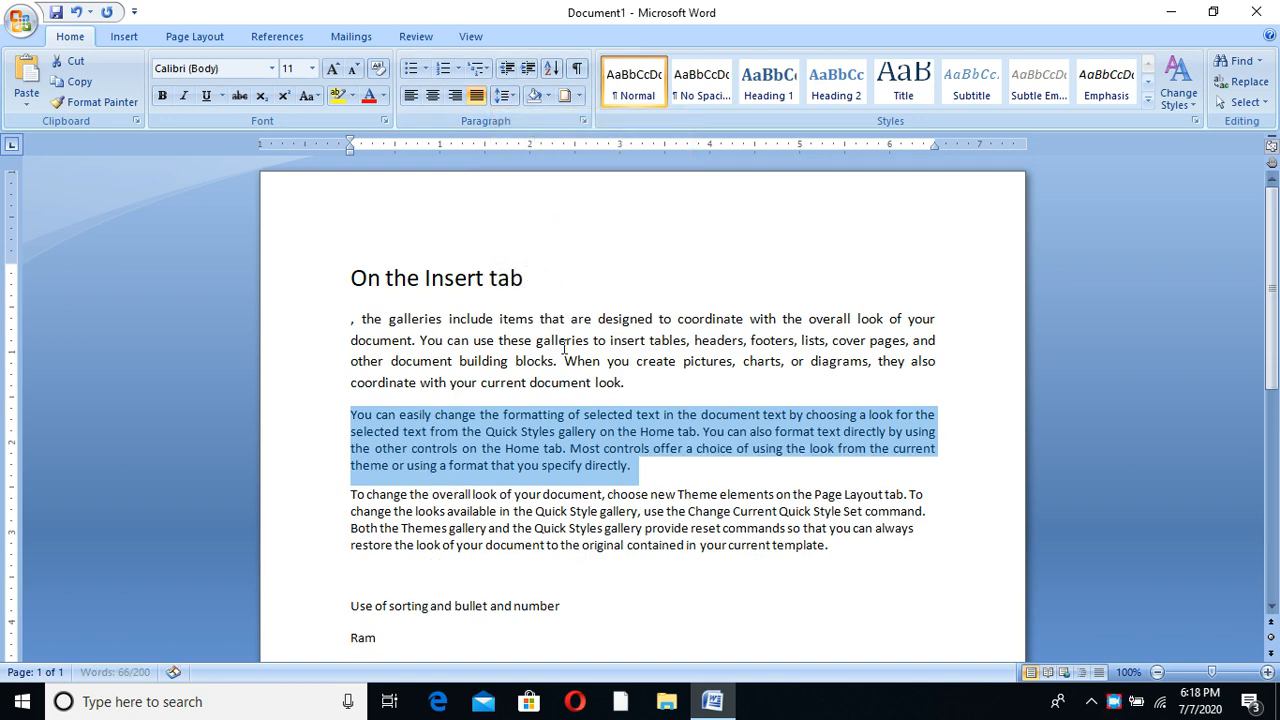
{"action": "left_click", "coordinate": [505, 96]}
{"action": "left_click", "coordinate": [529, 140]}
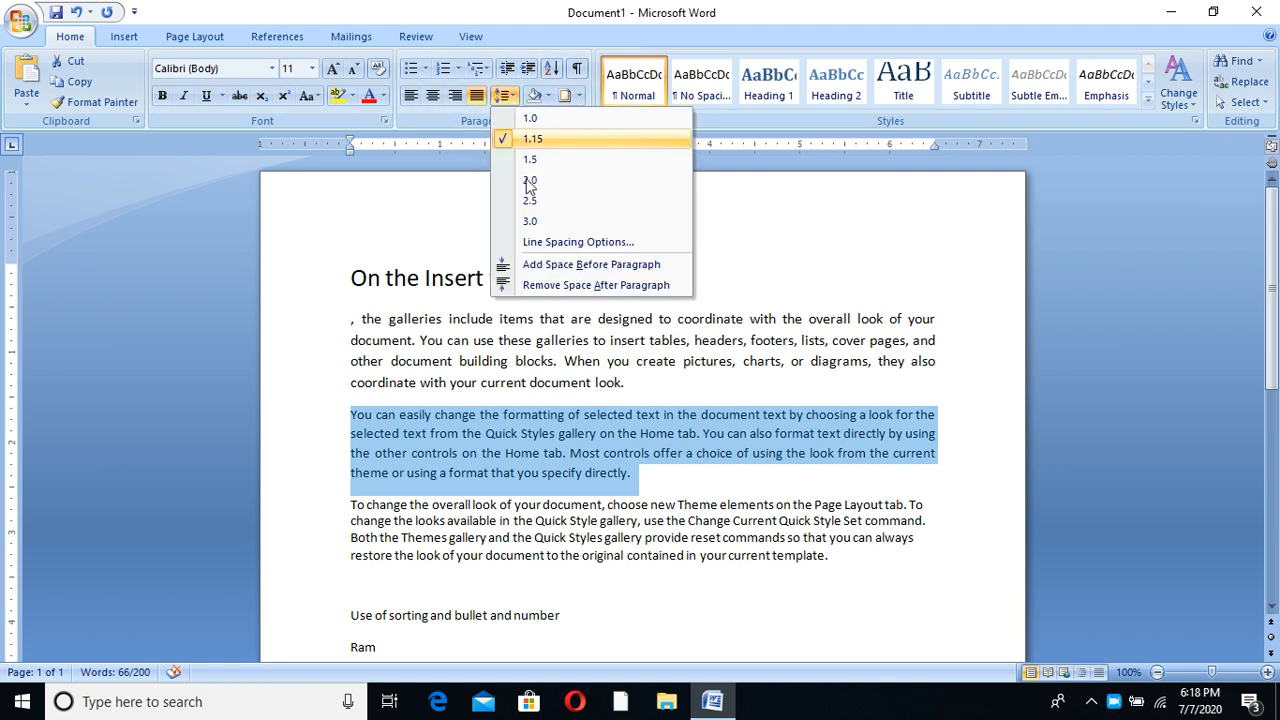
{"action": "left_click", "coordinate": [437, 339]}
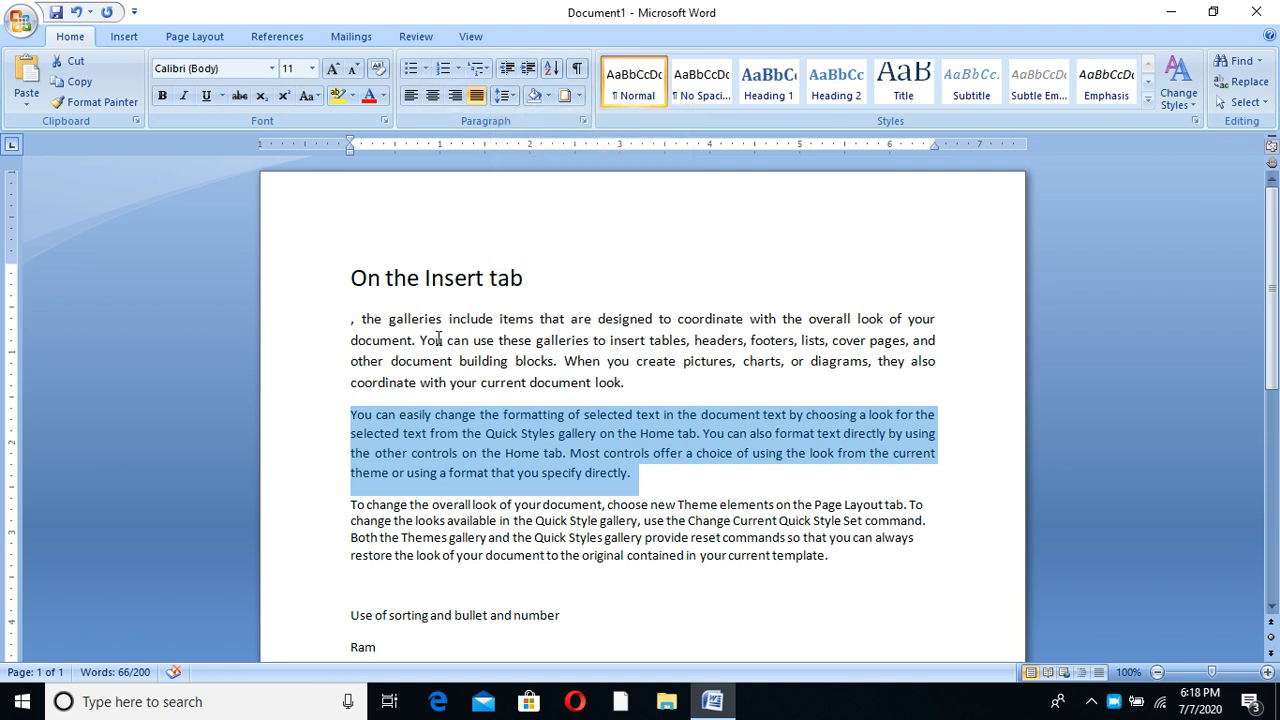
Step: Remove the space after the ", the galleries include" paragraph and after the "You can easily change" paragraph
{"action": "left_click", "coordinate": [351, 385]}
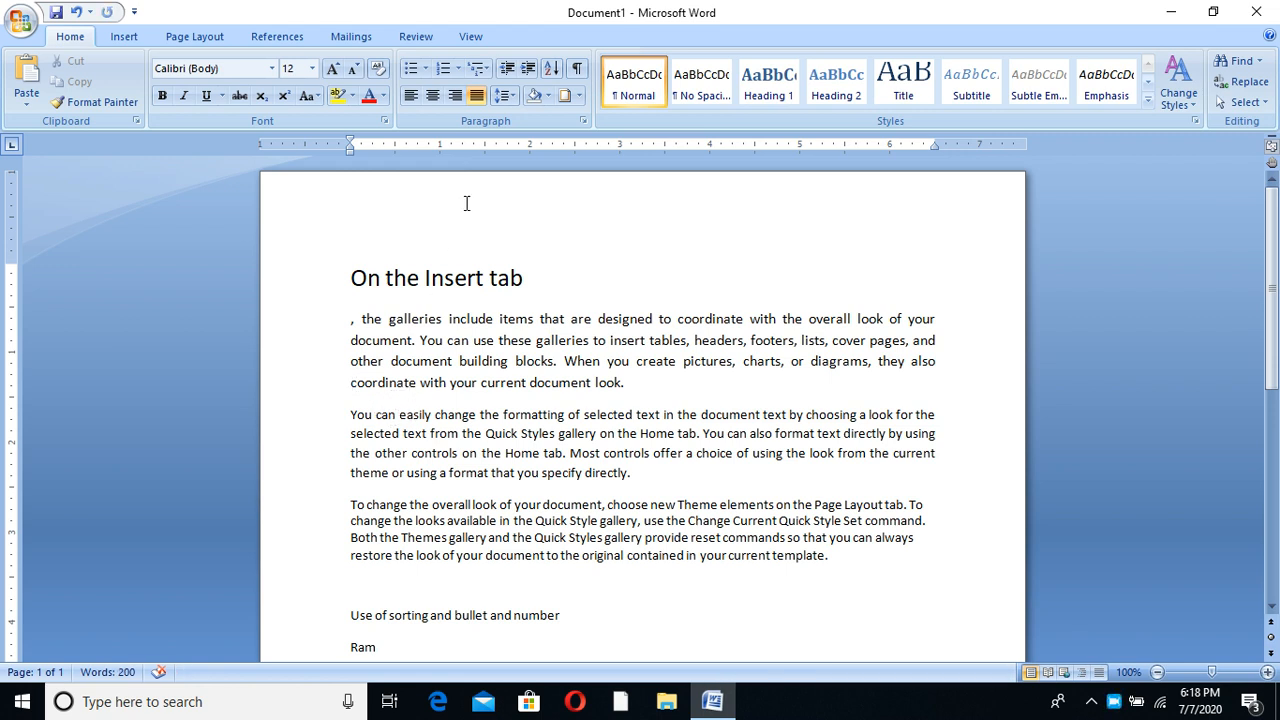
{"action": "left_click", "coordinate": [510, 97]}
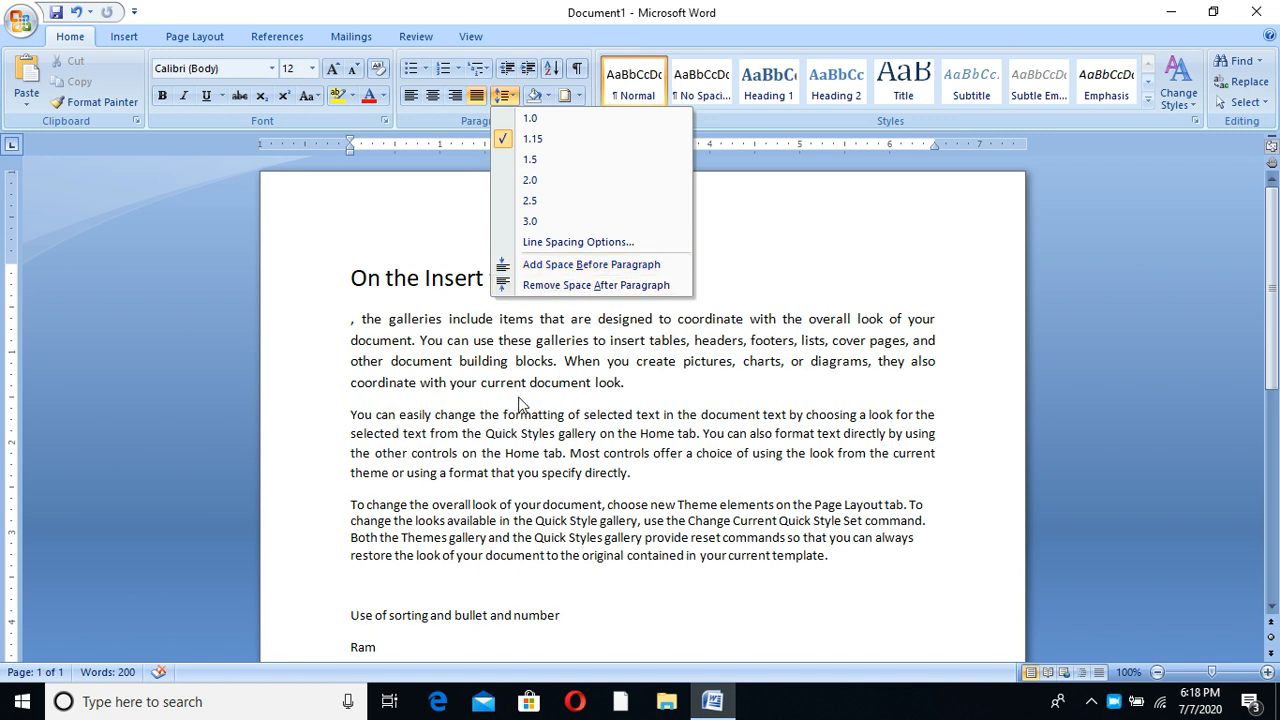
{"action": "left_click", "coordinate": [565, 285]}
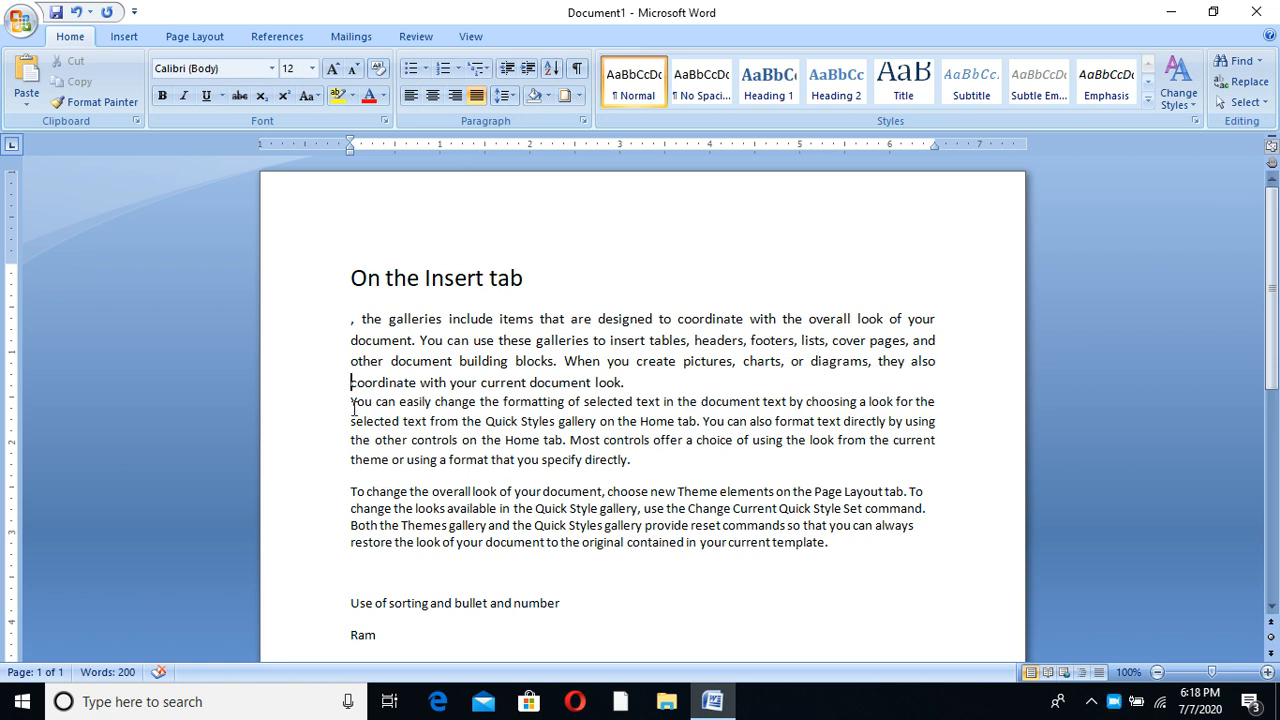
{"action": "left_click", "coordinate": [505, 95]}
{"action": "left_click", "coordinate": [550, 286]}
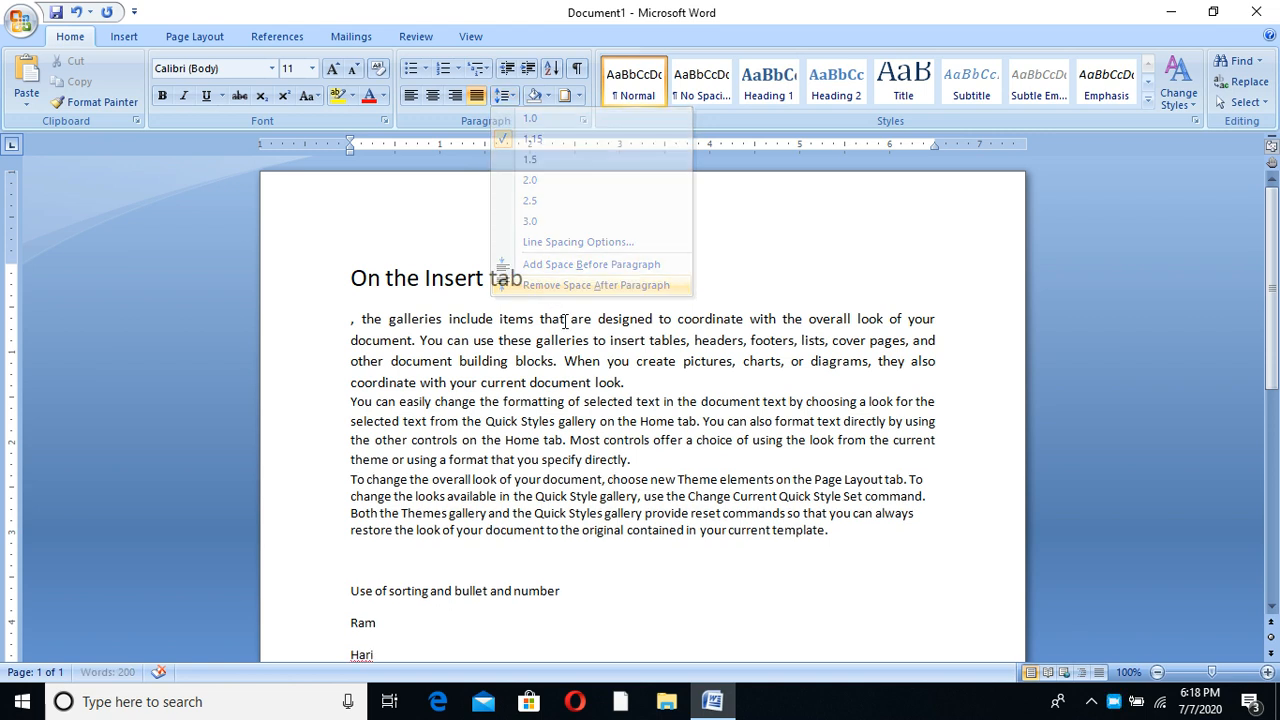
Step: Add space before the "To change the overall look" paragraph and before the "You can easily change" paragraph
{"action": "left_click", "coordinate": [352, 480]}
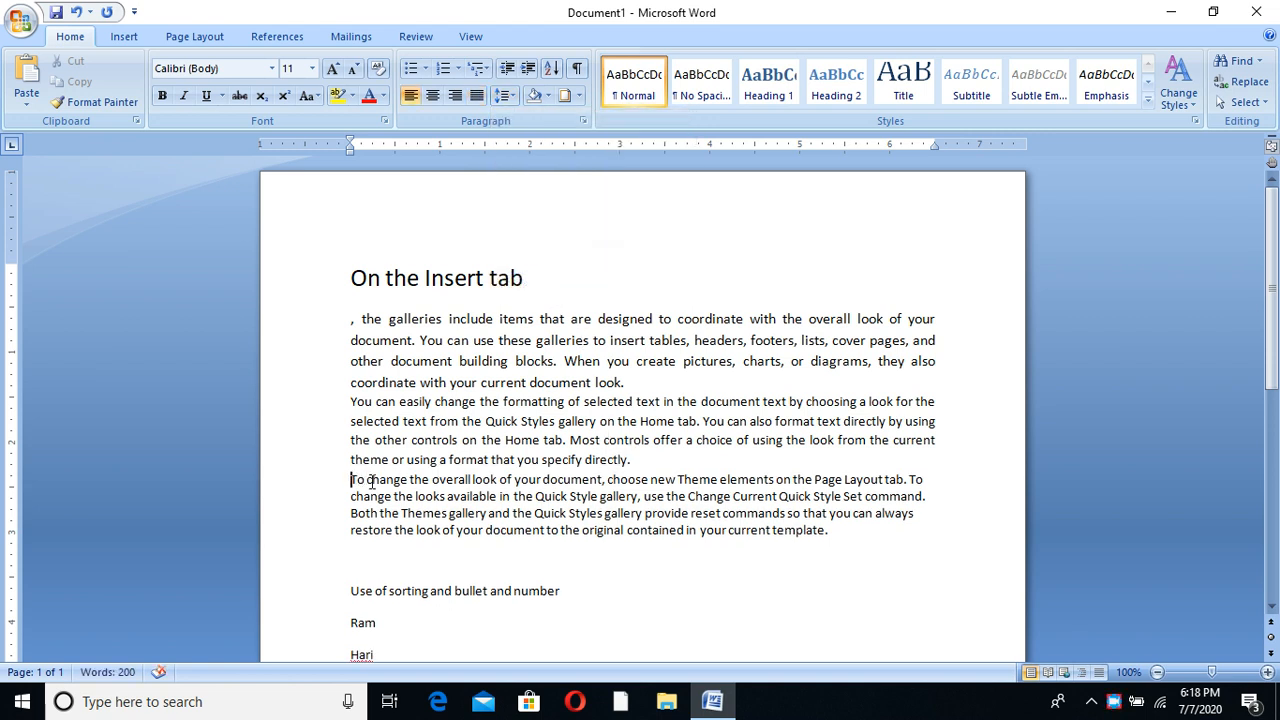
{"action": "left_click", "coordinate": [505, 95]}
{"action": "left_click", "coordinate": [560, 268]}
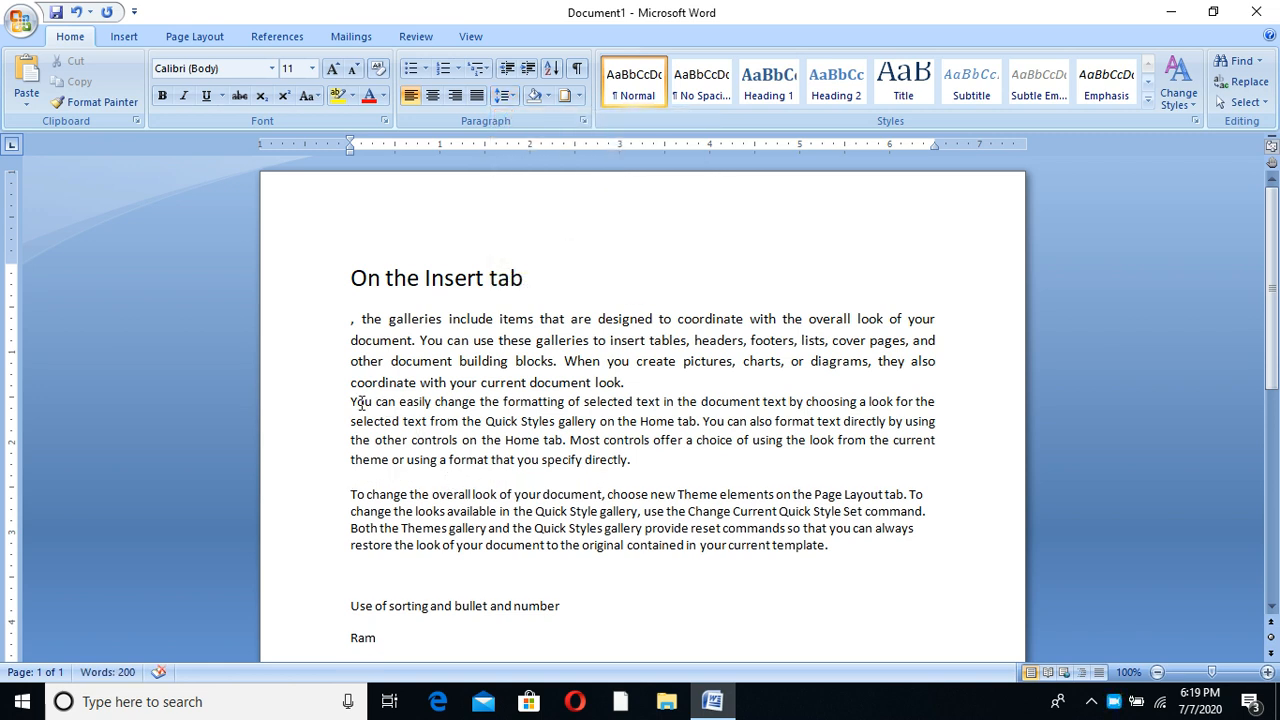
{"action": "left_click", "coordinate": [352, 401]}
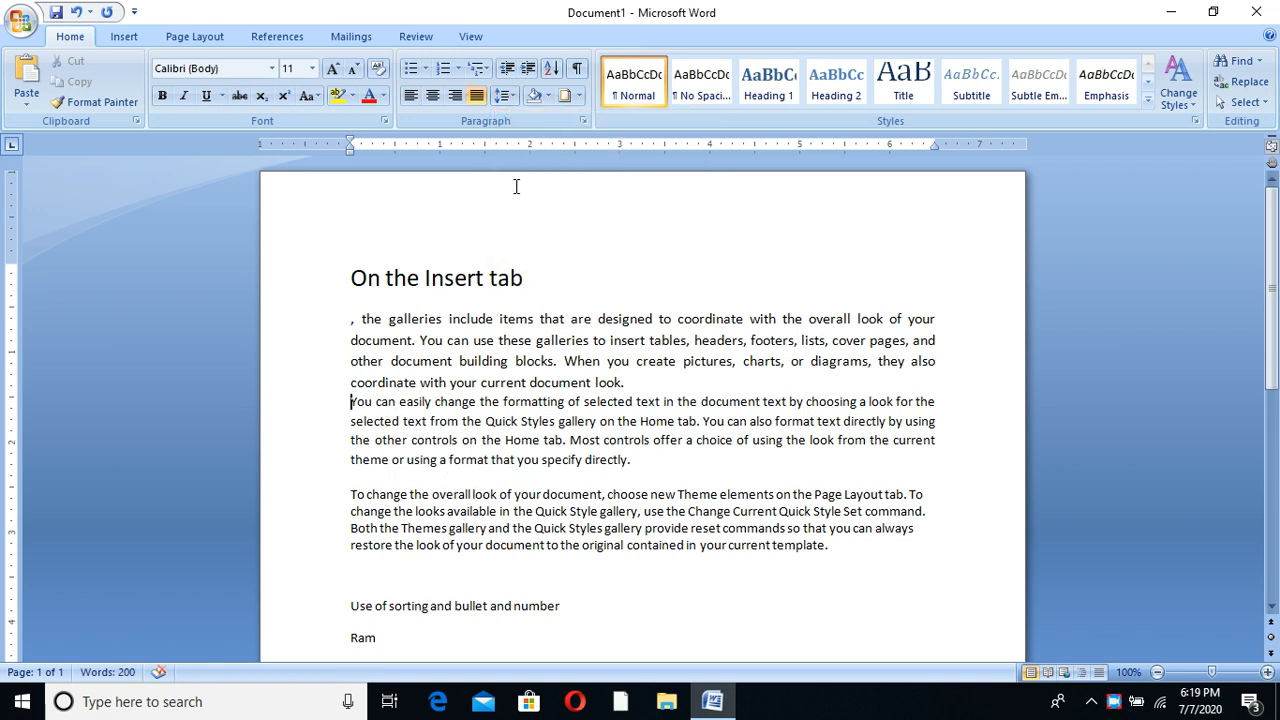
{"action": "left_click", "coordinate": [505, 95]}
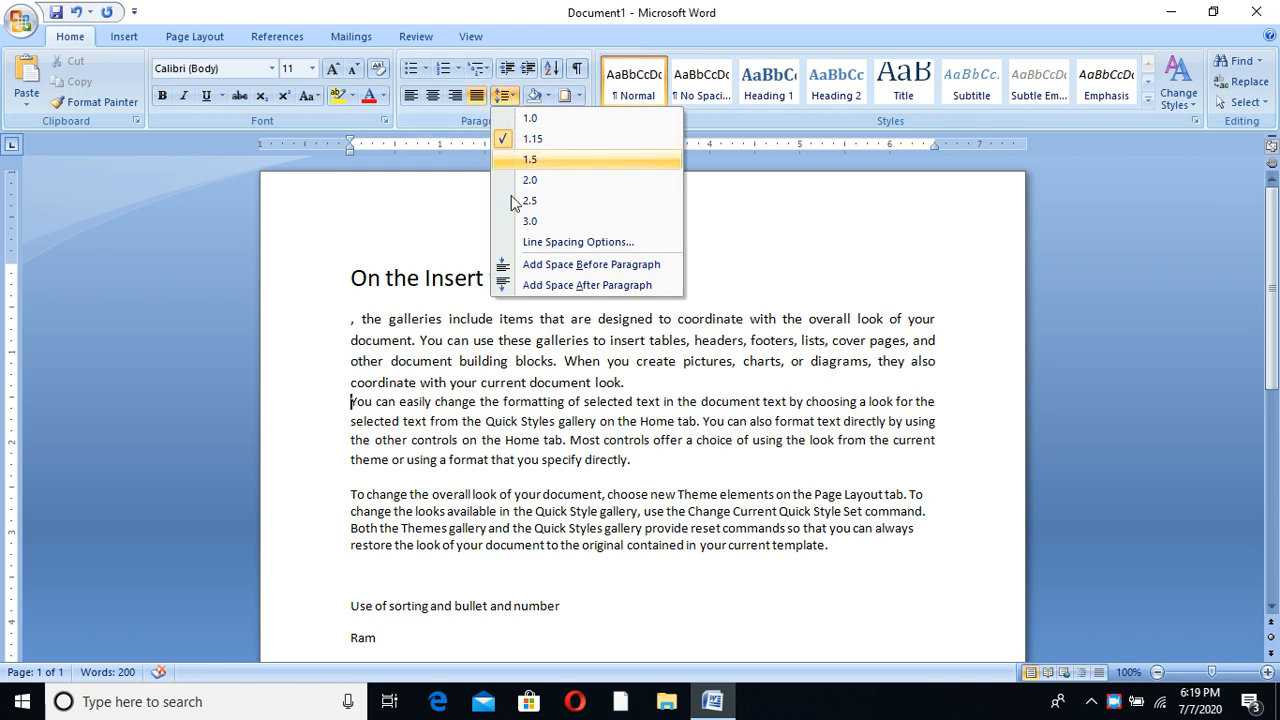
{"action": "left_click", "coordinate": [537, 266]}
Step: Examine the line spacing options for the ", the galleries include" paragraph in the Paragraph dialog, and close it without changes
{"action": "left_click", "coordinate": [560, 297]}
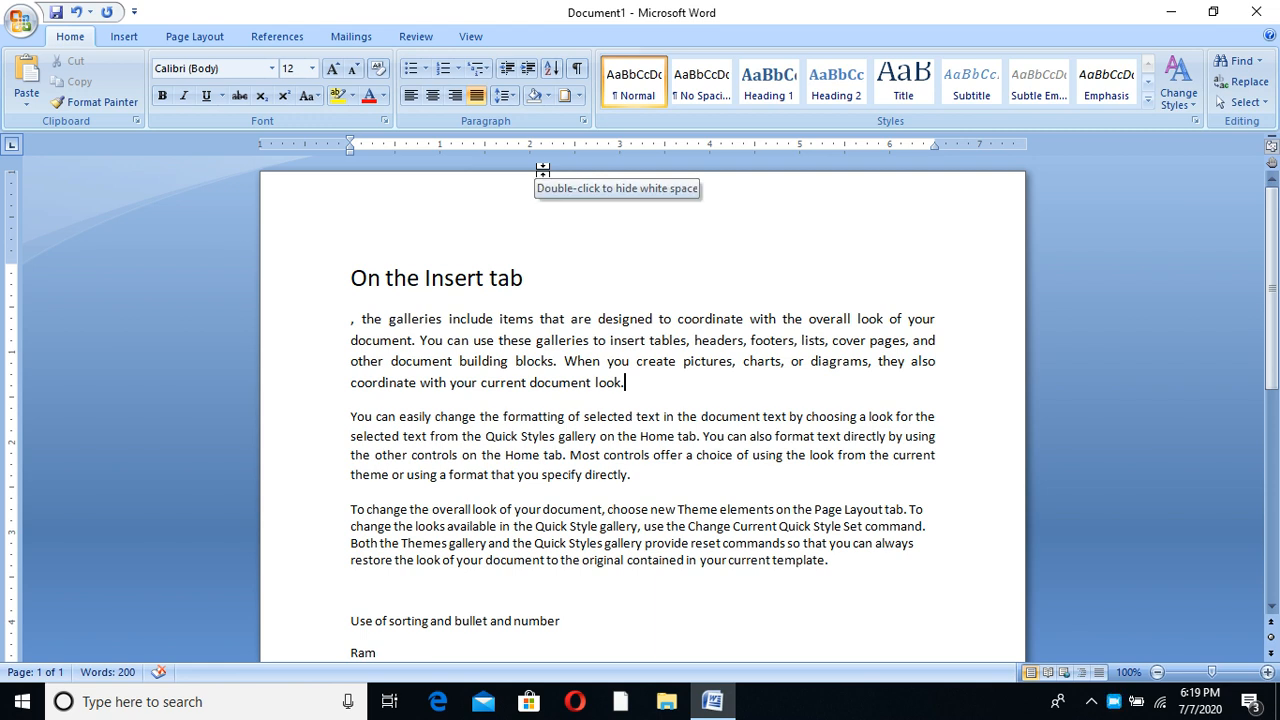
{"action": "left_click", "coordinate": [505, 95]}
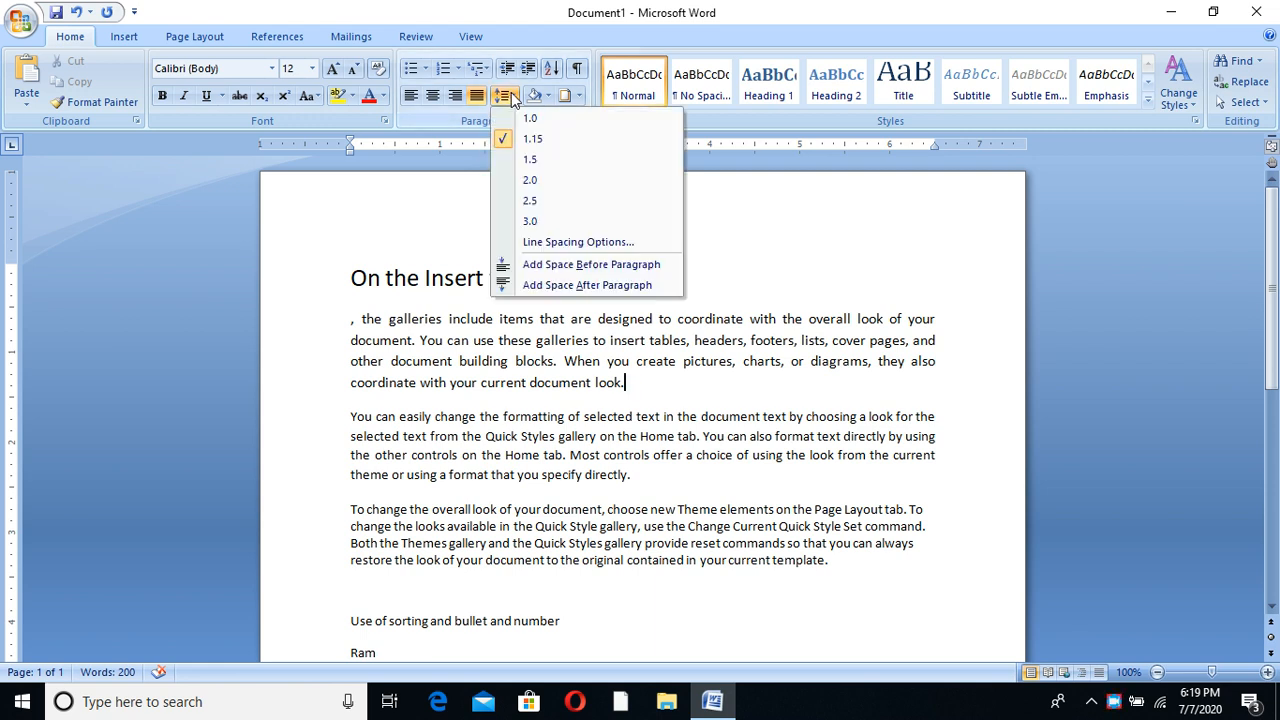
{"action": "left_click", "coordinate": [577, 244]}
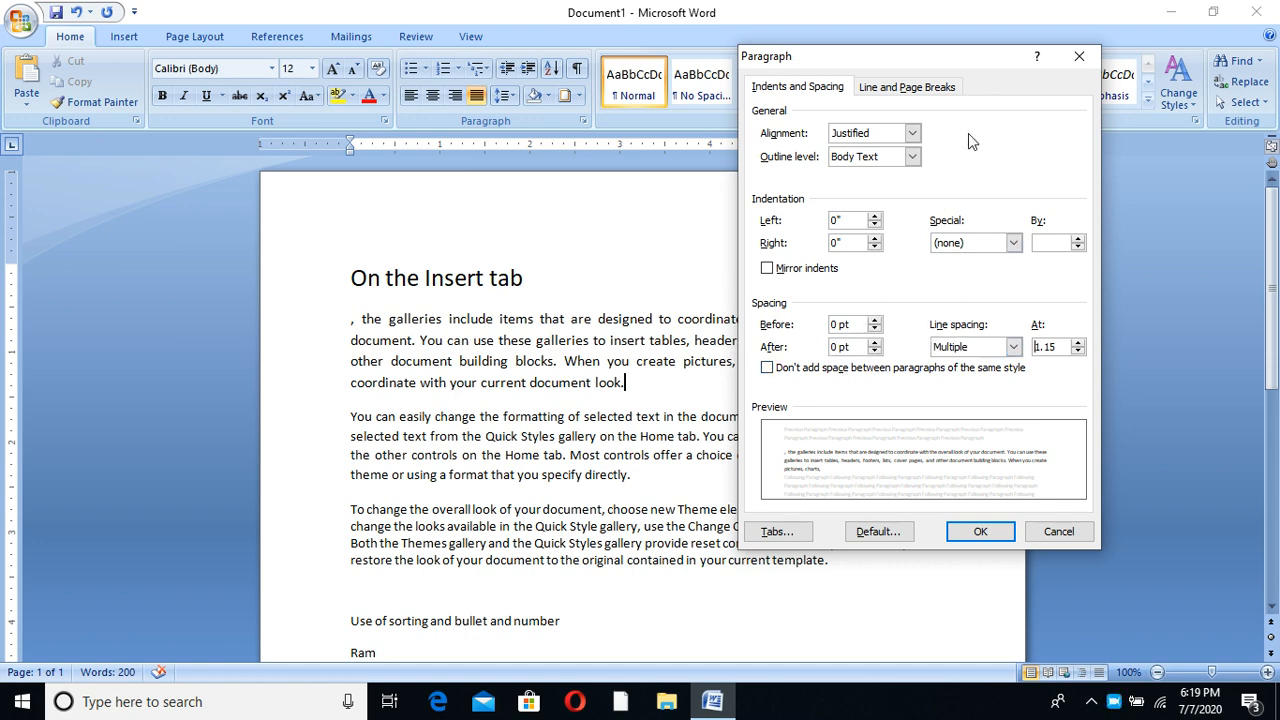
{"action": "left_click", "coordinate": [1079, 56]}
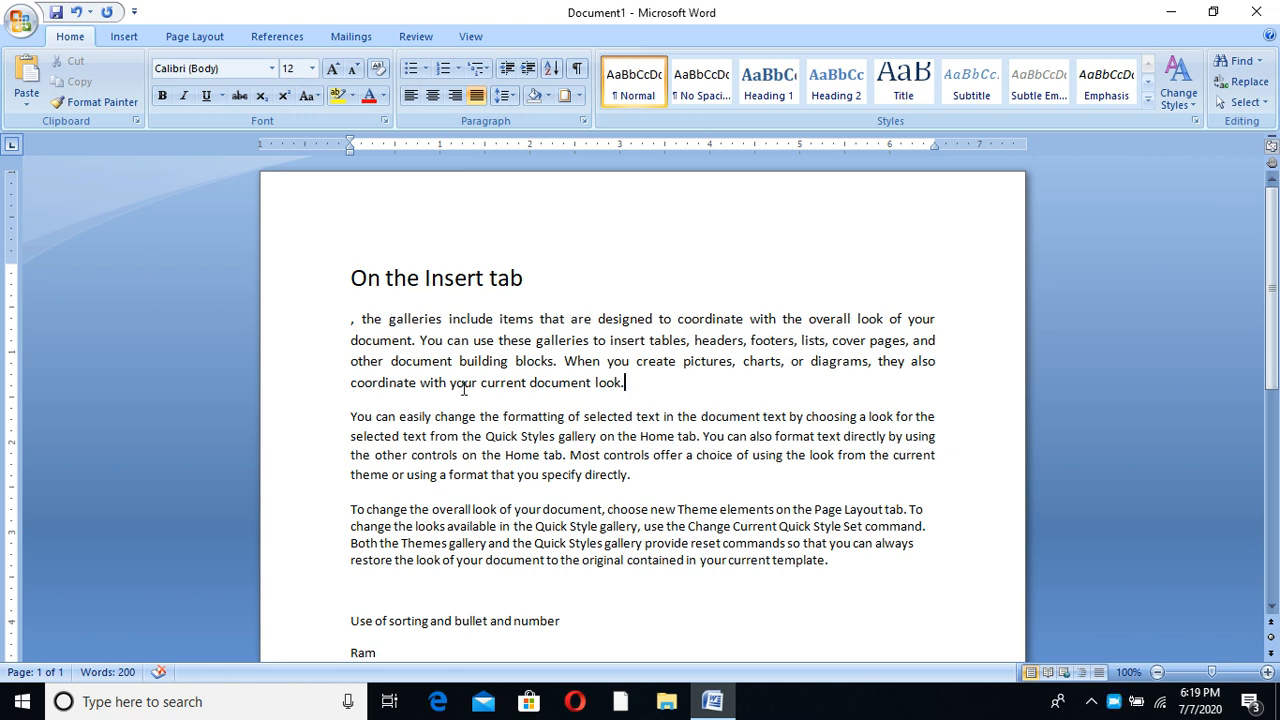
Step: Shade the "You can easily change" paragraph yellow
{"action": "left_click_drag", "start_coordinate": [349, 416], "coordinate": [647, 472]}
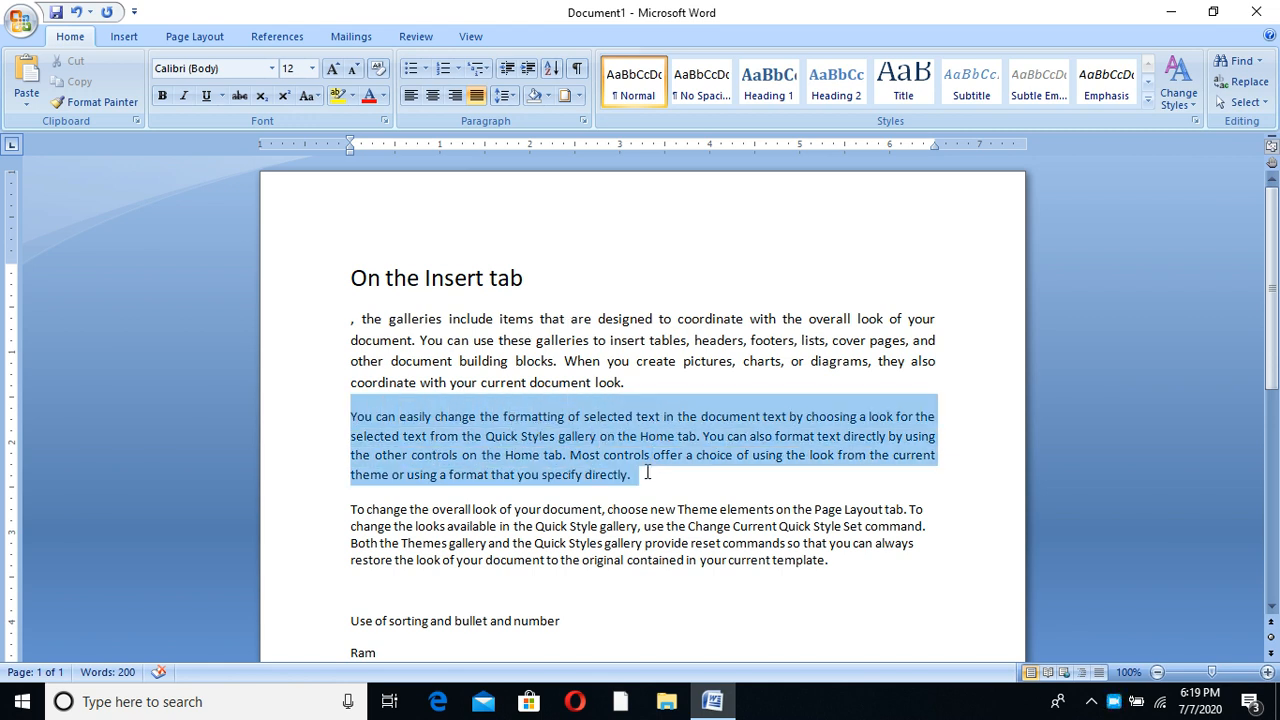
{"action": "left_click", "coordinate": [548, 95]}
{"action": "left_click", "coordinate": [548, 97]}
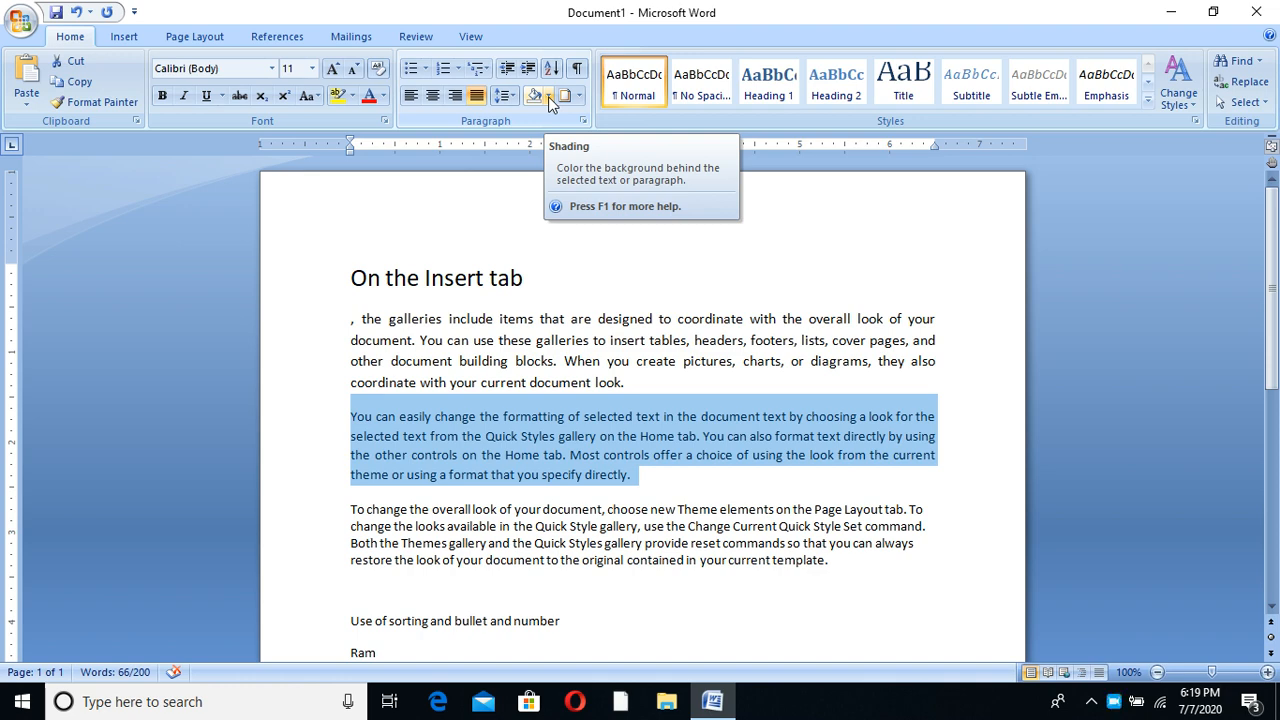
{"action": "left_click", "coordinate": [548, 97]}
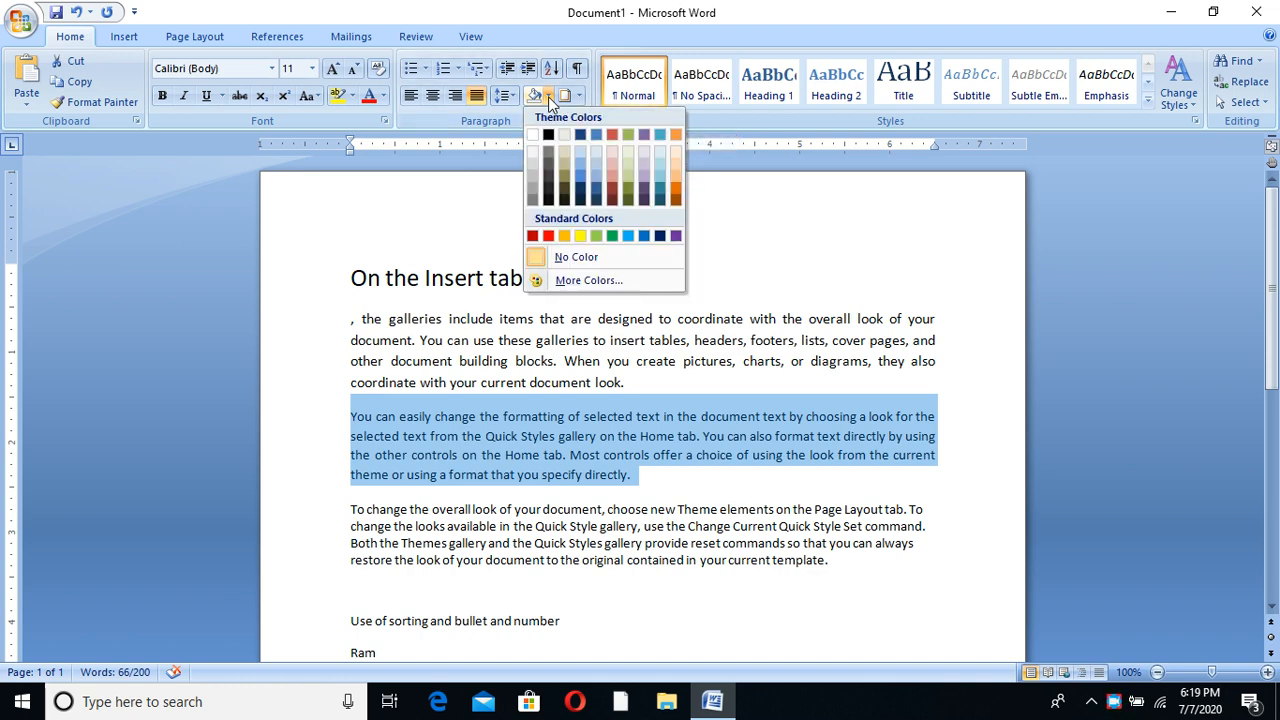
{"action": "left_click", "coordinate": [581, 235]}
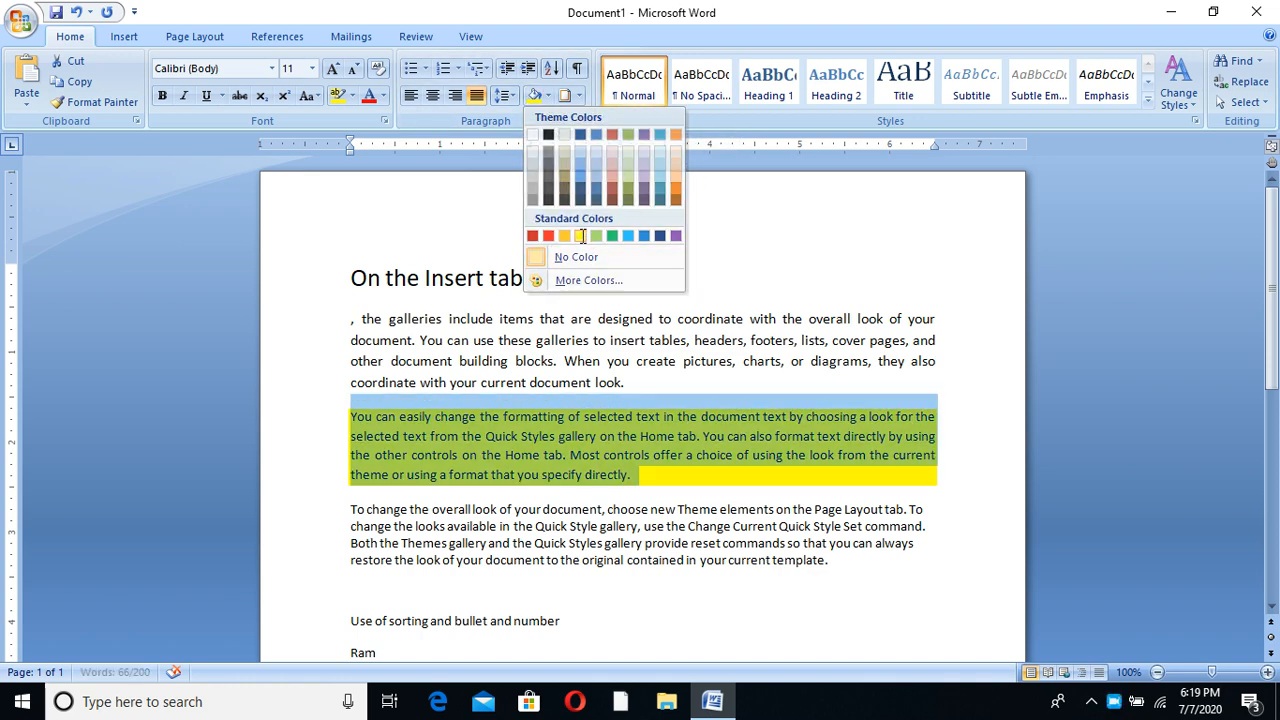
Step: Apply light blue shading to the "To change the overall look" paragraph and the "On the Insert tab" heading
{"action": "left_click", "coordinate": [703, 505]}
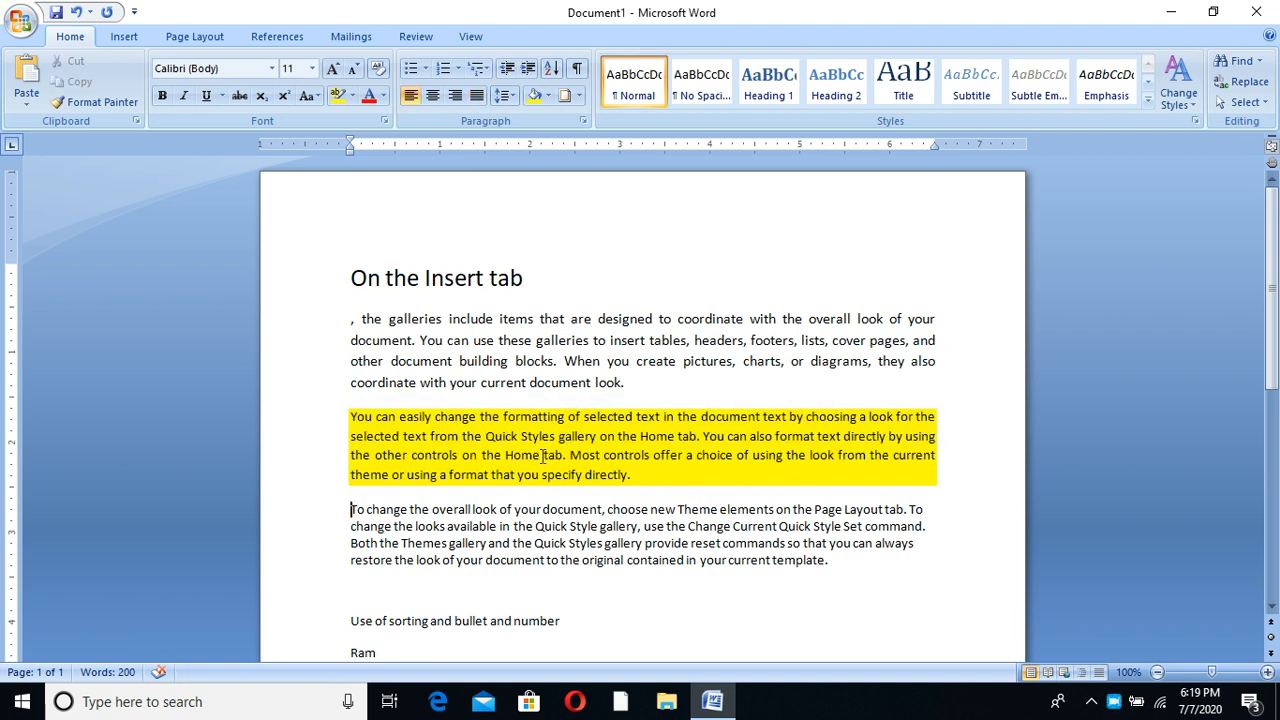
{"action": "left_click", "coordinate": [549, 96]}
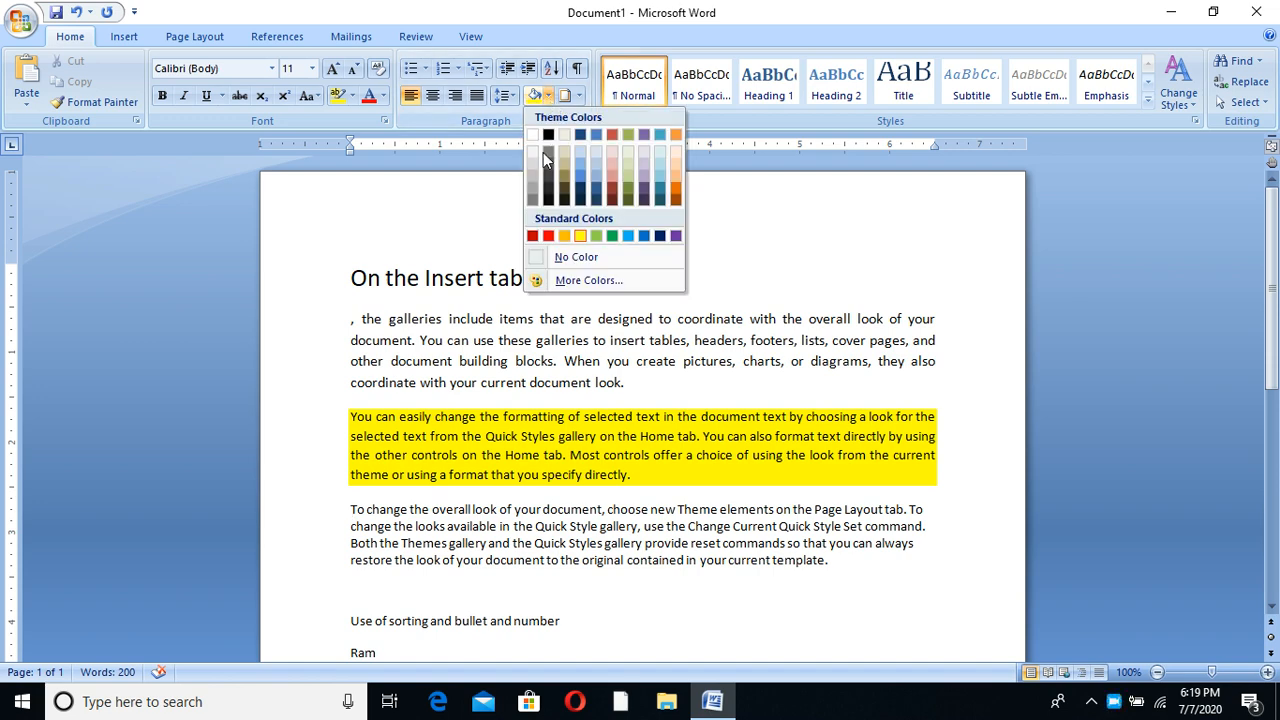
{"action": "left_click", "coordinate": [628, 236]}
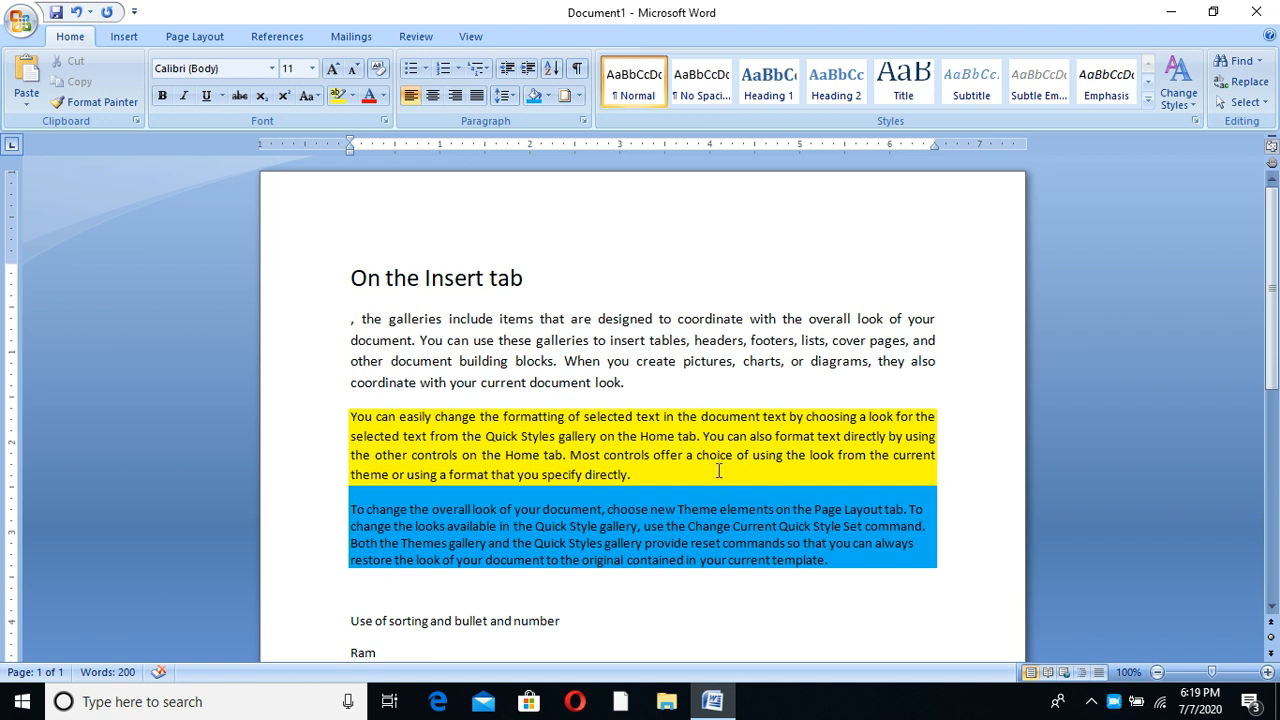
{"action": "left_click", "coordinate": [350, 277]}
{"action": "left_click", "coordinate": [534, 95]}
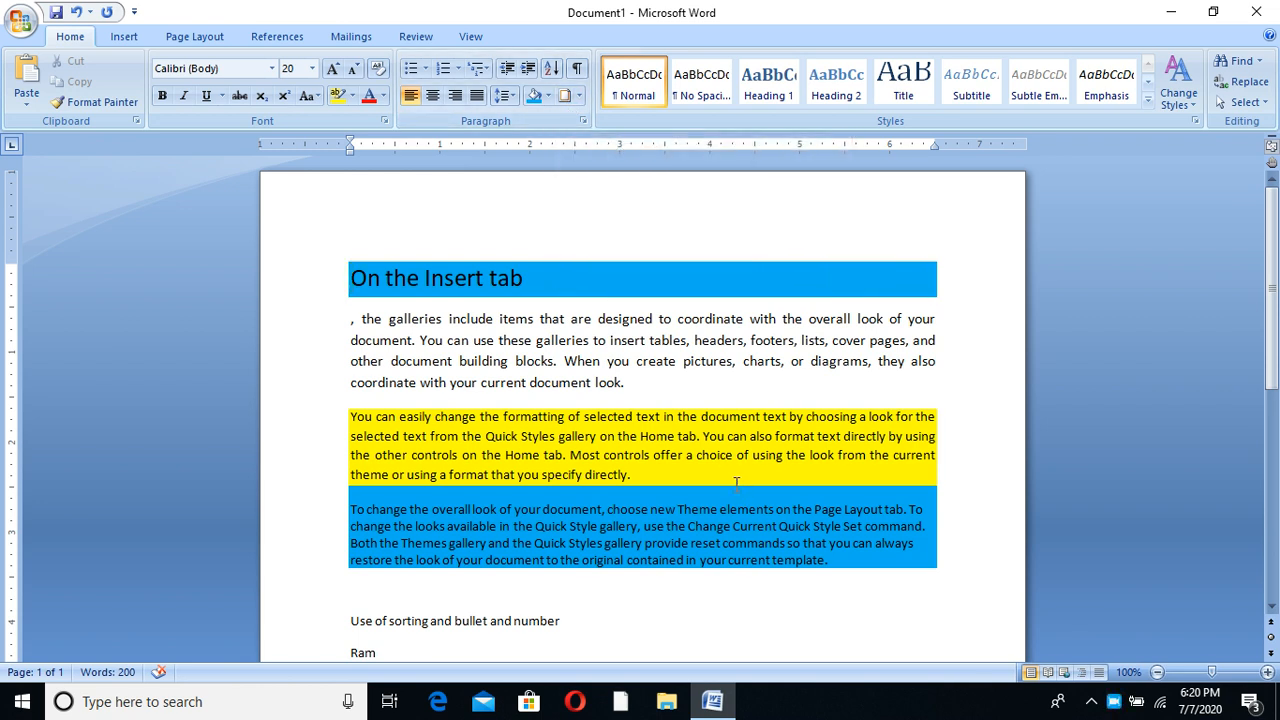
Step: Undo the shading on the heading and both paragraphs, keeping the space before the "You can easily change" paragraph
{"action": "key", "text": "ctrl+z"}
{"action": "key", "text": "ctrl+z"}
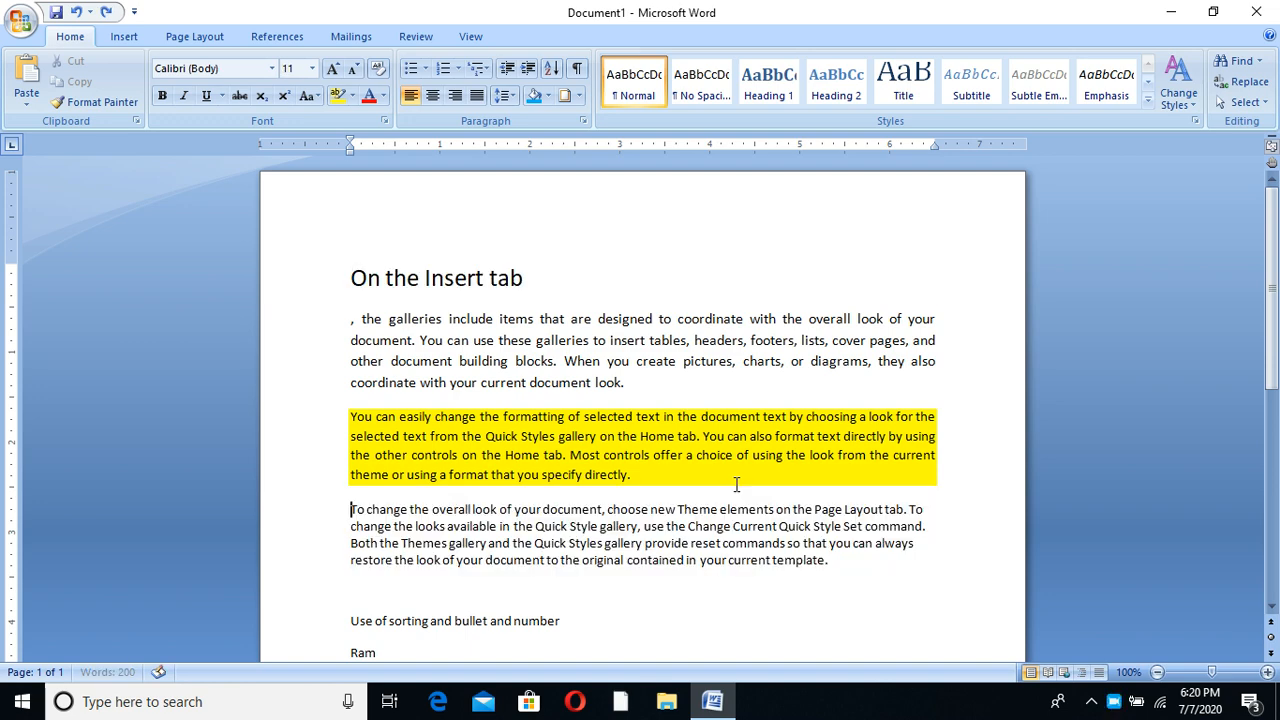
{"action": "key", "text": "ctrl+z"}
{"action": "key", "text": "ctrl+z"}
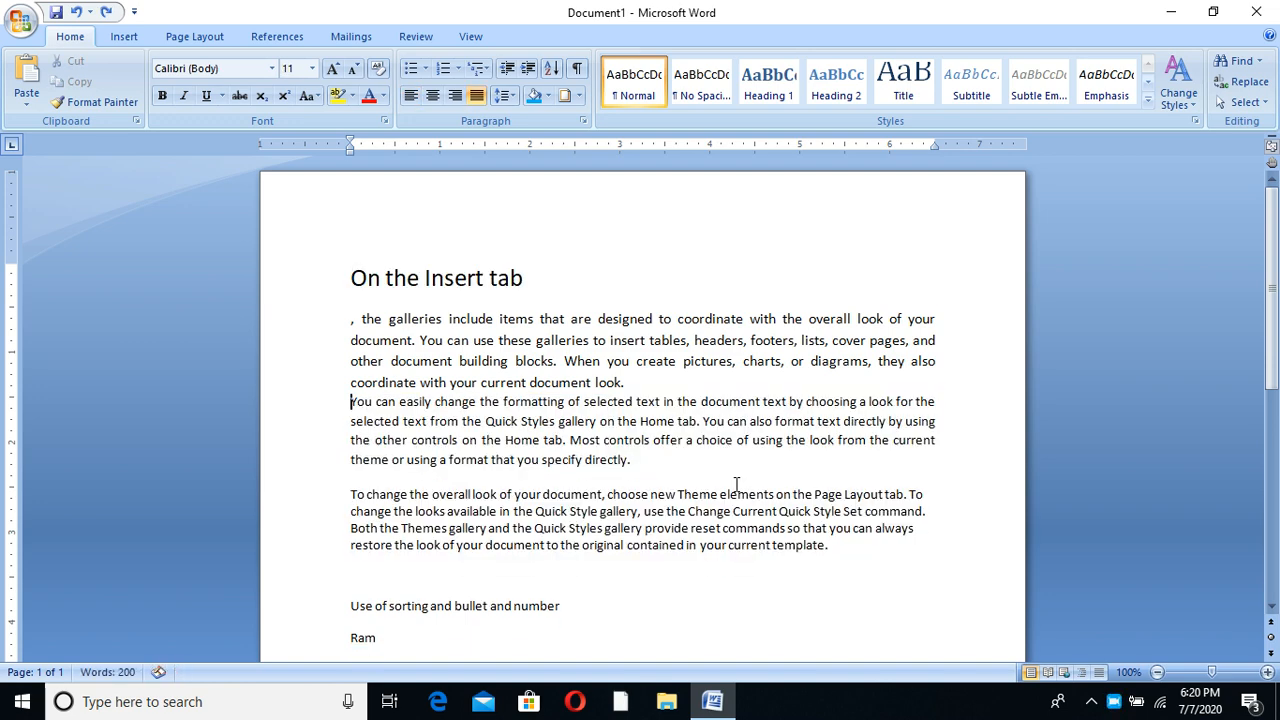
{"action": "key", "text": "ctrl+y"}
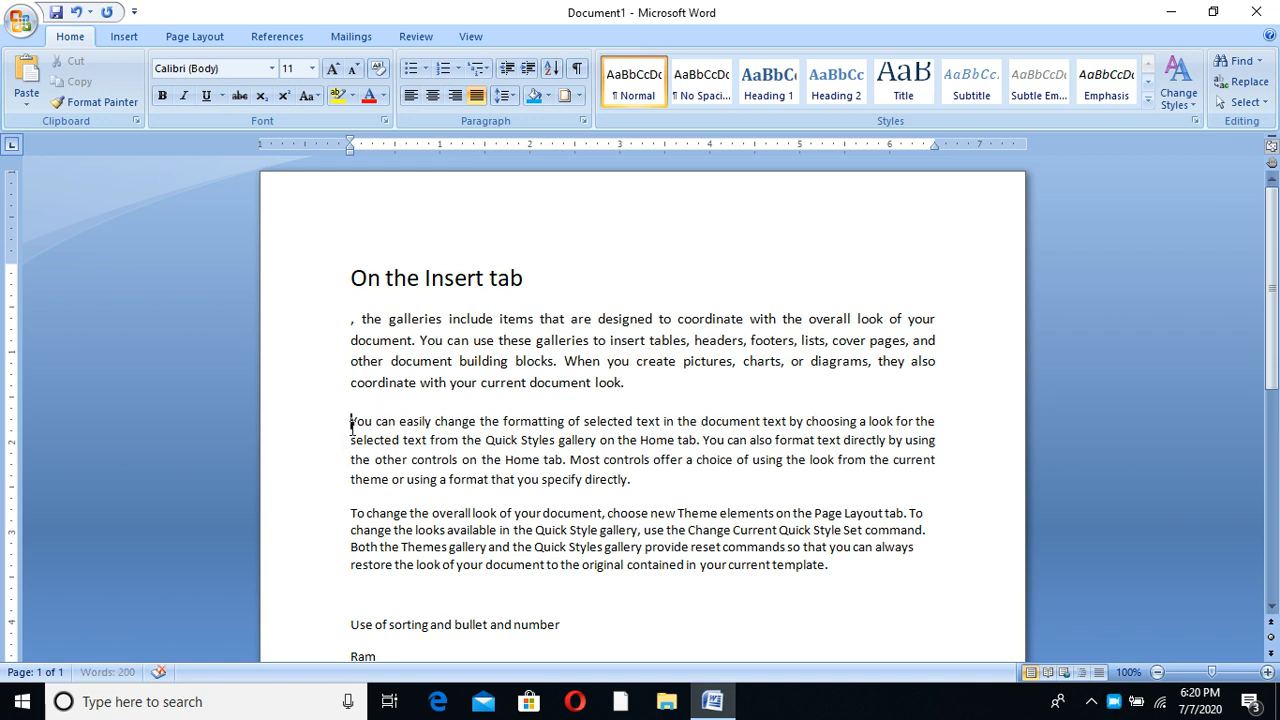
Step: Add a red 3 pt triple-line box border around the "You can easily change" paragraph
{"action": "left_click_drag", "start_coordinate": [340, 423], "coordinate": [551, 483]}
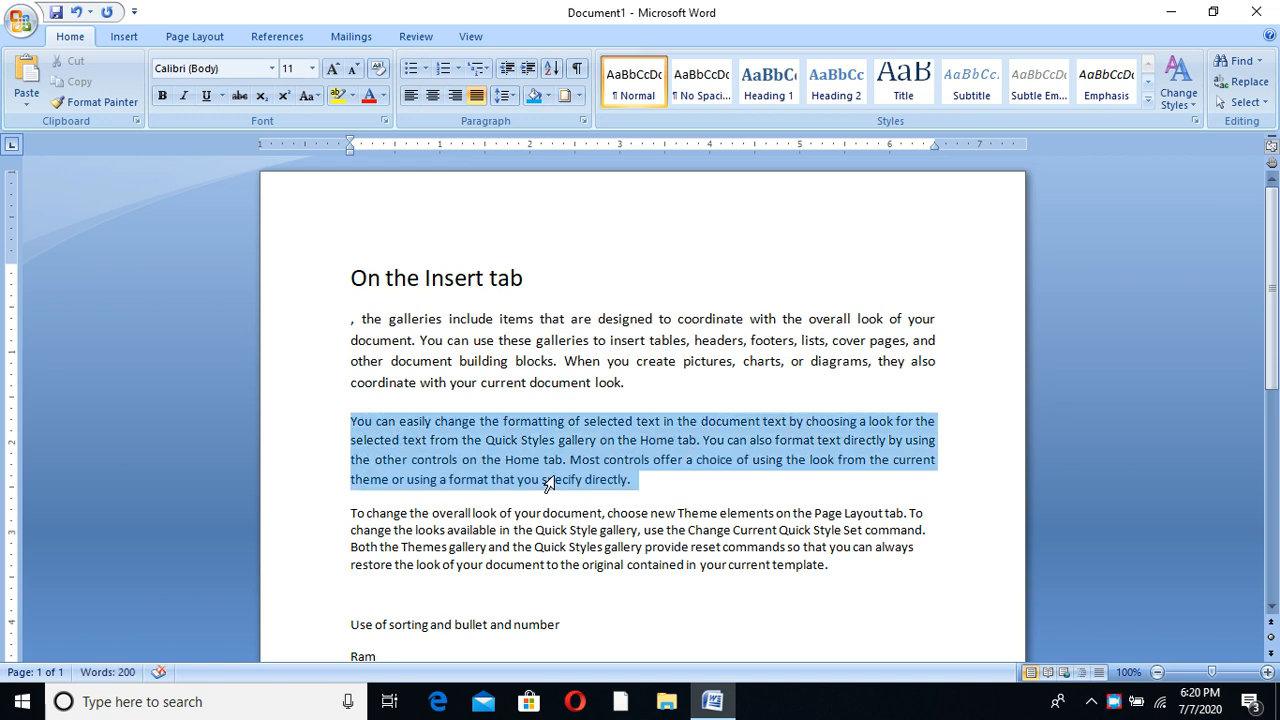
{"action": "left_click", "coordinate": [579, 96]}
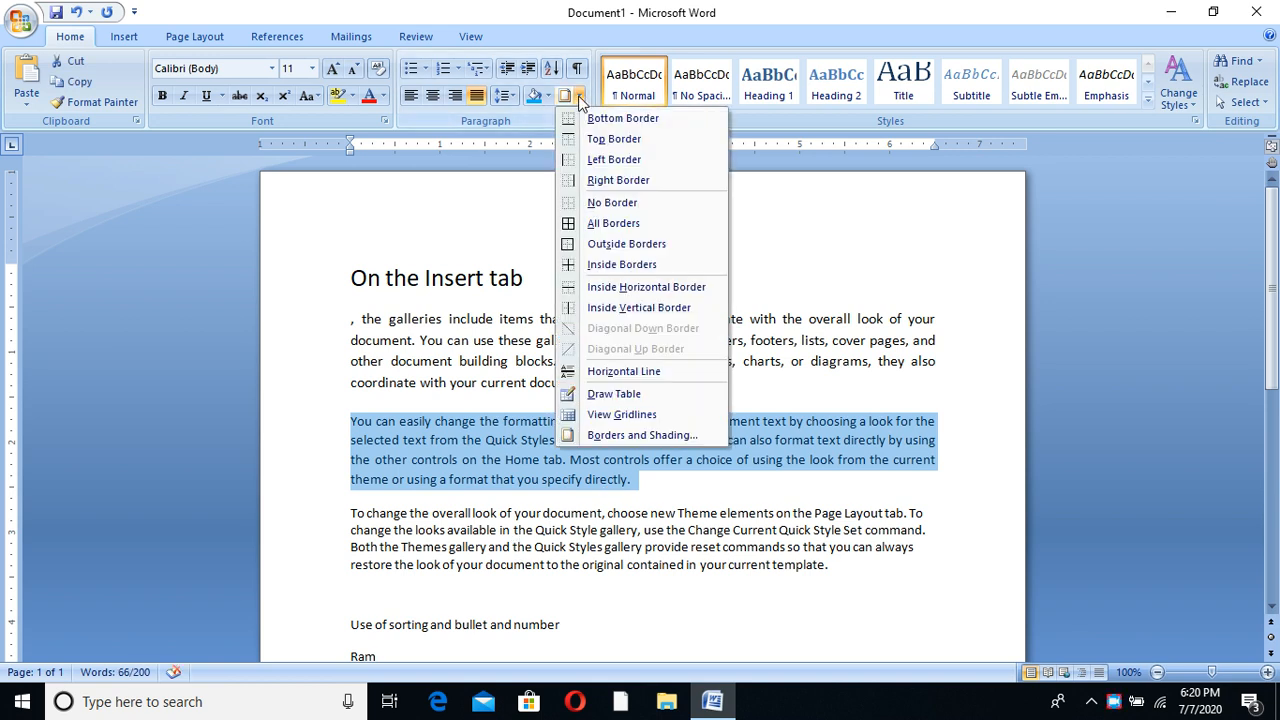
{"action": "left_click", "coordinate": [666, 440]}
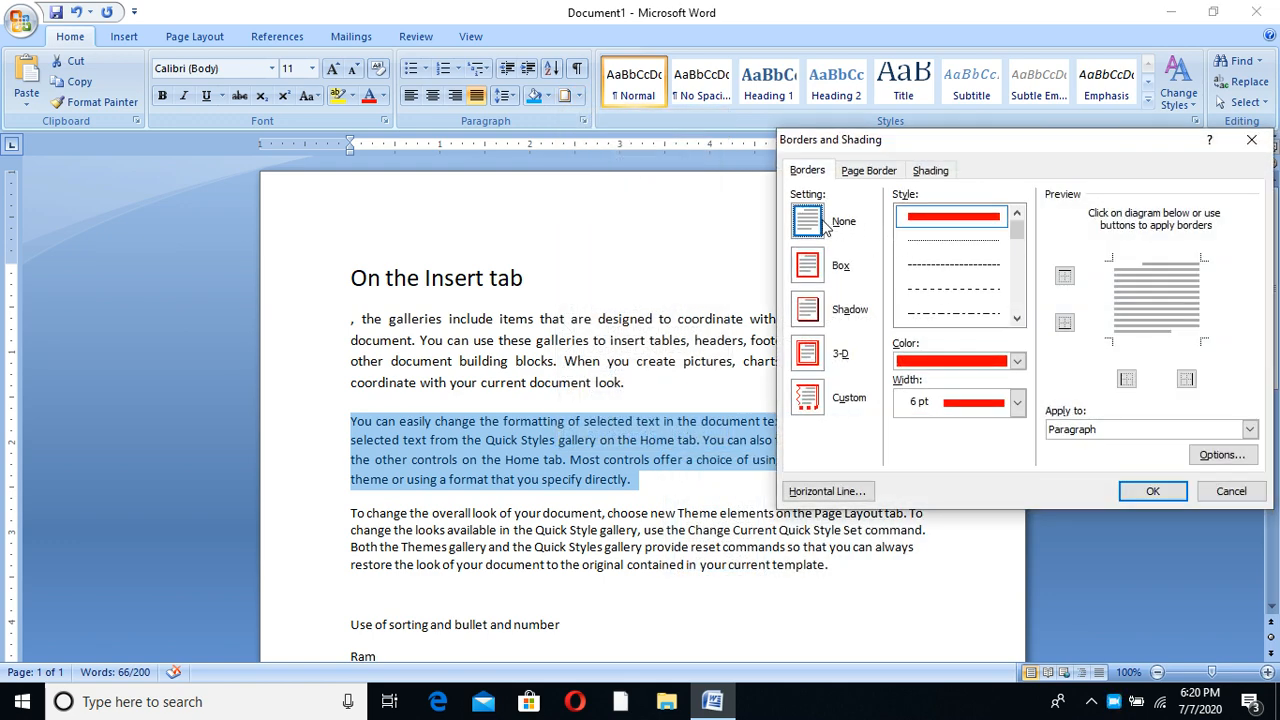
{"action": "left_click", "coordinate": [809, 263]}
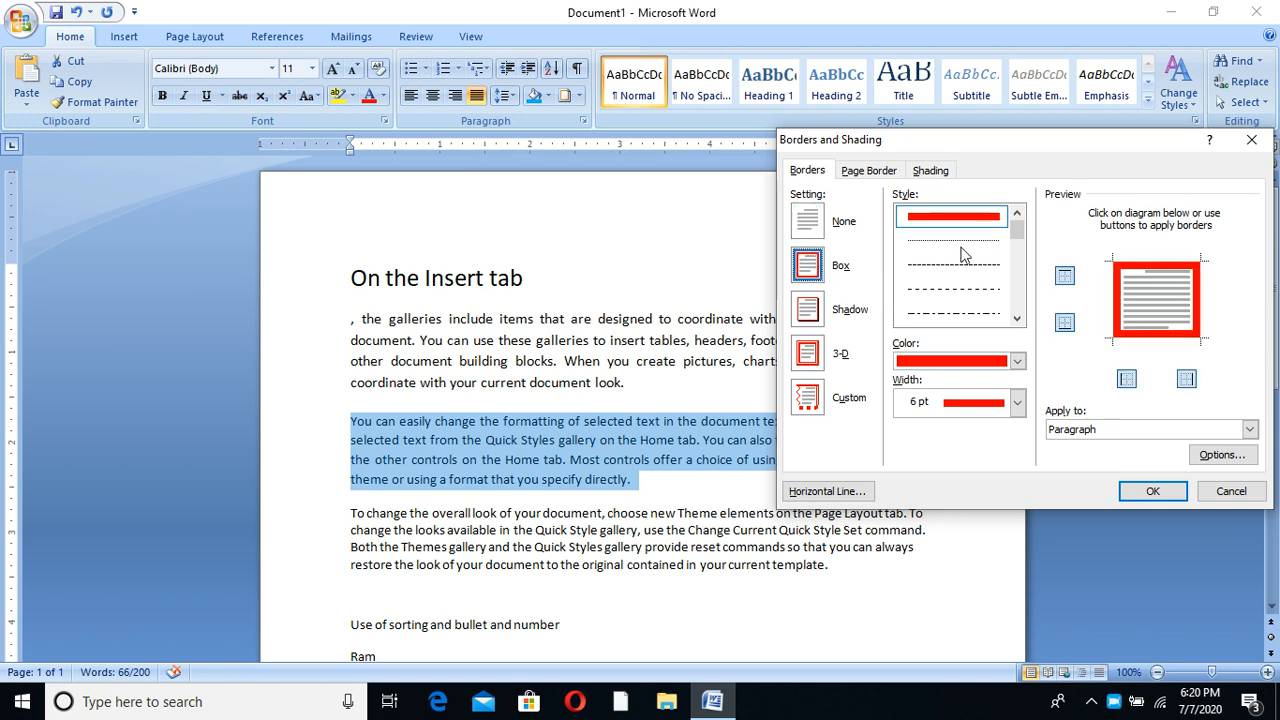
{"action": "left_click_drag", "start_coordinate": [1022, 238], "coordinate": [1015, 287]}
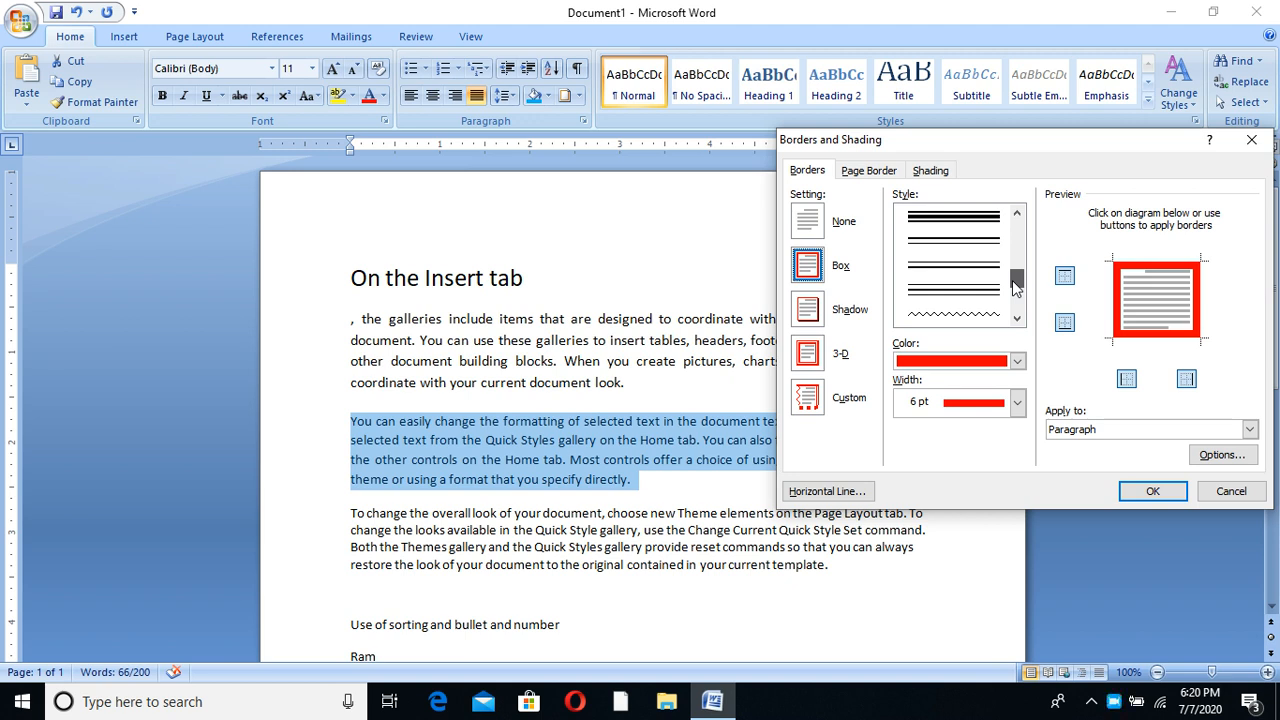
{"action": "left_click", "coordinate": [940, 226]}
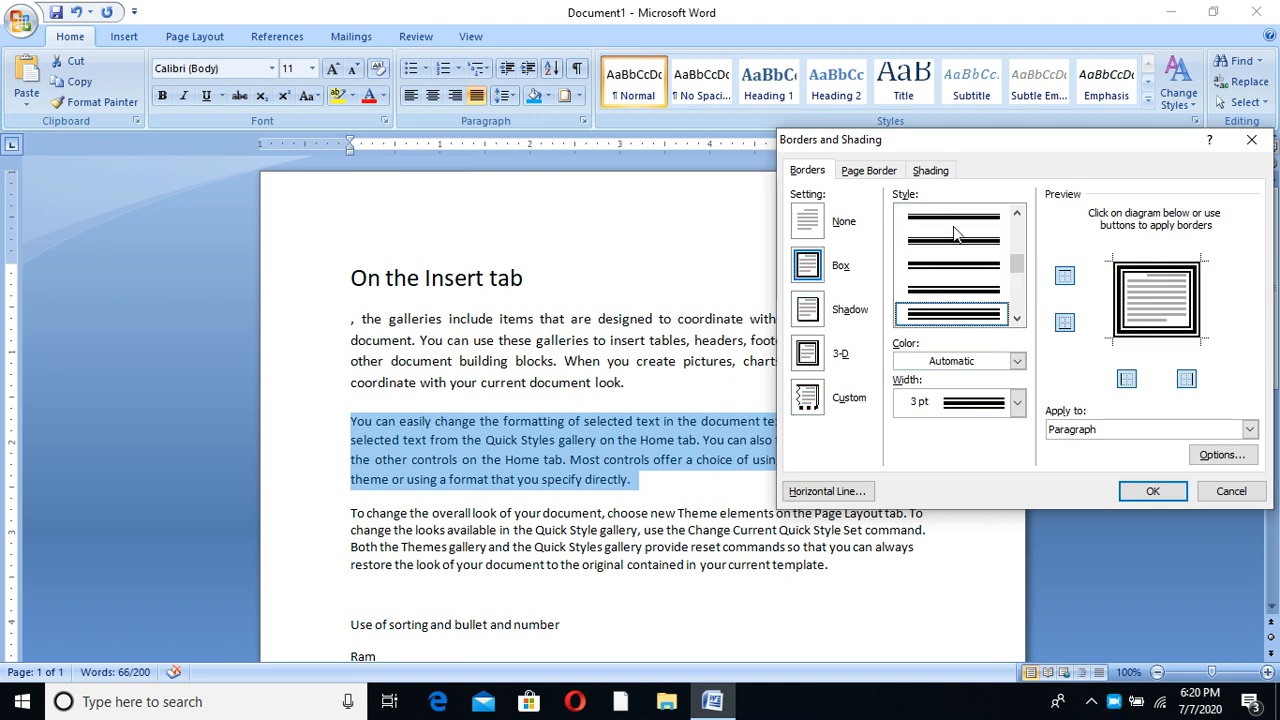
{"action": "left_click", "coordinate": [1013, 363]}
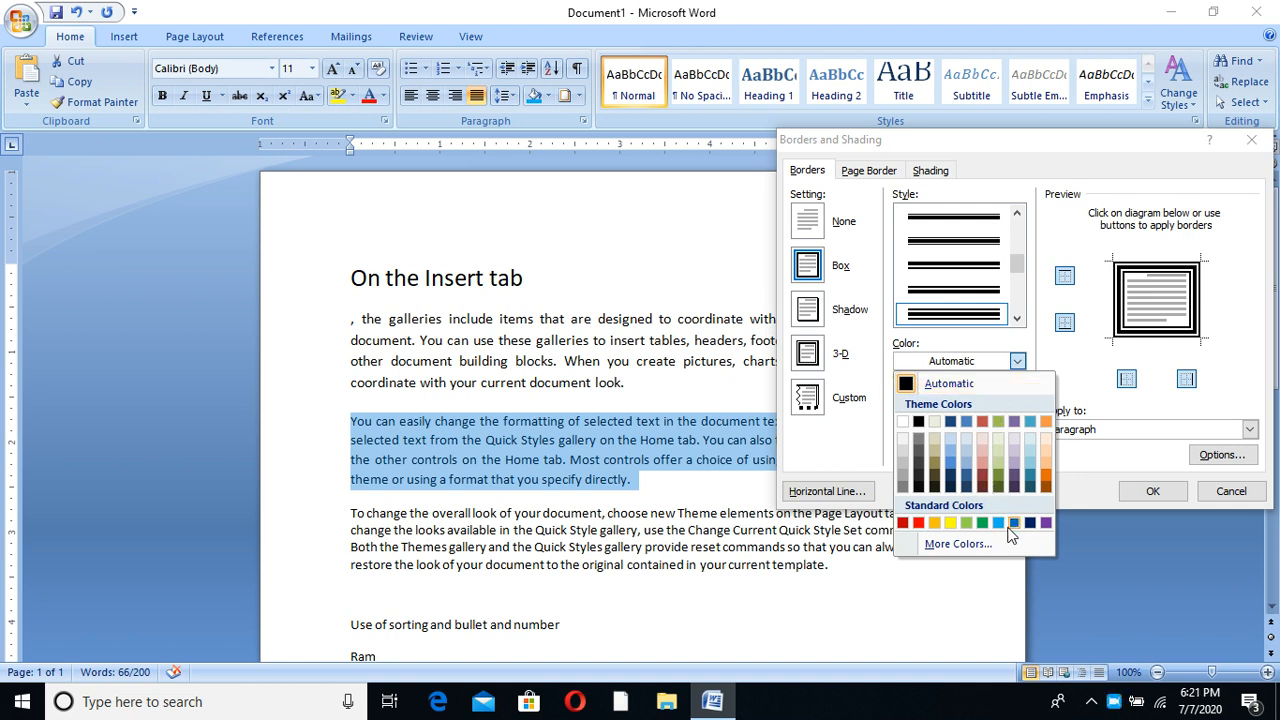
{"action": "left_click", "coordinate": [918, 523]}
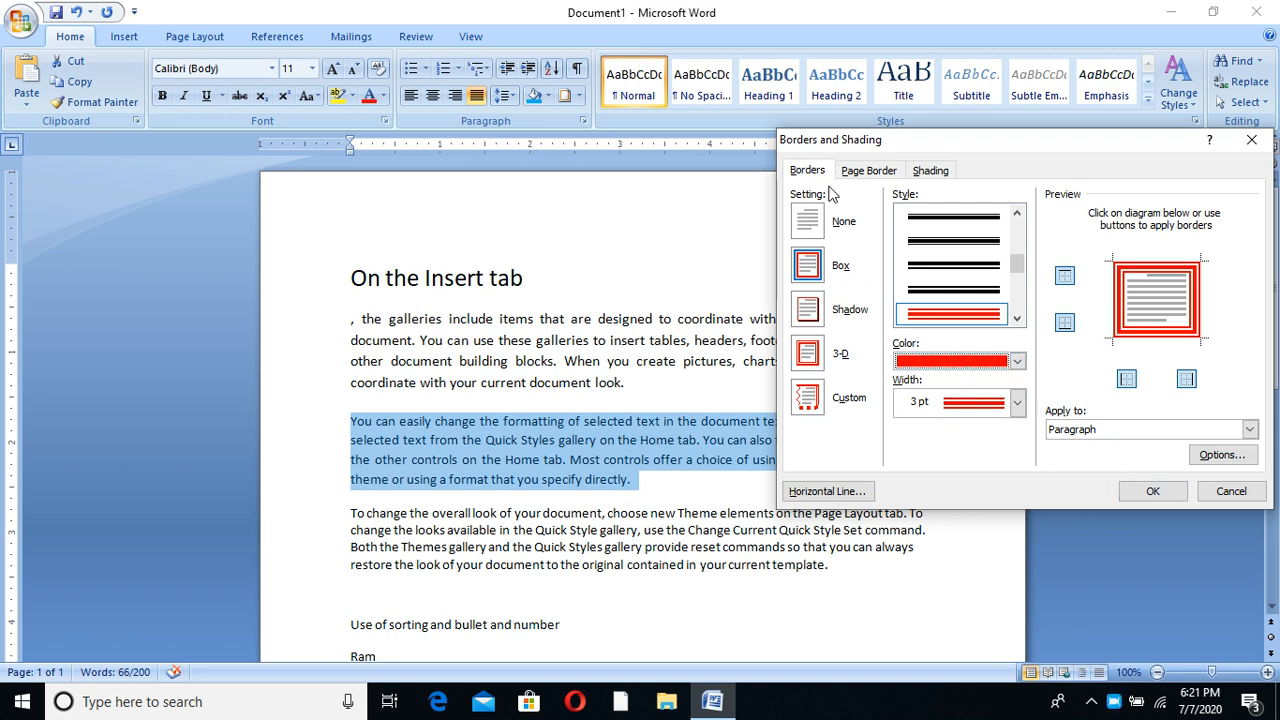
{"action": "left_click", "coordinate": [1142, 491]}
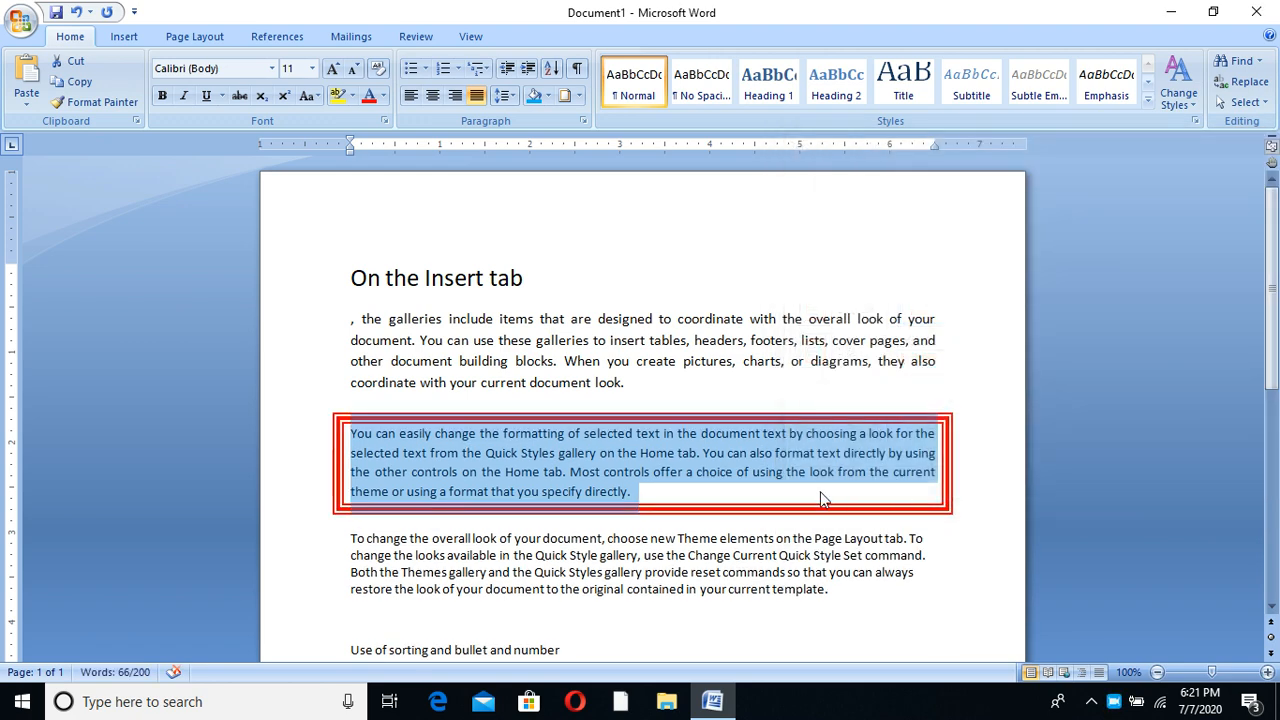
Step: Add a light blue 1½ pt shadow border around the "To change the overall look" paragraph
{"action": "left_click", "coordinate": [352, 537]}
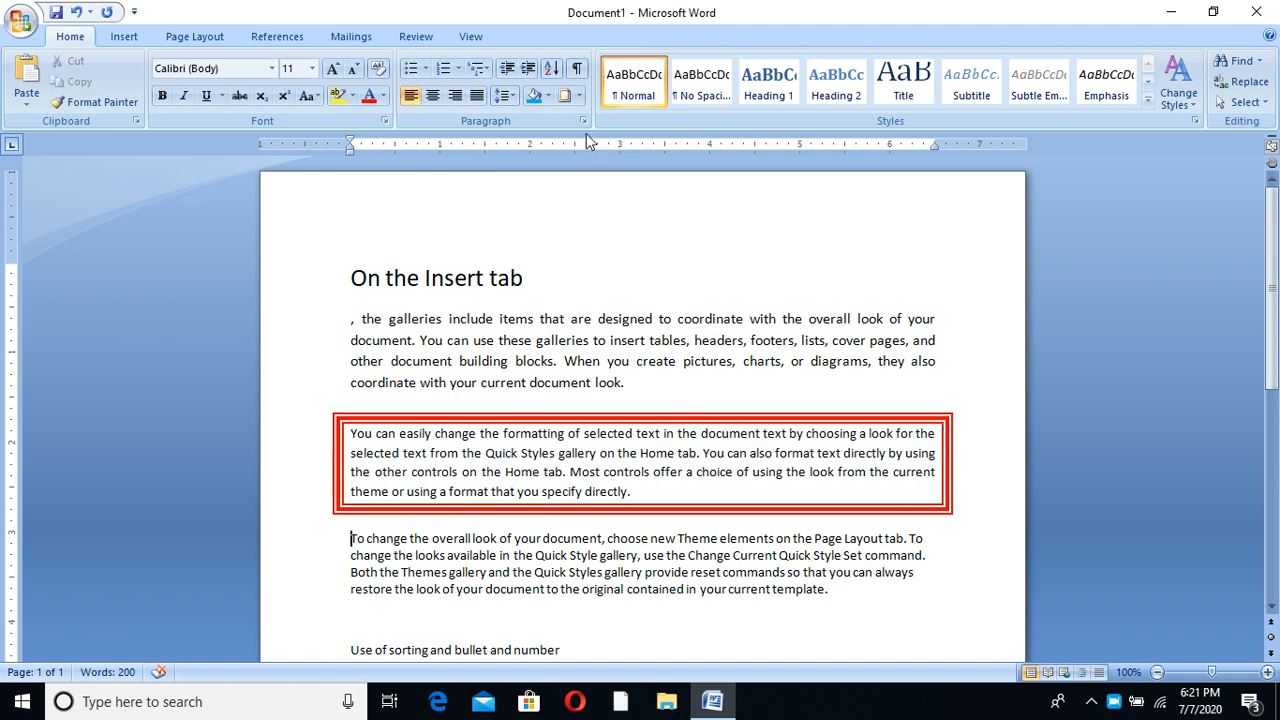
{"action": "left_click", "coordinate": [565, 95]}
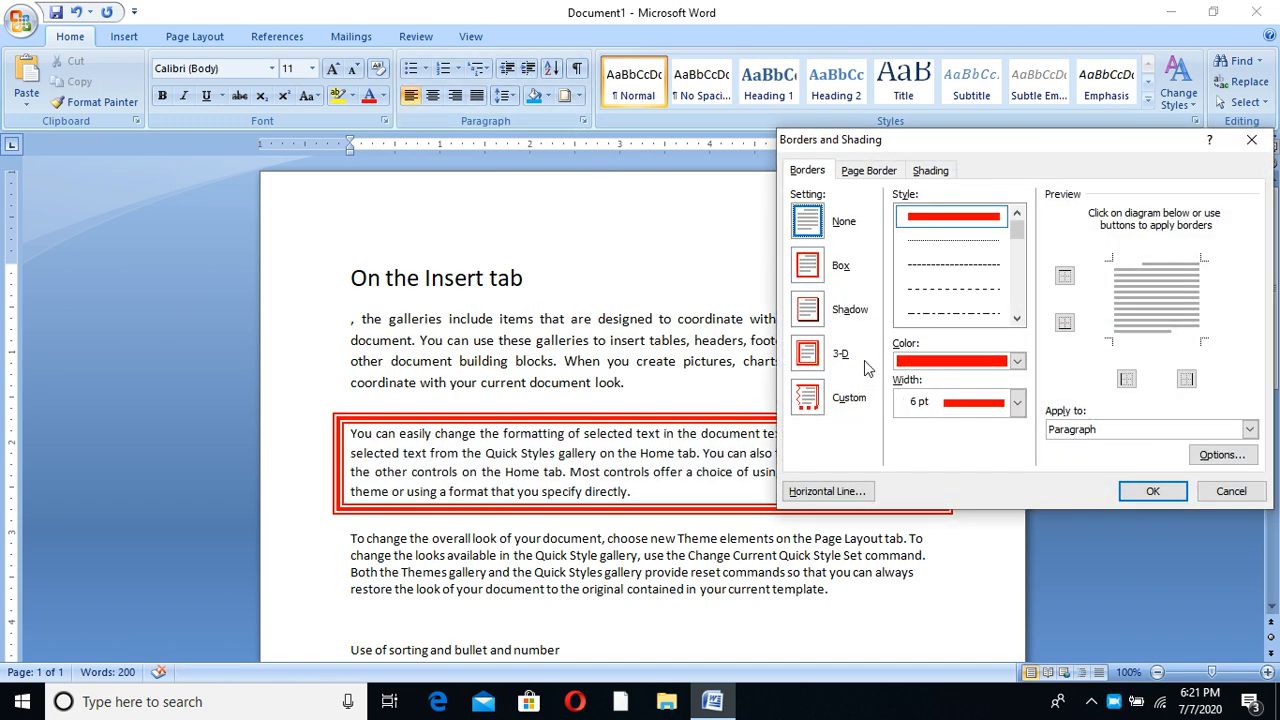
{"action": "left_click", "coordinate": [812, 310]}
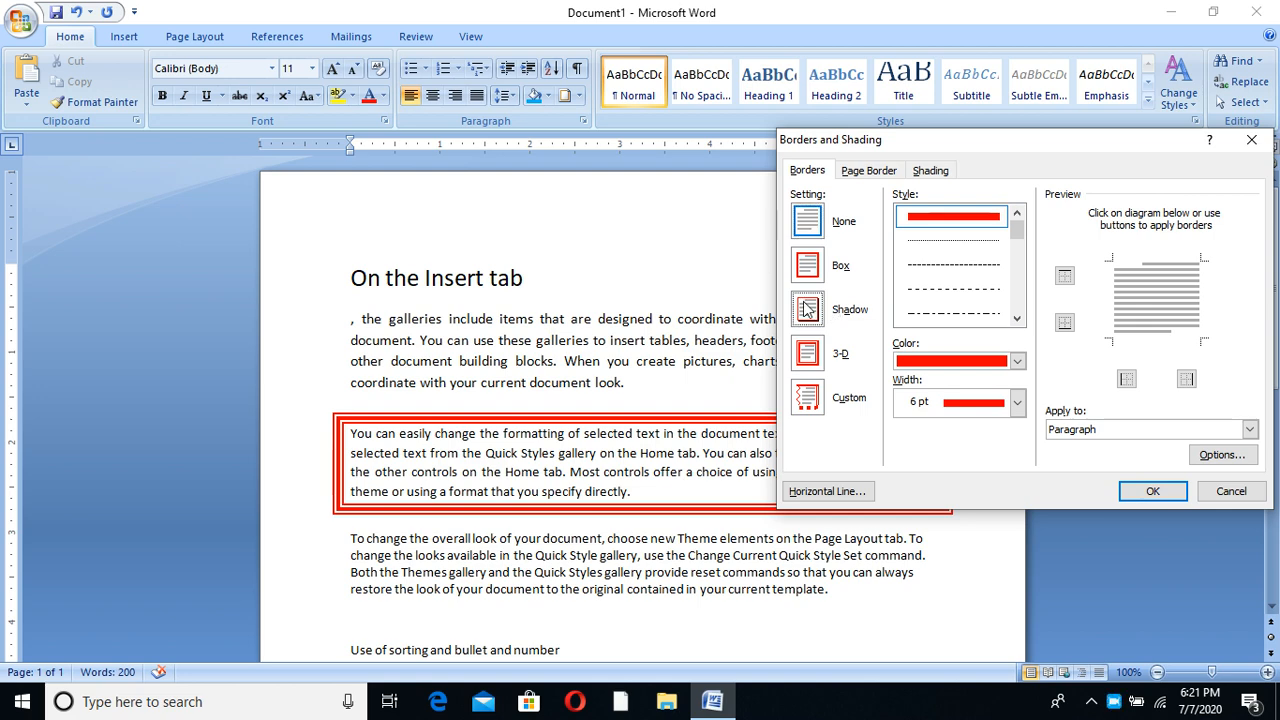
{"action": "left_click", "coordinate": [1017, 361]}
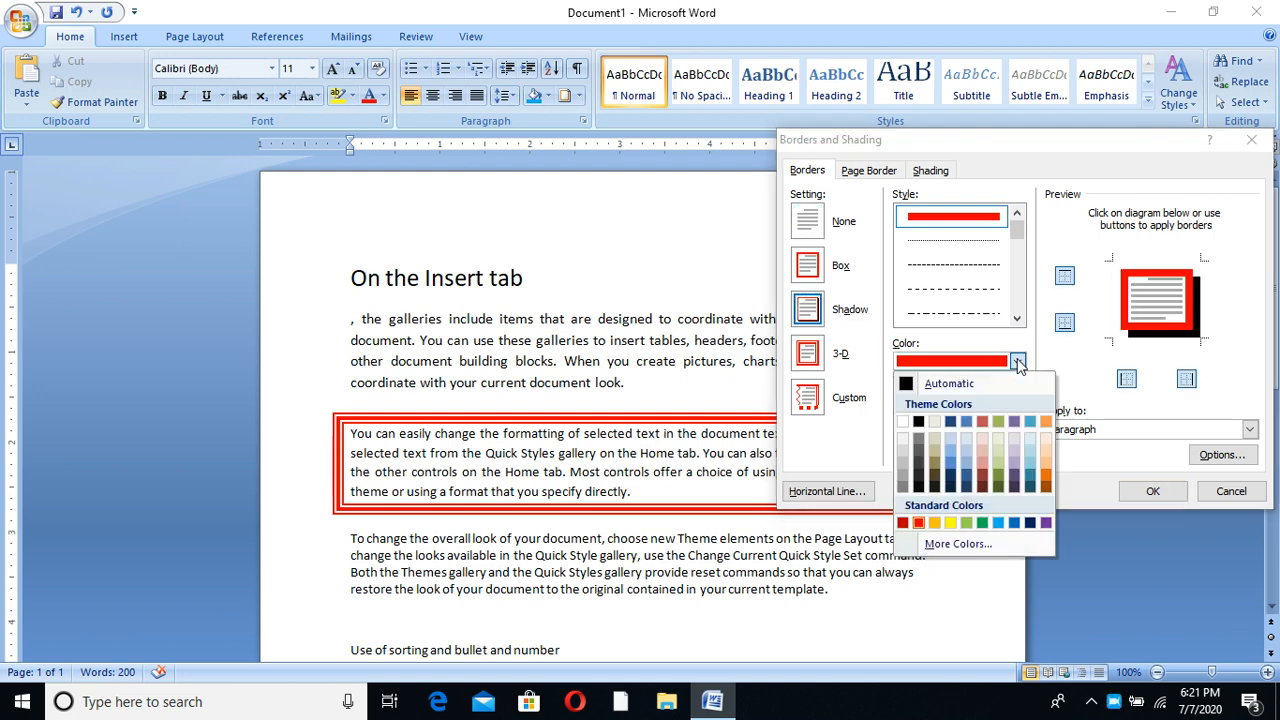
{"action": "left_click", "coordinate": [1017, 361]}
{"action": "left_click", "coordinate": [1013, 359]}
{"action": "left_click", "coordinate": [998, 522]}
{"action": "left_click", "coordinate": [1017, 402]}
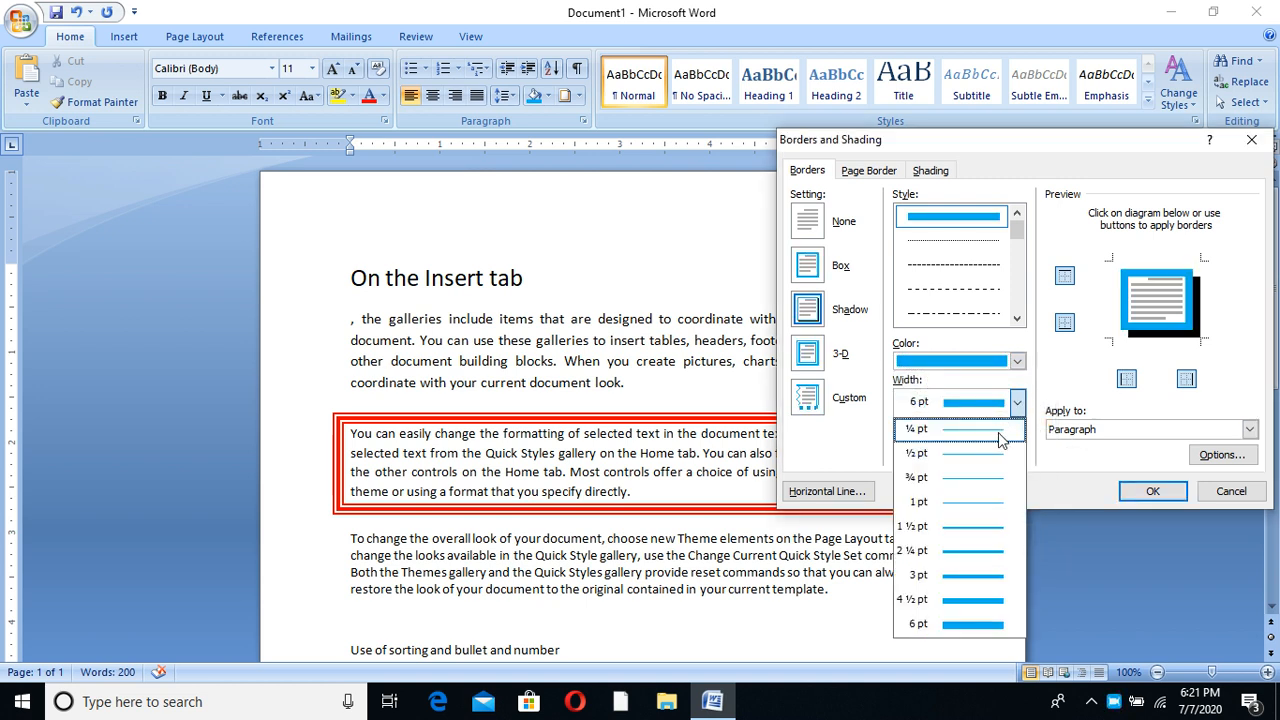
{"action": "left_click", "coordinate": [990, 526]}
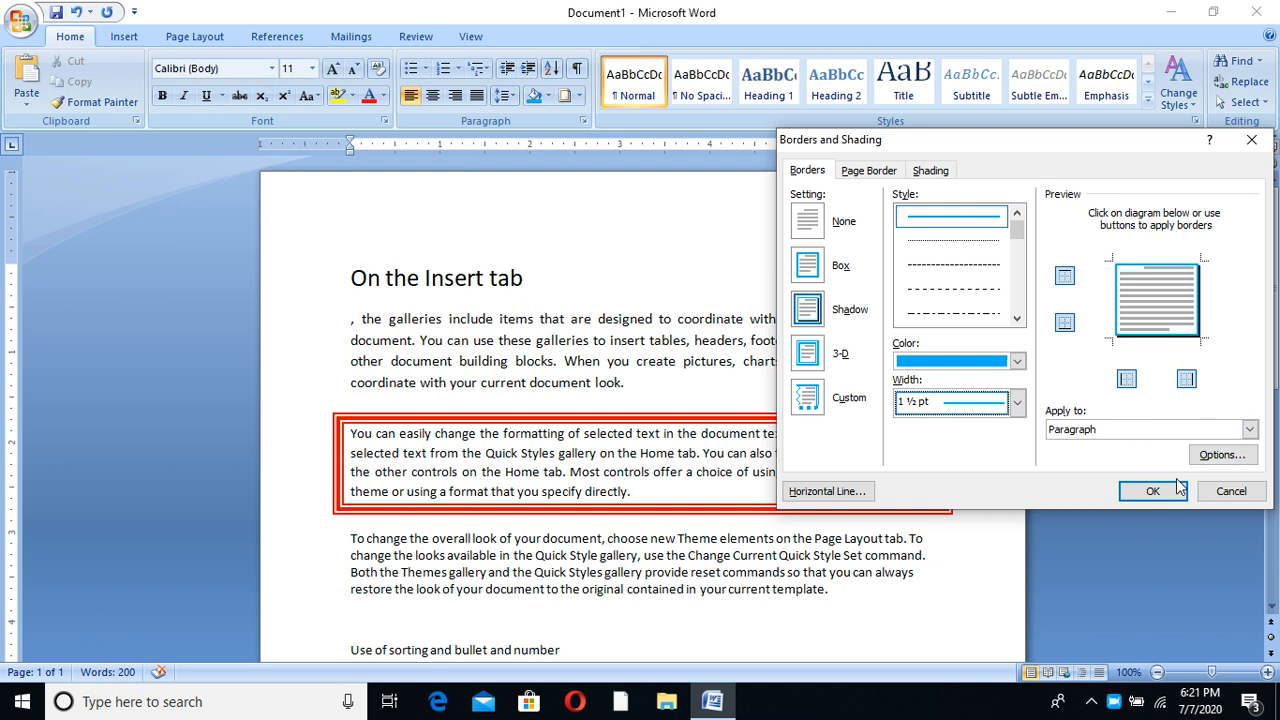
{"action": "left_click", "coordinate": [1153, 494]}
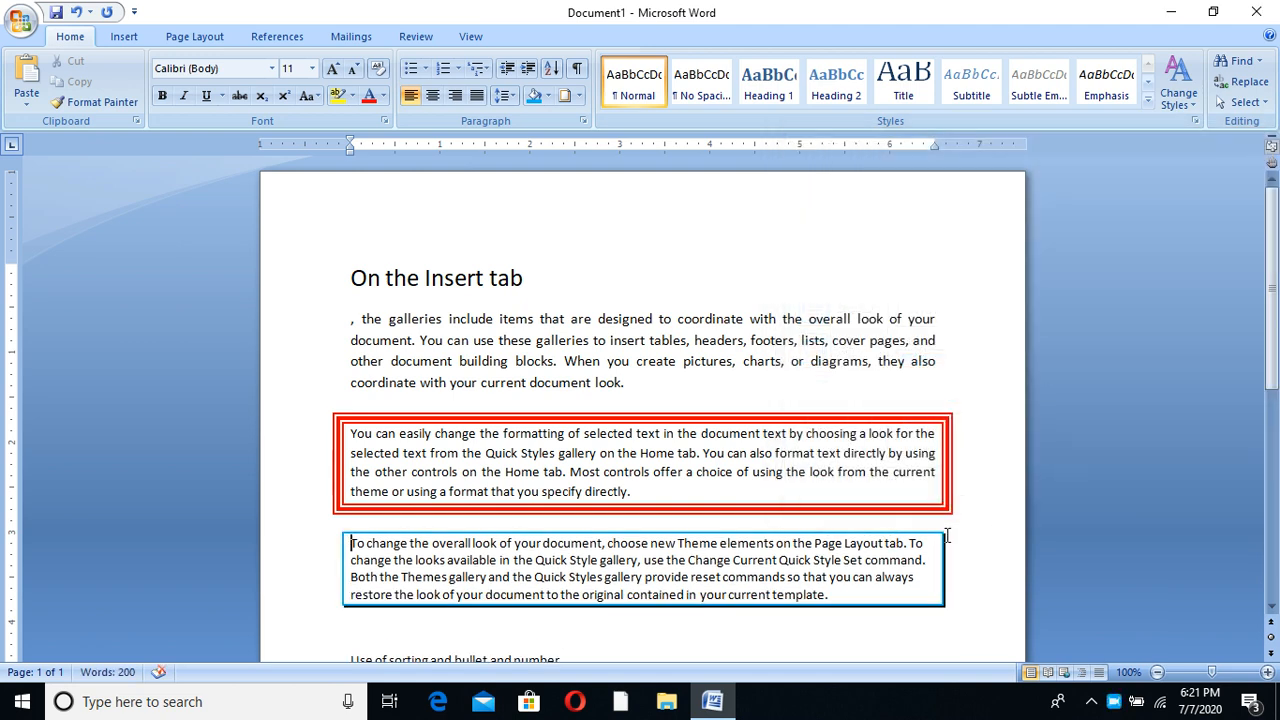
Step: Apply the All Borders option to the "To change the overall look" paragraph
{"action": "scroll", "coordinate": [903, 588], "scroll_direction": "down", "scroll_amount": 1}
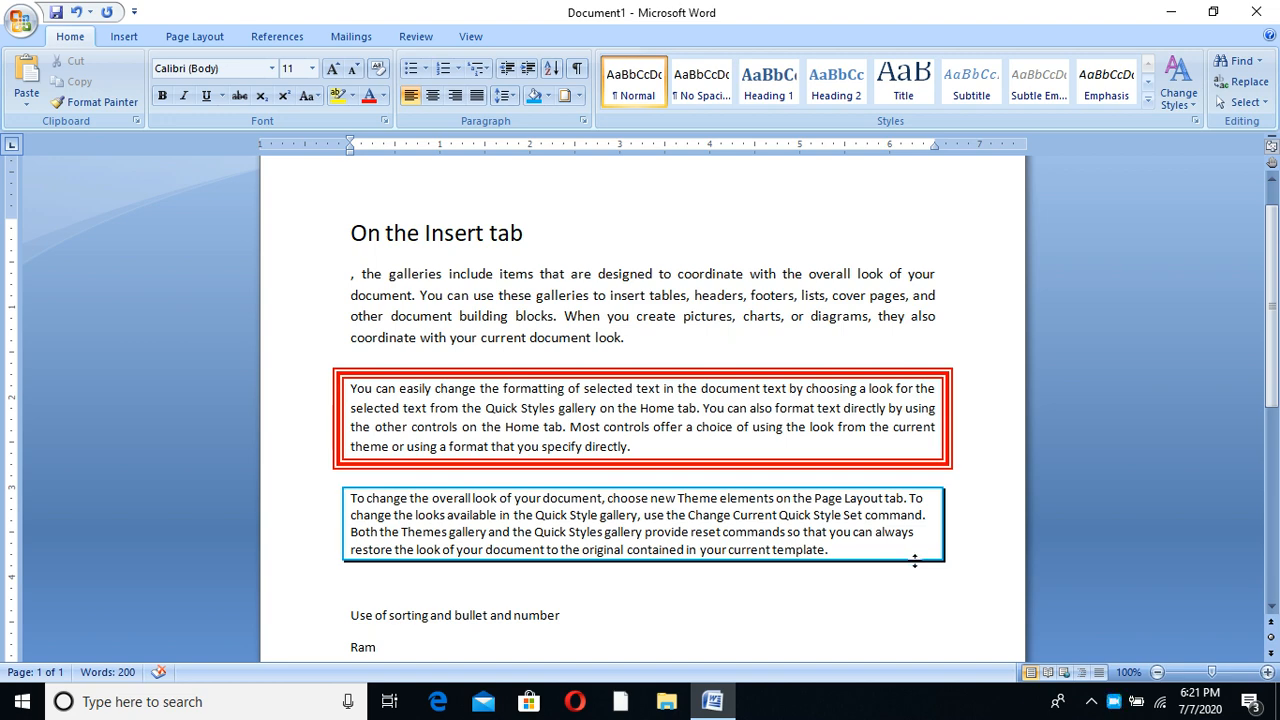
{"action": "left_click", "coordinate": [579, 96]}
{"action": "left_click", "coordinate": [609, 222]}
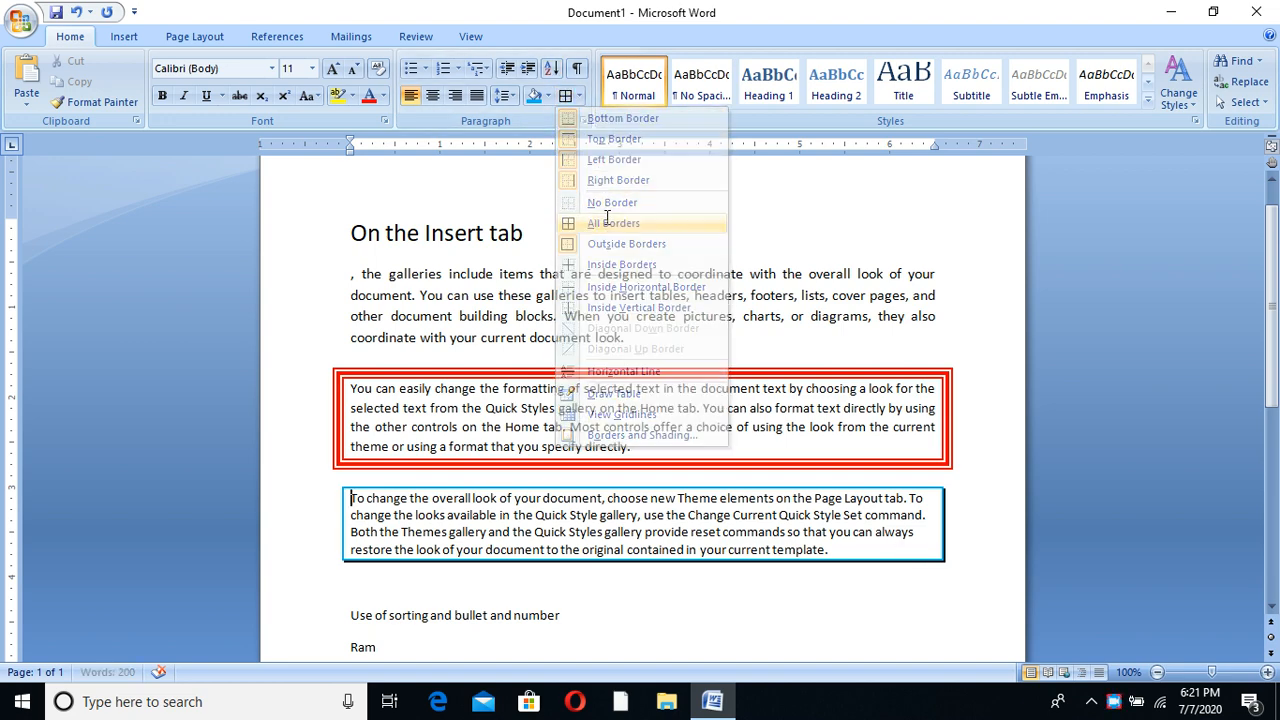
{"action": "left_click", "coordinate": [579, 96]}
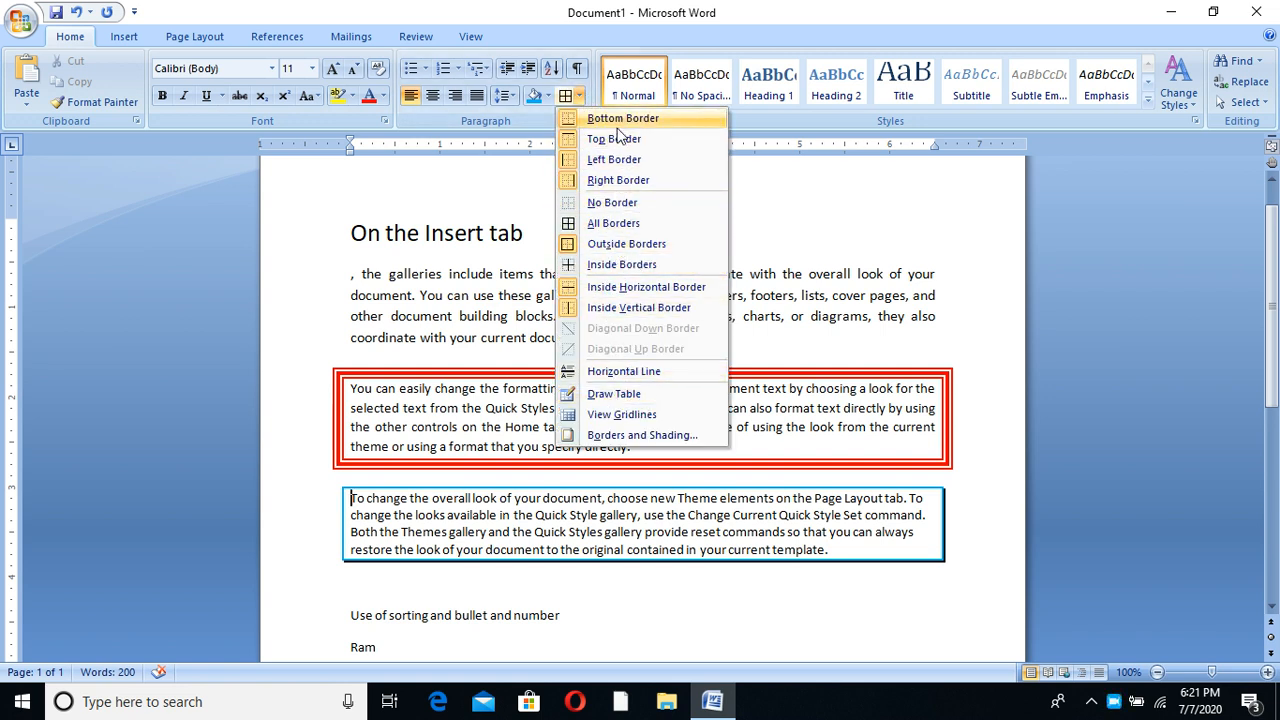
{"action": "left_click", "coordinate": [977, 361]}
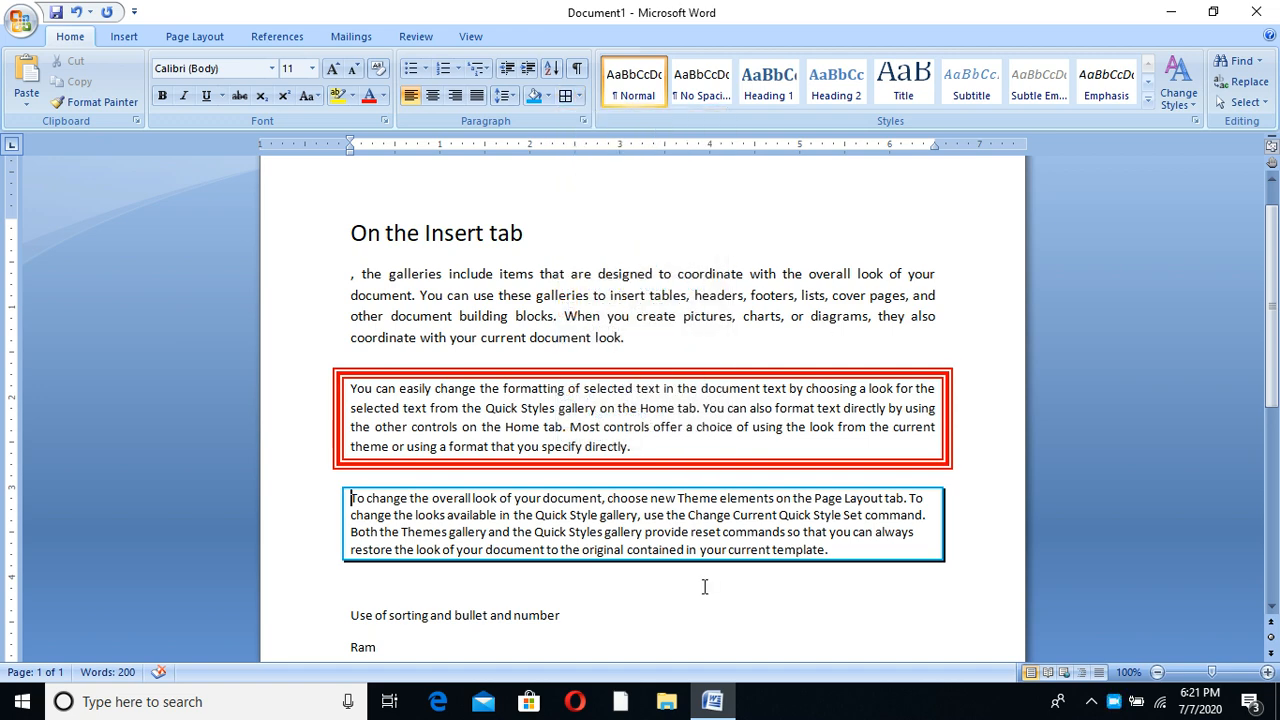
Step: Choose a yellow shading fill for the "To change the overall look" paragraph
{"action": "left_click", "coordinate": [578, 96]}
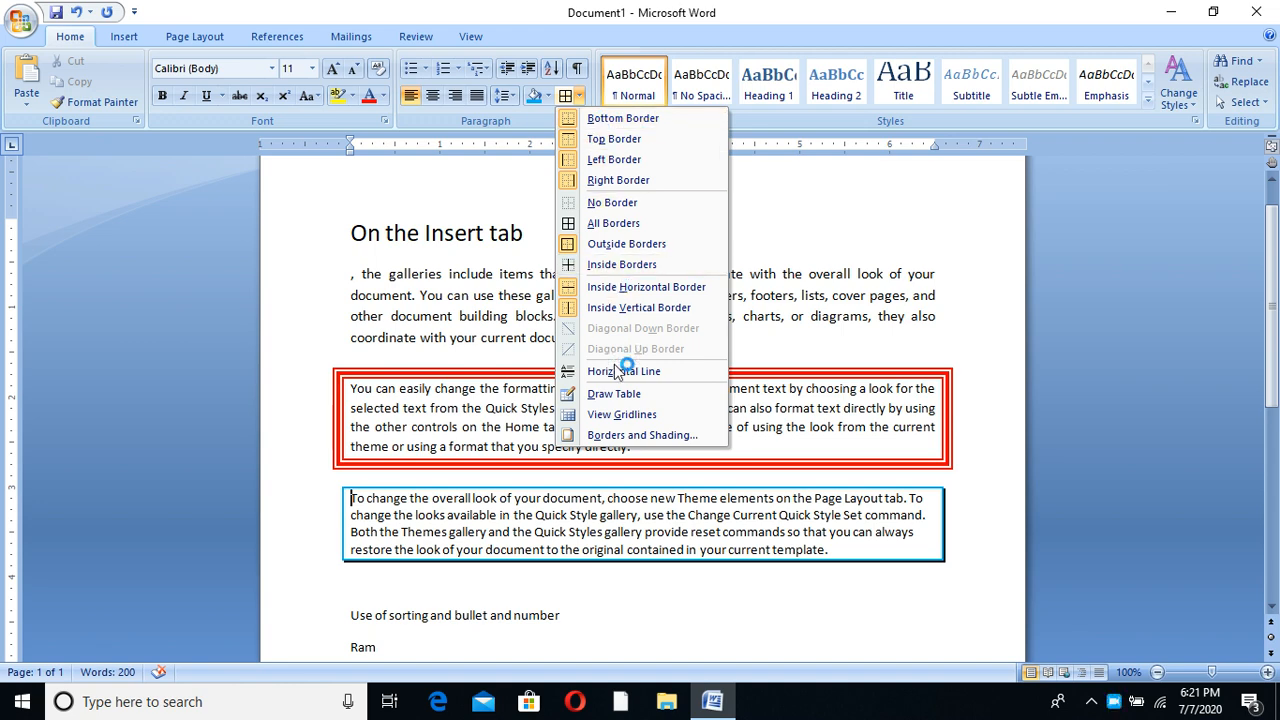
{"action": "left_click", "coordinate": [640, 435]}
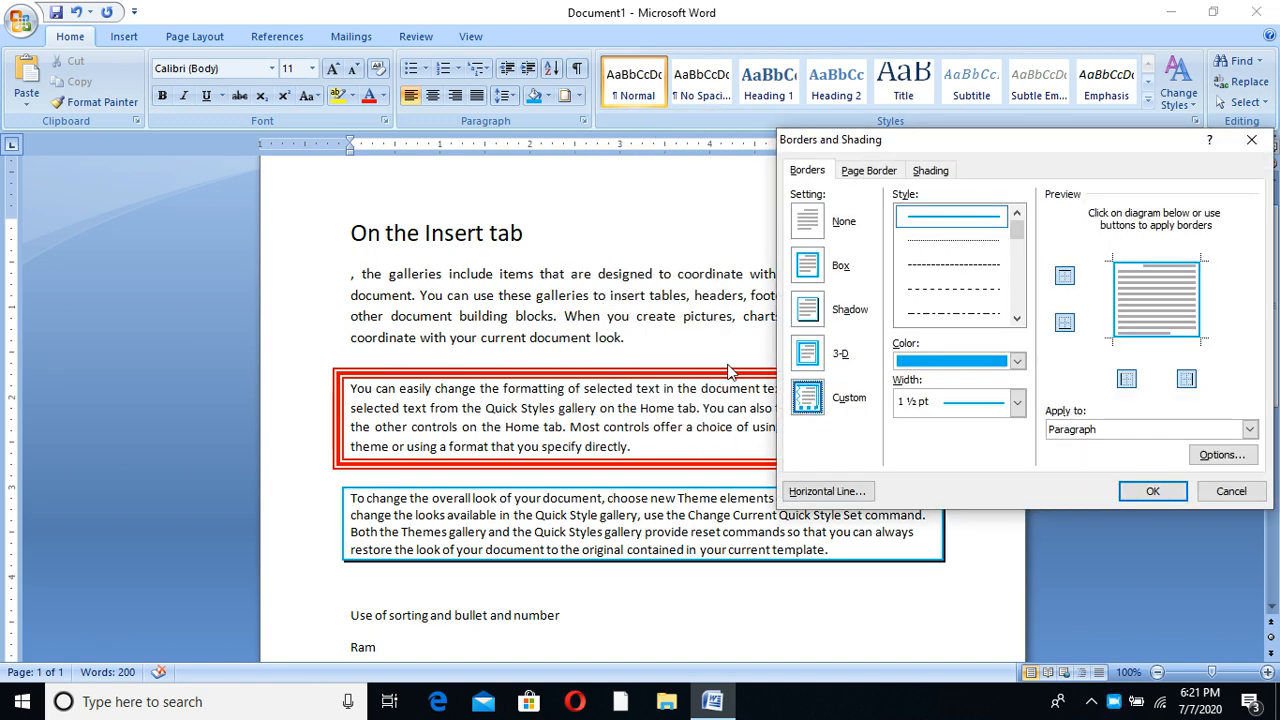
{"action": "left_click", "coordinate": [930, 172]}
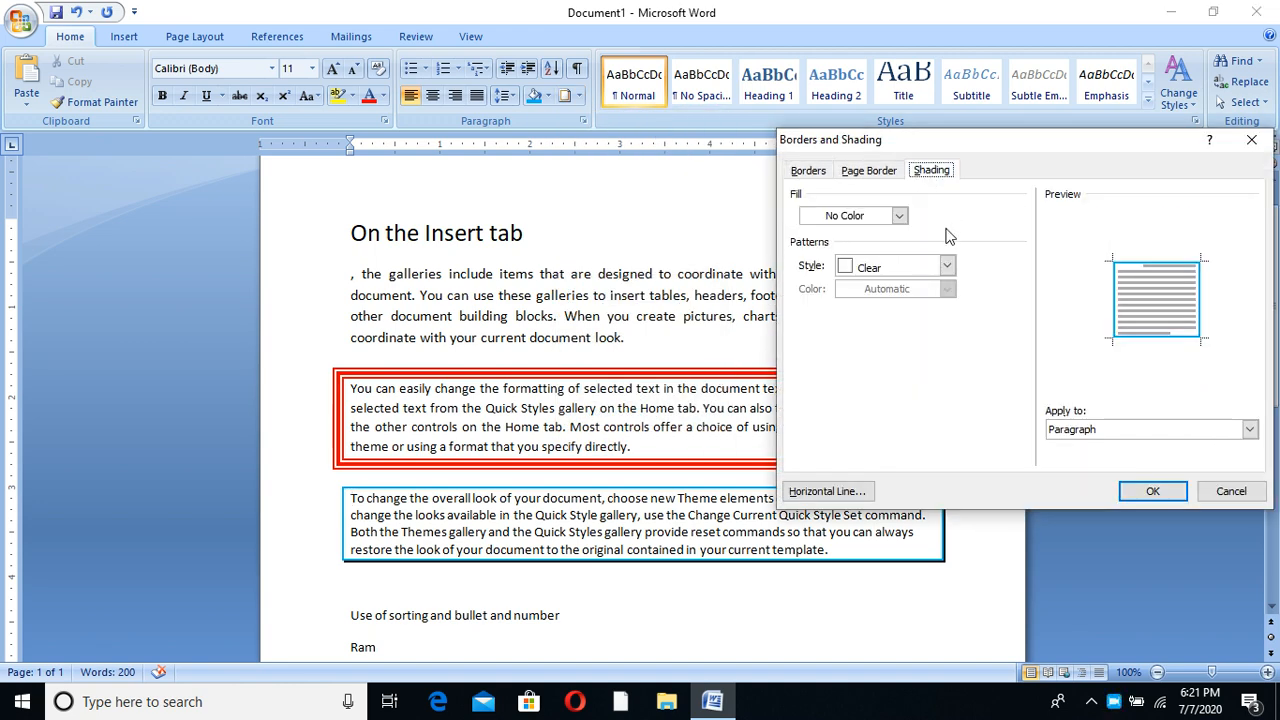
{"action": "left_click", "coordinate": [899, 216]}
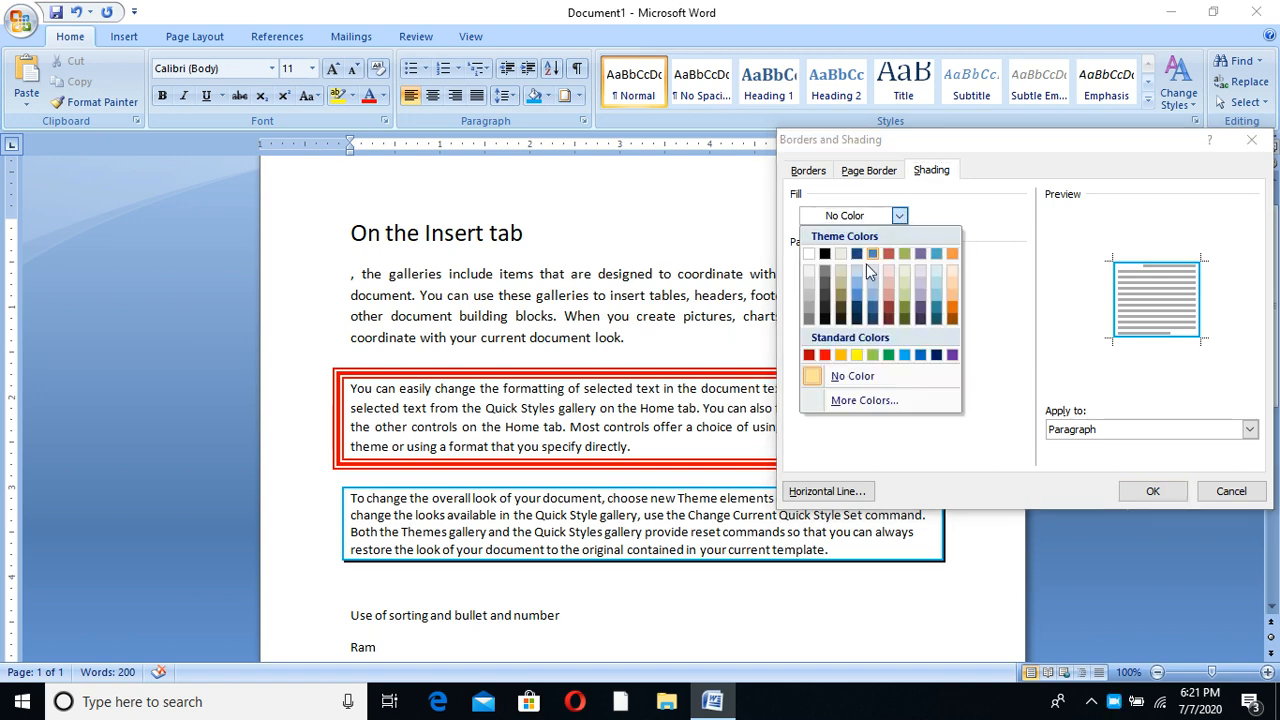
{"action": "left_click", "coordinate": [856, 356]}
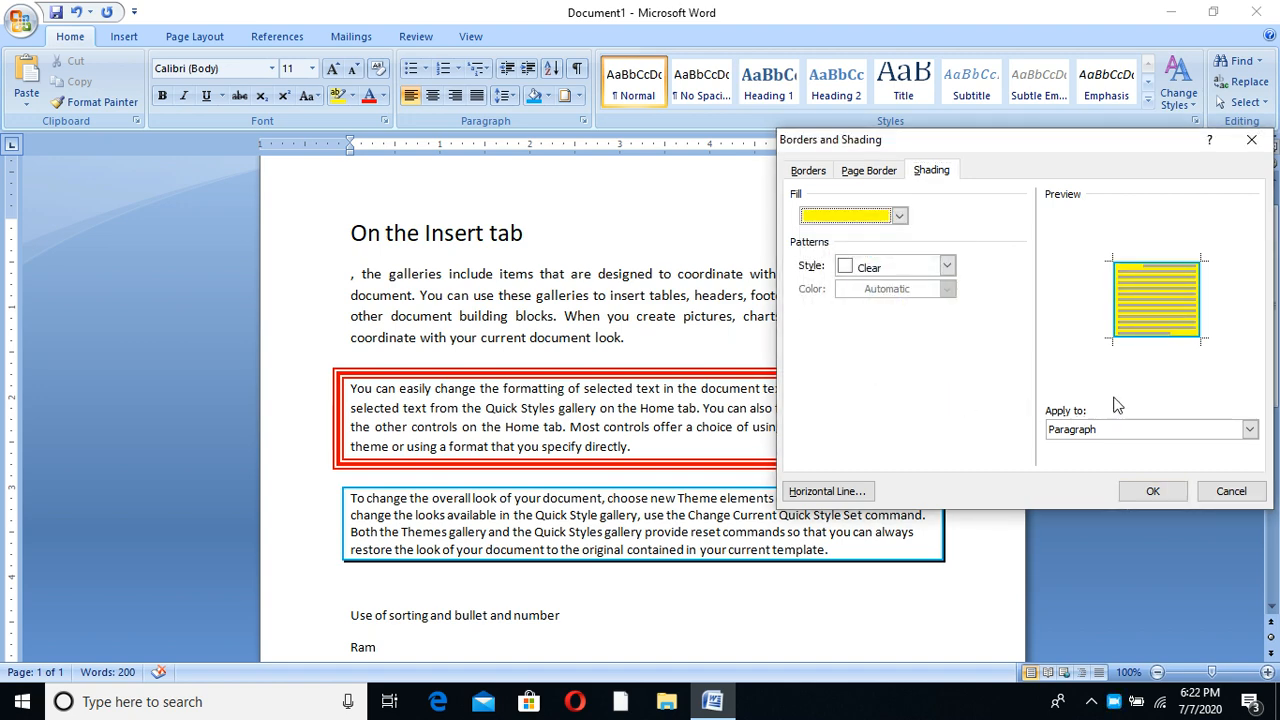
Step: Add a red 6 pt solid 3-D page border to the whole document and apply the border and shading settings
{"action": "left_click", "coordinate": [867, 172]}
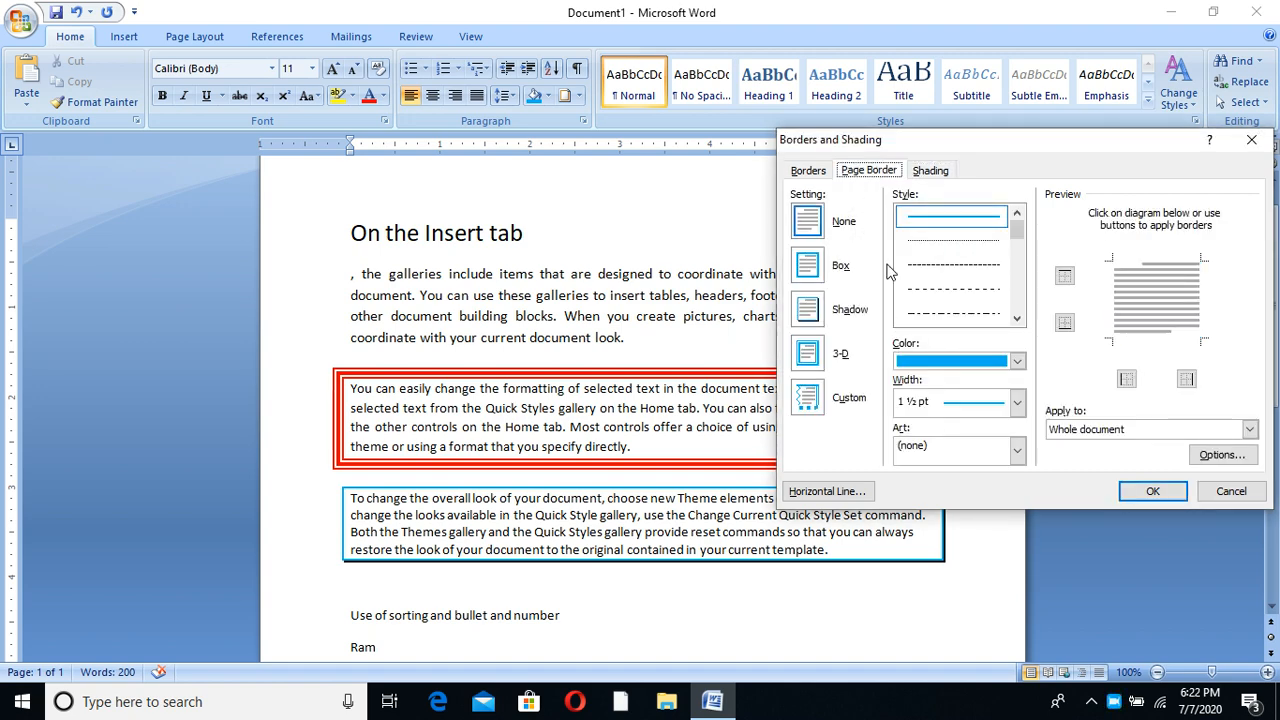
{"action": "scroll", "coordinate": [957, 322], "scroll_direction": "down", "scroll_amount": 1}
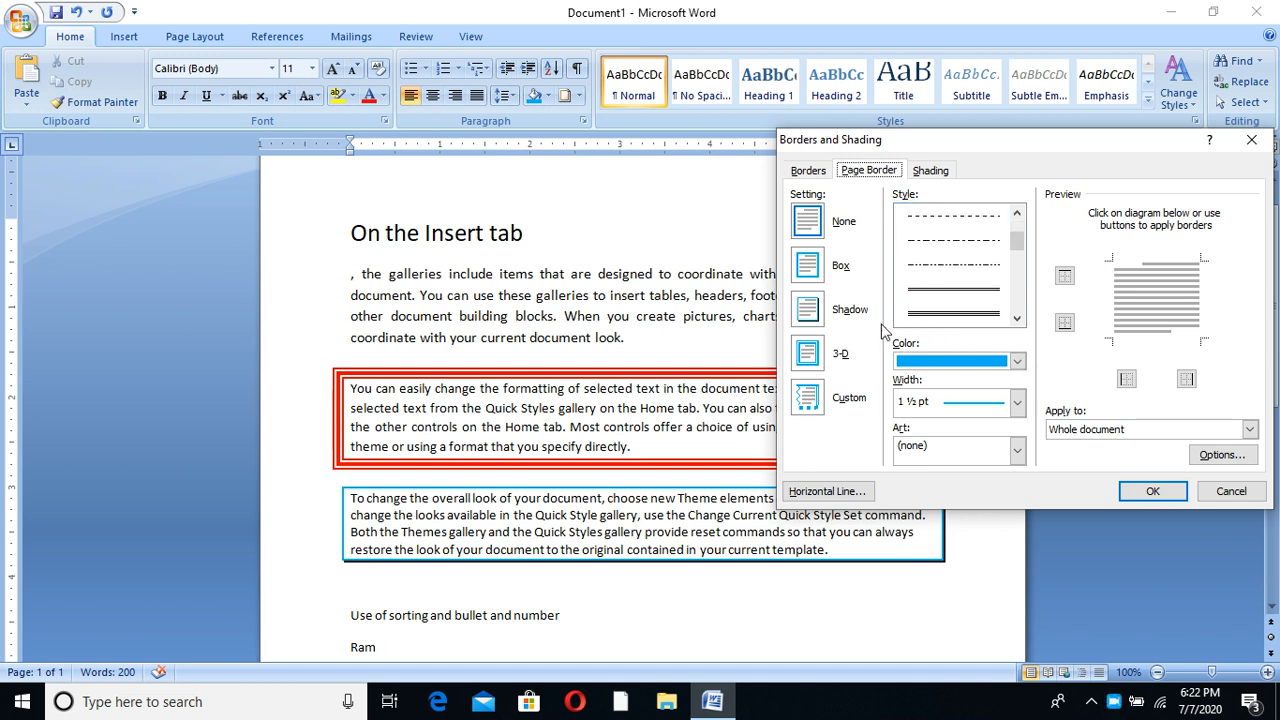
{"action": "left_click", "coordinate": [810, 352]}
{"action": "left_click", "coordinate": [1017, 362]}
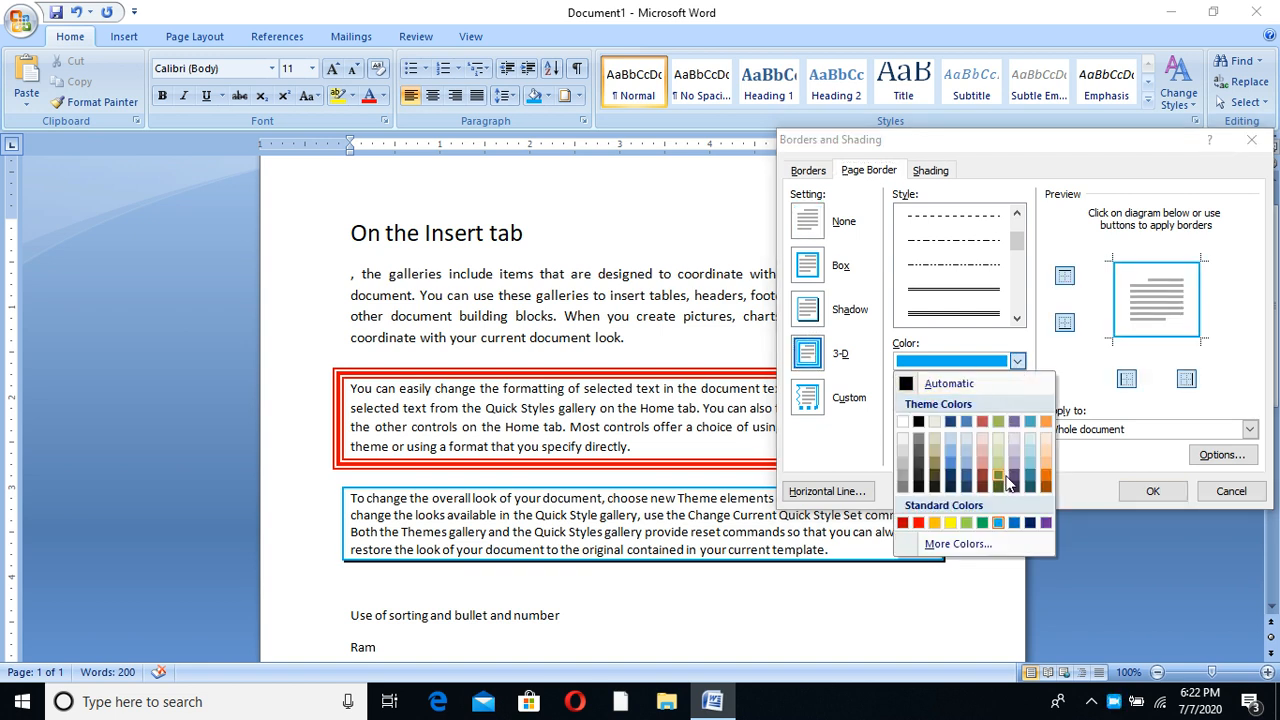
{"action": "left_click", "coordinate": [917, 523]}
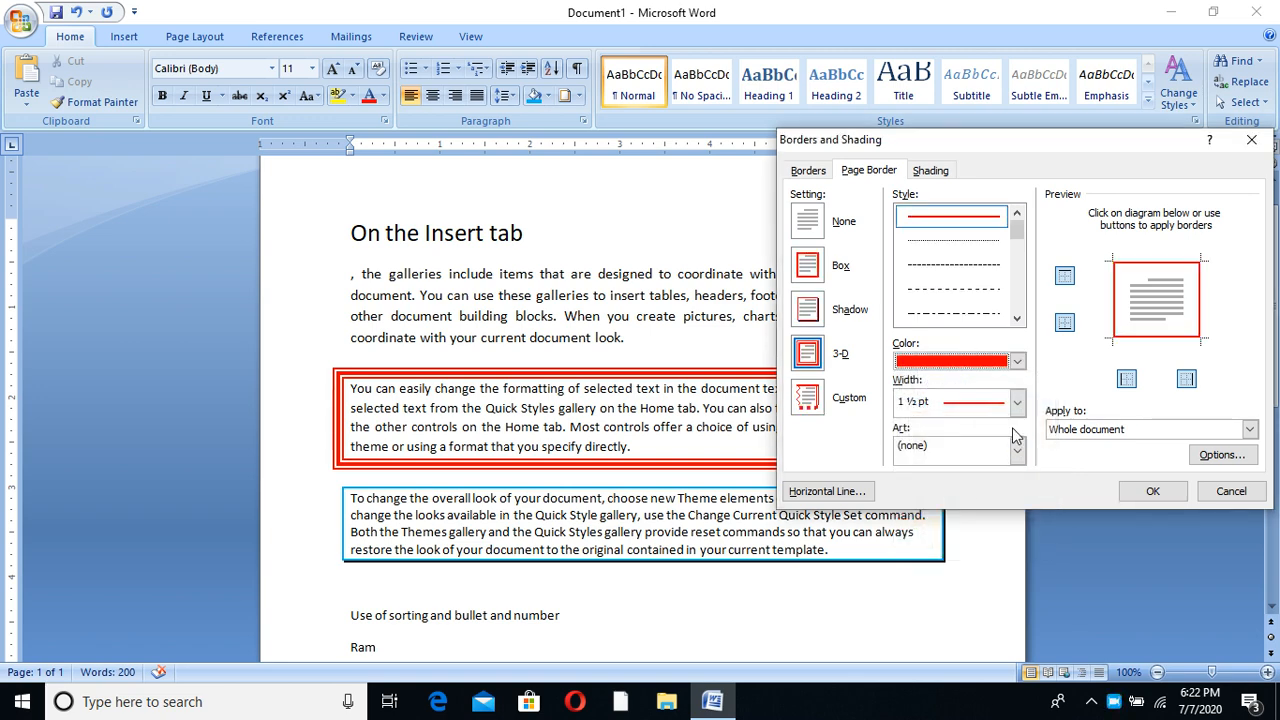
{"action": "left_click", "coordinate": [1017, 402]}
{"action": "left_click", "coordinate": [971, 623]}
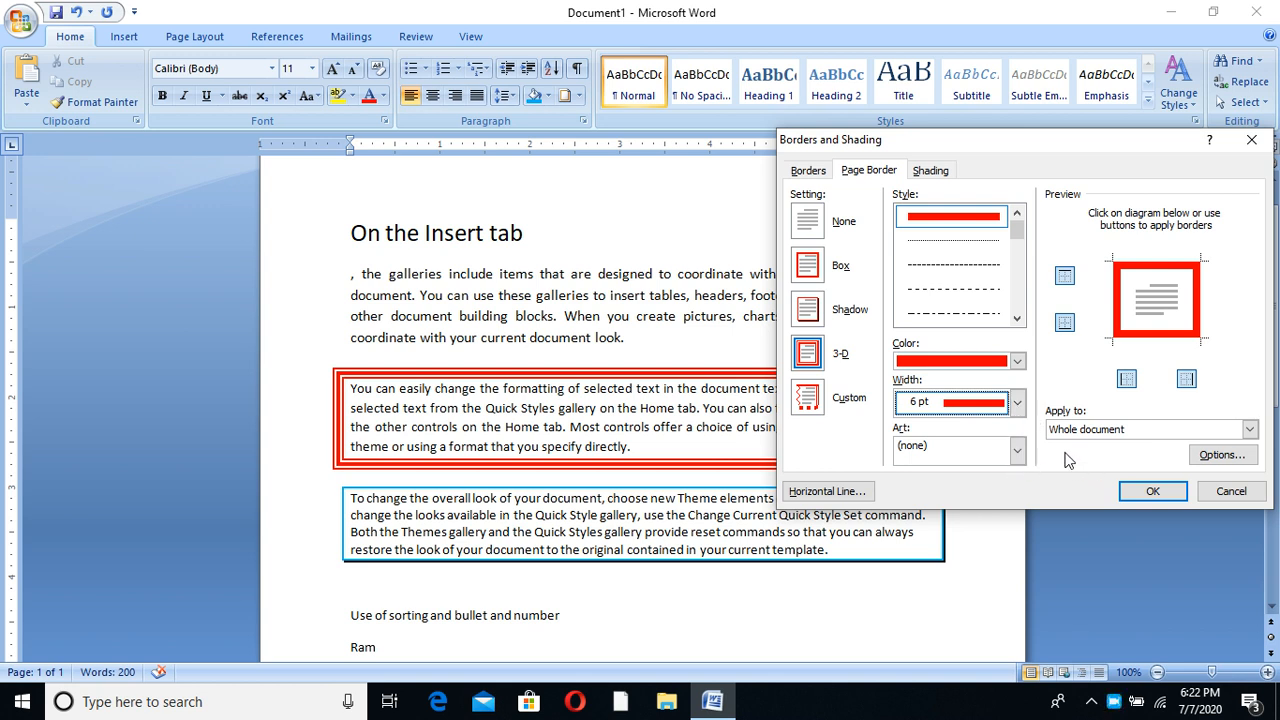
{"action": "left_click", "coordinate": [1250, 430]}
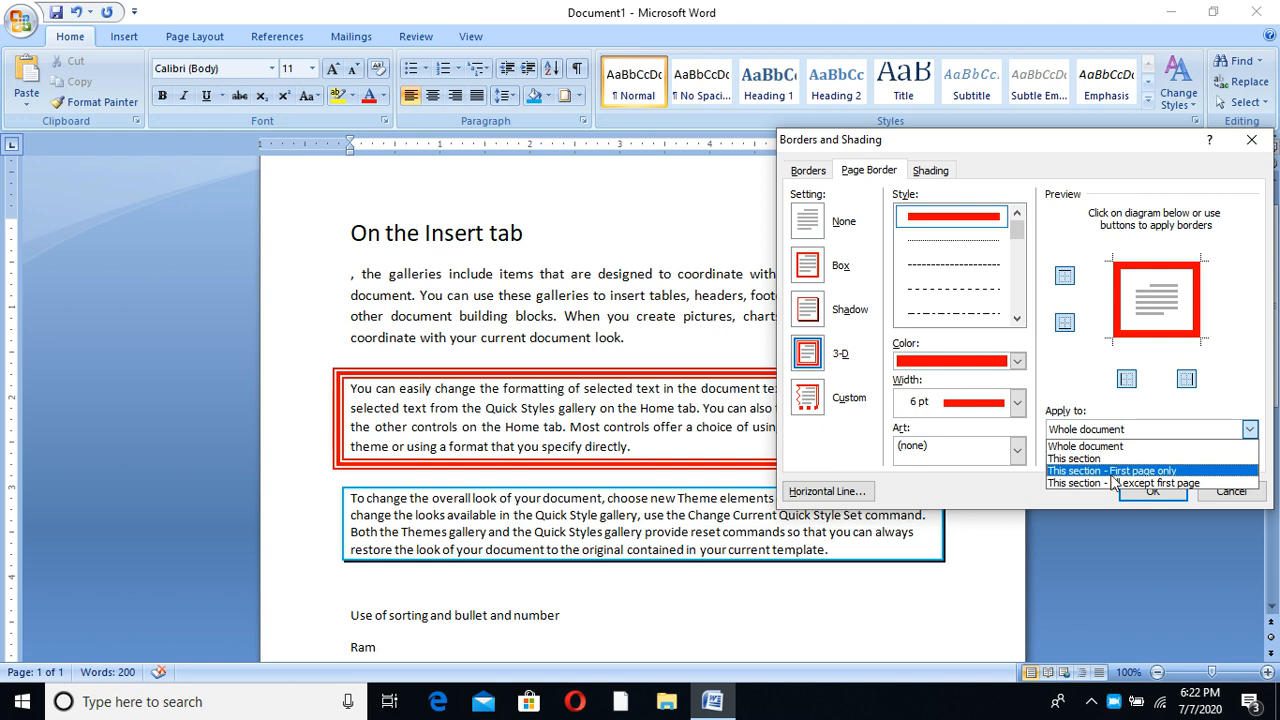
{"action": "left_click", "coordinate": [1137, 428]}
{"action": "left_click", "coordinate": [1152, 491]}
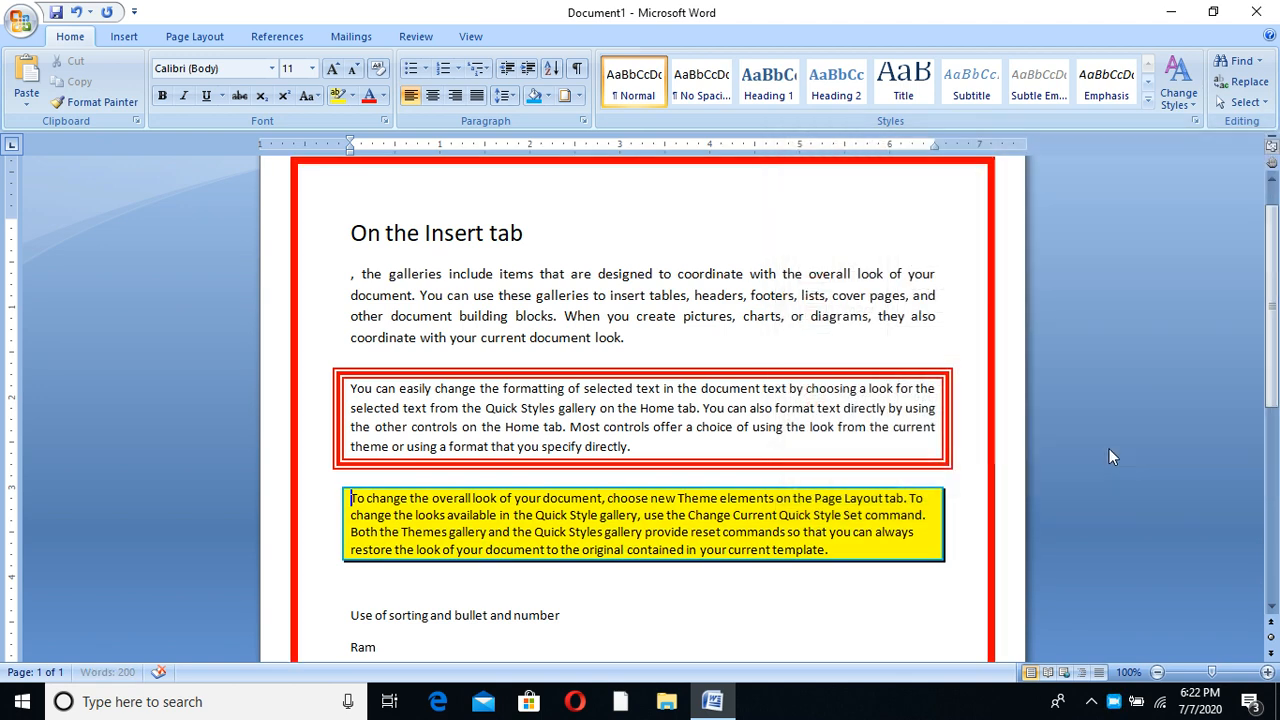
Step: Replace the page border with the green tree art border on the whole document
{"action": "left_click", "coordinate": [579, 95]}
{"action": "left_click", "coordinate": [650, 435]}
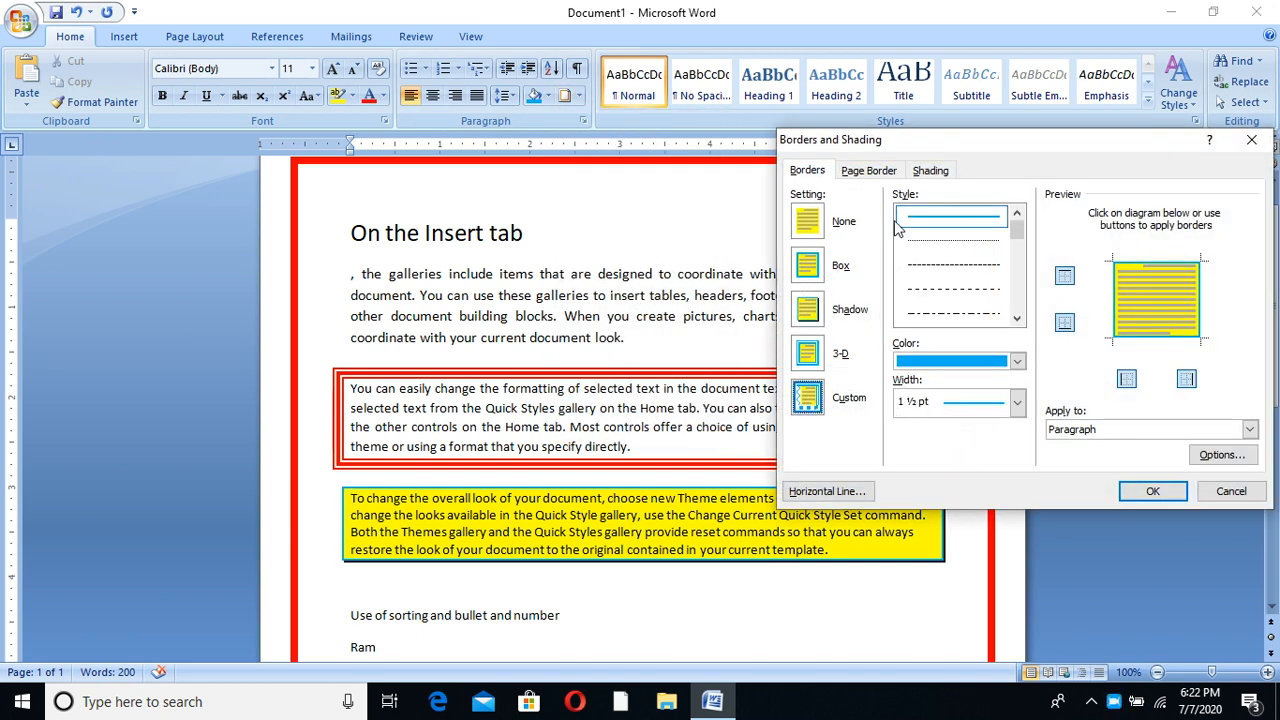
{"action": "left_click", "coordinate": [870, 172]}
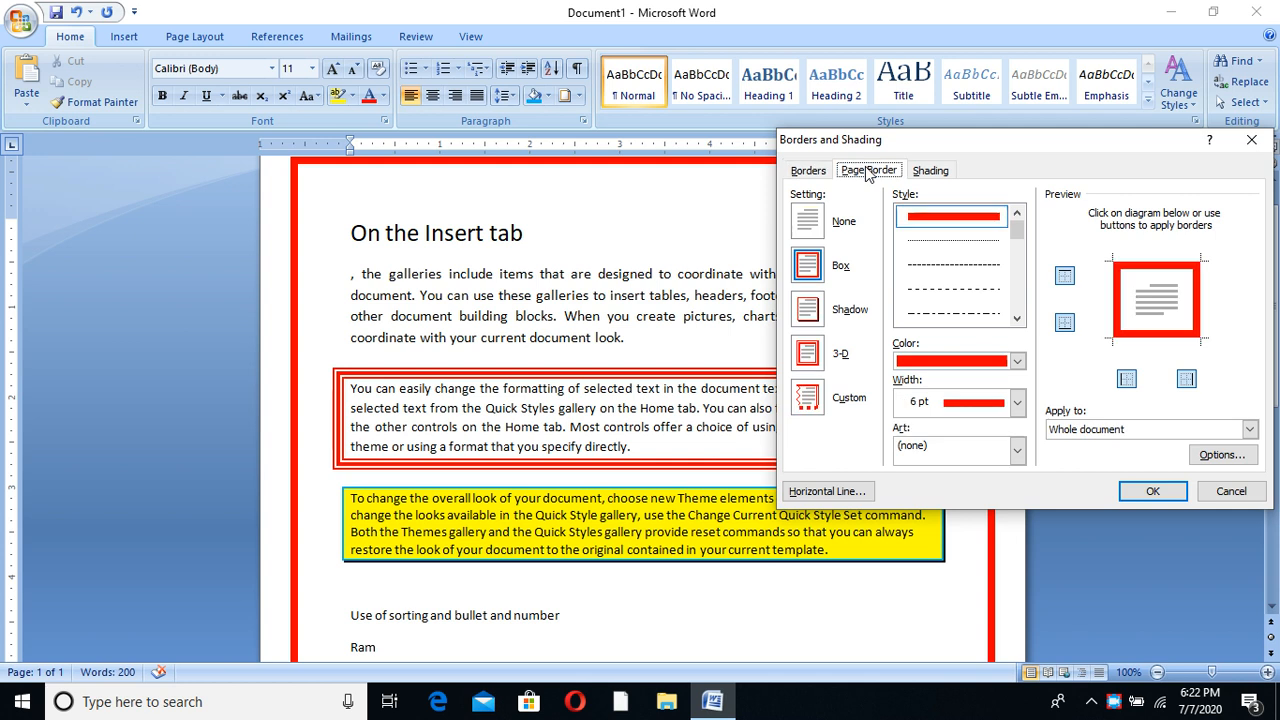
{"action": "left_click", "coordinate": [1017, 458]}
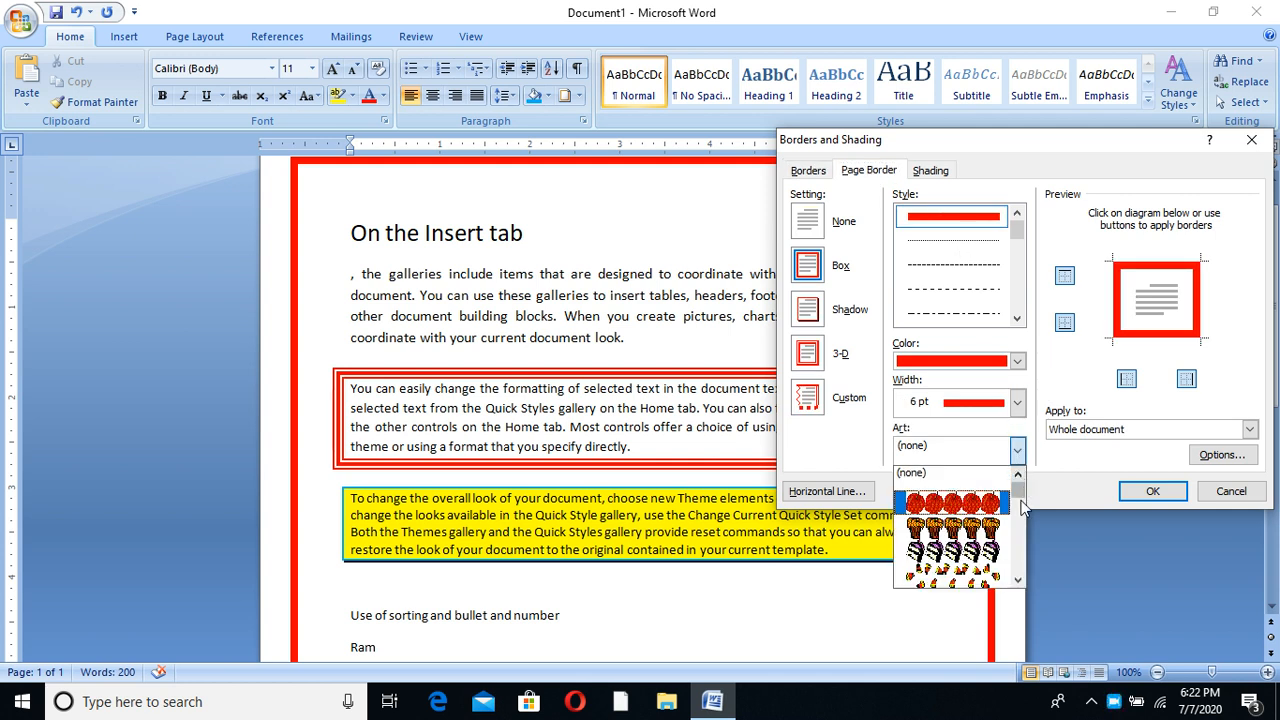
{"action": "left_click", "coordinate": [1018, 580]}
{"action": "left_click", "coordinate": [1018, 580]}
{"action": "left_click", "coordinate": [1018, 580]}
{"action": "left_click", "coordinate": [1018, 580]}
{"action": "left_click", "coordinate": [970, 540]}
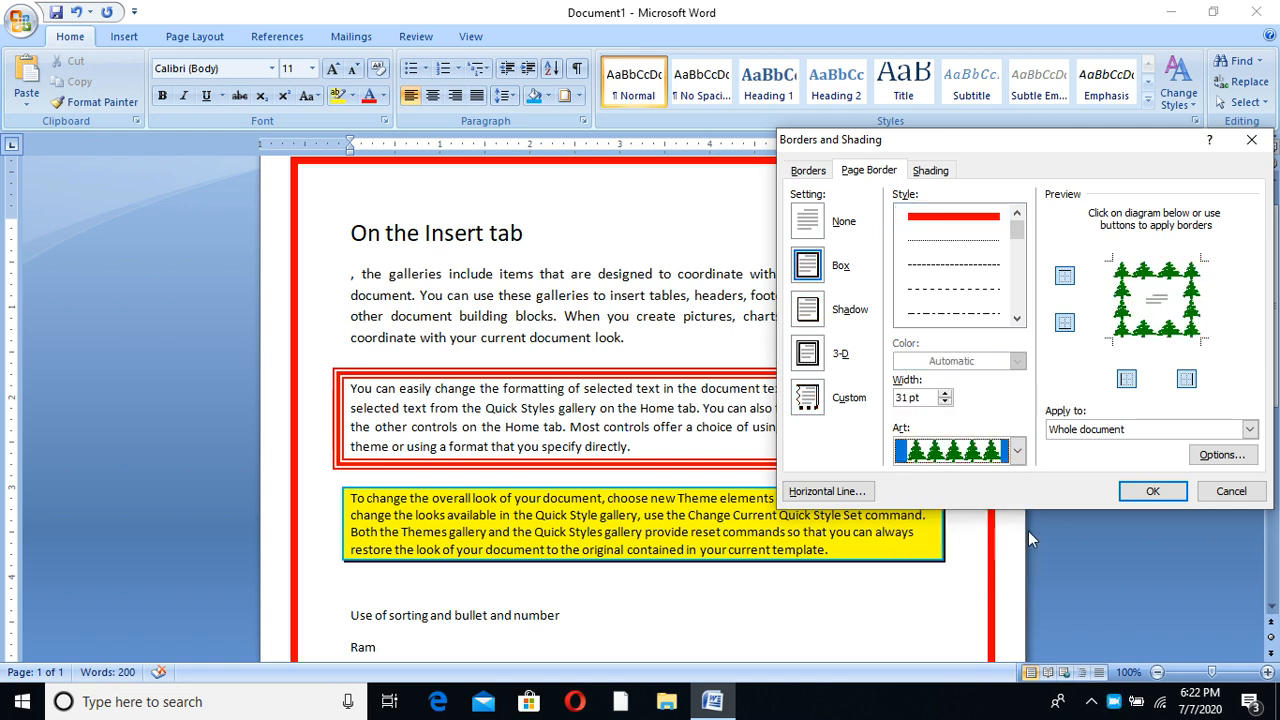
{"action": "left_click", "coordinate": [1150, 491]}
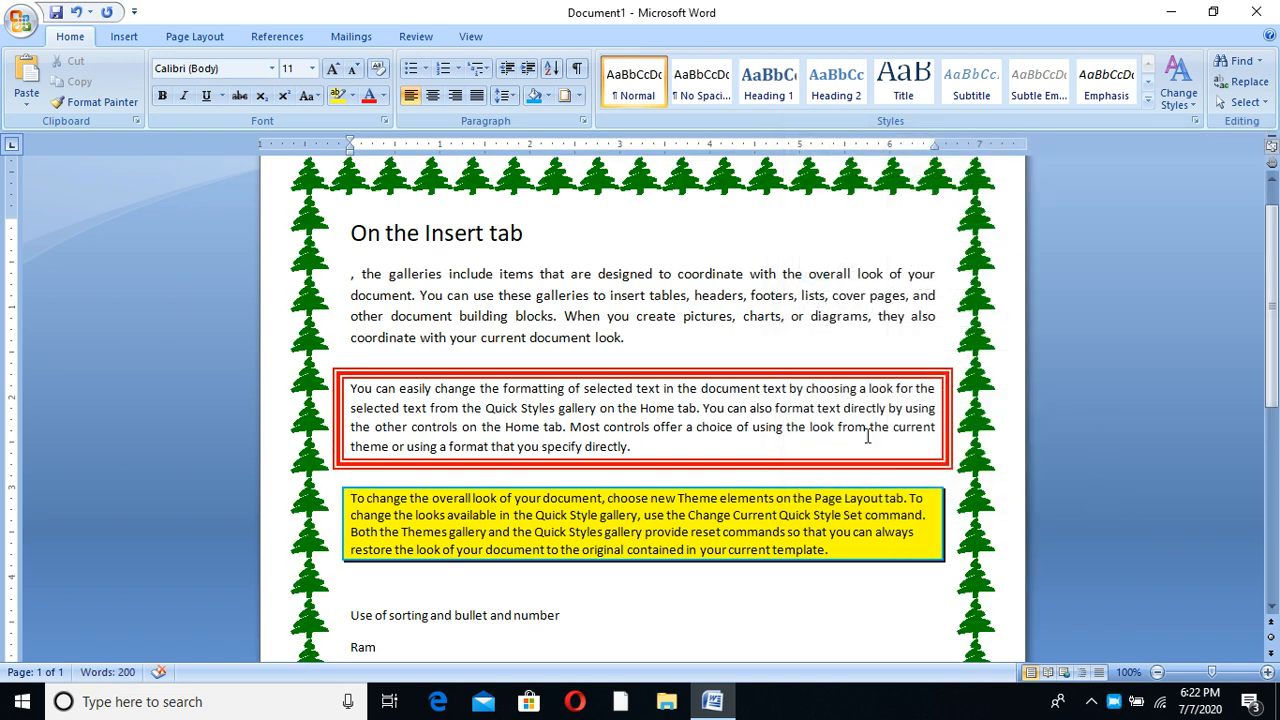
{"action": "left_click", "coordinate": [565, 95]}
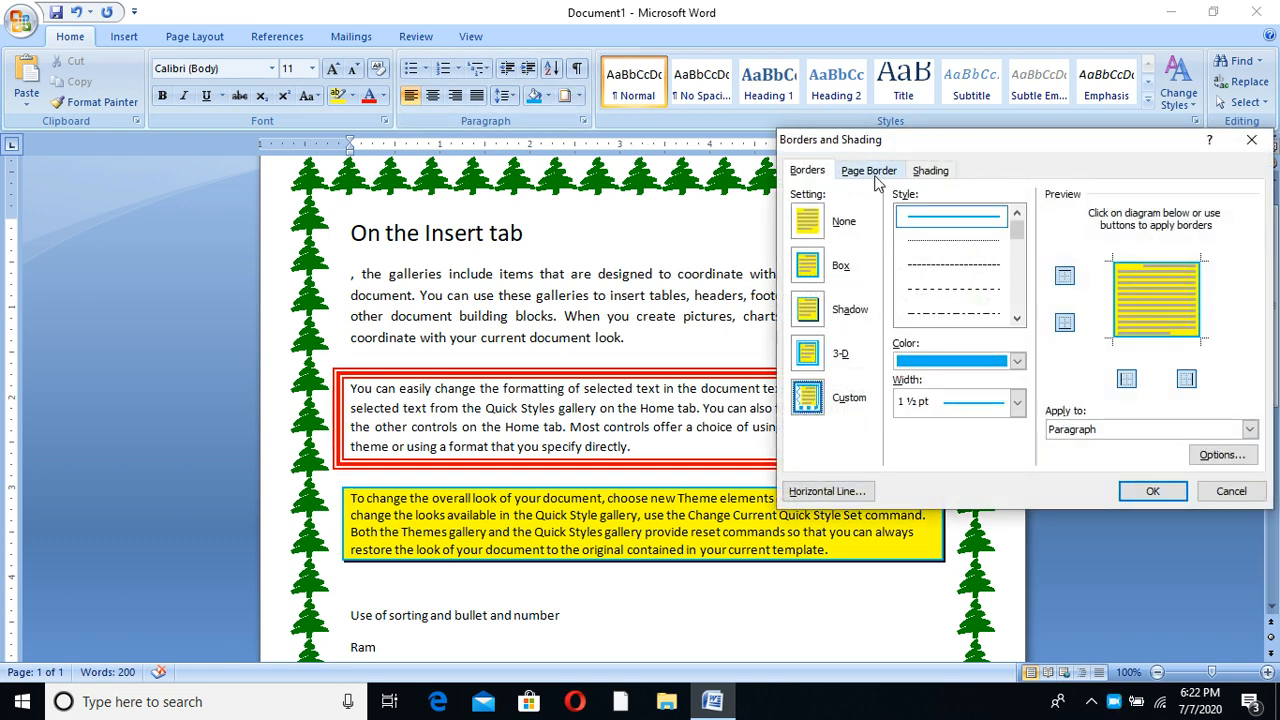
{"action": "left_click", "coordinate": [869, 171]}
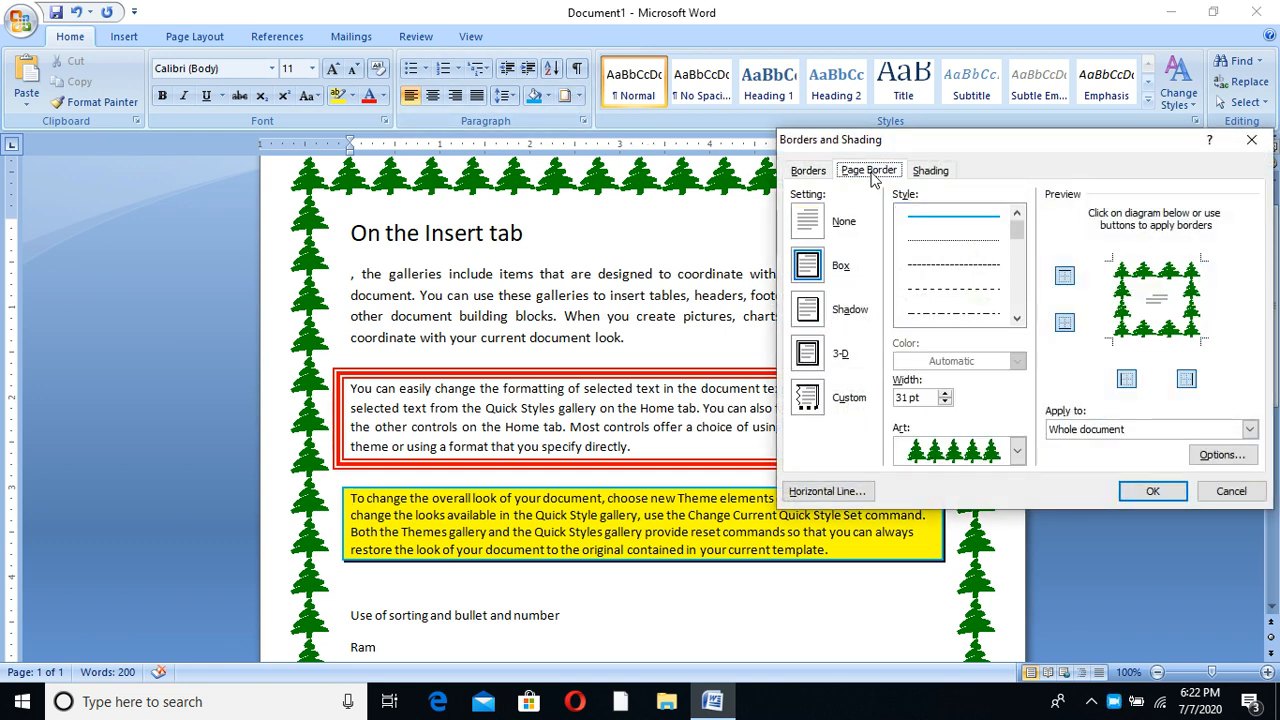
{"action": "left_click", "coordinate": [1251, 140]}
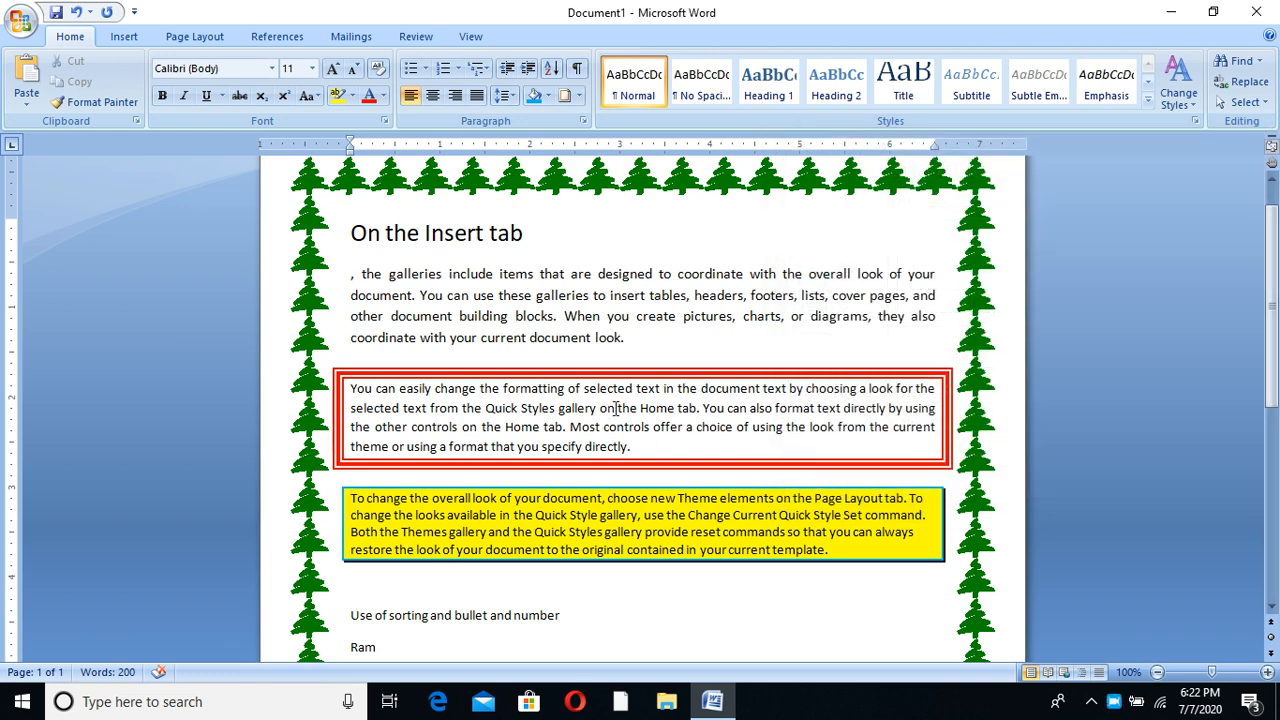
Step: Make the "Use of sorting and bullet and number" line bold and enlarge it to 18 pt
{"action": "scroll", "coordinate": [611, 411], "scroll_direction": "down", "scroll_amount": 6}
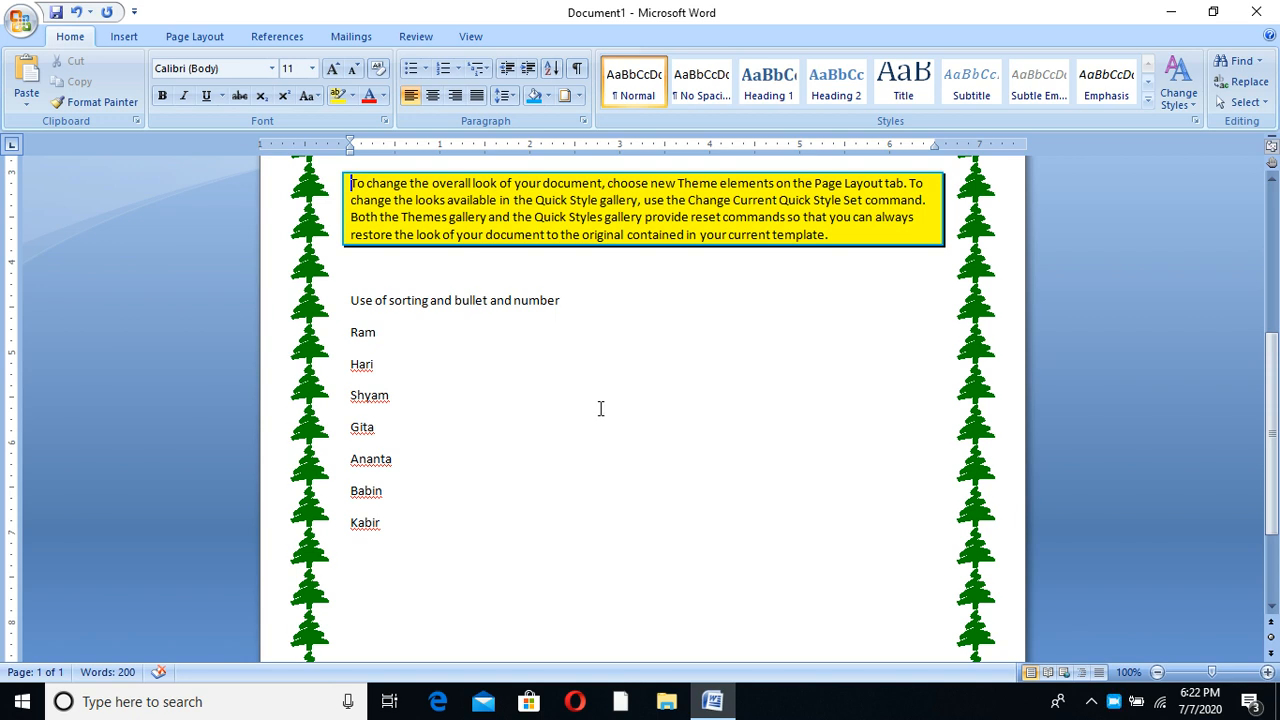
{"action": "left_click_drag", "start_coordinate": [342, 298], "coordinate": [566, 312]}
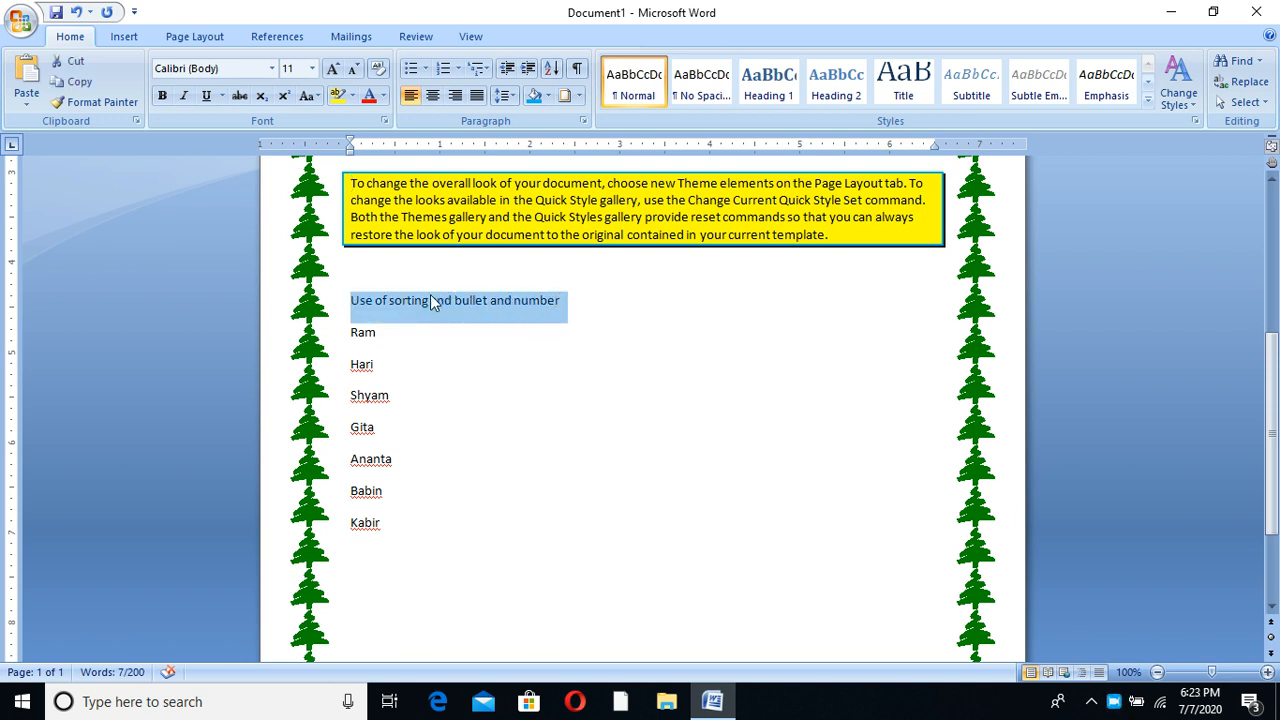
{"action": "left_click", "coordinate": [165, 96]}
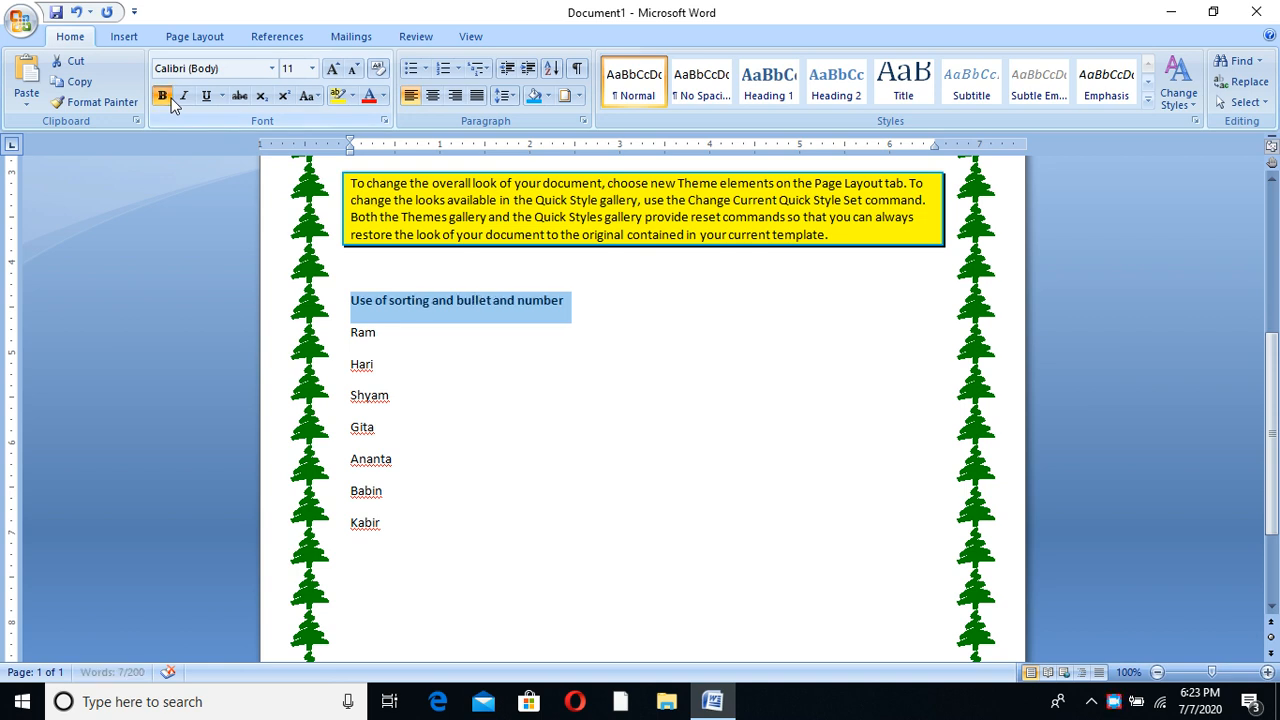
{"action": "left_click", "coordinate": [333, 70]}
{"action": "left_click", "coordinate": [333, 70]}
{"action": "left_click", "coordinate": [333, 70]}
{"action": "left_click", "coordinate": [333, 70]}
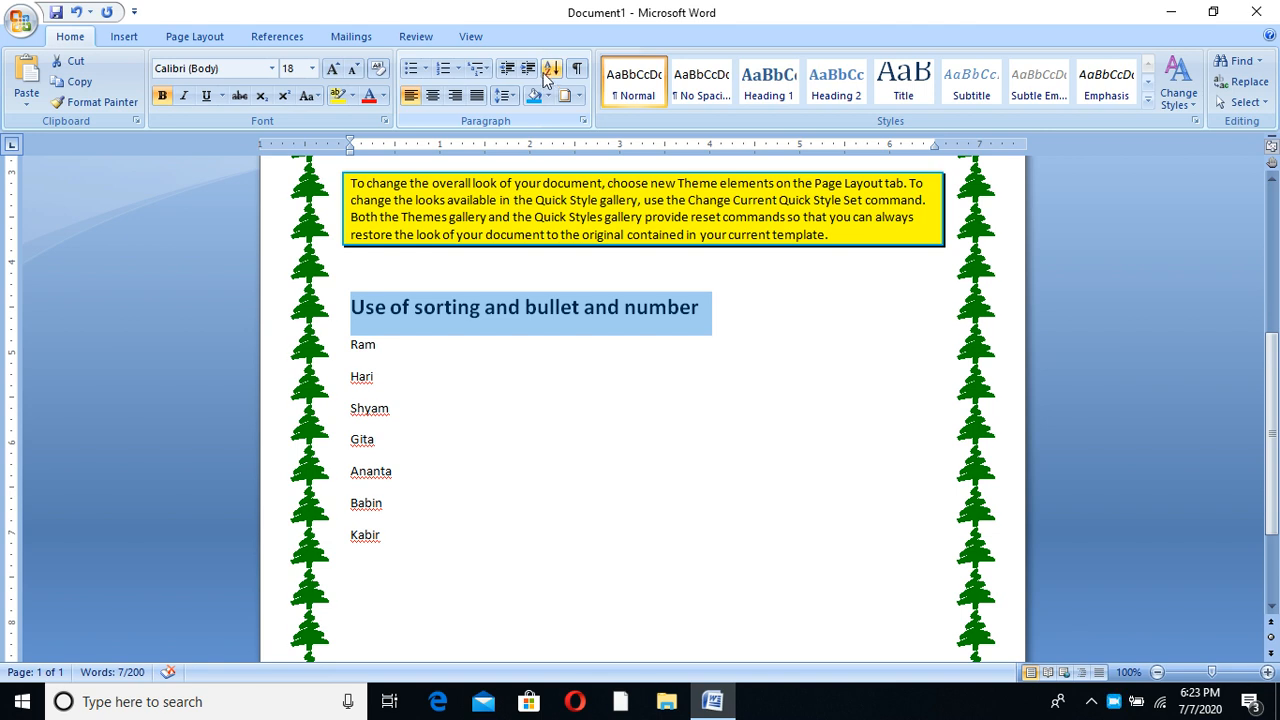
{"action": "left_click", "coordinate": [474, 414]}
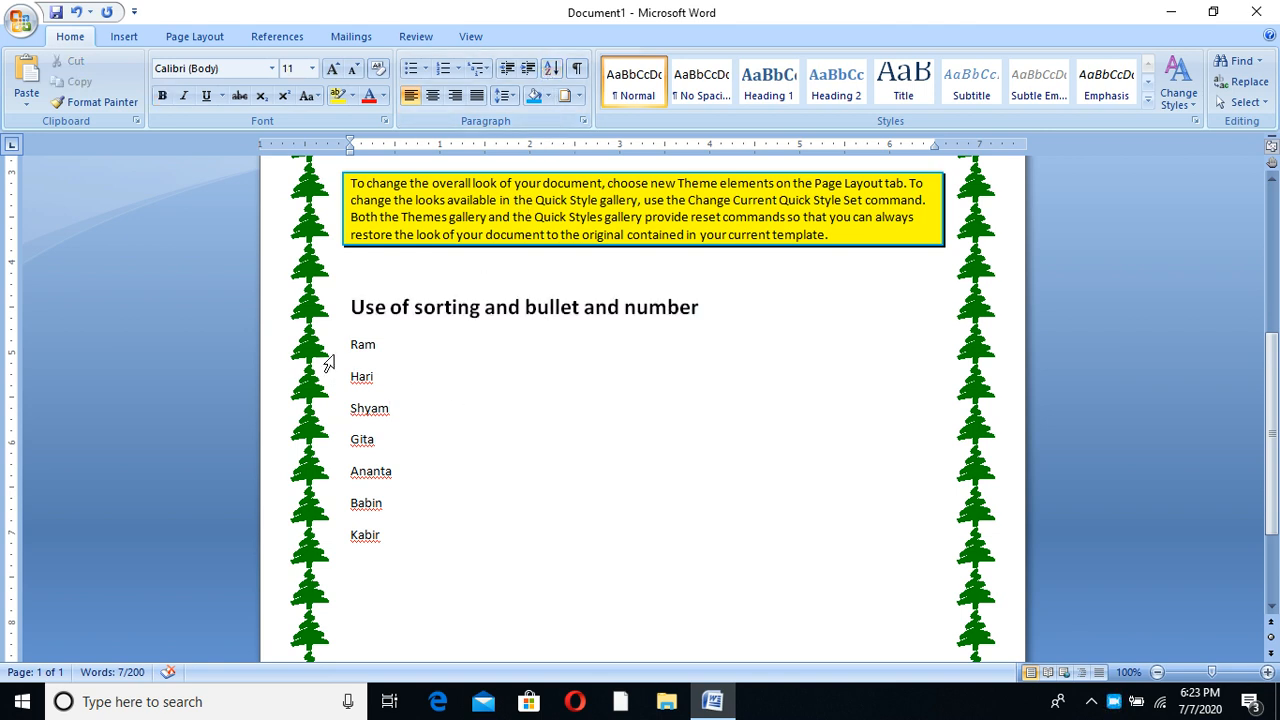
Step: Sort the seven names under the "Use of sorting and bullet and number" heading as text paragraphs in ascending order
{"action": "left_click_drag", "start_coordinate": [350, 343], "coordinate": [358, 548]}
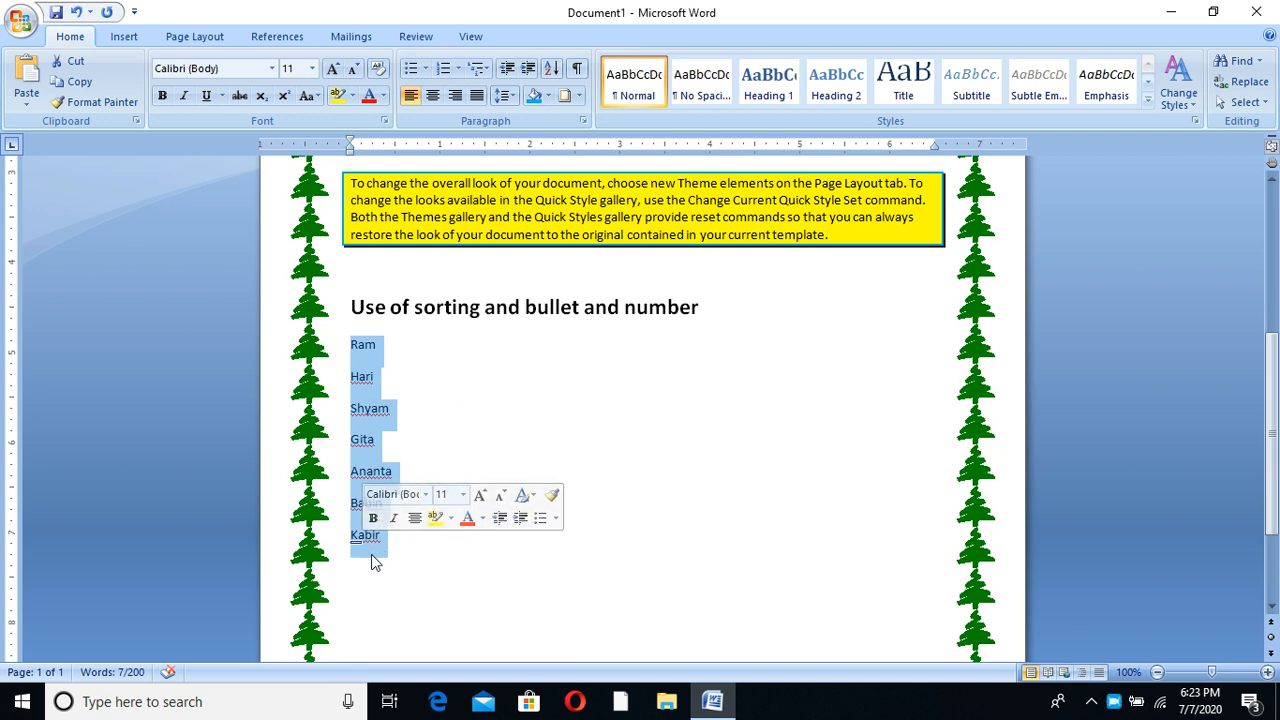
{"action": "left_click_drag", "start_coordinate": [361, 354], "coordinate": [357, 440]}
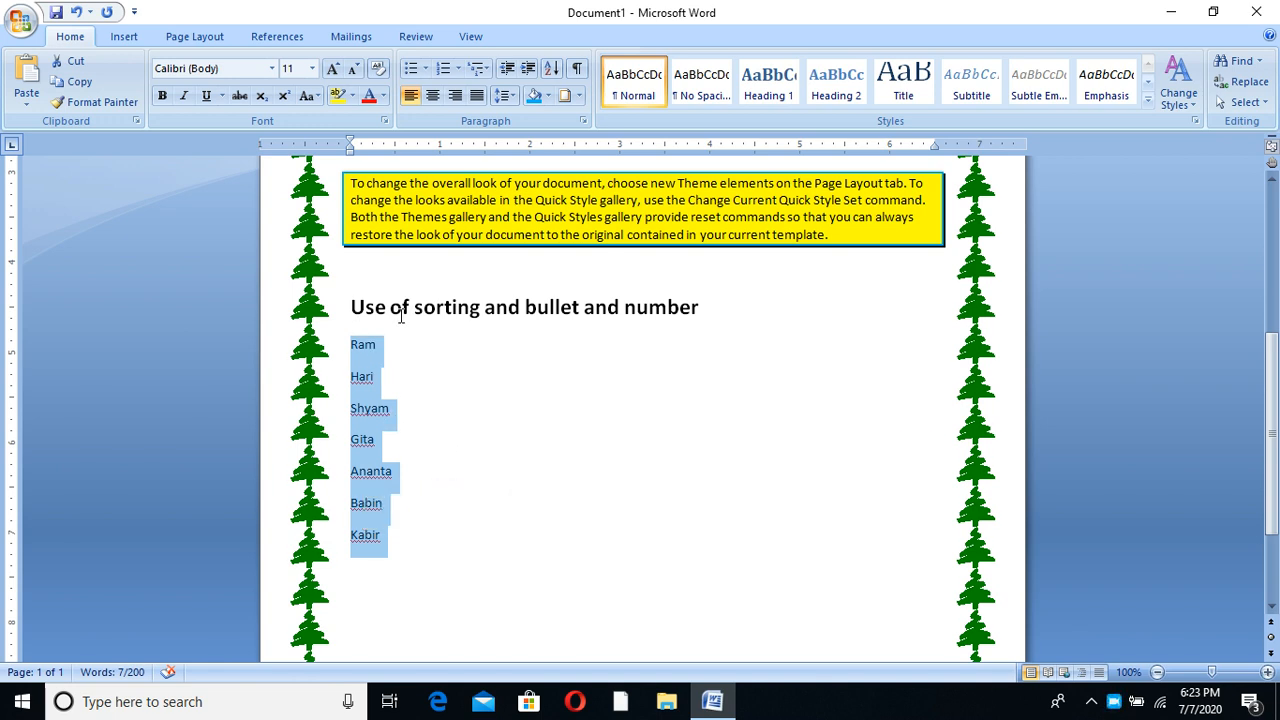
{"action": "left_click", "coordinate": [553, 70]}
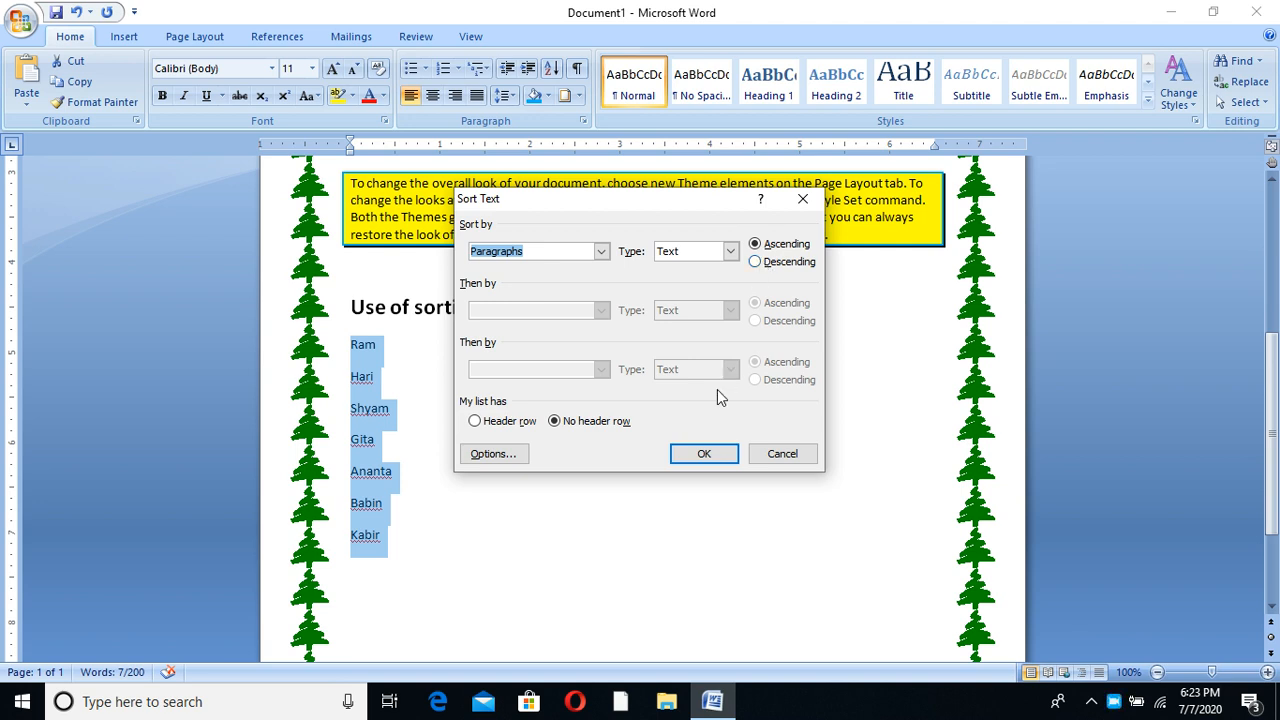
{"action": "left_click", "coordinate": [710, 453]}
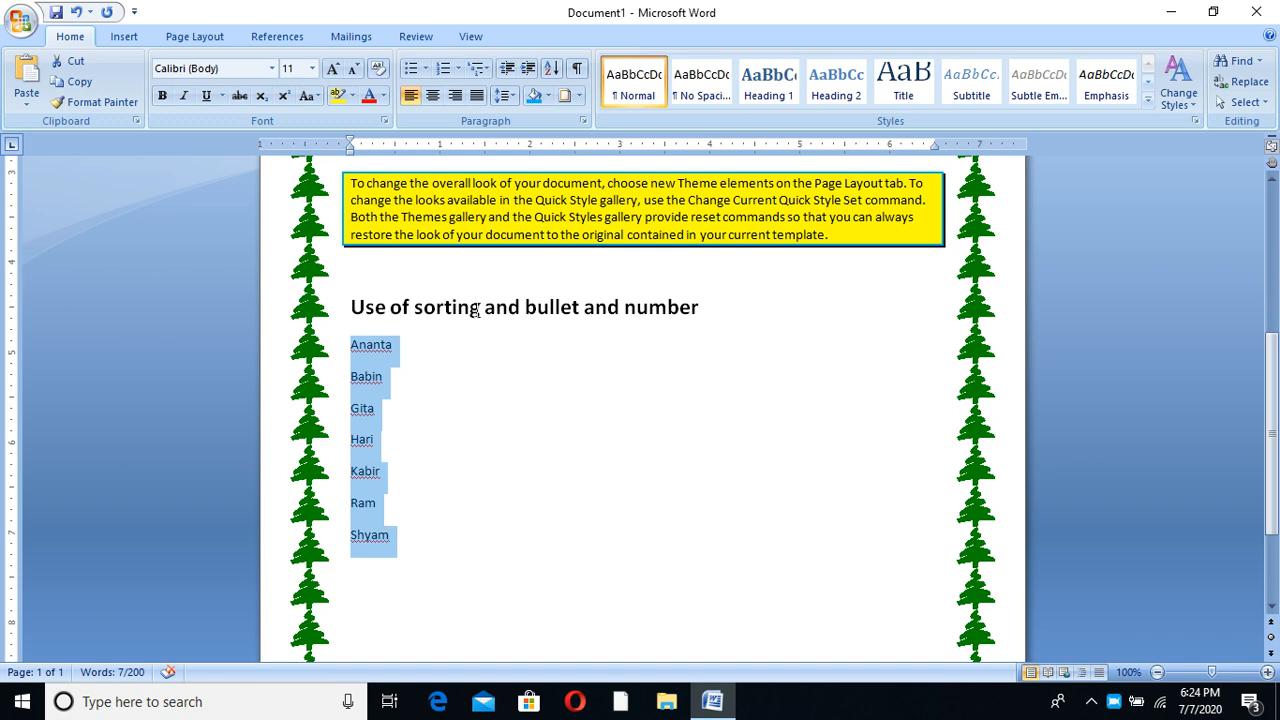
Step: Re-sort the selected list of names in descending order
{"action": "left_click", "coordinate": [551, 68]}
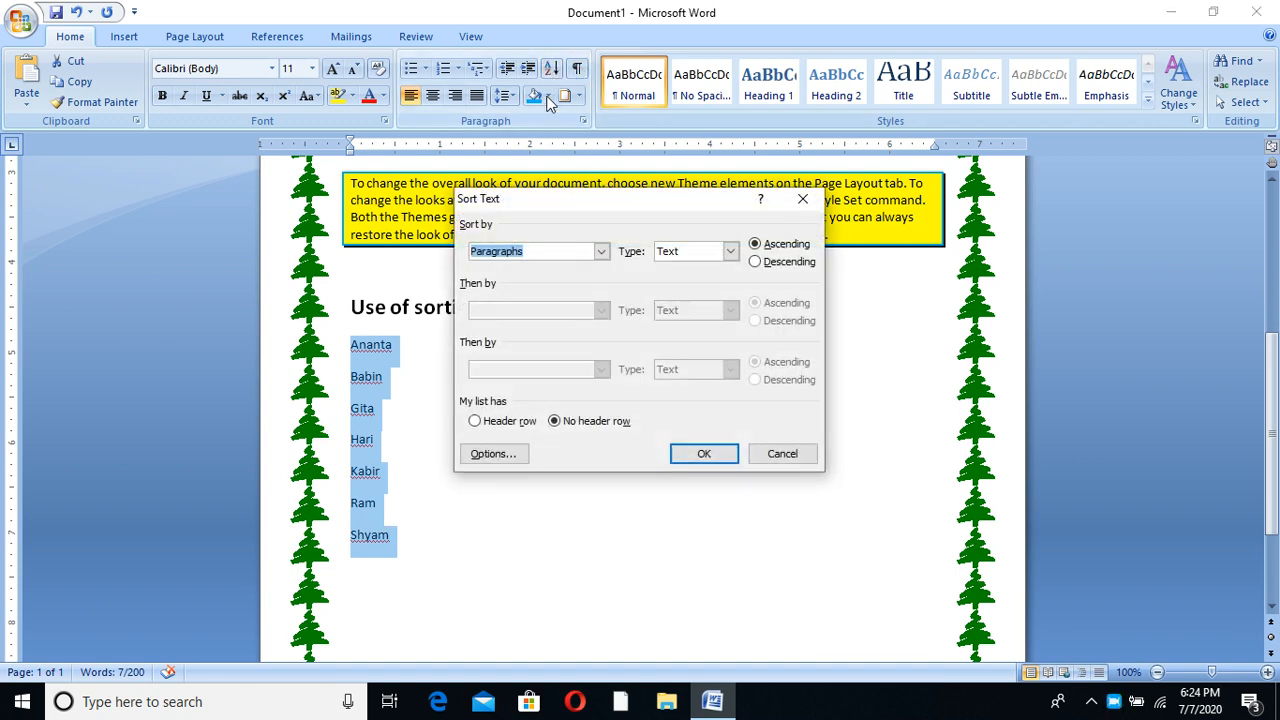
{"action": "left_click", "coordinate": [757, 262]}
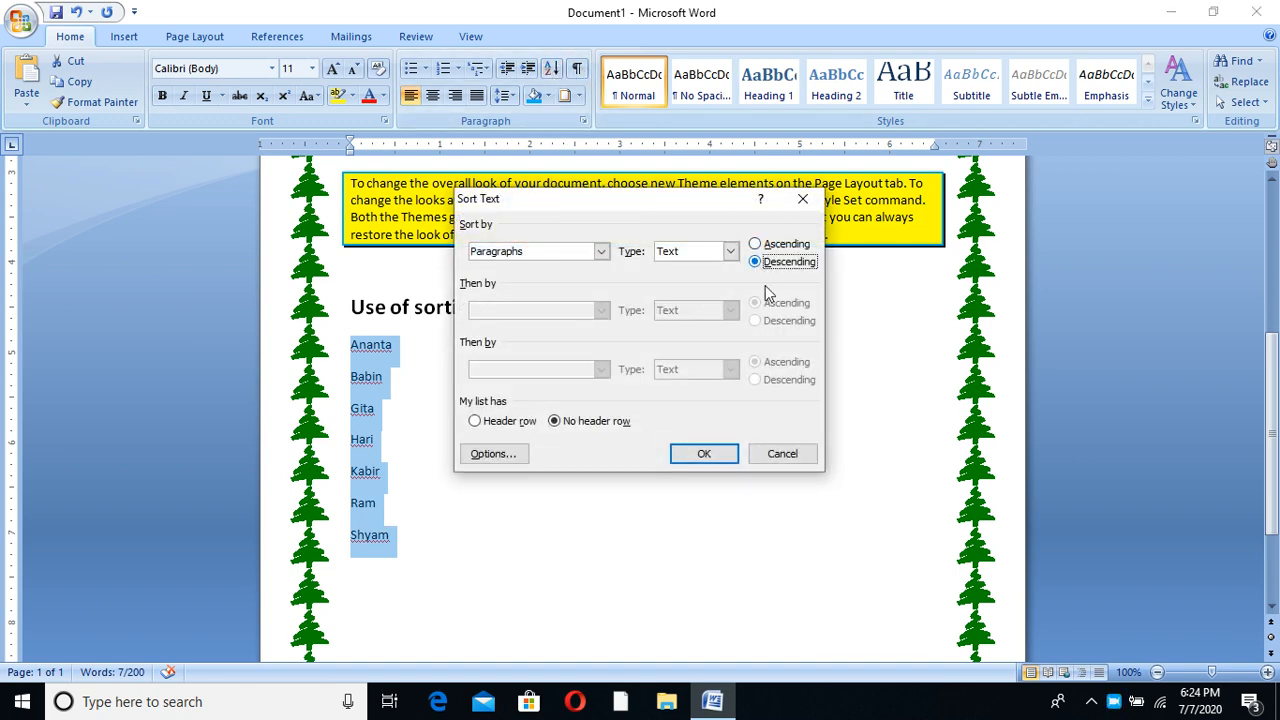
{"action": "left_click", "coordinate": [703, 455]}
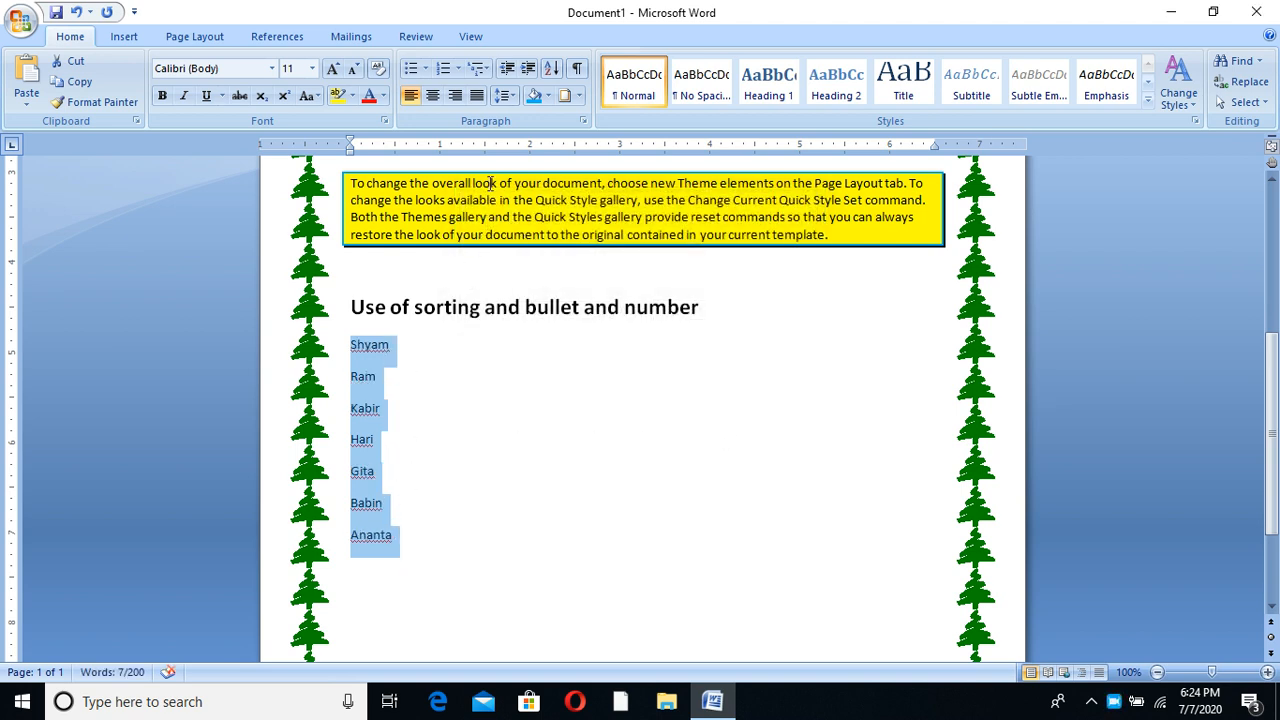
Step: Examine the available sort fields and data types in the Sort Text dialog without sorting the list again
{"action": "left_click", "coordinate": [551, 68]}
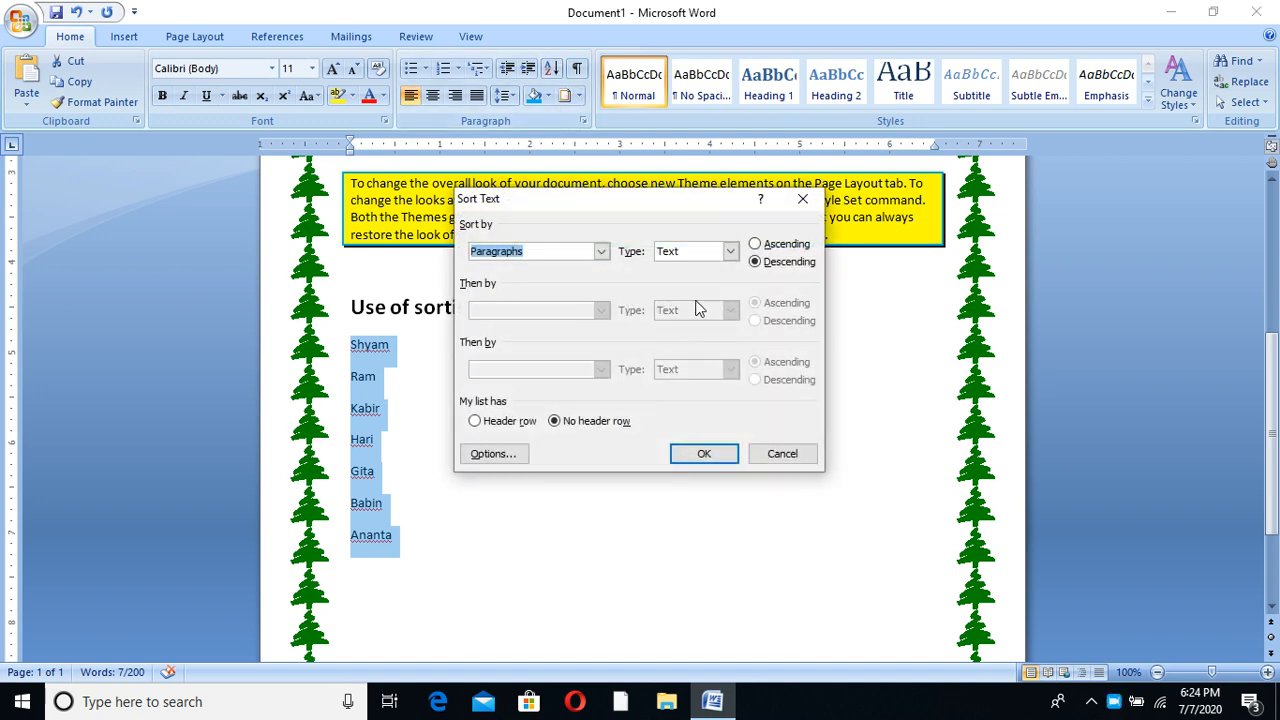
{"action": "left_click", "coordinate": [731, 252]}
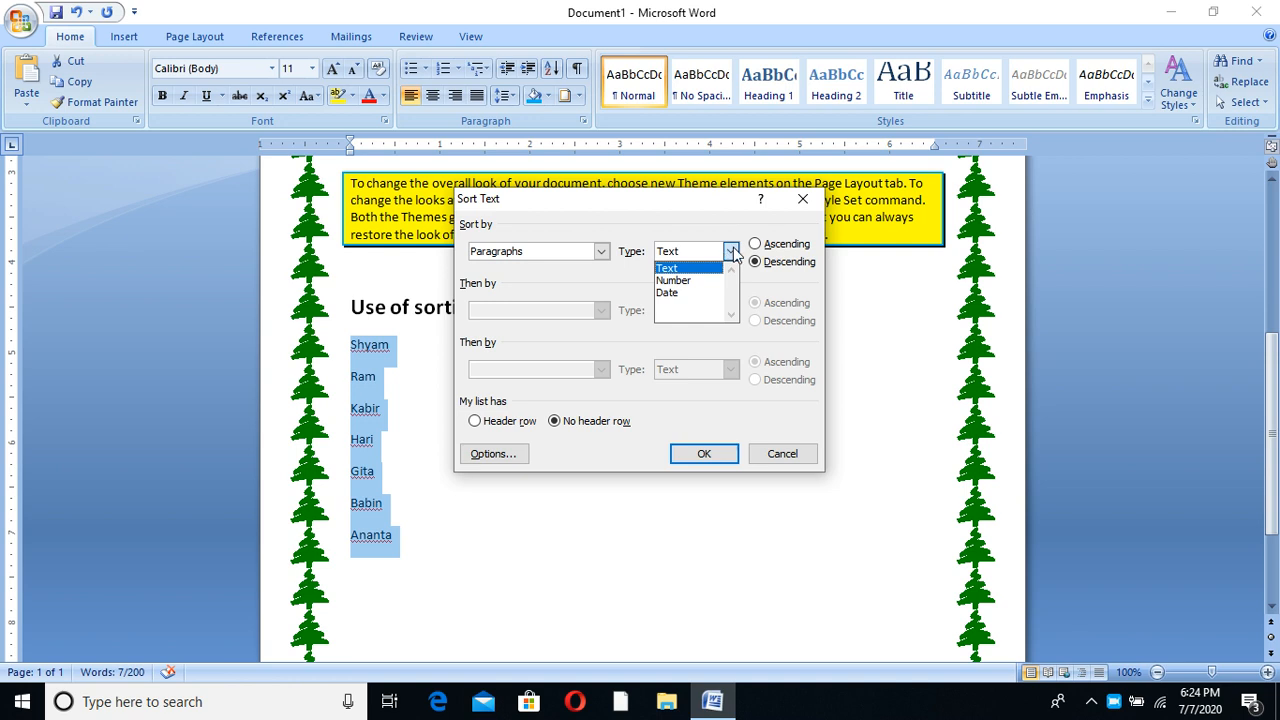
{"action": "left_click", "coordinate": [731, 252]}
{"action": "left_click", "coordinate": [602, 252]}
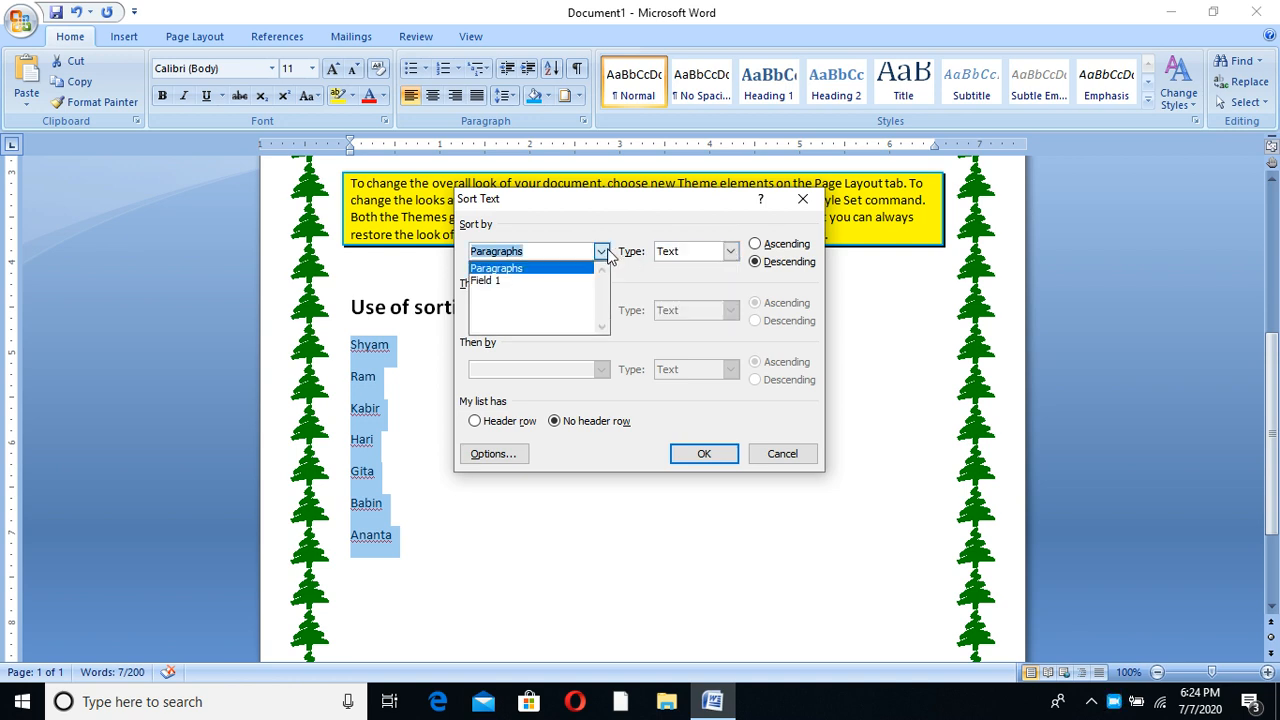
{"action": "left_click", "coordinate": [604, 253]}
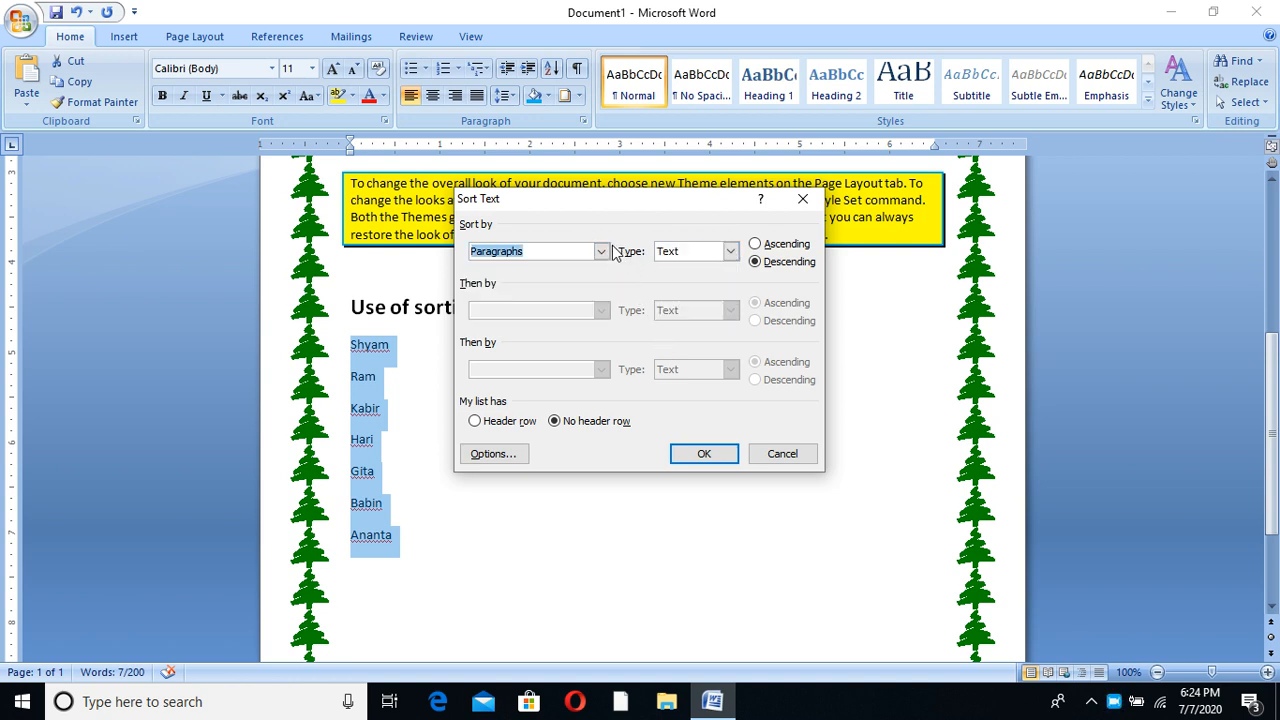
{"action": "left_click", "coordinate": [731, 252]}
{"action": "left_click", "coordinate": [690, 264]}
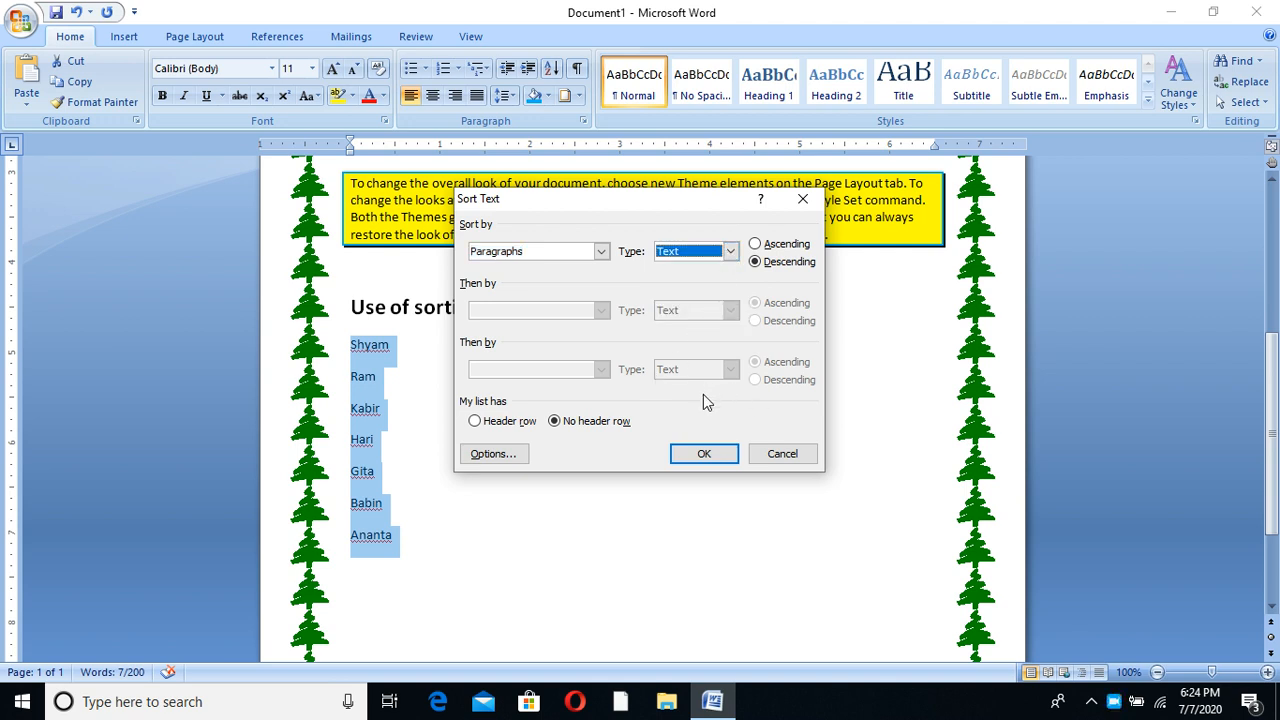
{"action": "left_click", "coordinate": [731, 252]}
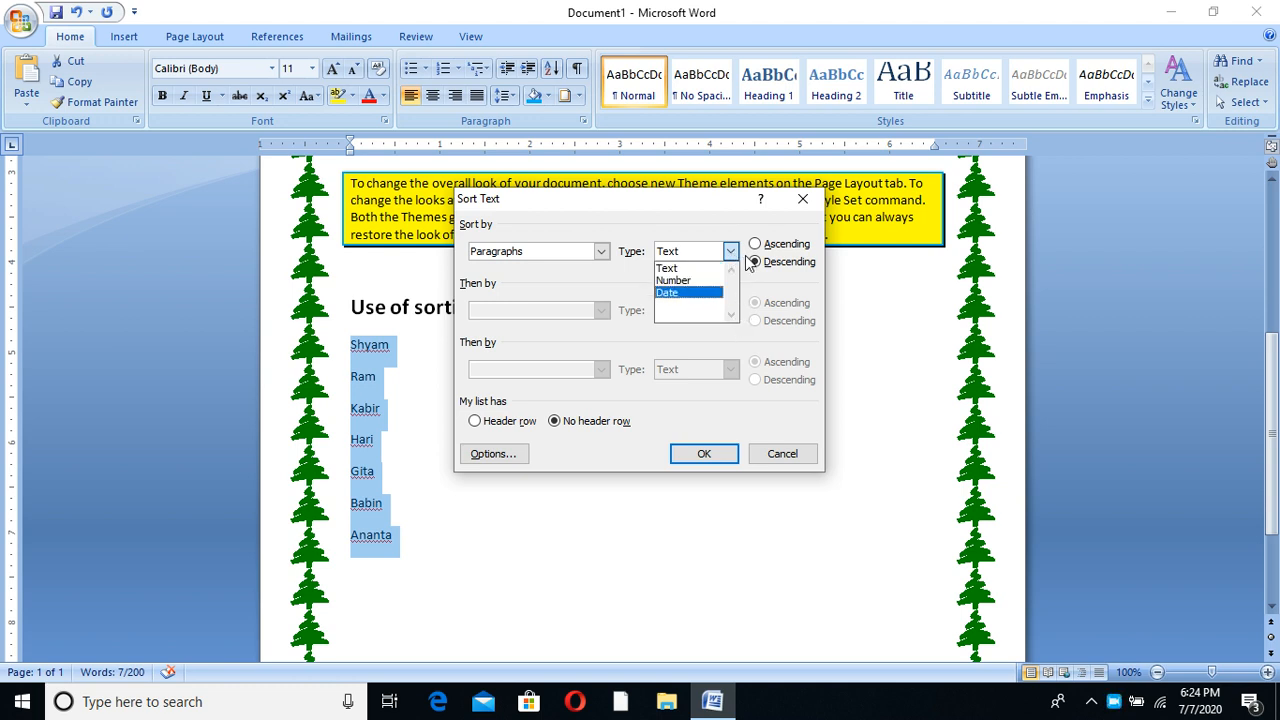
{"action": "left_click", "coordinate": [772, 451]}
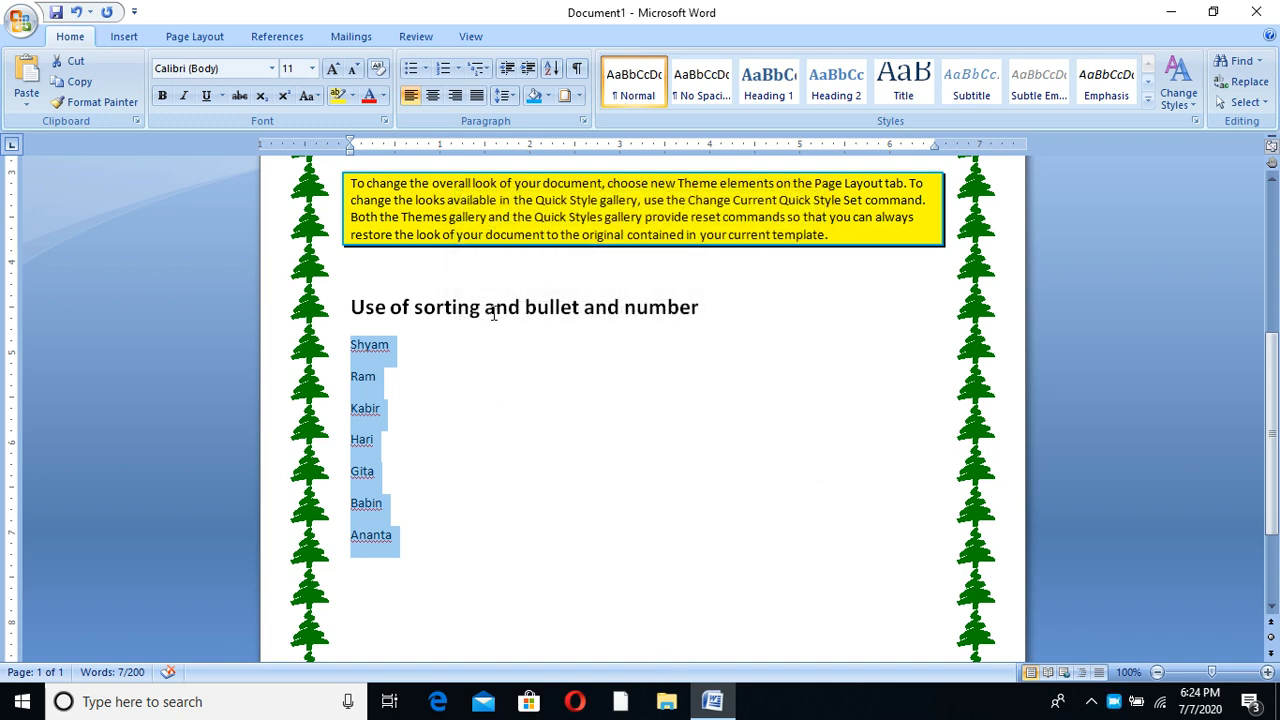
Step: Increase the left indent of the "On the Insert tab" heading by seven levels
{"action": "left_click", "coordinate": [484, 365]}
{"action": "scroll", "coordinate": [487, 340], "scroll_direction": "up", "scroll_amount": 6}
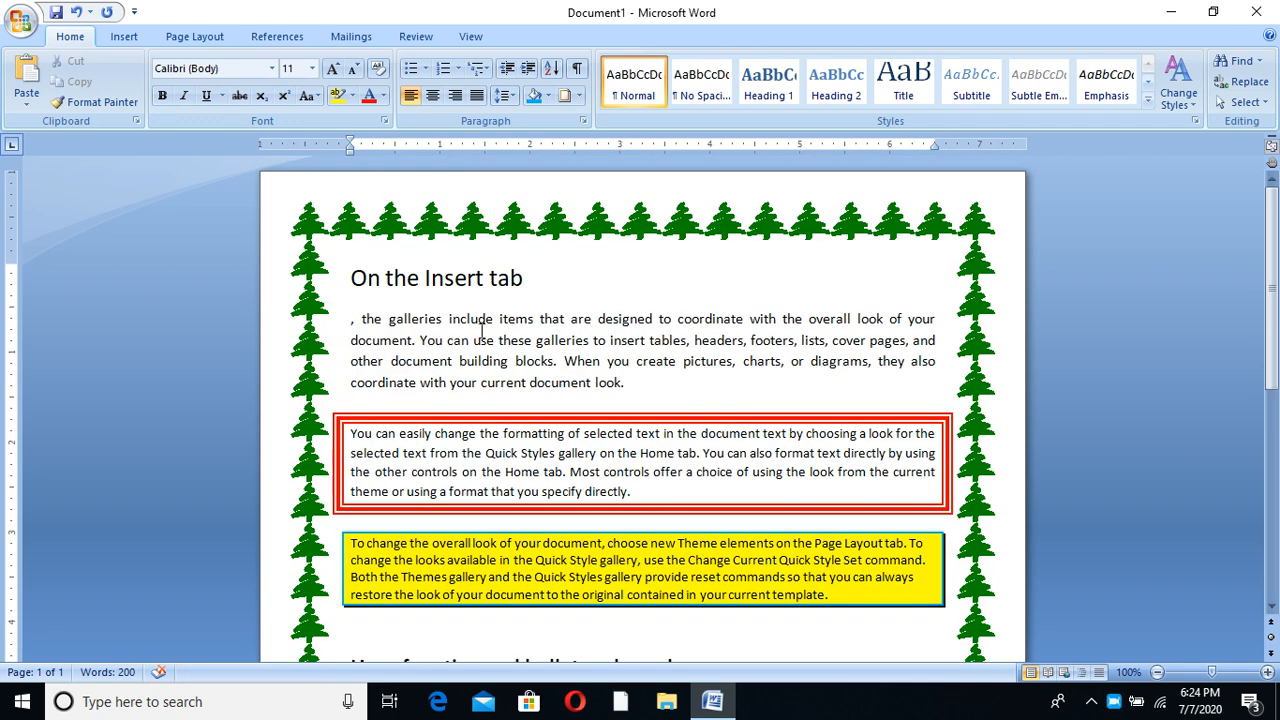
{"action": "left_click", "coordinate": [528, 68]}
{"action": "left_click", "coordinate": [528, 68]}
{"action": "left_click", "coordinate": [528, 68]}
{"action": "left_click", "coordinate": [528, 68]}
{"action": "left_click", "coordinate": [528, 68]}
{"action": "left_click", "coordinate": [528, 68]}
{"action": "left_click", "coordinate": [528, 68]}
Step: Decrease the left indent of the "On the Insert tab" heading by six levels, down to 0.5 inch
{"action": "left_click", "coordinate": [507, 68]}
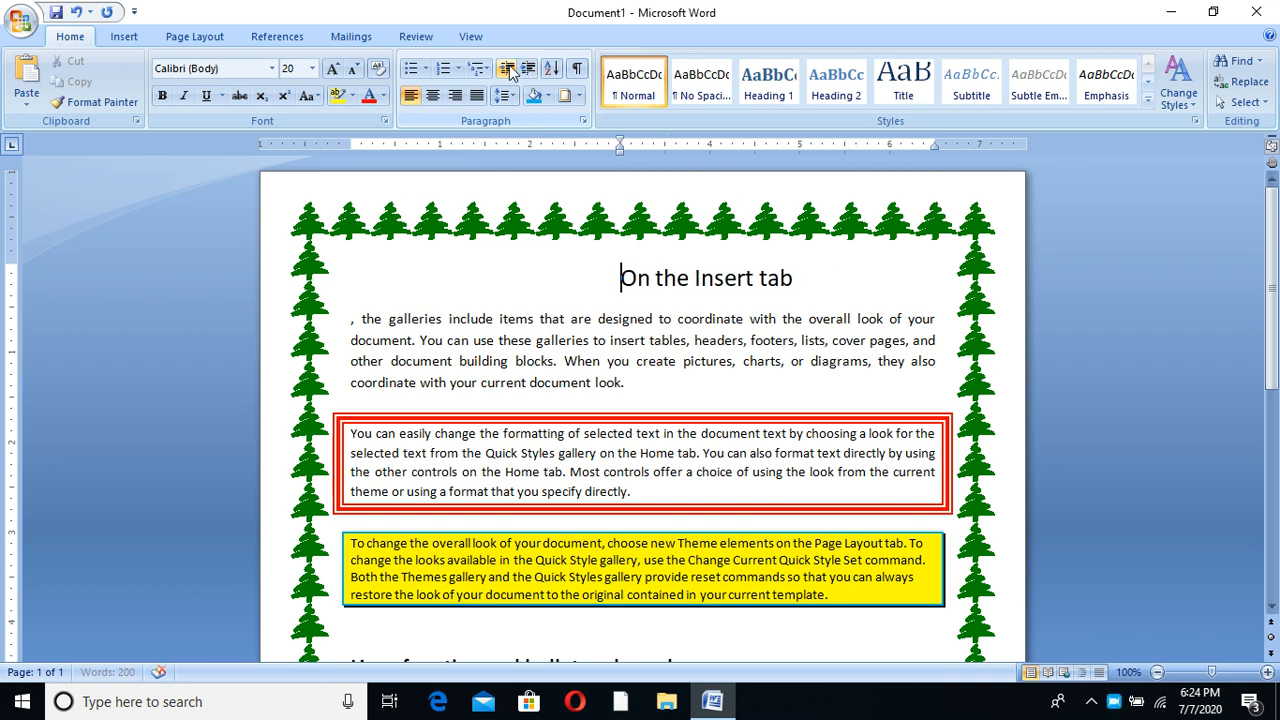
{"action": "left_click", "coordinate": [507, 68]}
{"action": "left_click", "coordinate": [507, 68]}
{"action": "left_click", "coordinate": [507, 68]}
{"action": "left_click", "coordinate": [507, 68]}
{"action": "left_click", "coordinate": [507, 68]}
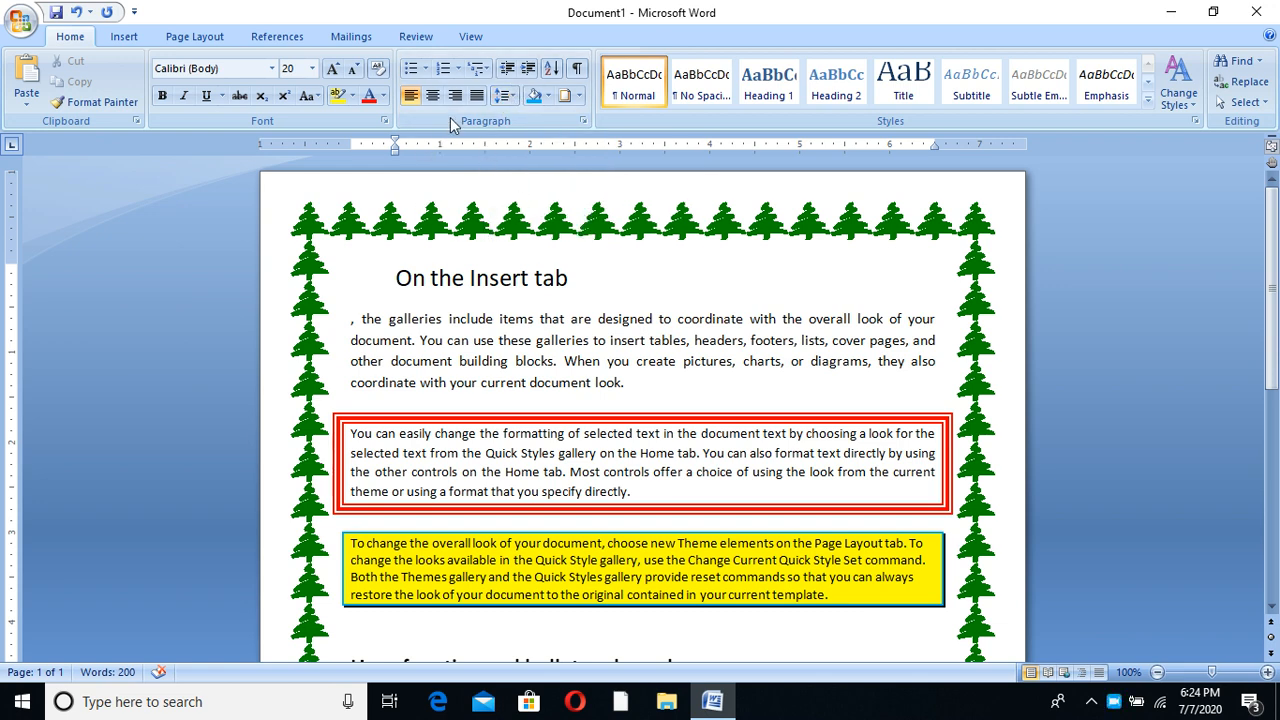
Step: Make the seven names under the "Use of sorting and bullet and number" heading bold and enlarge them to 22 pt
{"action": "scroll", "coordinate": [567, 358], "scroll_direction": "down", "scroll_amount": 8}
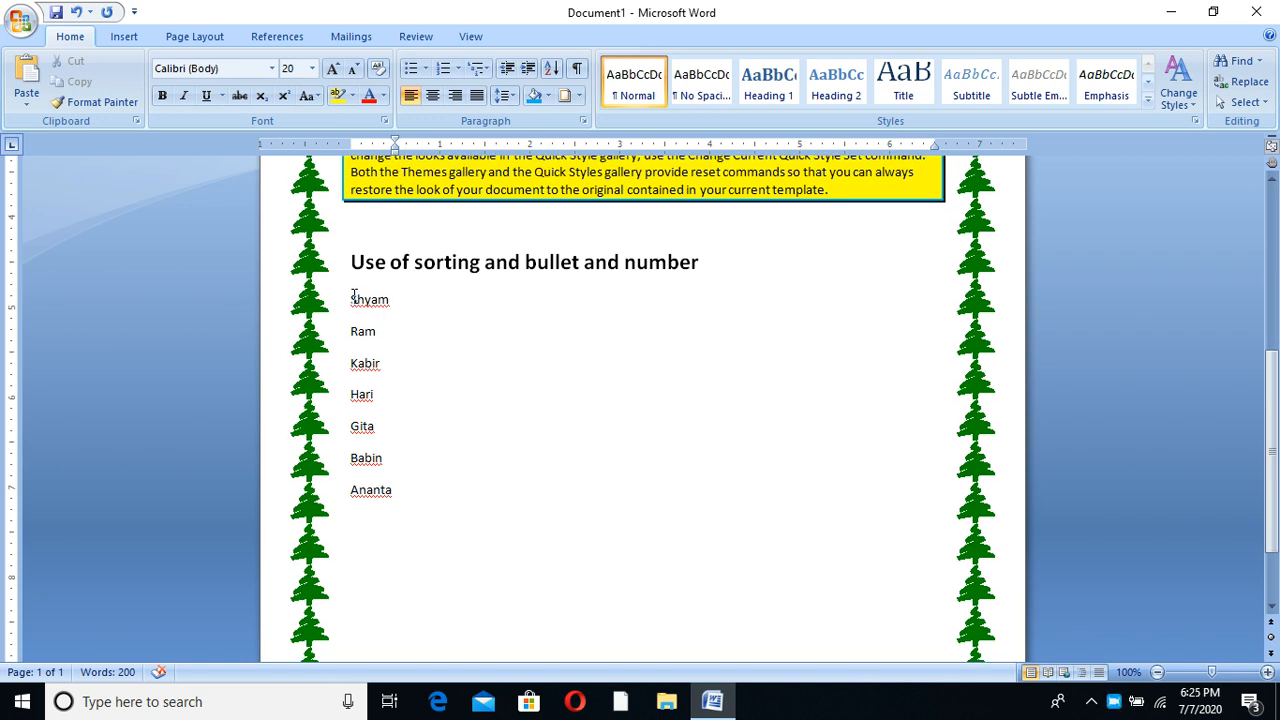
{"action": "left_click_drag", "start_coordinate": [349, 293], "coordinate": [399, 495]}
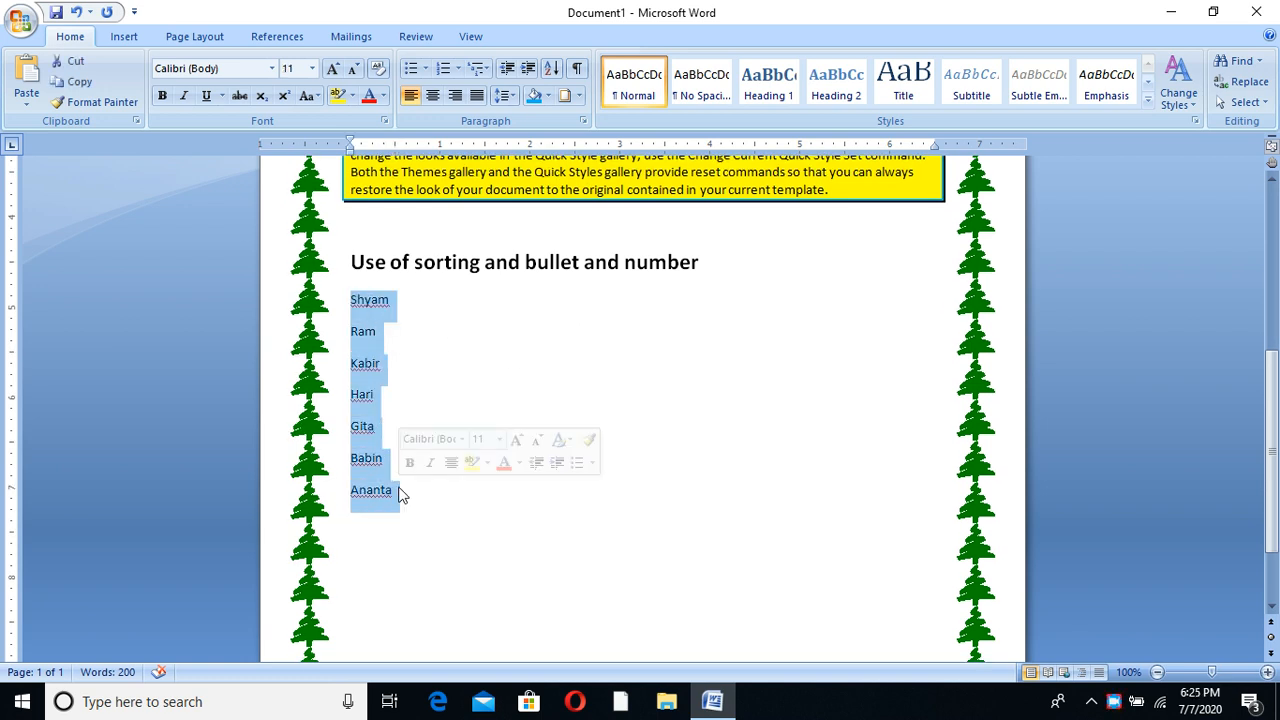
{"action": "left_click", "coordinate": [426, 70]}
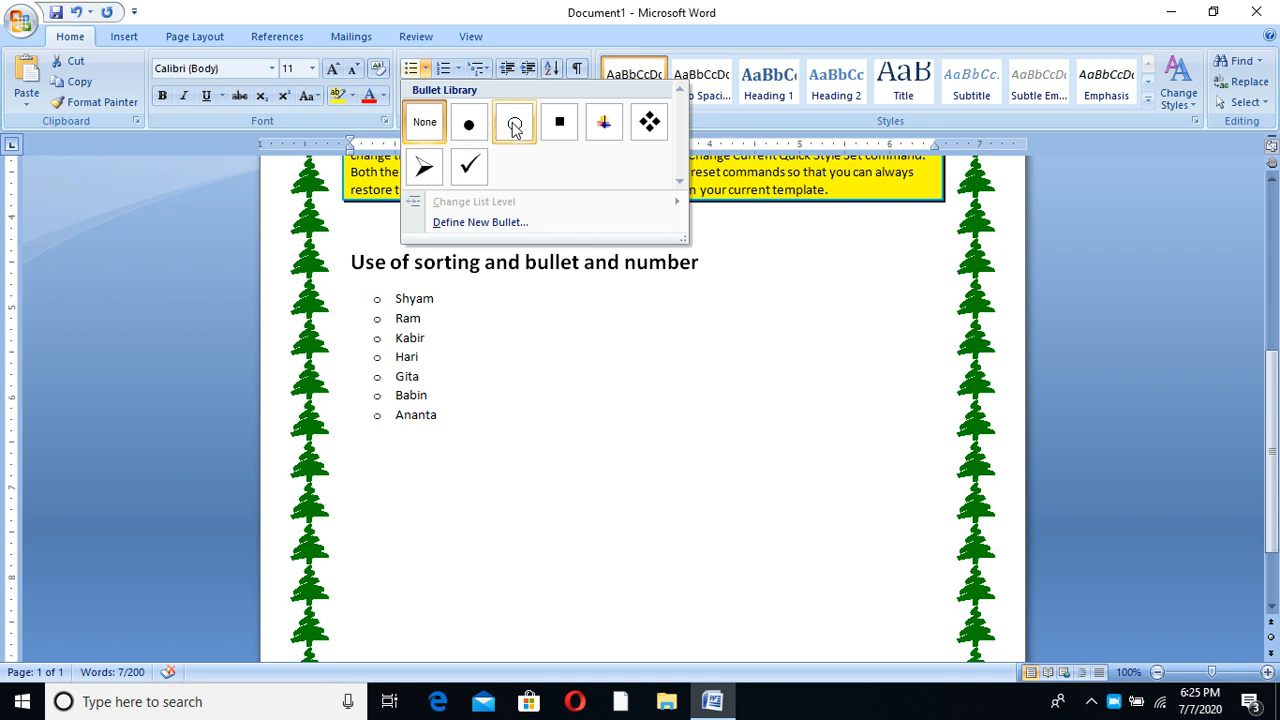
{"action": "key", "text": "Escape"}
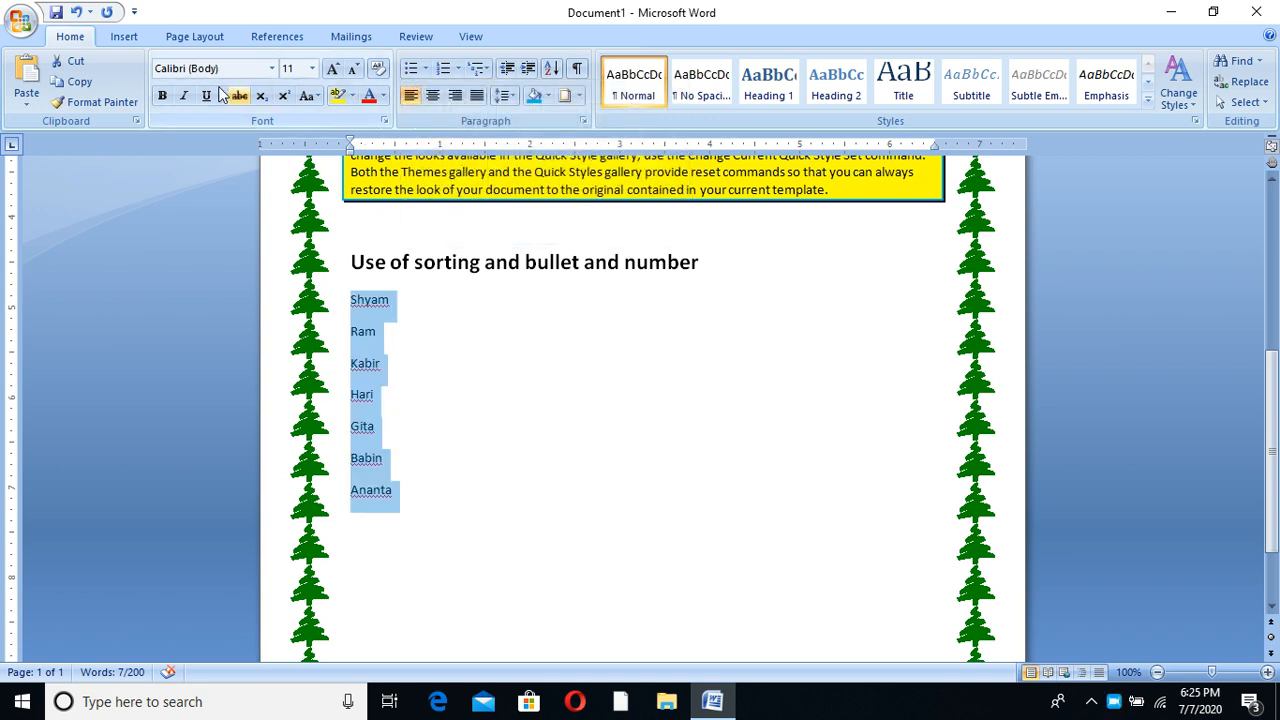
{"action": "left_click", "coordinate": [162, 95]}
{"action": "left_click", "coordinate": [335, 70]}
{"action": "left_click", "coordinate": [335, 70]}
{"action": "left_click", "coordinate": [335, 70]}
{"action": "left_click", "coordinate": [335, 70]}
{"action": "left_click", "coordinate": [335, 70]}
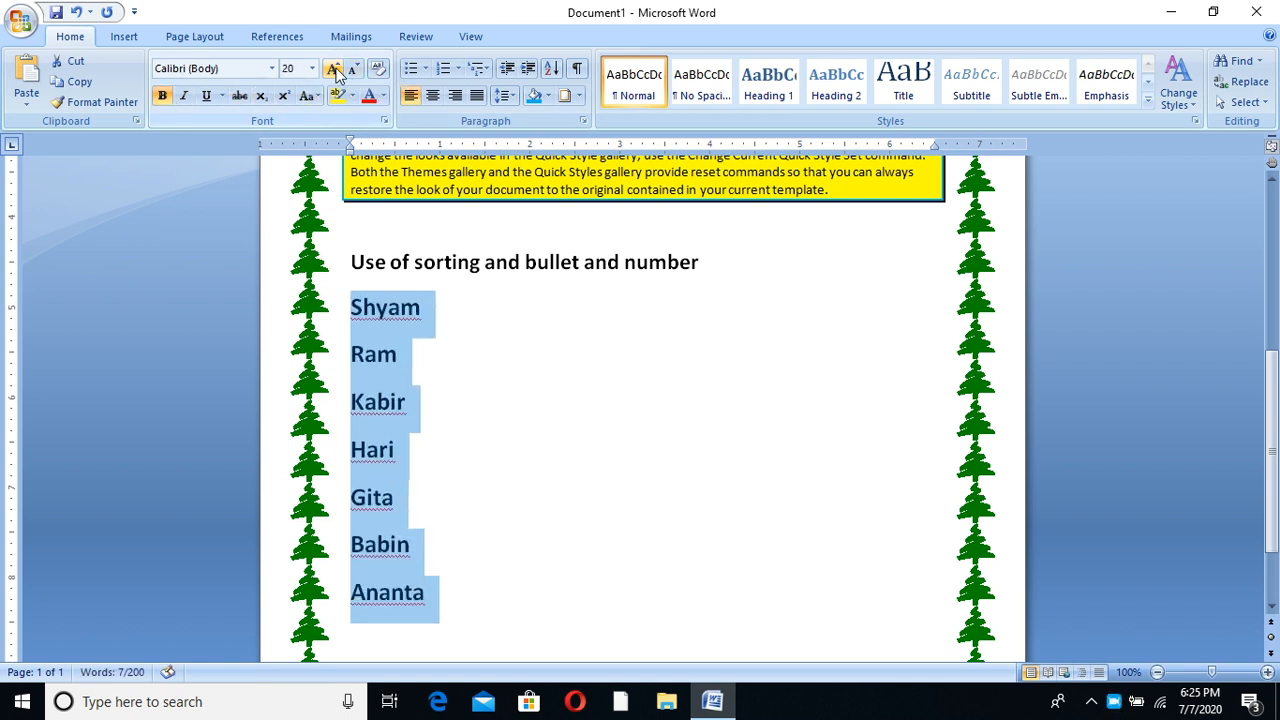
{"action": "left_click", "coordinate": [335, 70]}
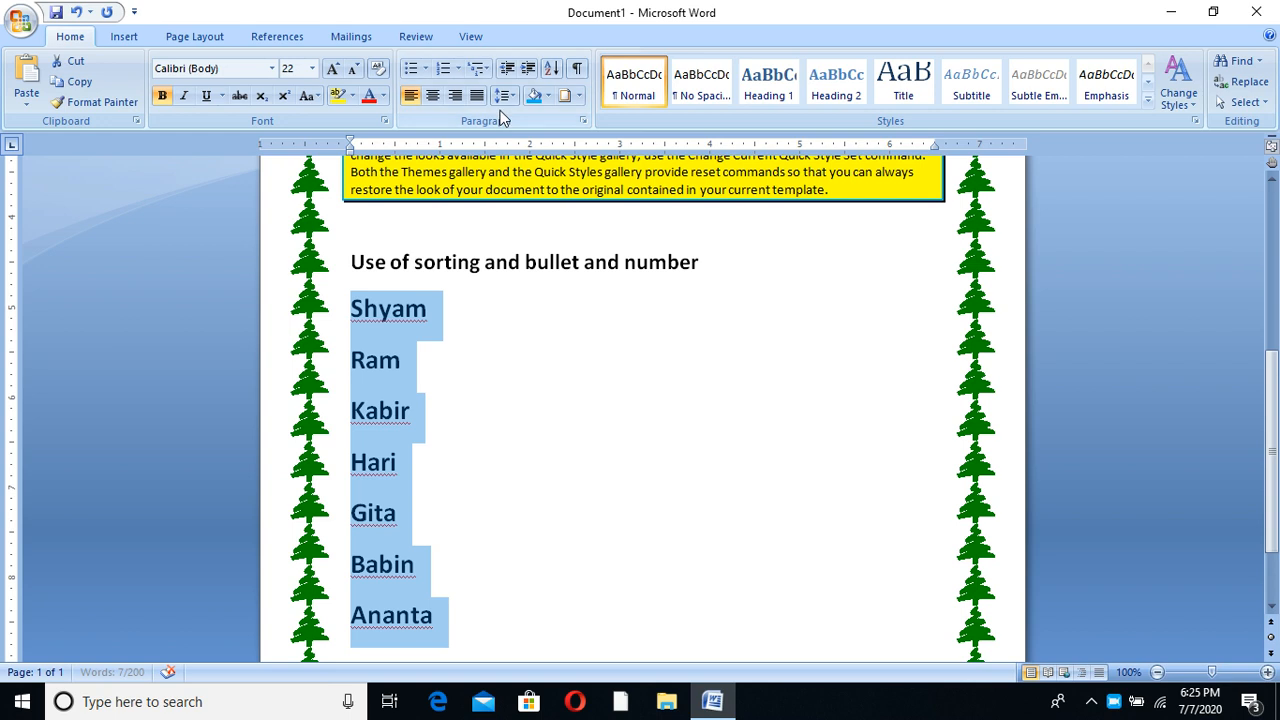
Step: Turn the selected names into a bulleted list with the arrowhead bullet style
{"action": "left_click", "coordinate": [425, 68]}
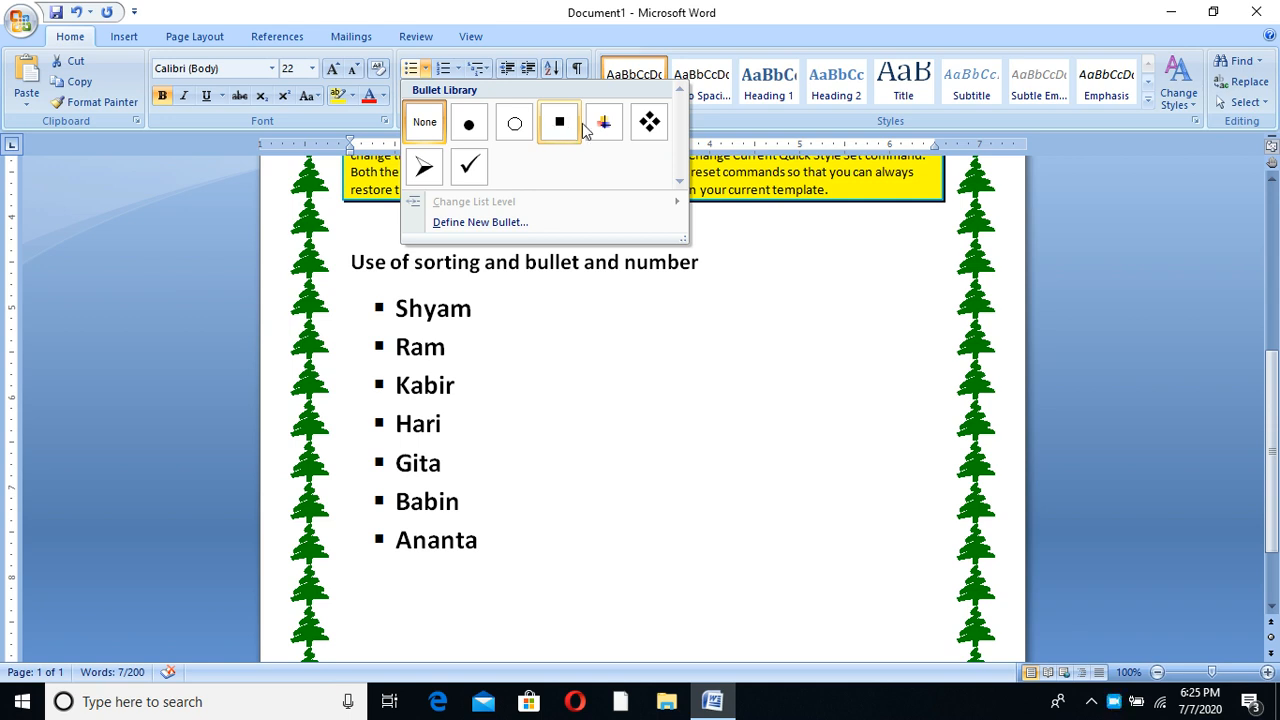
{"action": "left_click", "coordinate": [427, 170]}
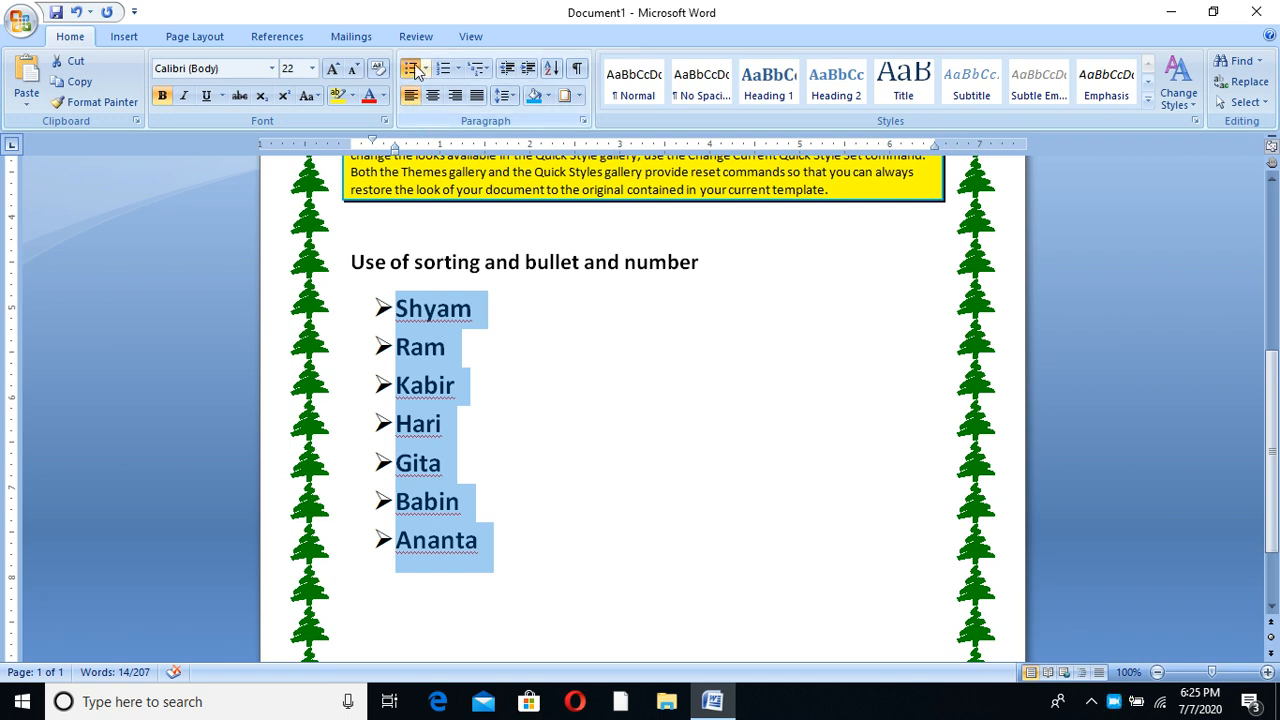
{"action": "left_click", "coordinate": [458, 69]}
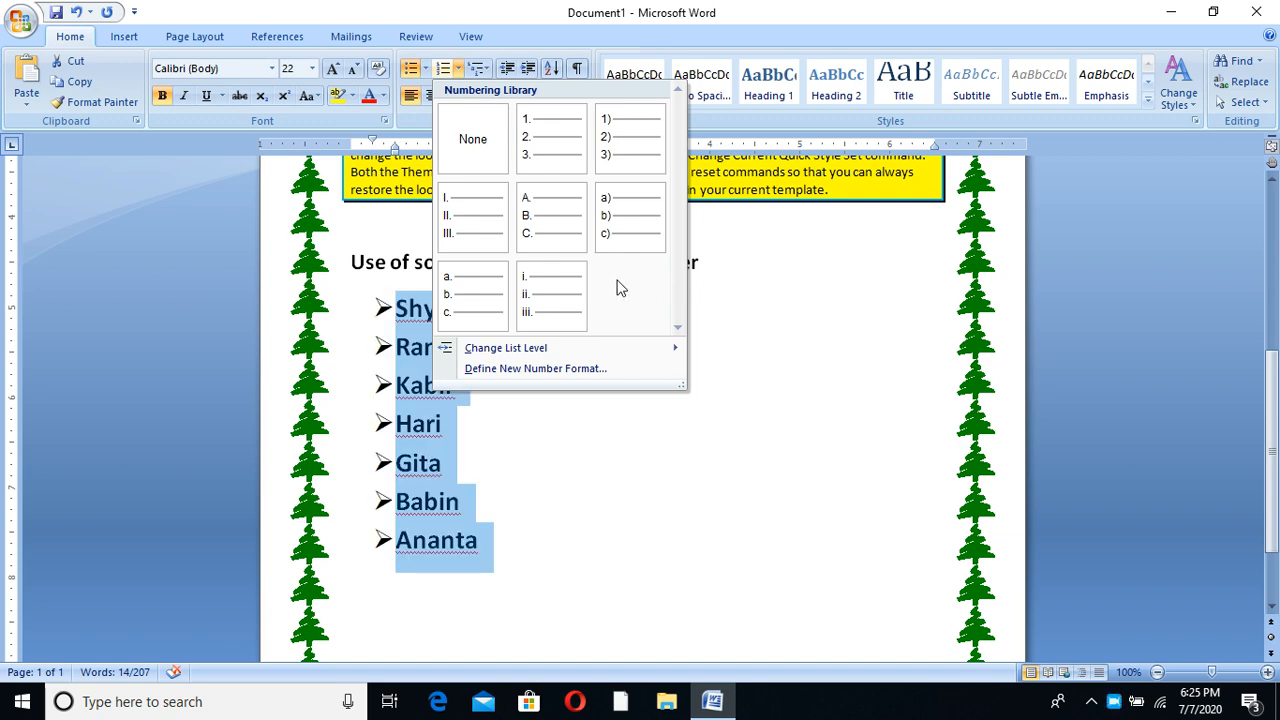
{"action": "left_click", "coordinate": [745, 306]}
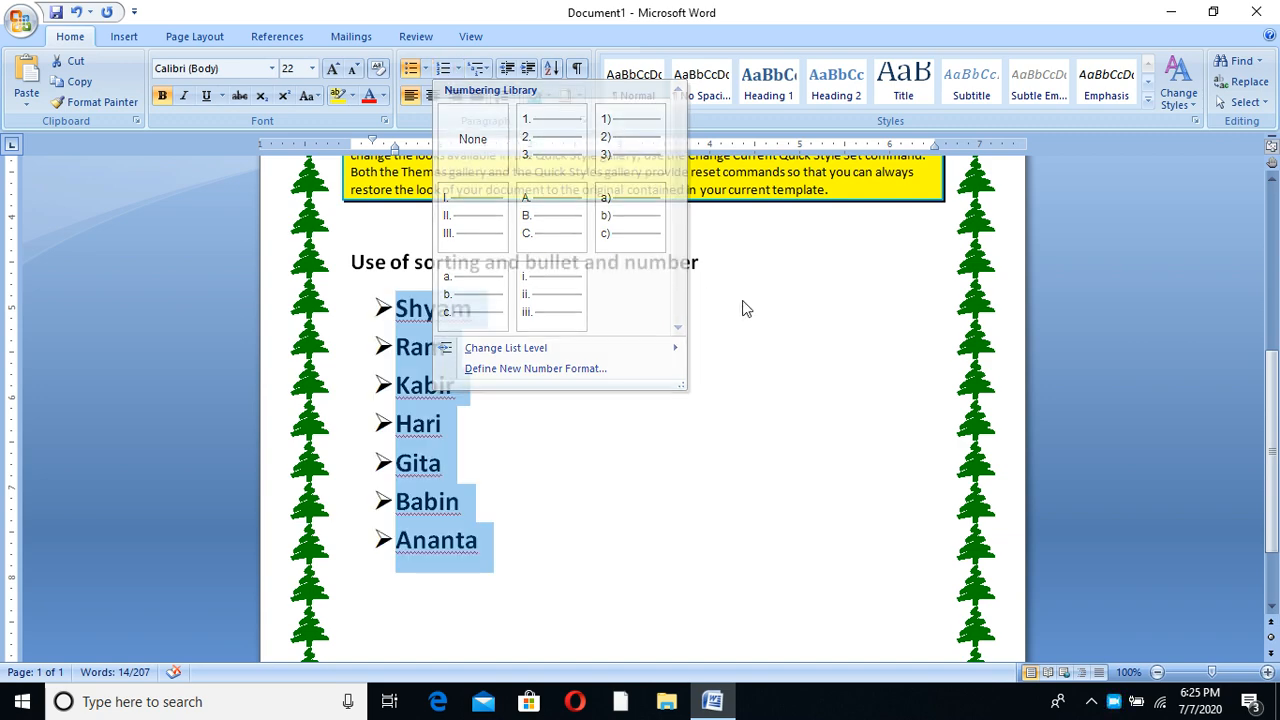
{"action": "left_click", "coordinate": [489, 70]}
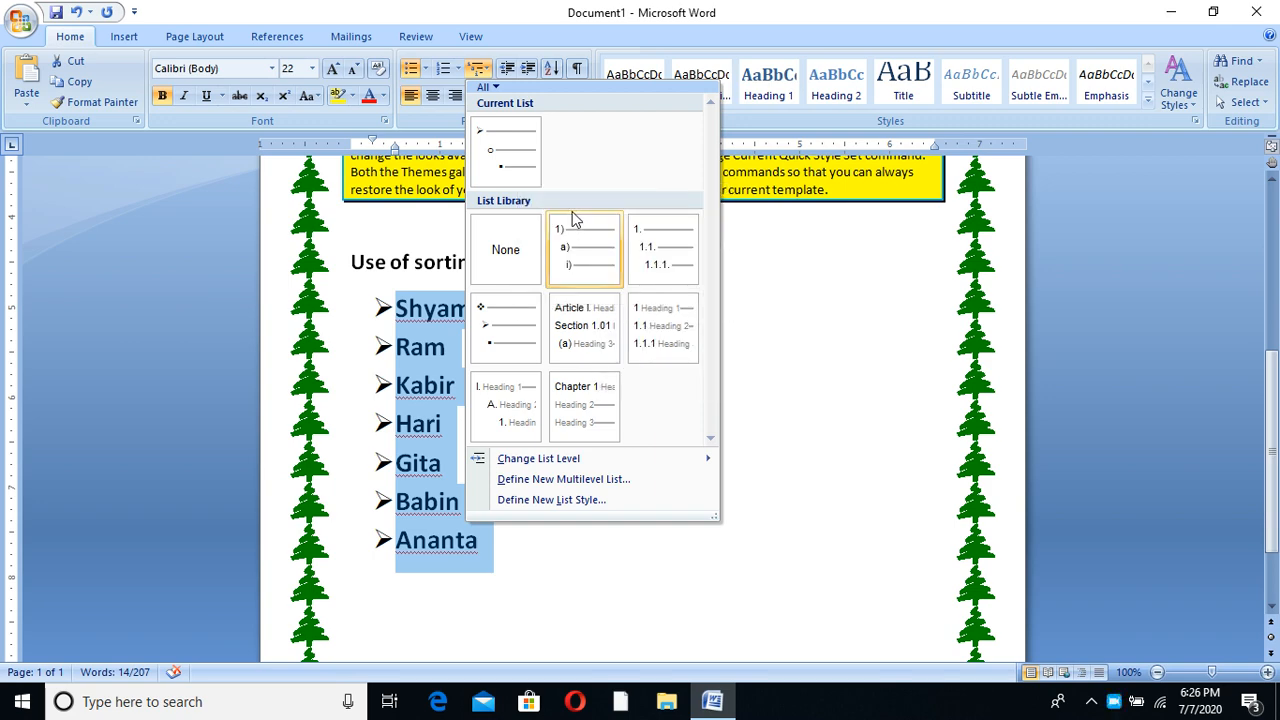
{"action": "left_click", "coordinate": [766, 303]}
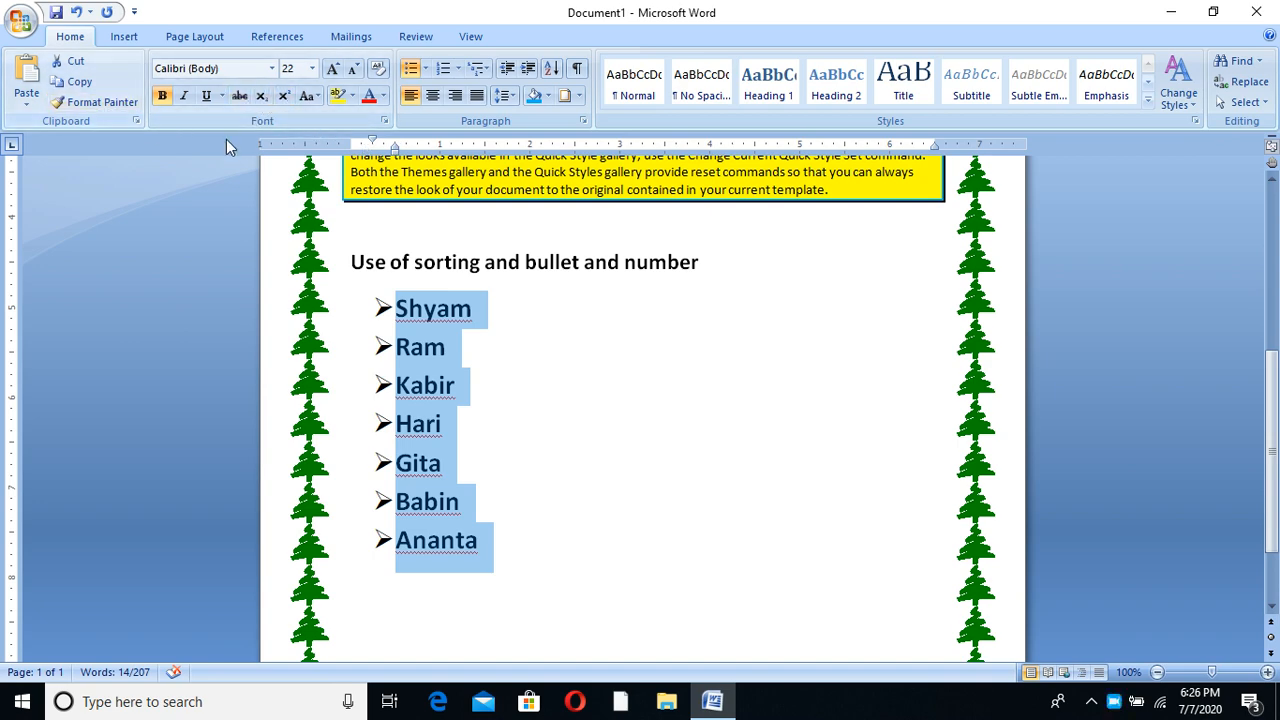
Step: Show the Clipboard pane with the copied items and deselect the bulleted list
{"action": "left_click", "coordinate": [136, 121]}
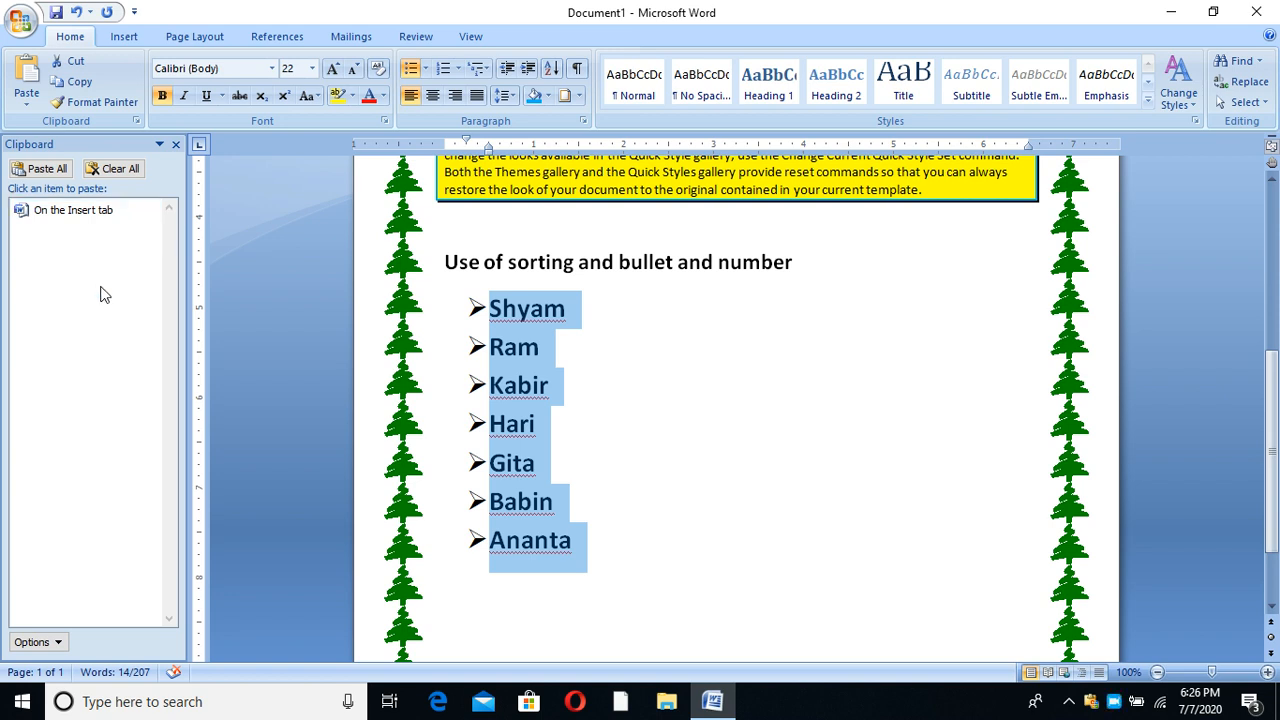
{"action": "left_click", "coordinate": [684, 397]}
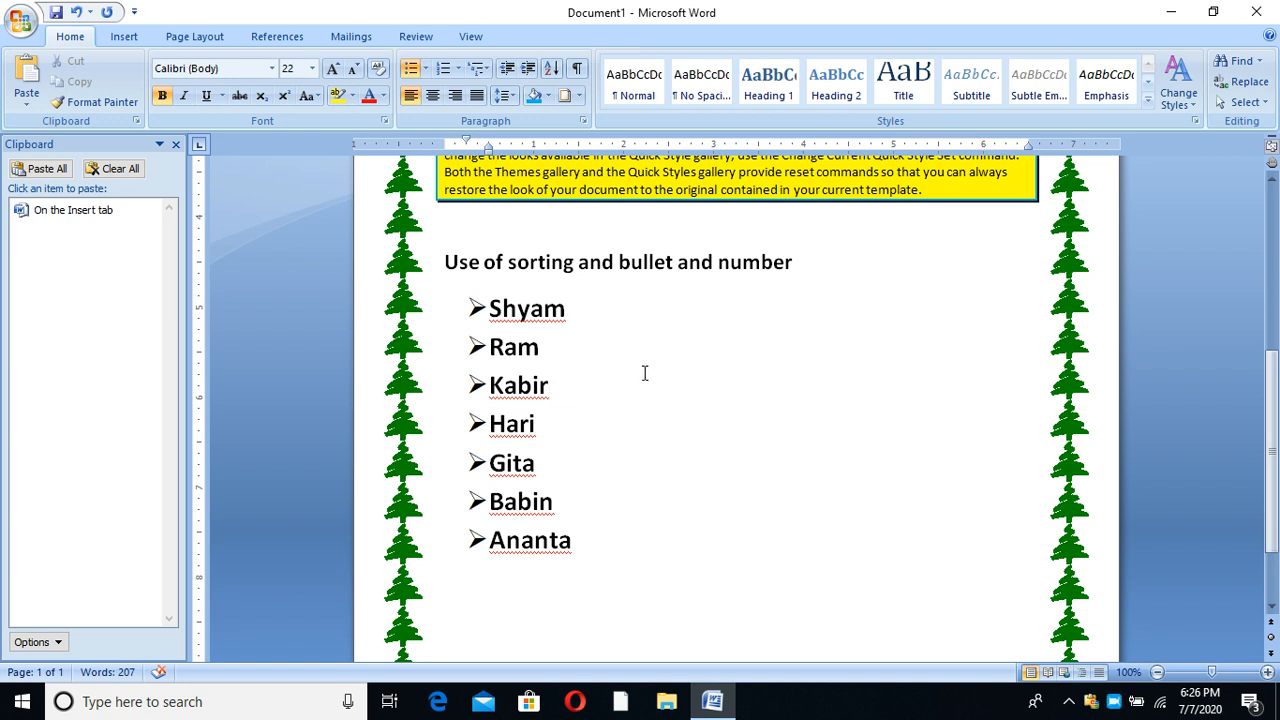
{"action": "right_click", "coordinate": [1114, 703]}
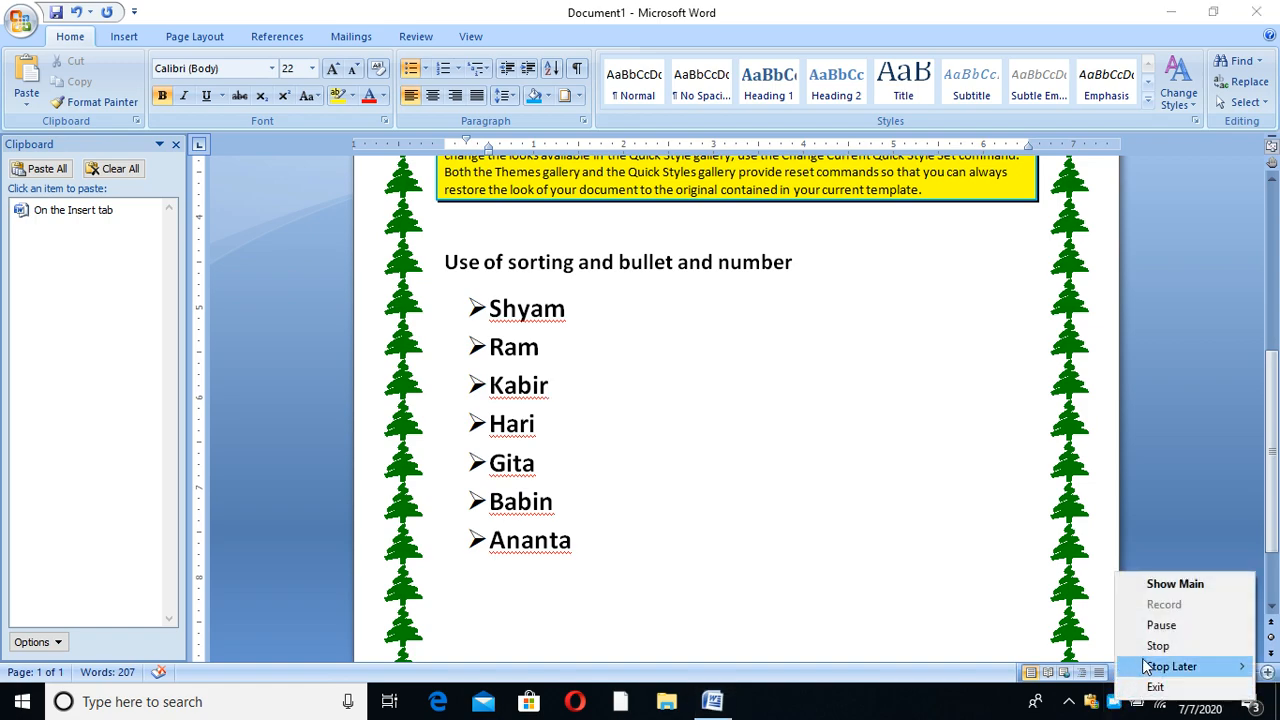